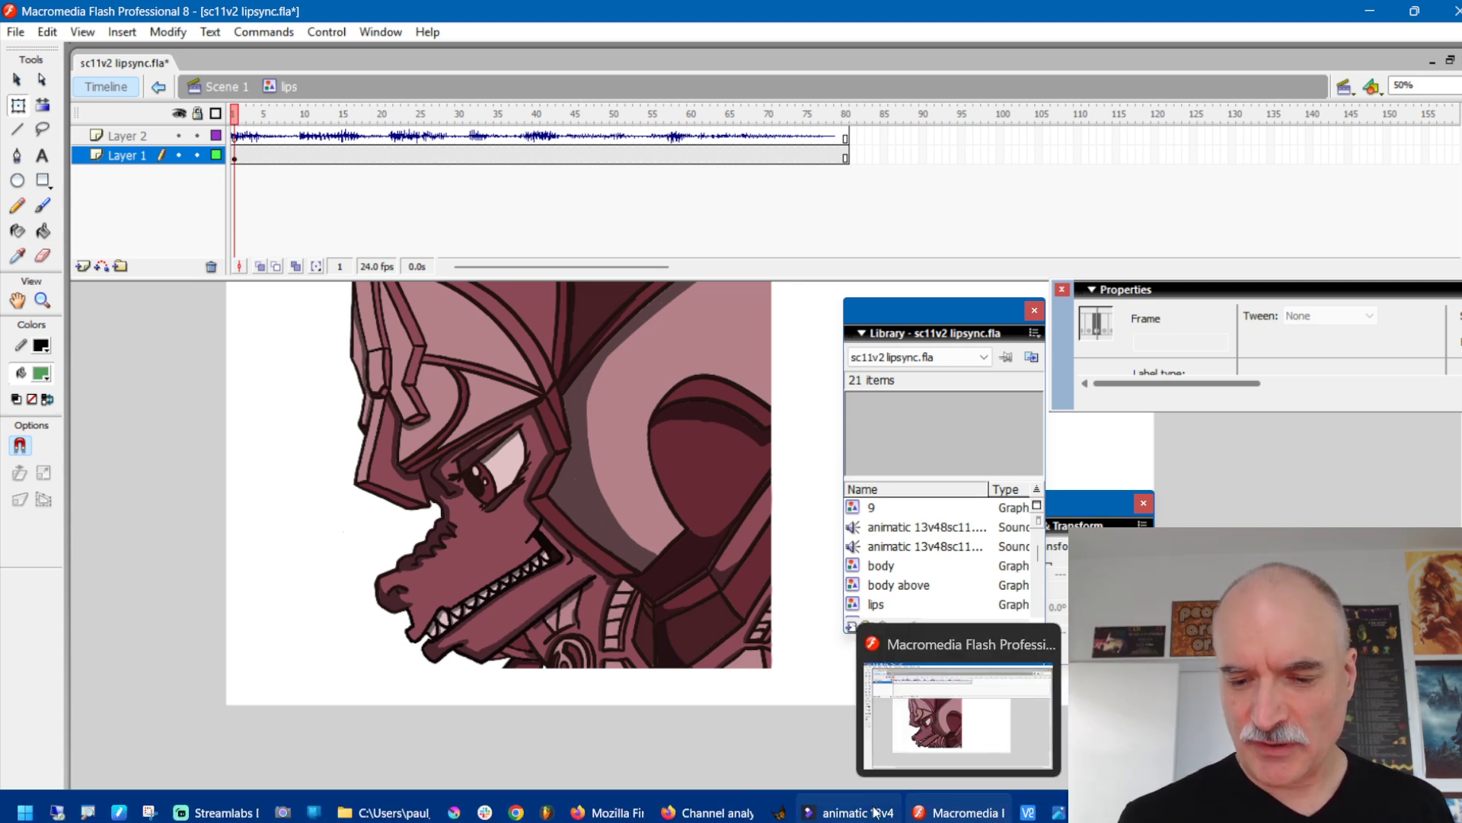
# Step: Switch to FilmoraPro, play the sc11 shot with its dialogue in the animatic, and return to Flash
pyautogui.click(869, 812)
pyautogui.click(425, 493)
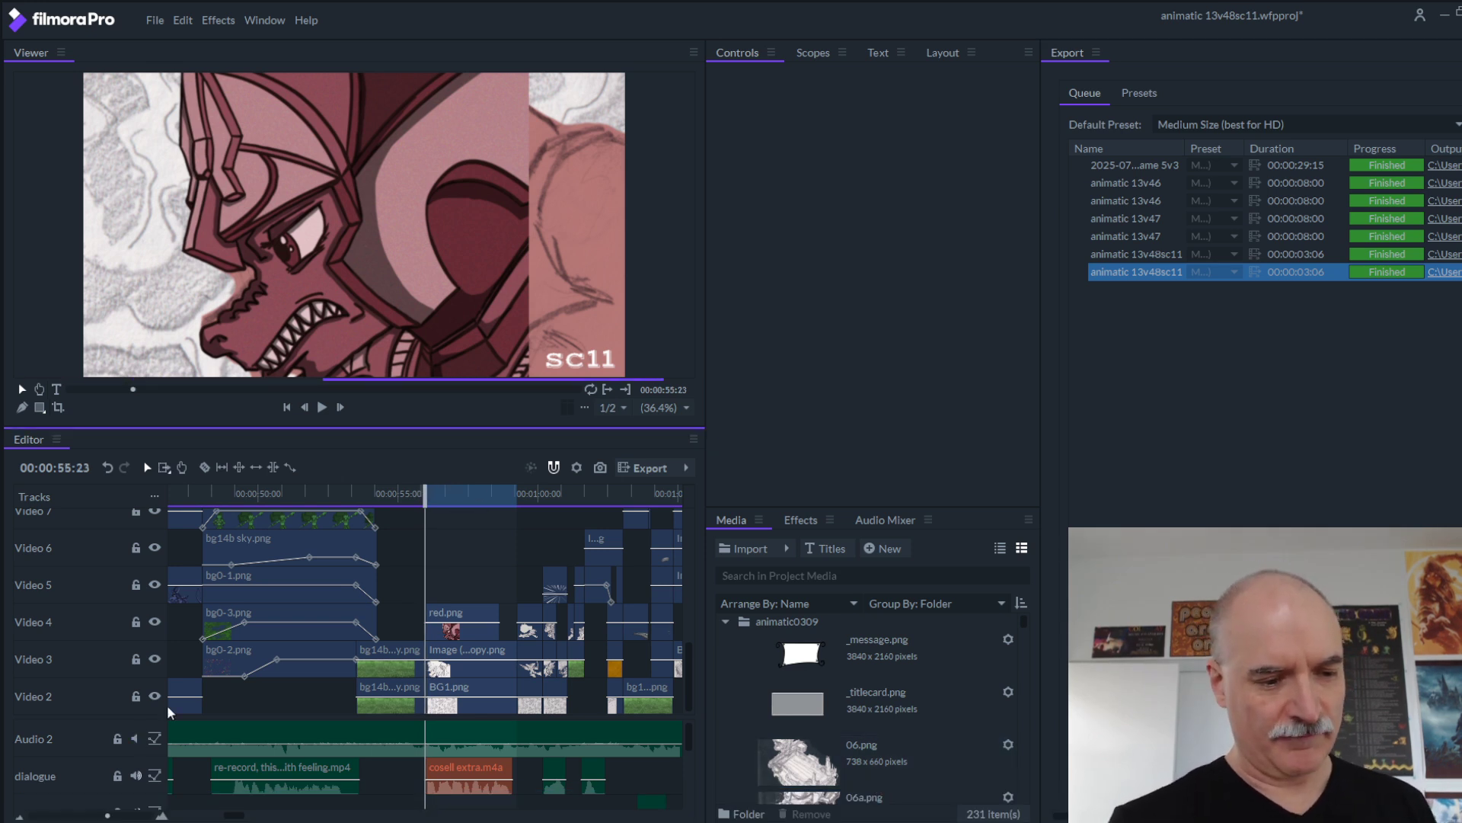
pyautogui.press('space')
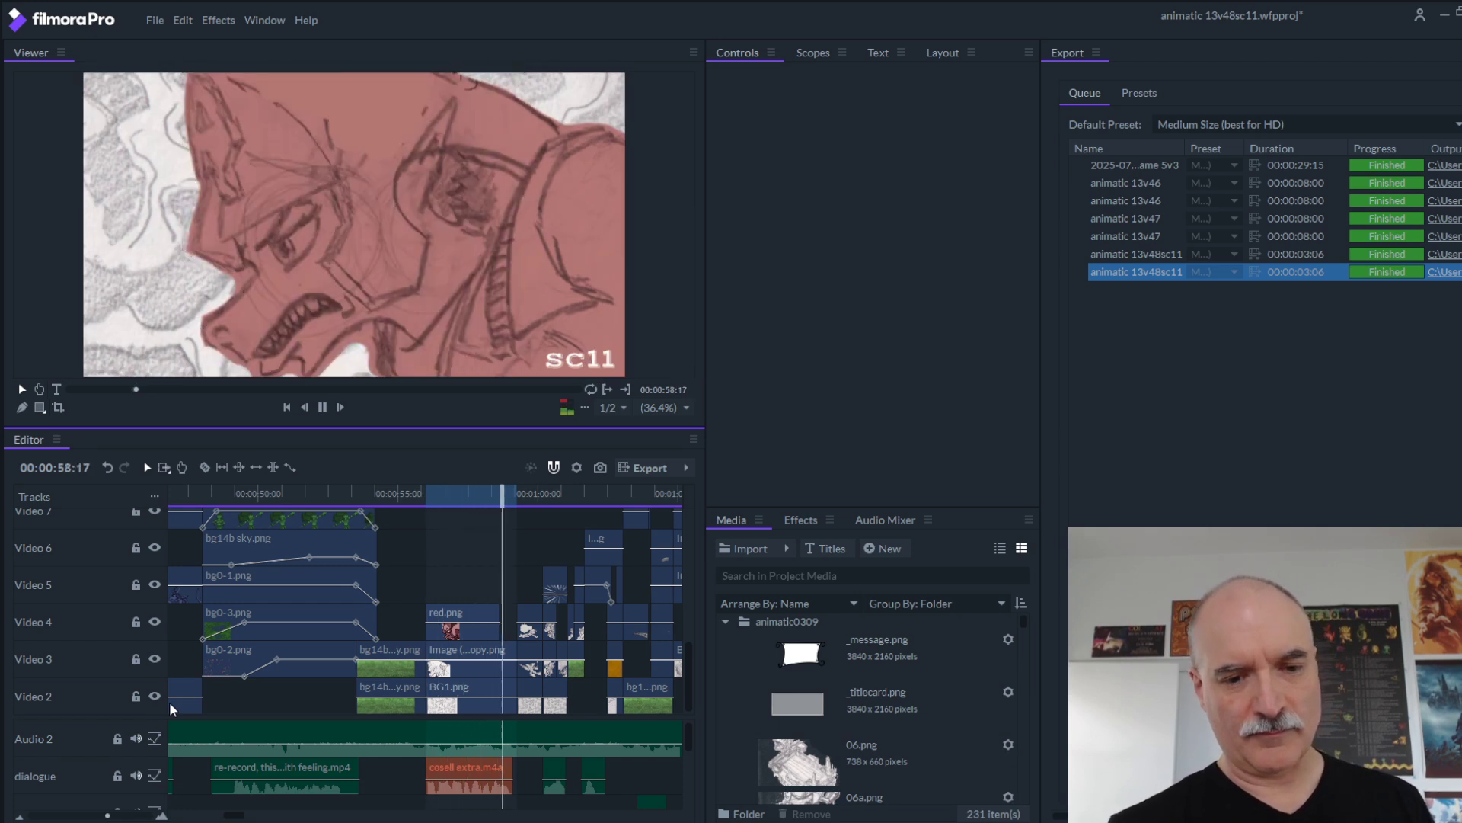
pyautogui.click(438, 489)
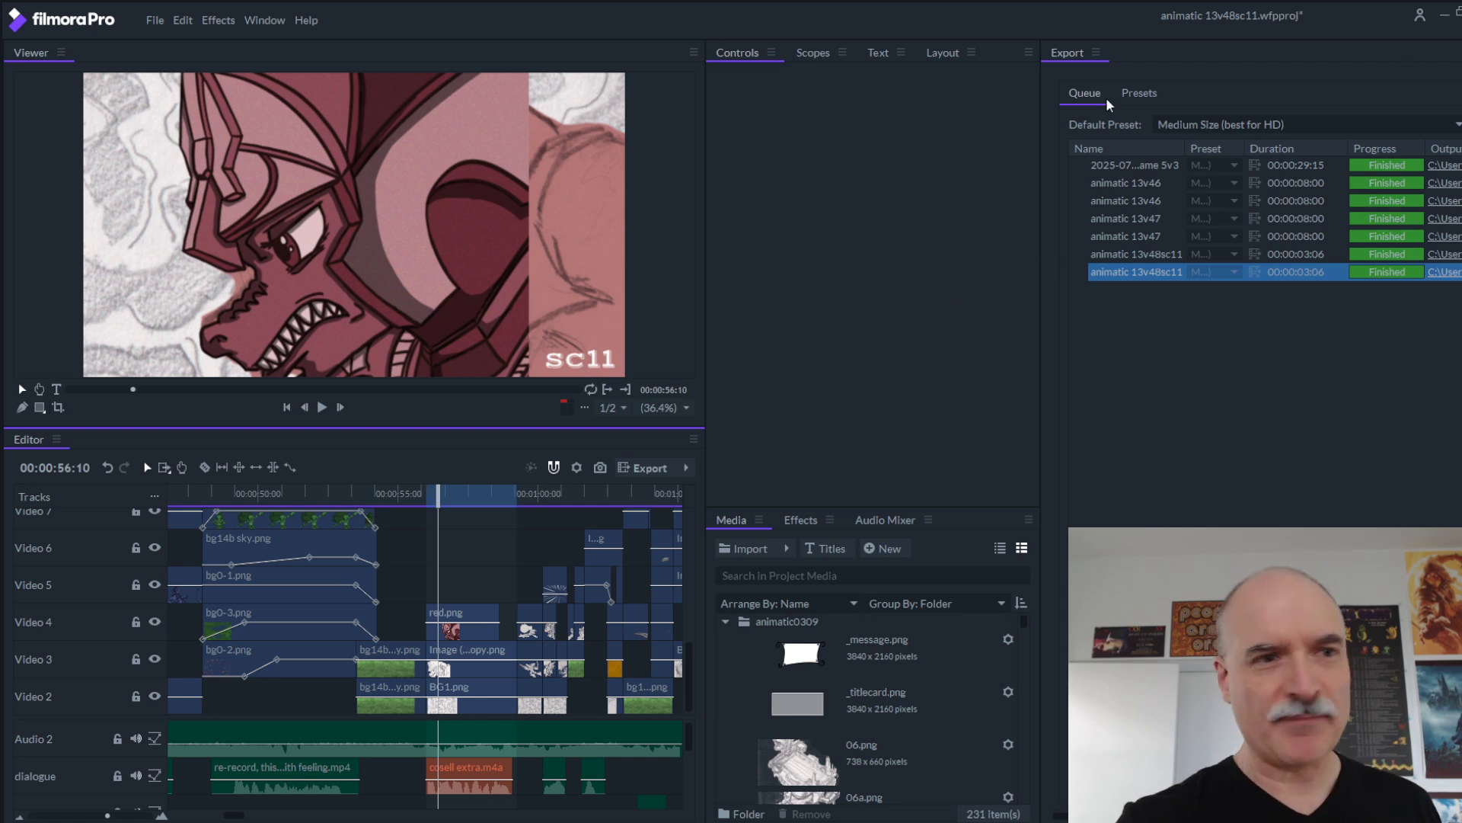
pyautogui.moveTo(435, 491); pyautogui.dragTo(253, 495)
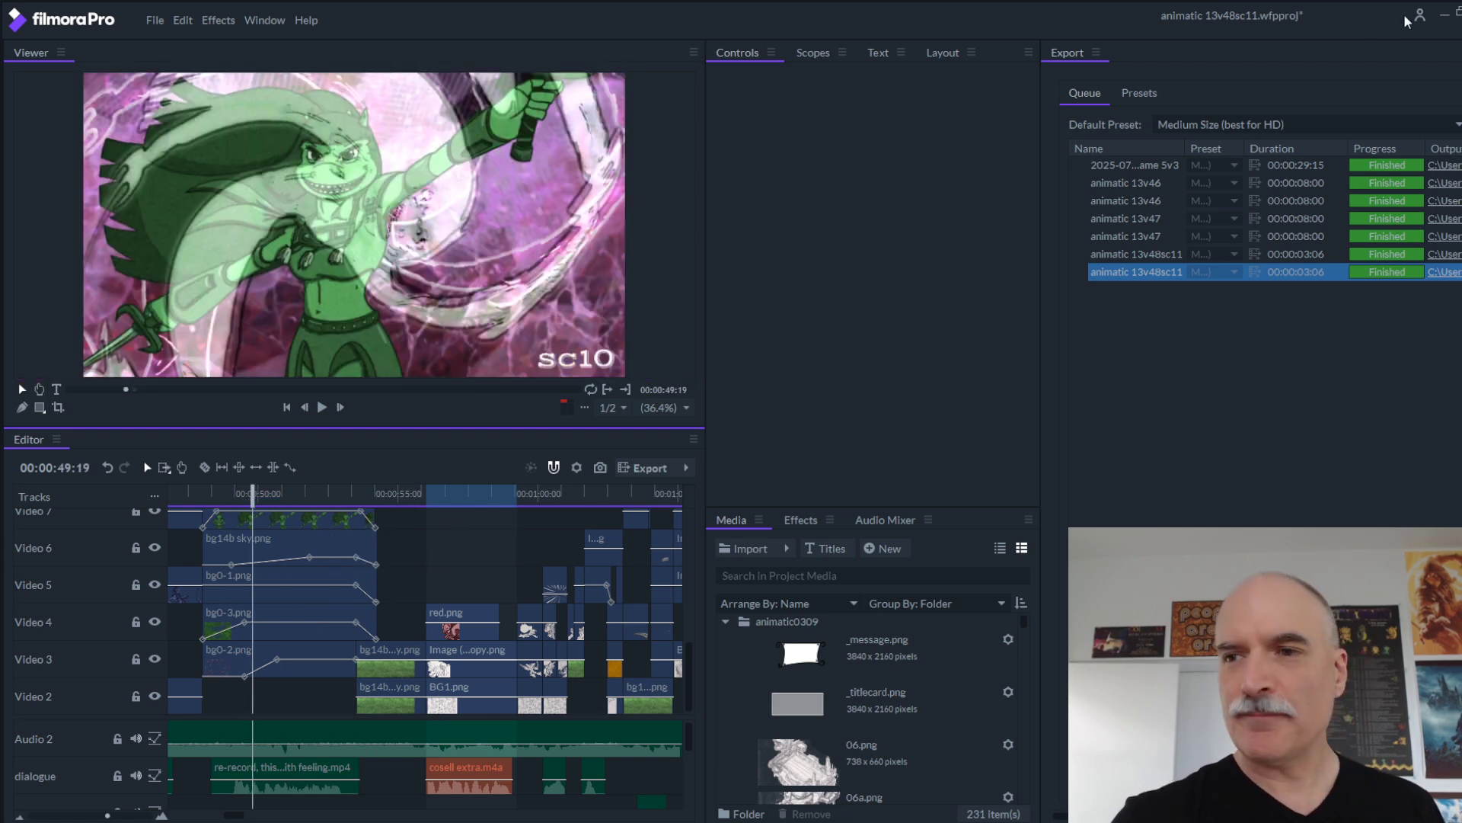
pyautogui.click(1446, 17)
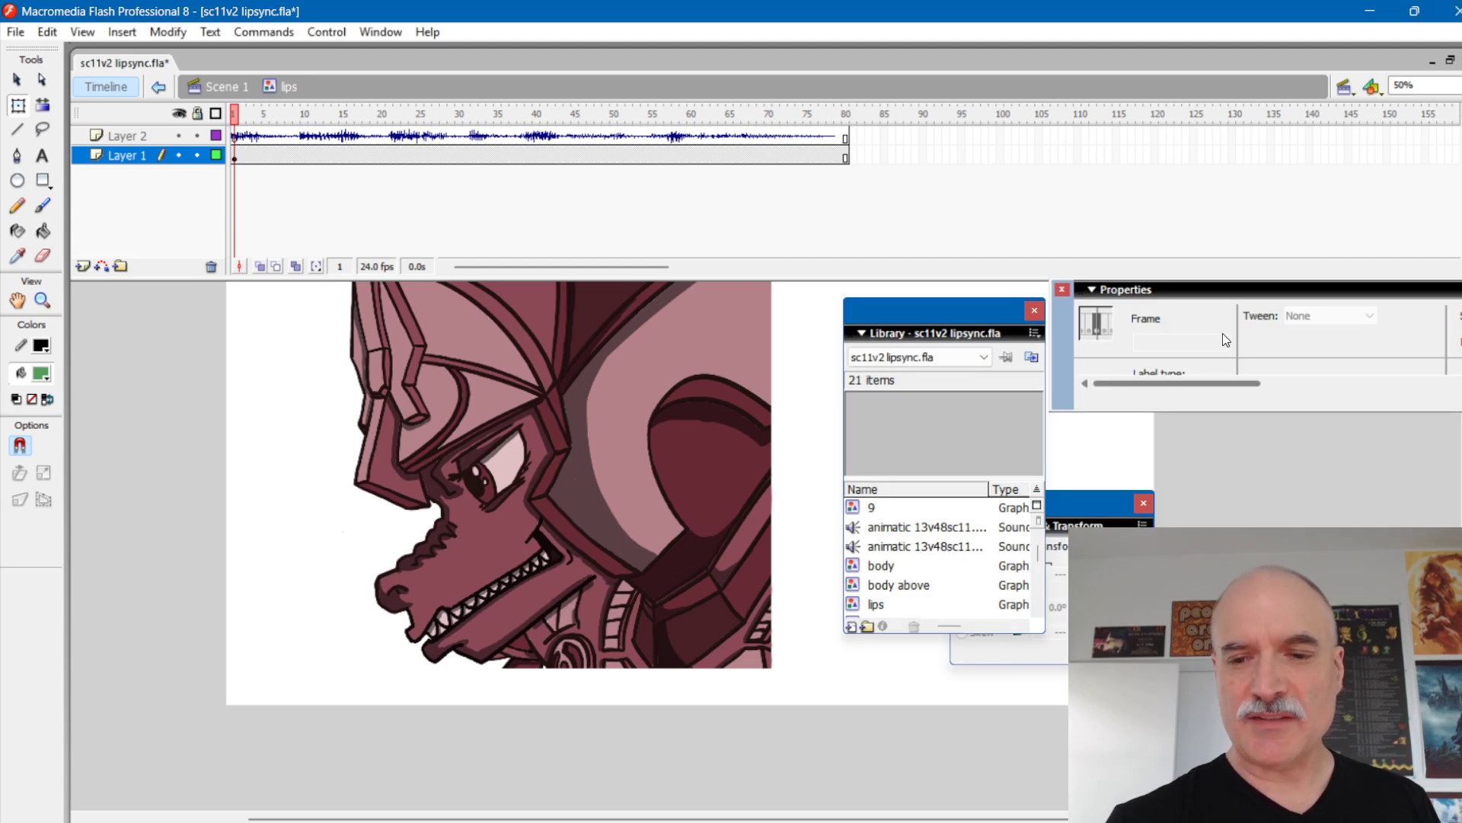
# Step: Separate the floating Library and Align panels and play back the dialogue in the lips symbol
pyautogui.moveTo(949, 313); pyautogui.dragTo(928, 307)
pyautogui.moveTo(1063, 503); pyautogui.dragTo(1144, 512)
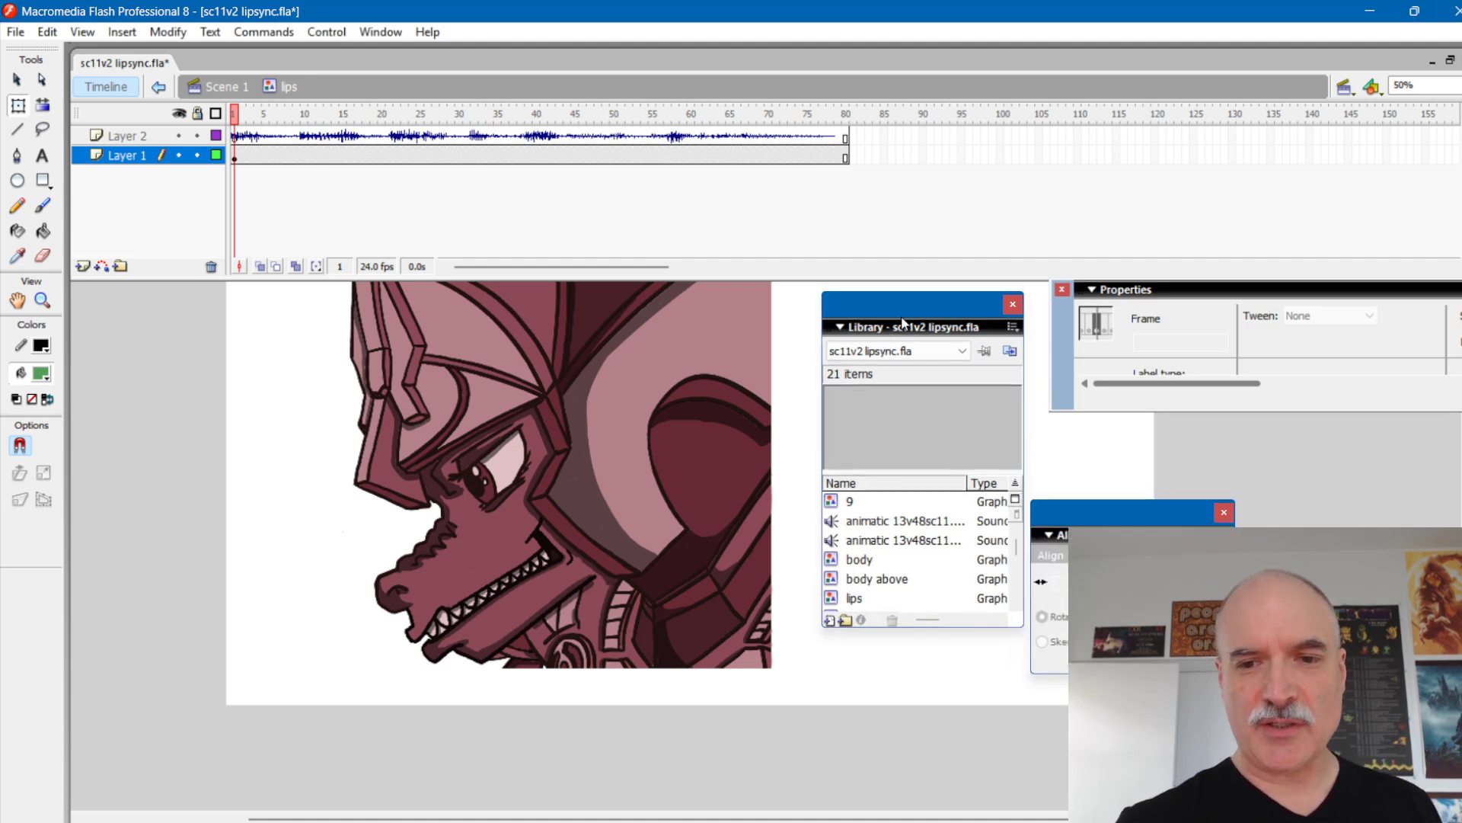
pyautogui.press('Return')
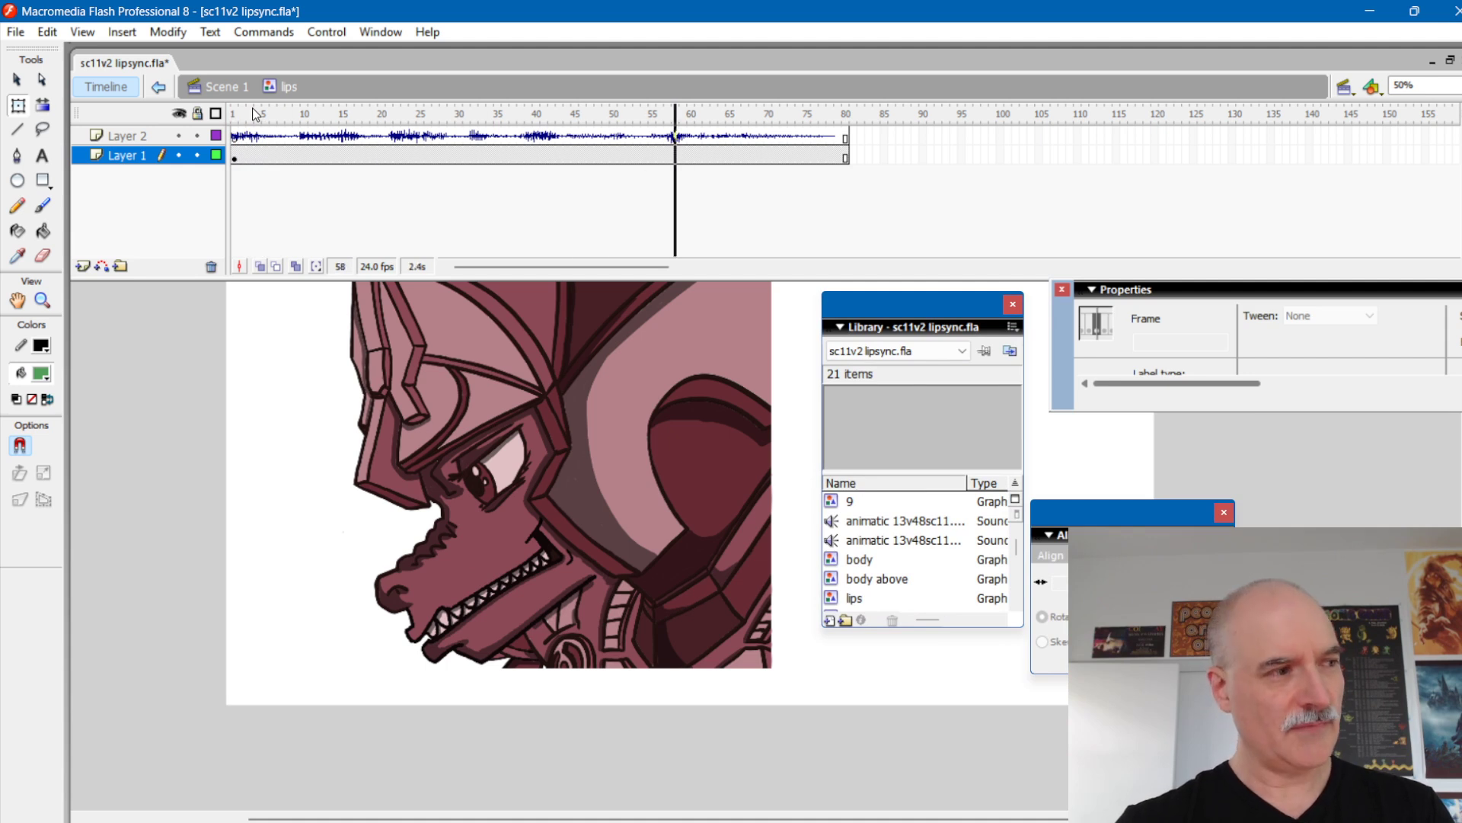
pyautogui.click(381, 154)
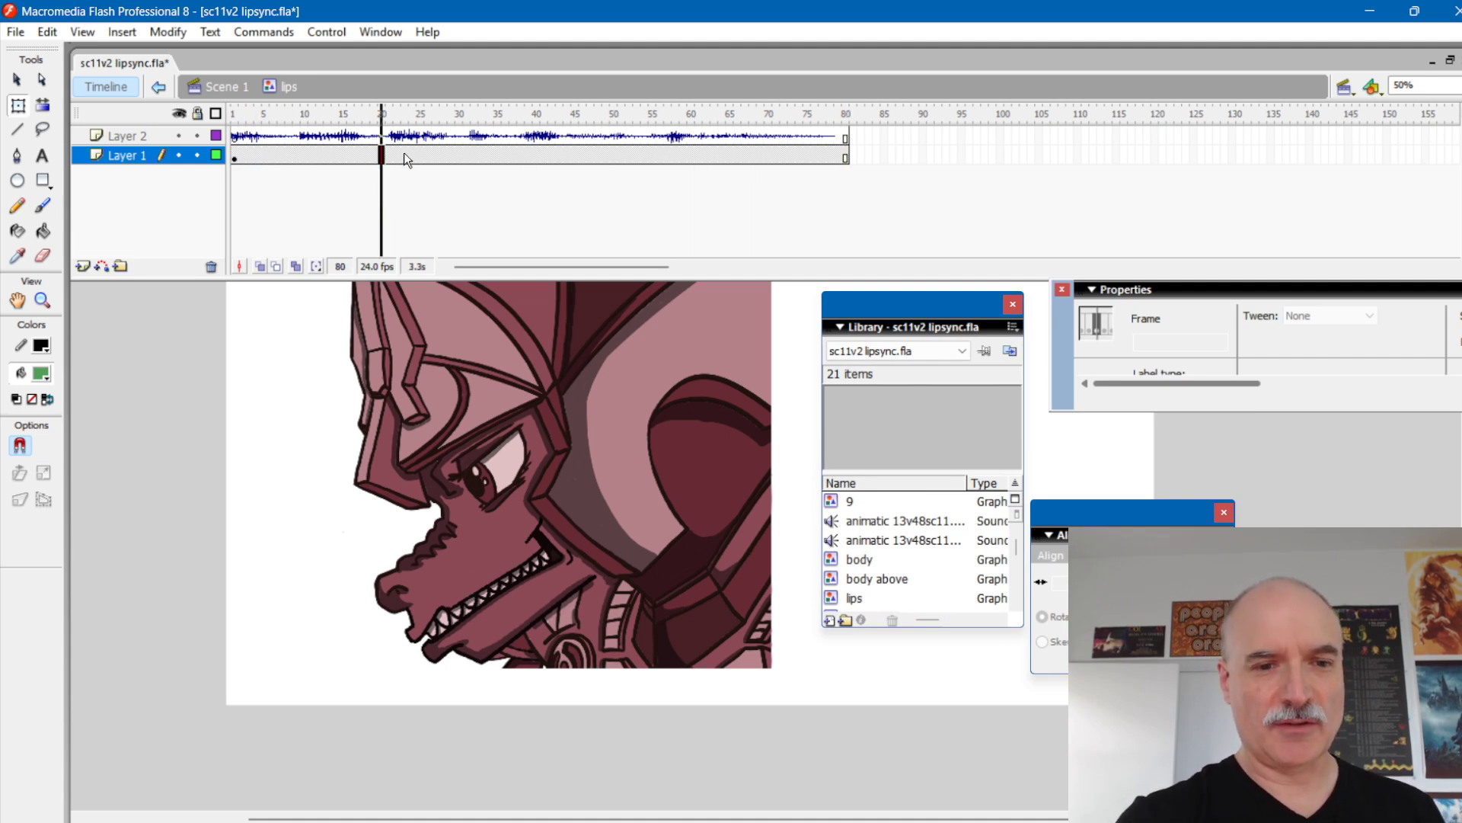
# Step: Open nested symbol 9, extend Layer 5's audio past frame 46, and trim all layers to end at frame 80
pyautogui.doubleClick(646, 475)
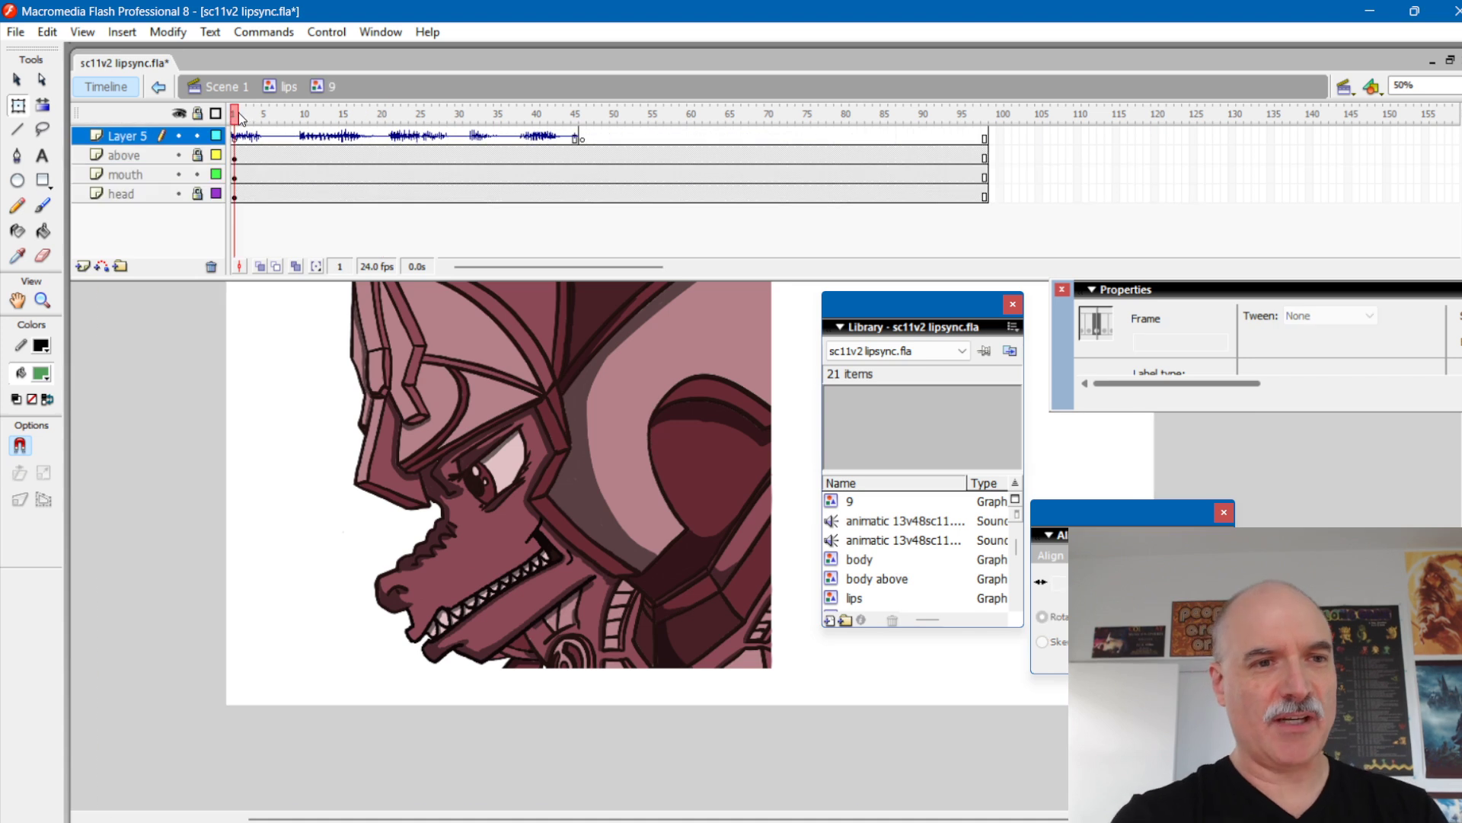
pyautogui.press('Return')
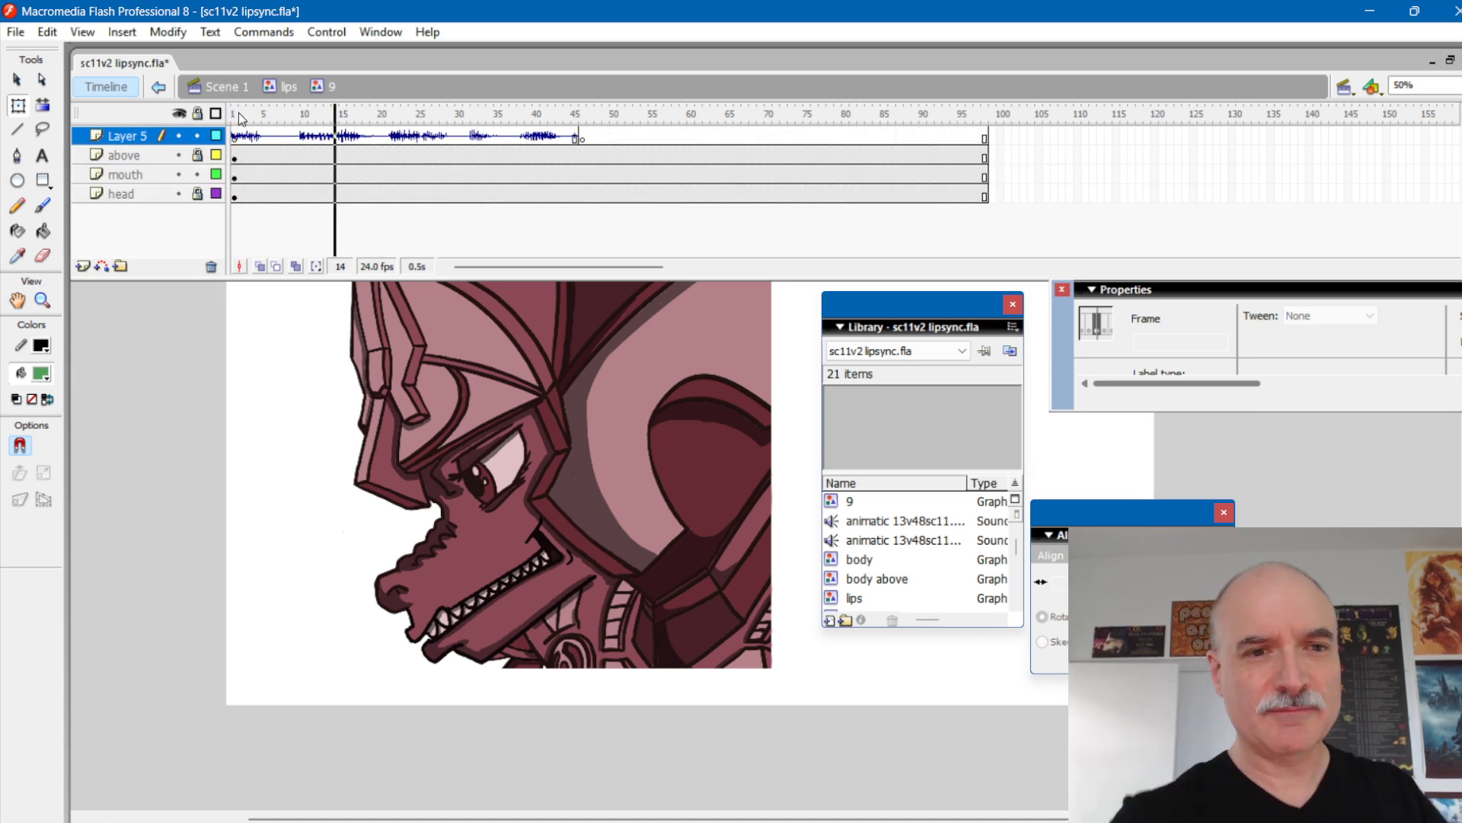
pyautogui.click(583, 135)
pyautogui.press('Return')
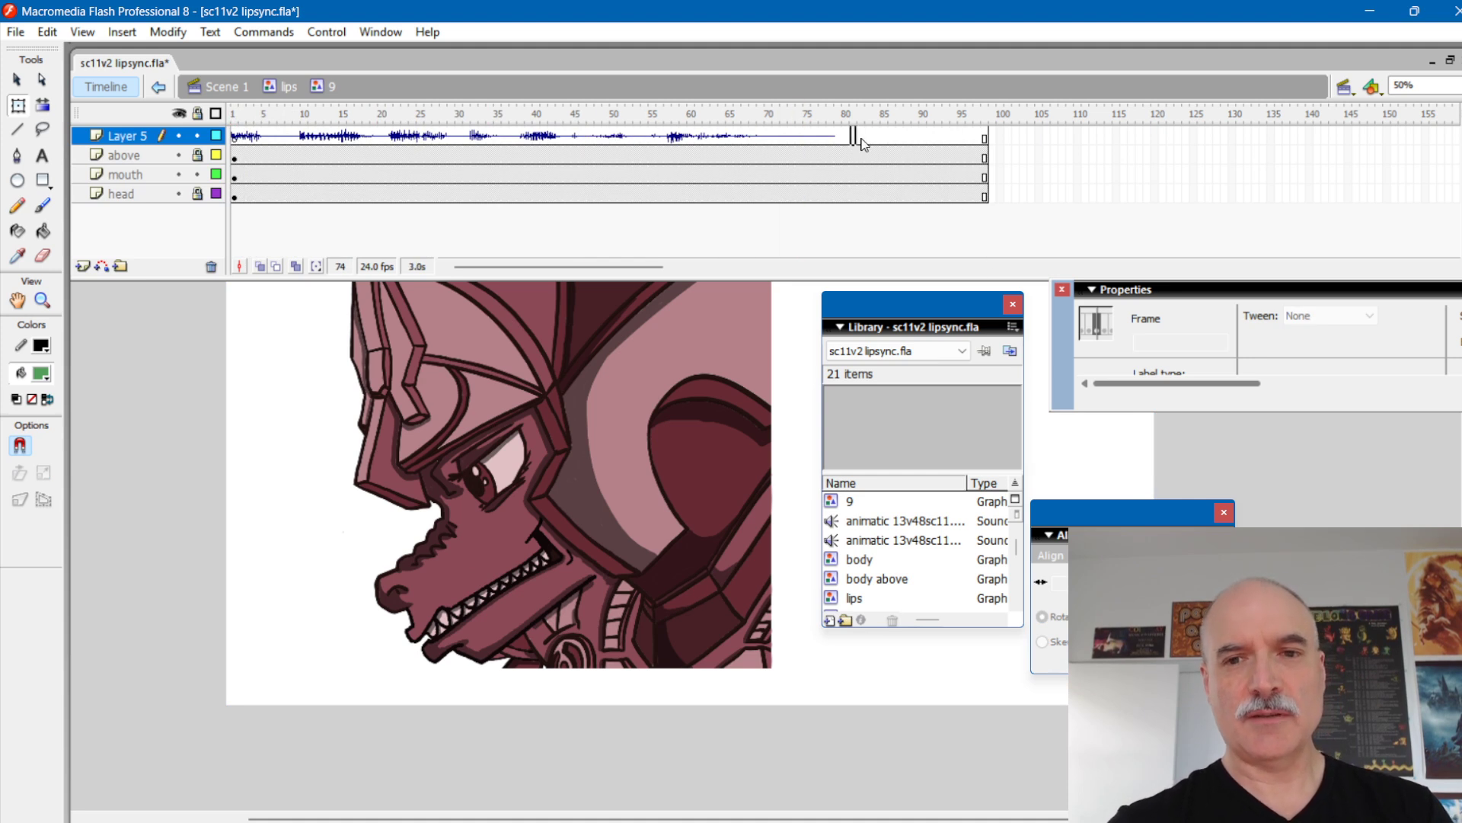
pyautogui.moveTo(862, 140); pyautogui.dragTo(1033, 196)
pyautogui.hotkey('shift', 'F5')
pyautogui.moveTo(725, 116); pyautogui.dragTo(254, 124)
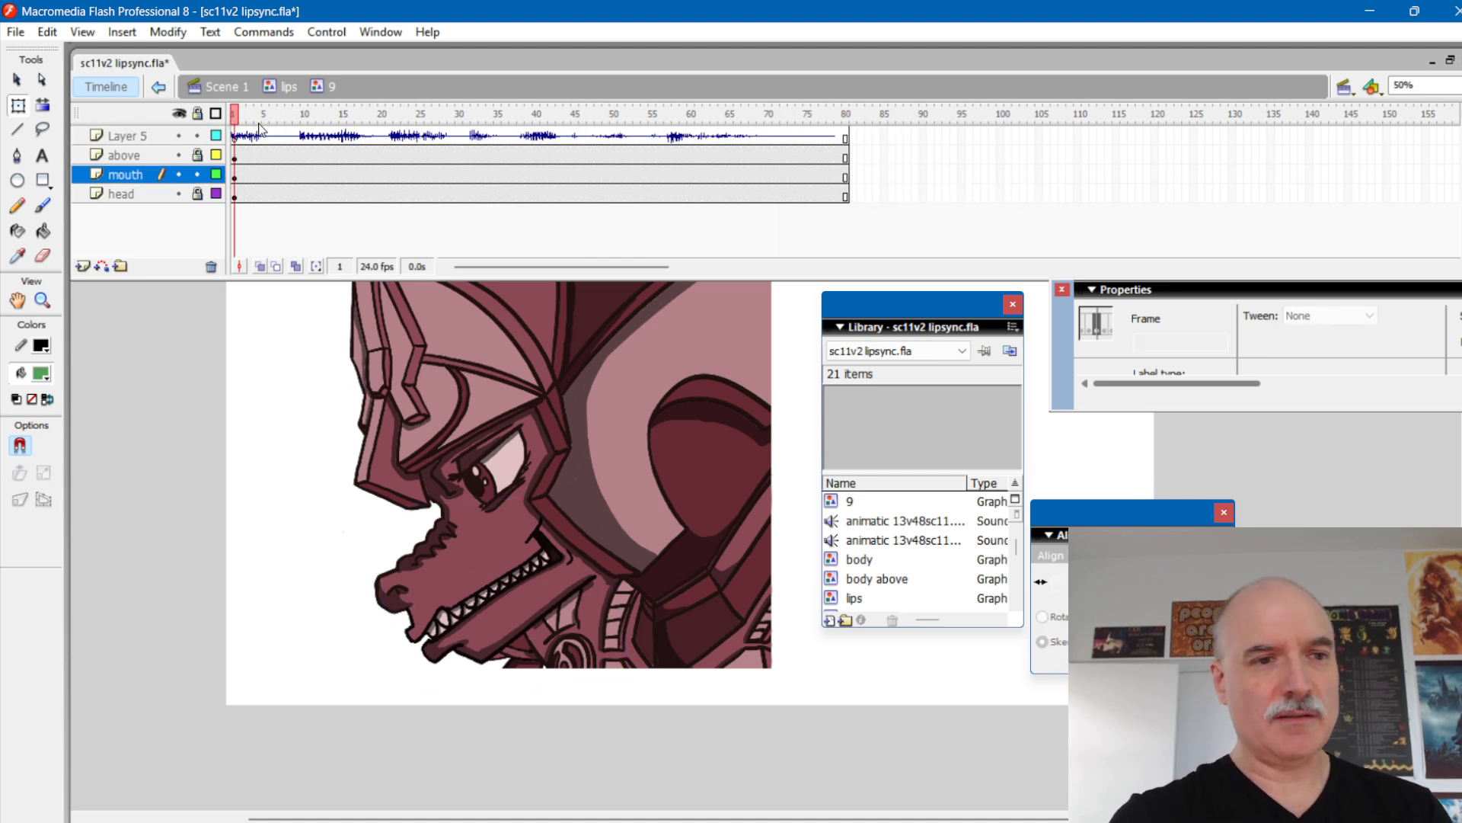
# Step: Inspect the mouth drawings inside the nested mouth symbol and go back to symbol 9
pyautogui.click(537, 550)
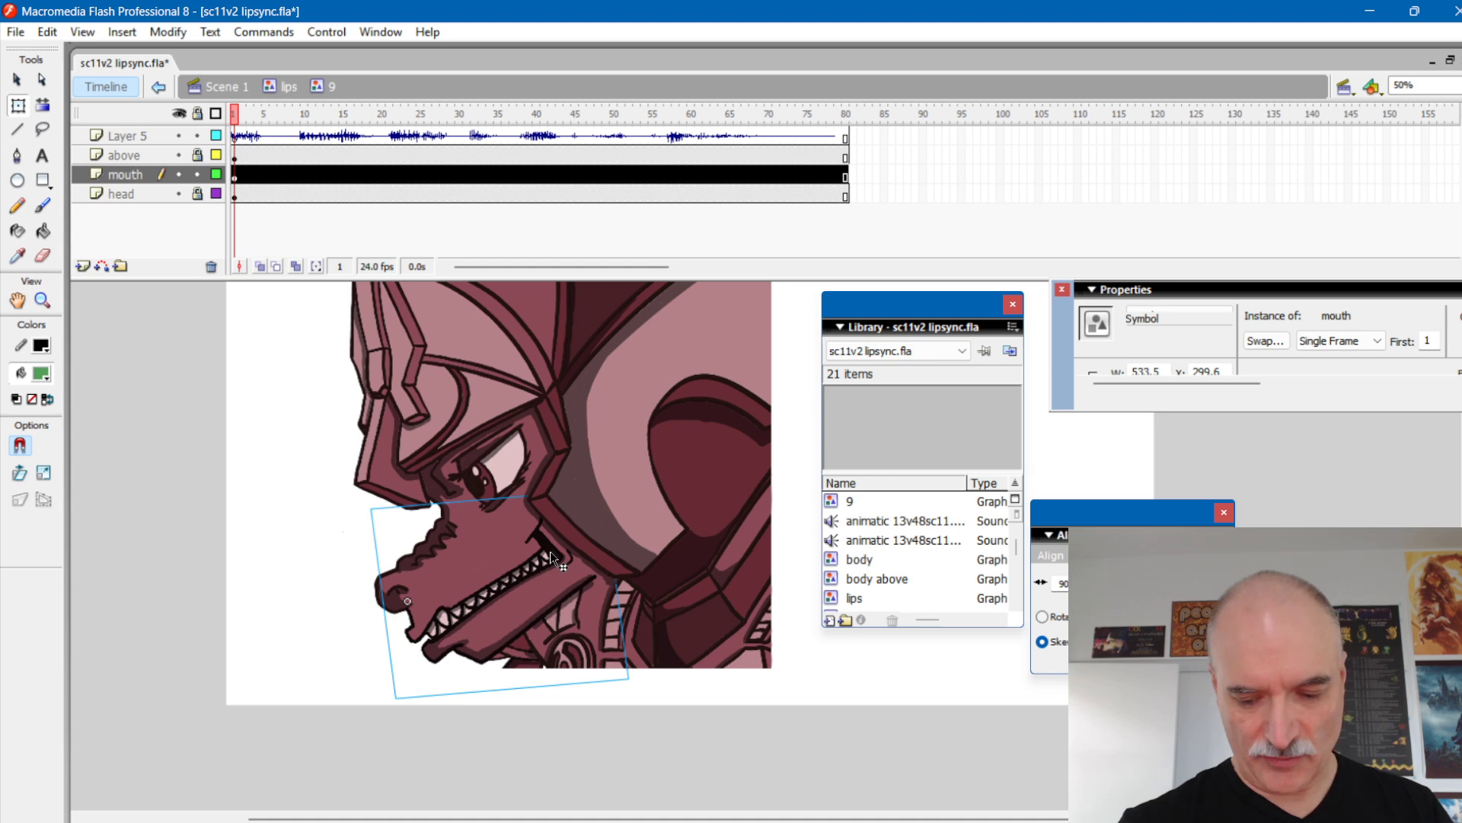
pyautogui.doubleClick(549, 550)
pyautogui.moveTo(241, 114)
pyautogui.mouseDown()
pyautogui.moveTo(327, 116)
pyautogui.moveTo(215, 120)
pyautogui.mouseUp()
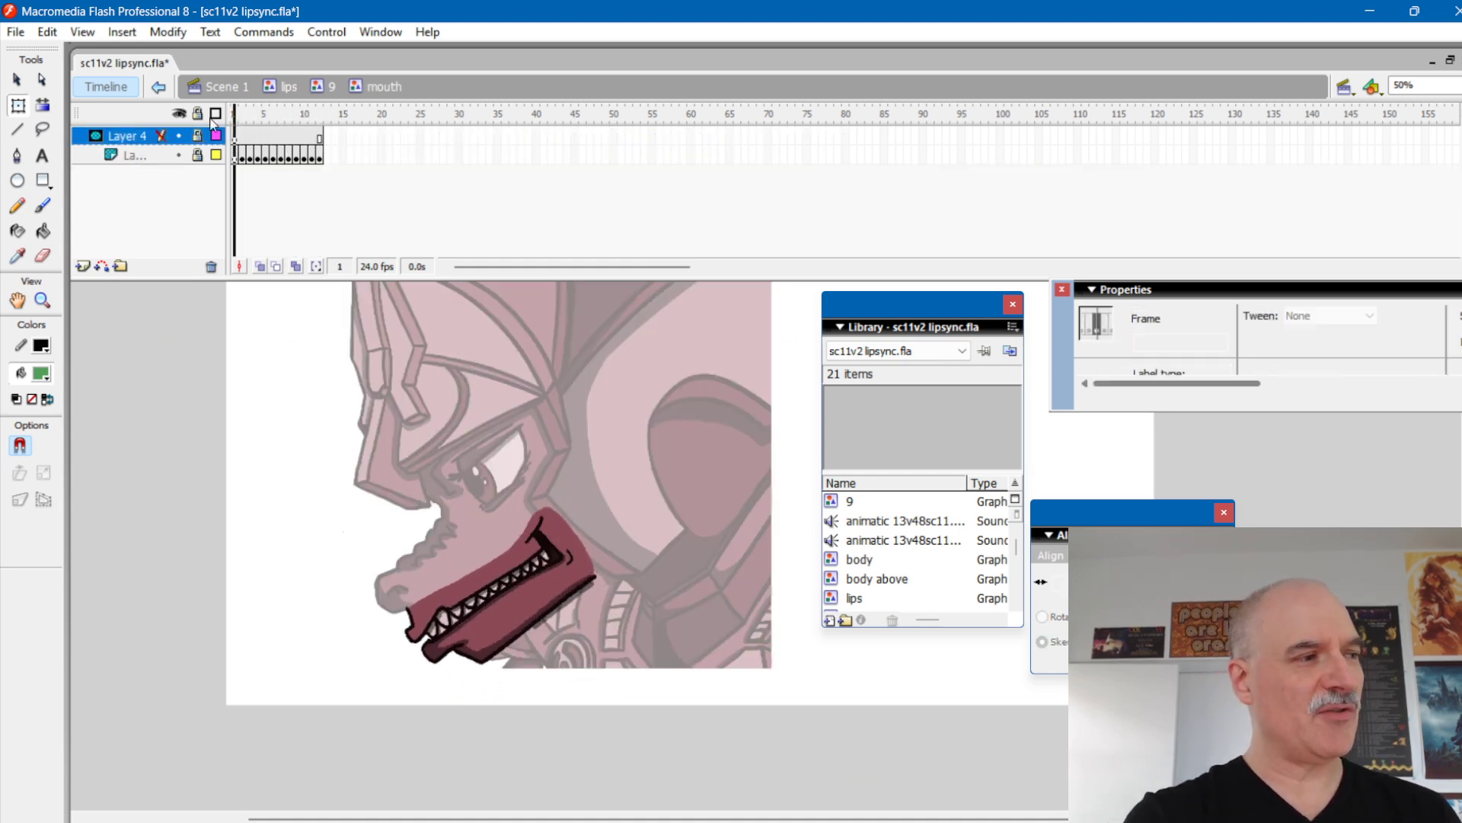
pyautogui.click(325, 86)
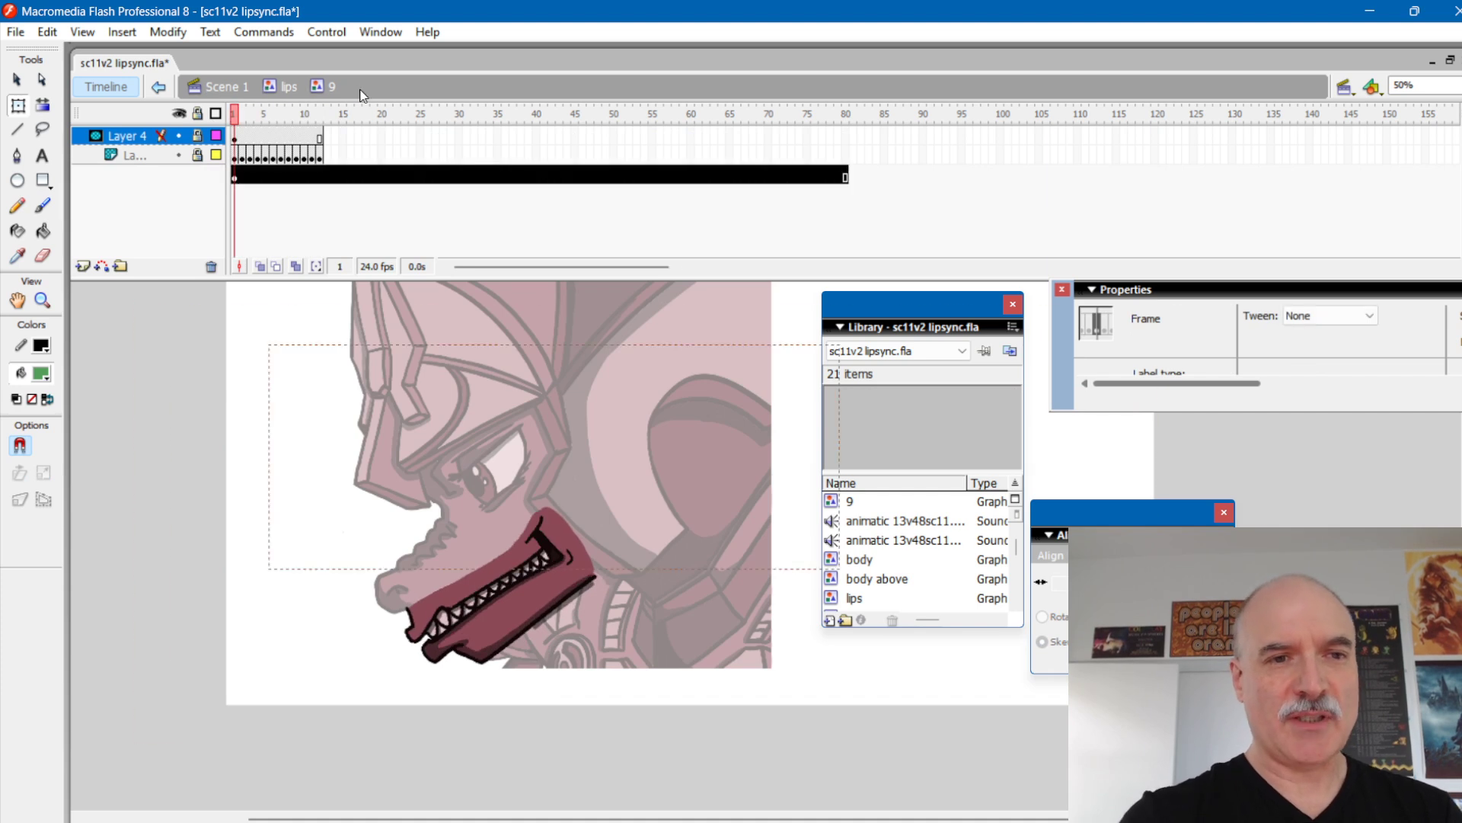
# Step: Reposition the floating Properties and Library panels so that more of the Properties fields are accessible
pyautogui.moveTo(1066, 343); pyautogui.dragTo(971, 255)
pyautogui.moveTo(906, 303); pyautogui.dragTo(893, 376)
pyautogui.moveTo(973, 250); pyautogui.dragTo(885, 267)
# Step: Examine the phoneme mouth chart sc4mouth comp v1.png in the image viewer and return to Flash
pyautogui.moveTo(1218, 821)
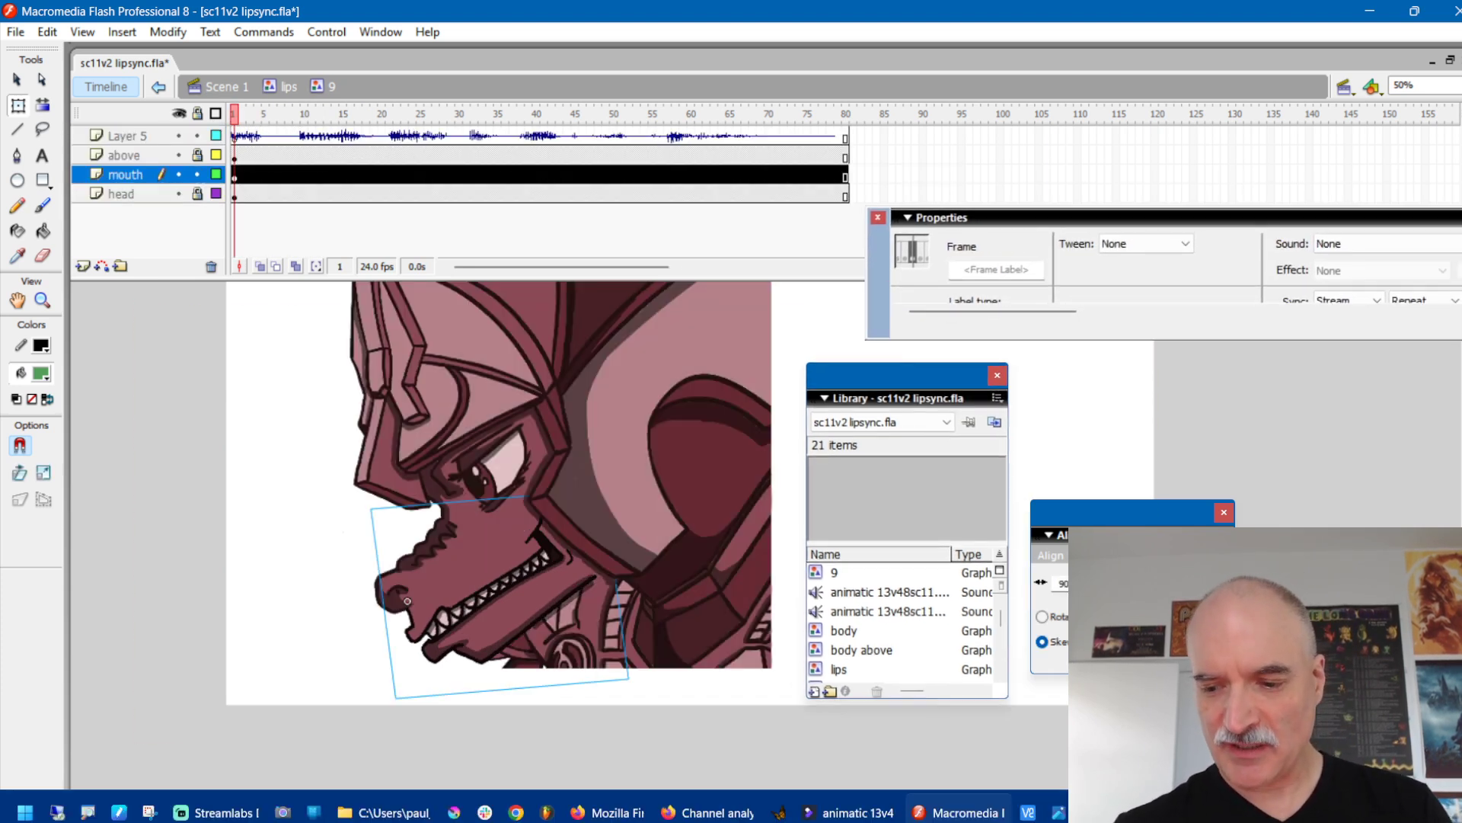
pyautogui.click(1085, 812)
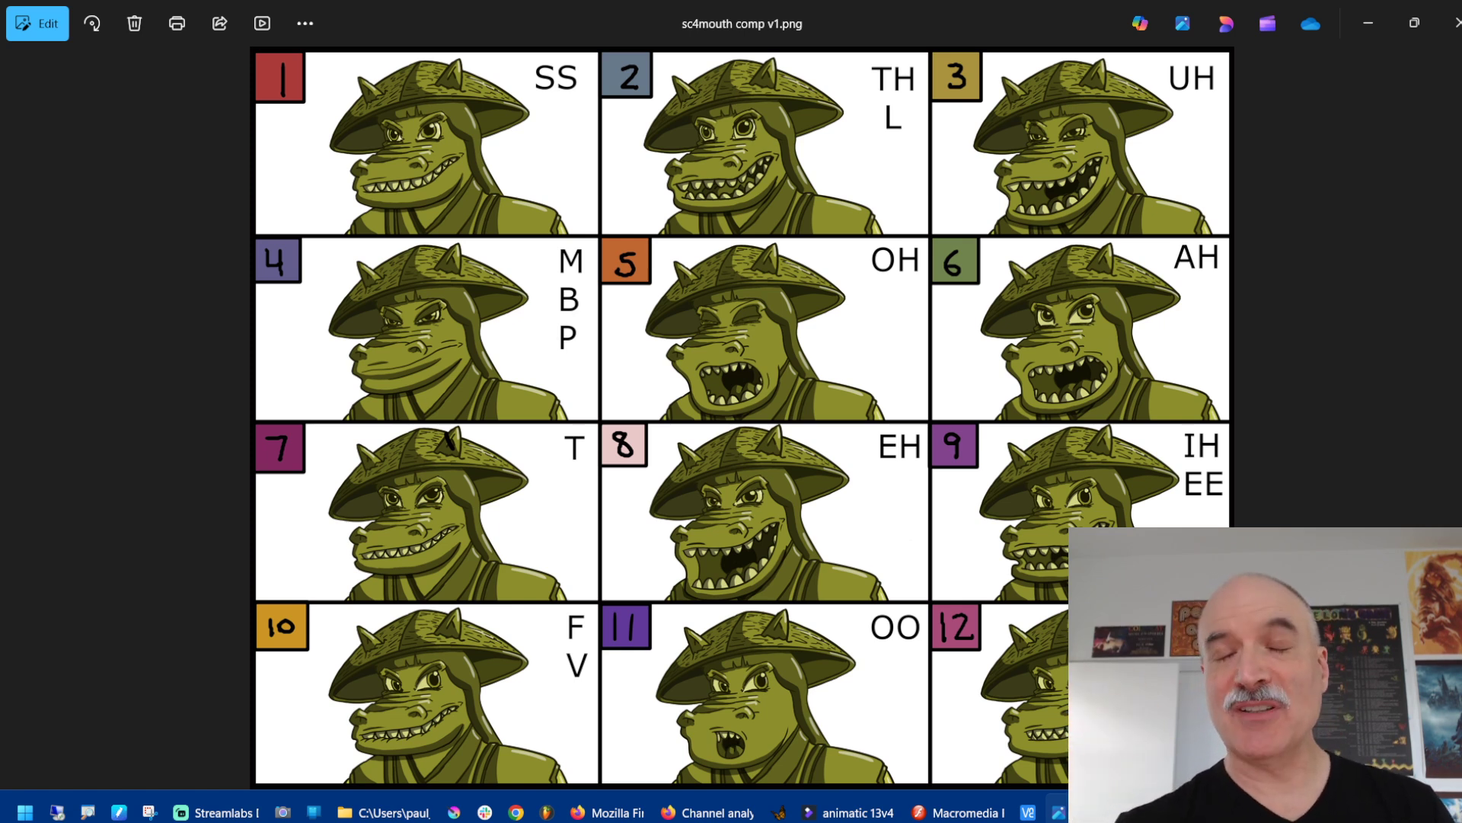
pyautogui.click(1414, 23)
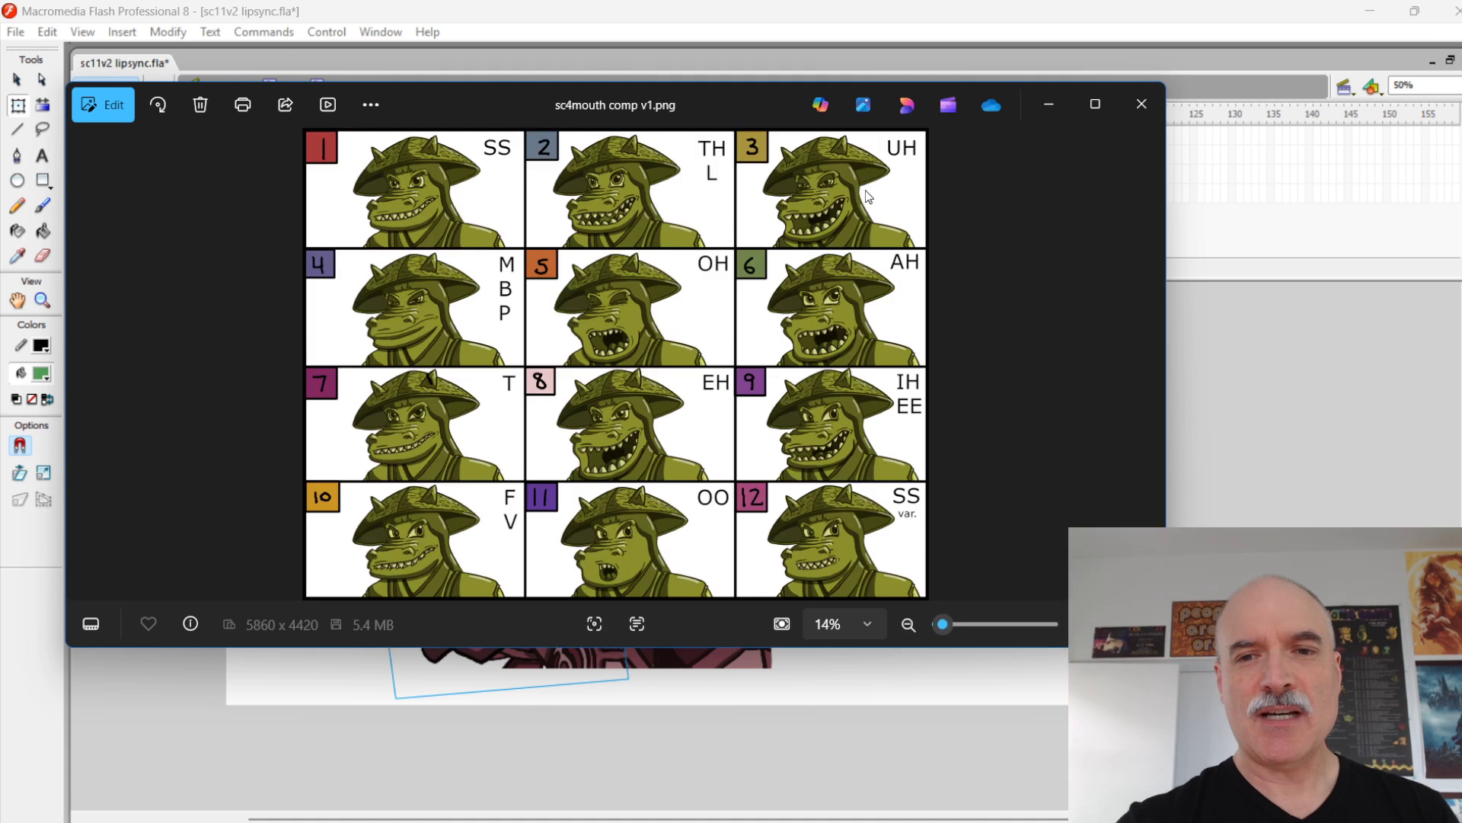
pyautogui.click(1048, 107)
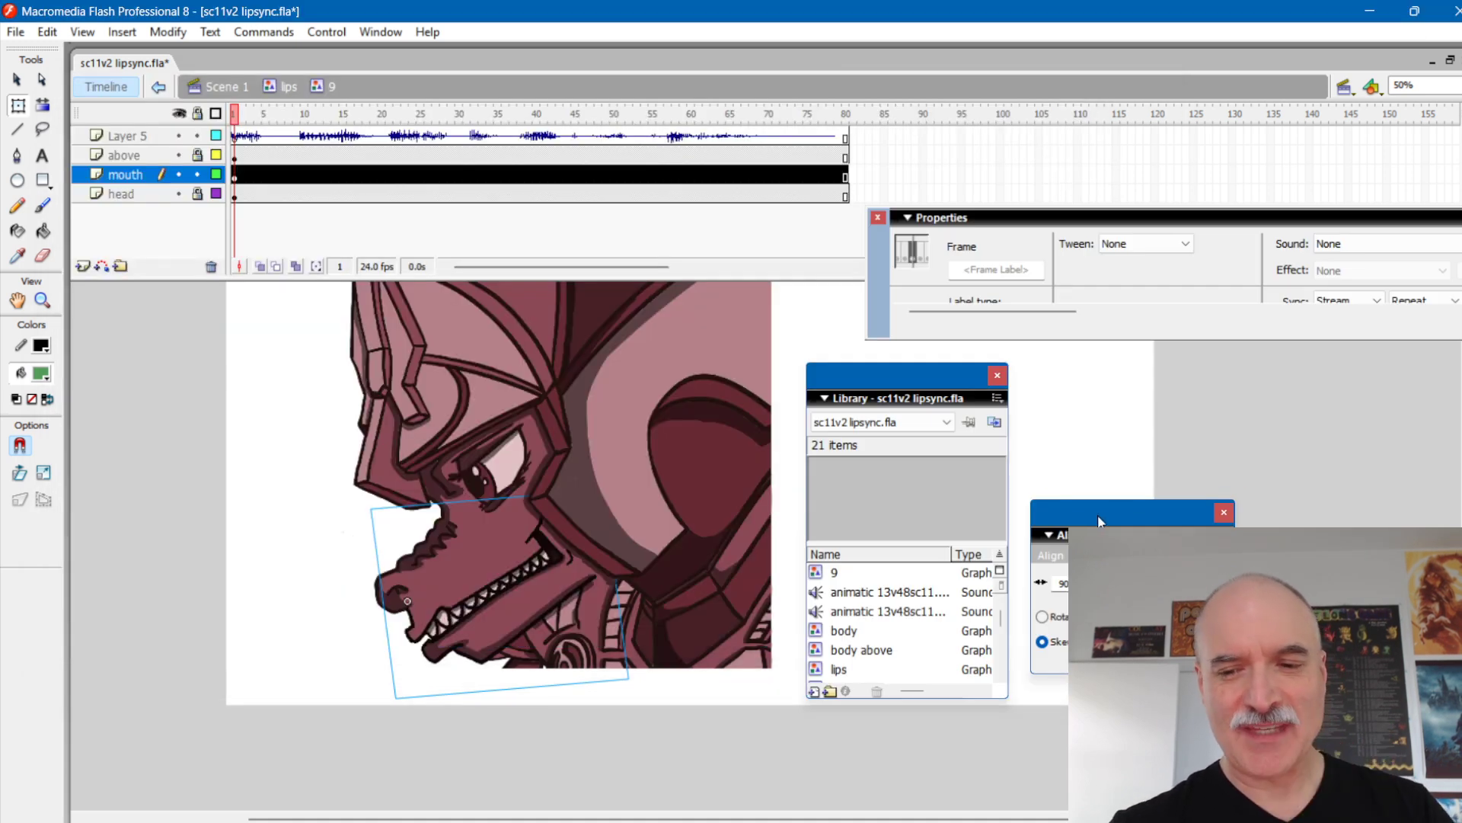
# Step: Play the dialogue in symbol 9 from frame 1 and return to the first frame
pyautogui.moveTo(1098, 518); pyautogui.dragTo(1124, 510)
pyautogui.moveTo(914, 372); pyautogui.dragTo(915, 366)
pyautogui.moveTo(1141, 517); pyautogui.dragTo(1130, 494)
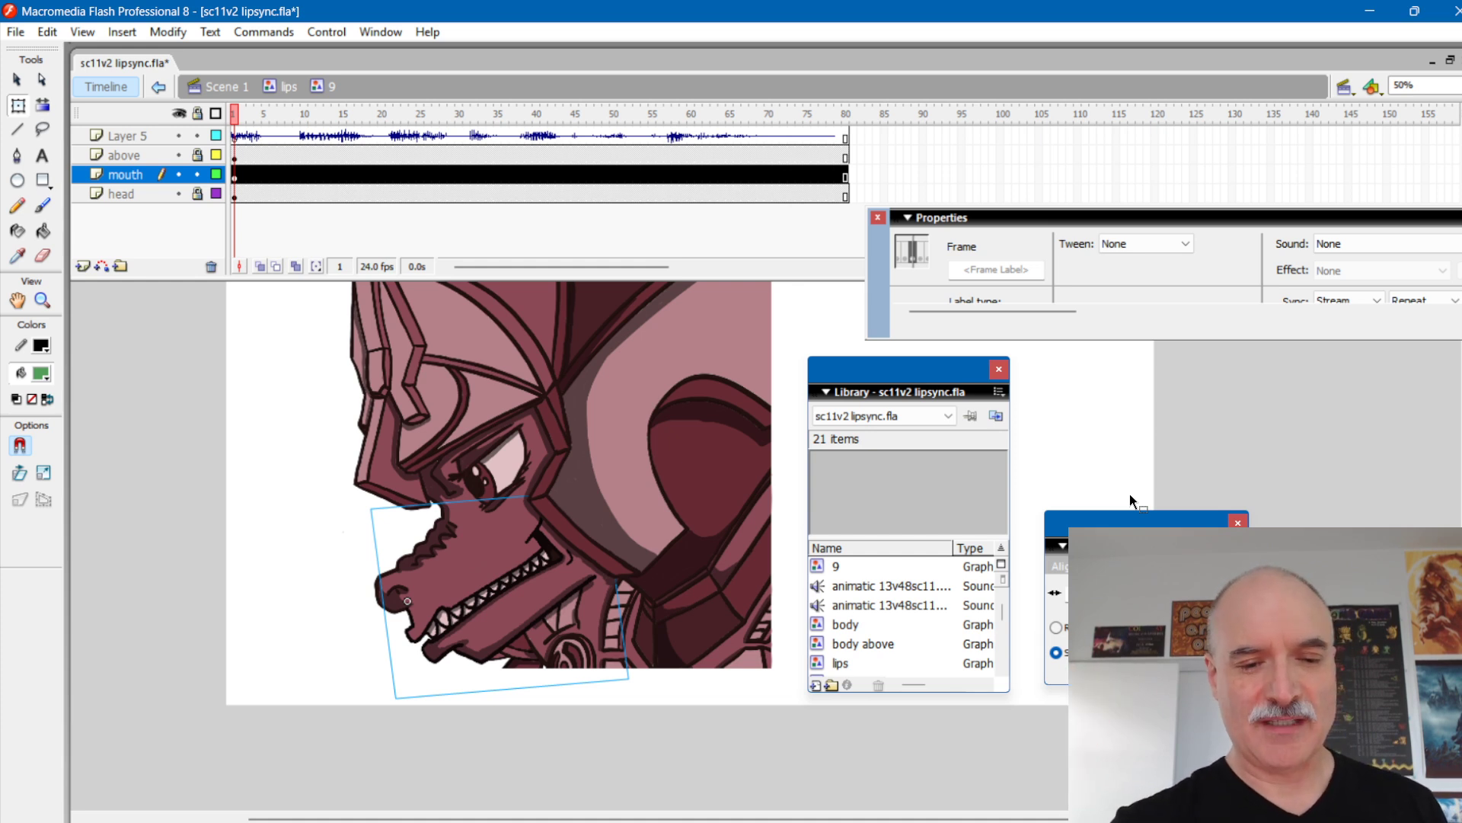
pyautogui.click(236, 115)
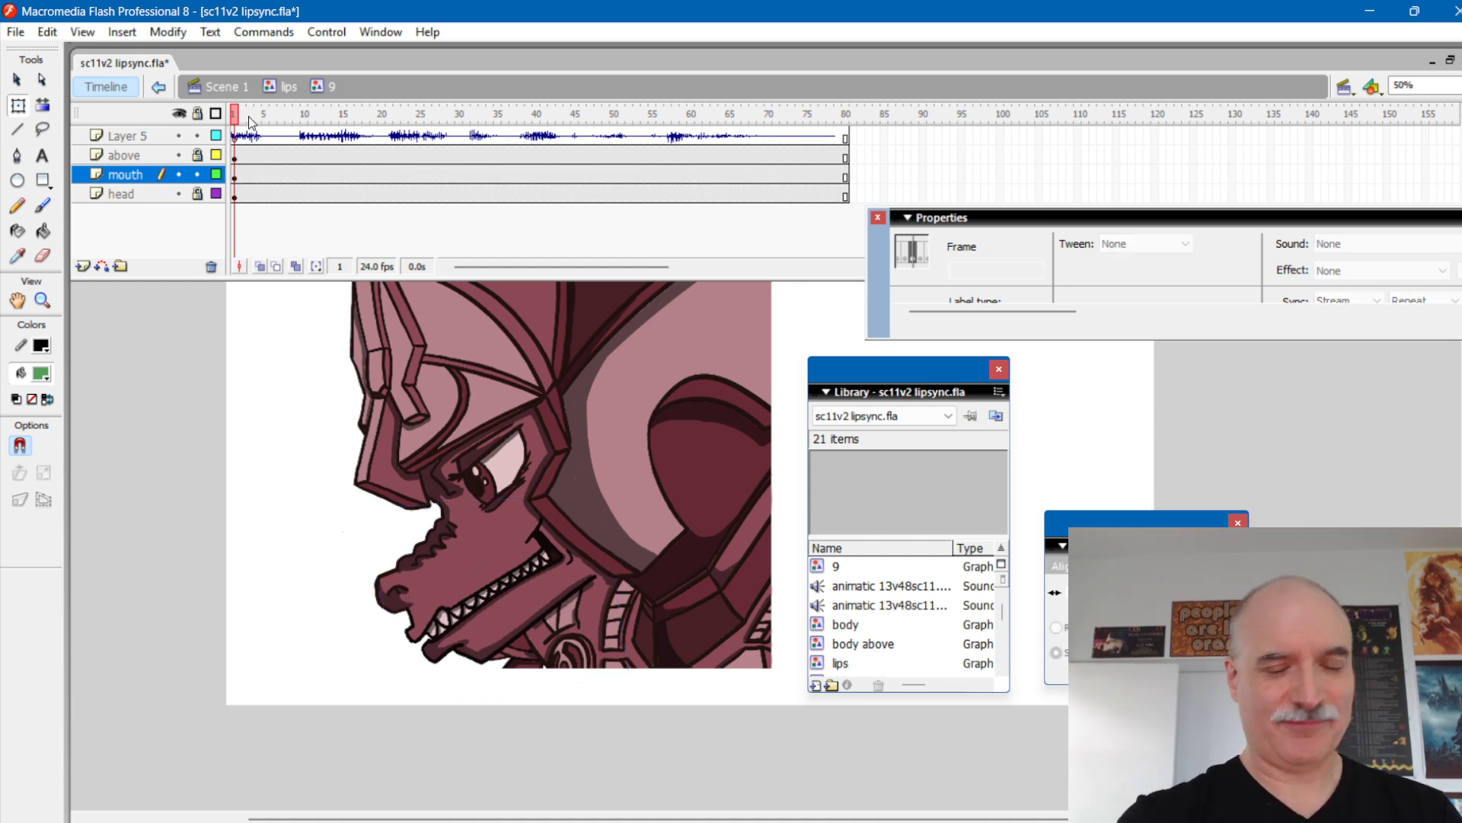
pyautogui.press('Return')
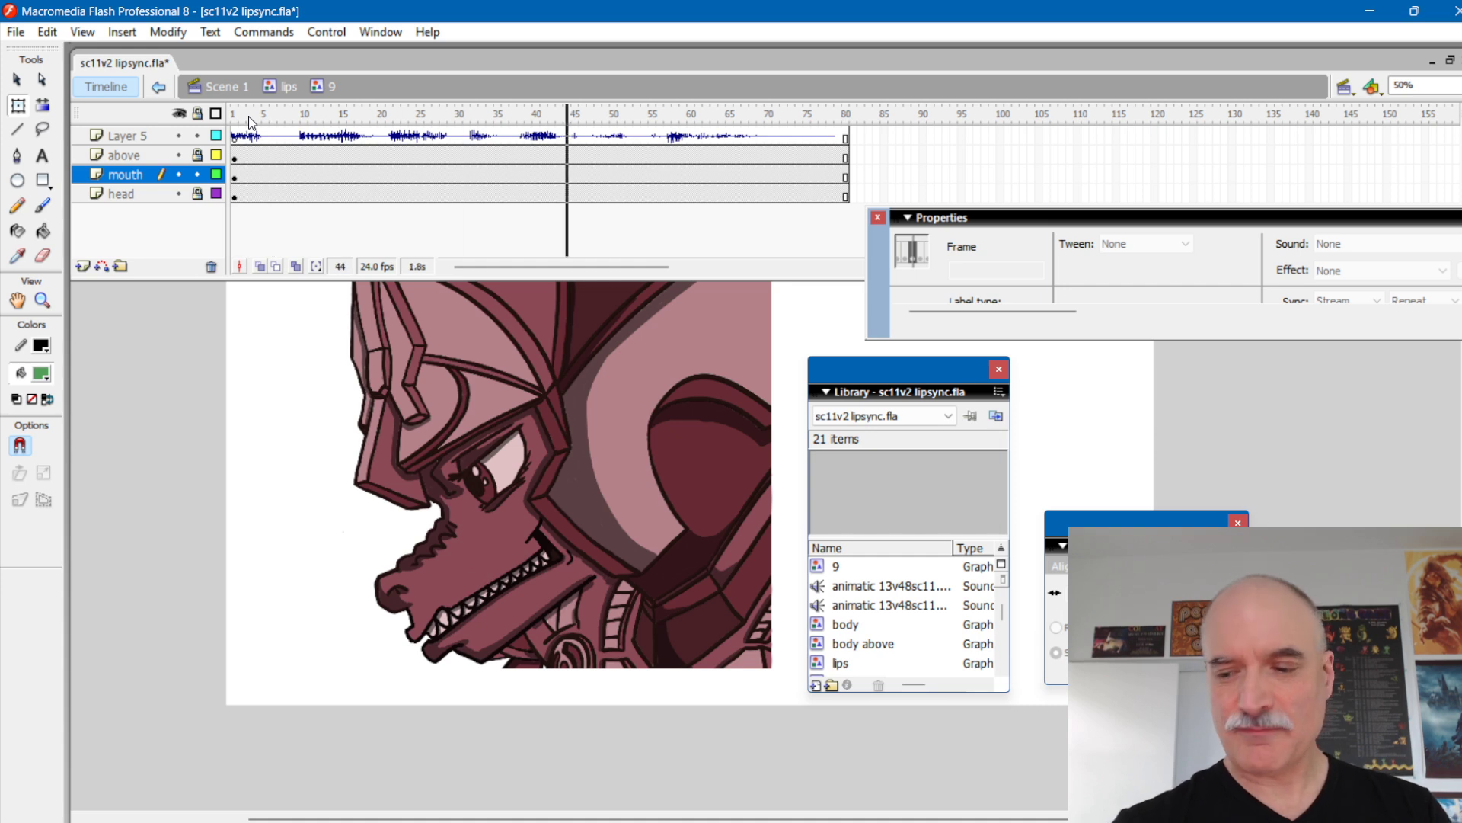
pyautogui.click(234, 116)
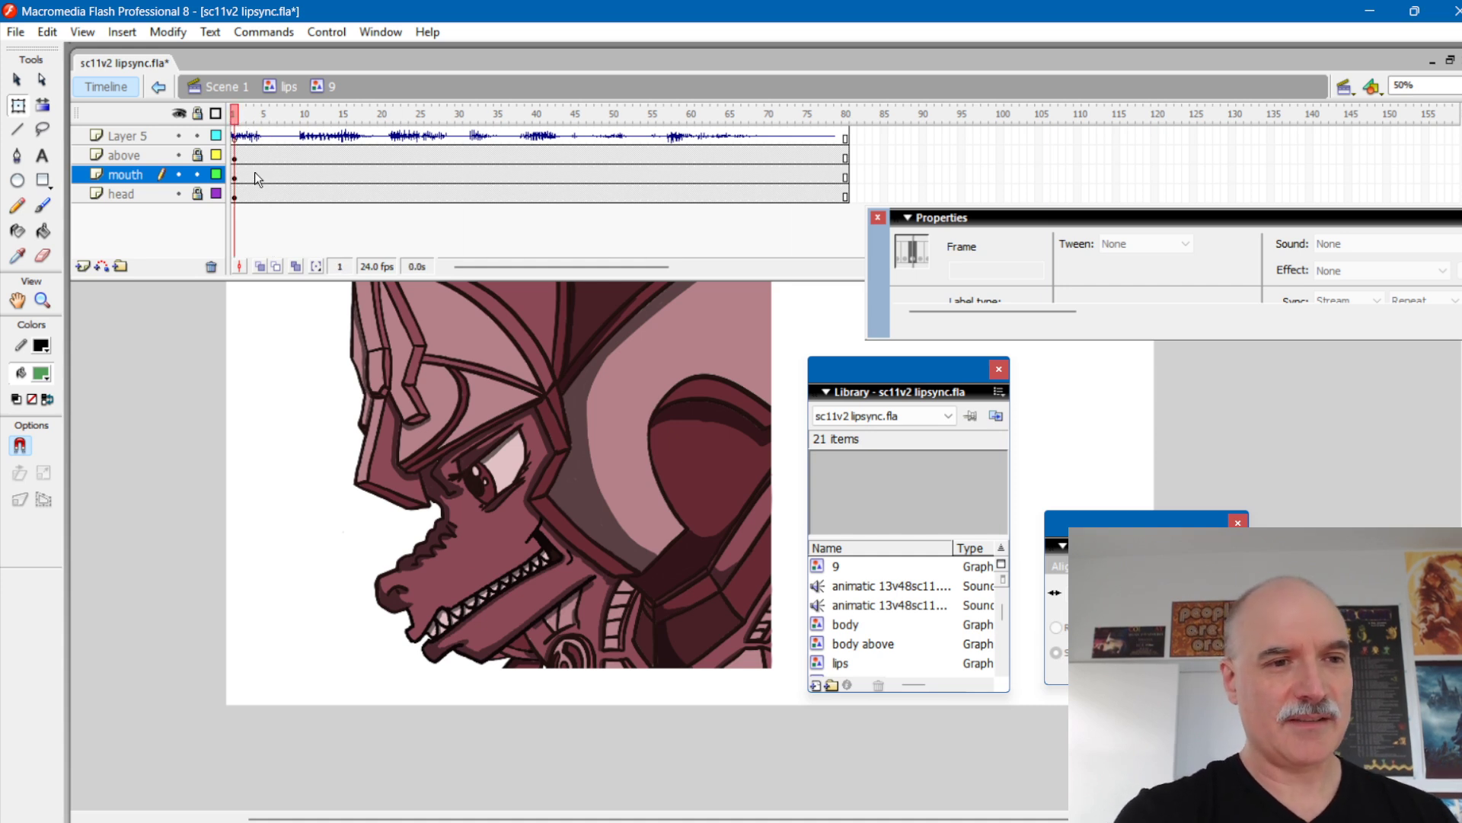
# Step: Select the mouth instance at frame 1, reopen the phoneme mouth chart, and move its window off the animation workspace
pyautogui.click(554, 574)
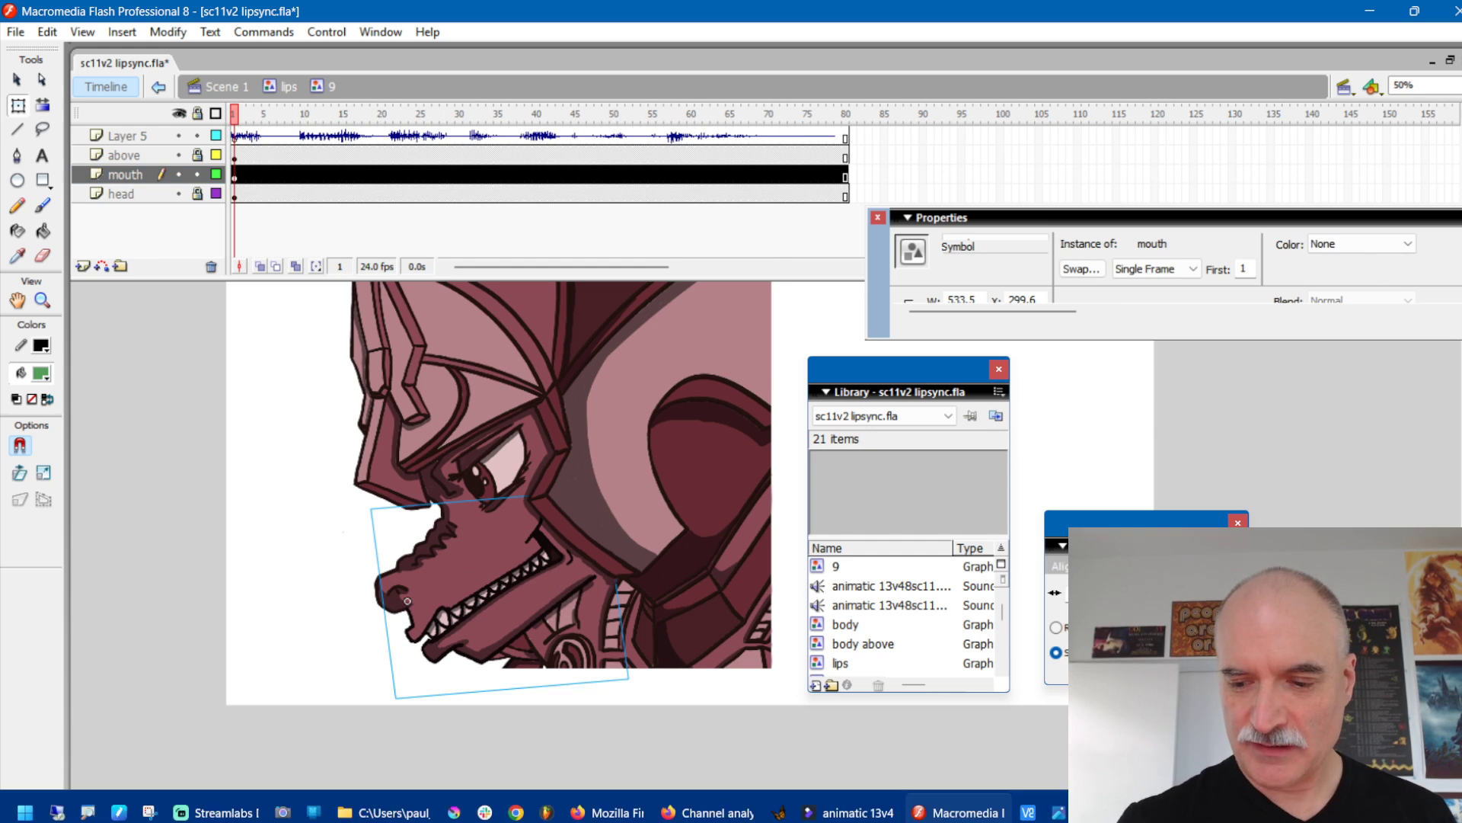
pyautogui.press('F4')
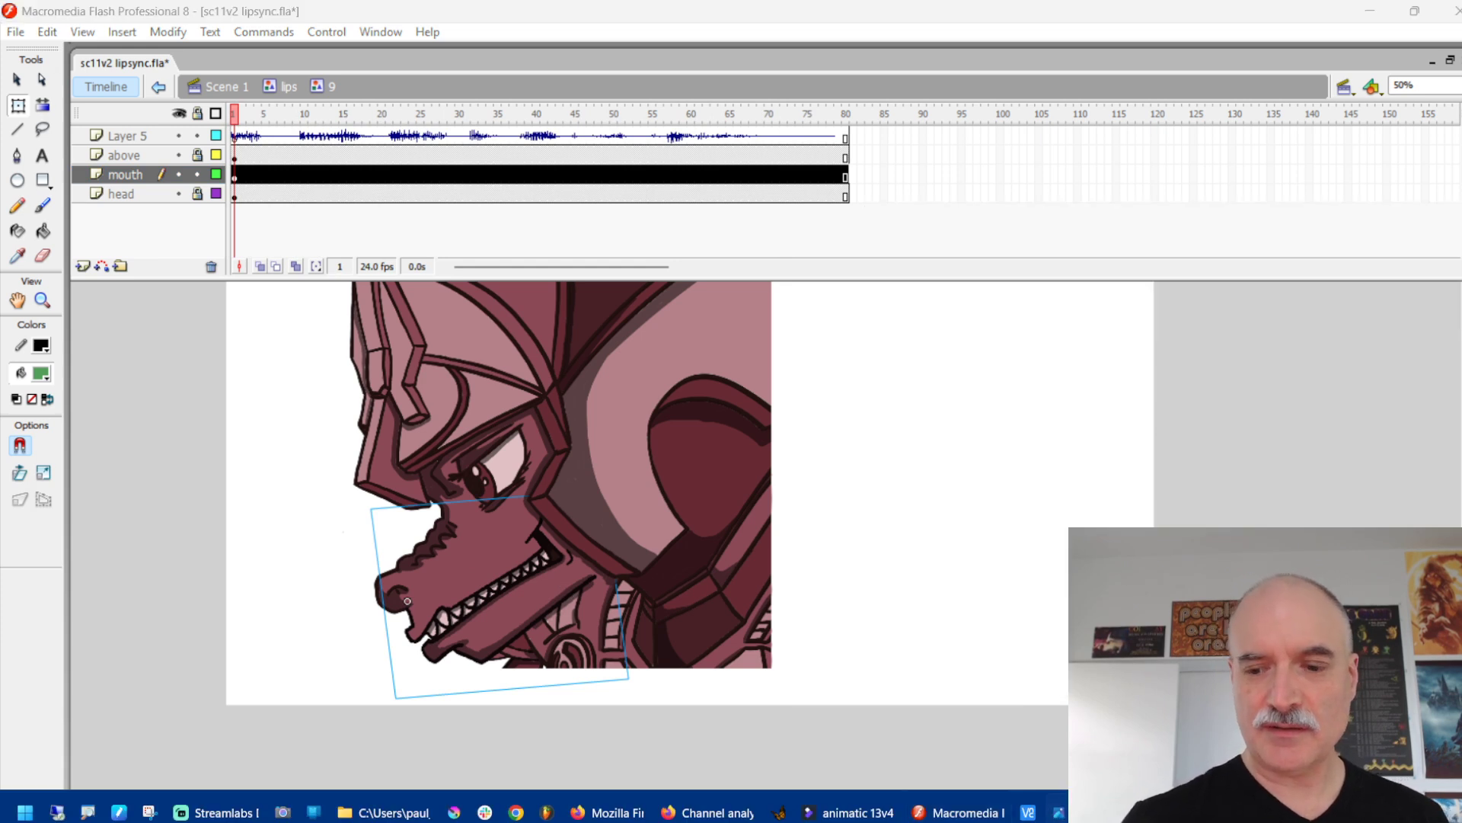
pyautogui.click(1086, 812)
pyautogui.moveTo(764, 116); pyautogui.dragTo(0, 244)
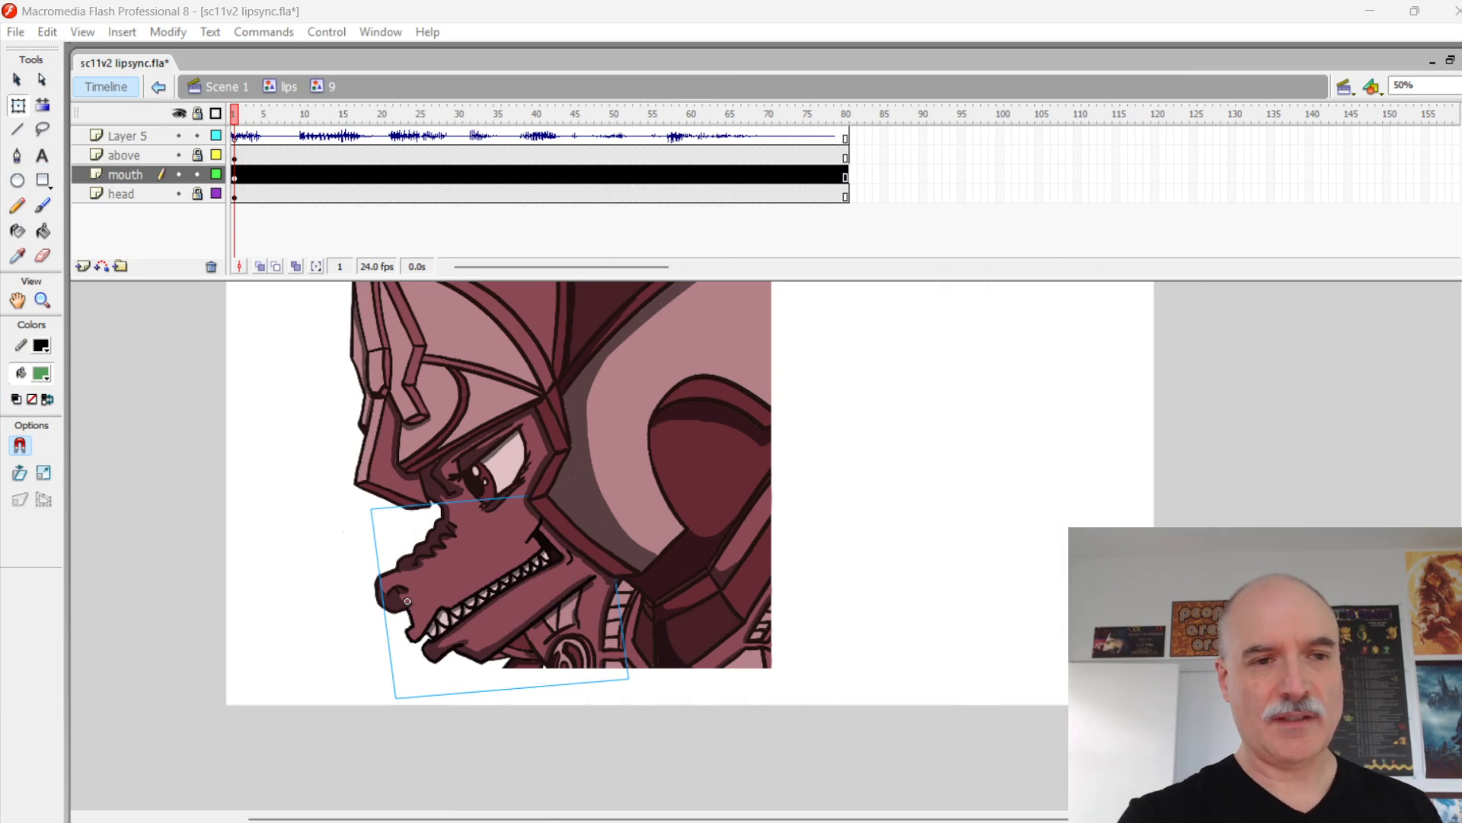
# Step: Listen to the start of the dialogue and insert a keyframe on the mouth layer at frame 3
pyautogui.click(238, 115)
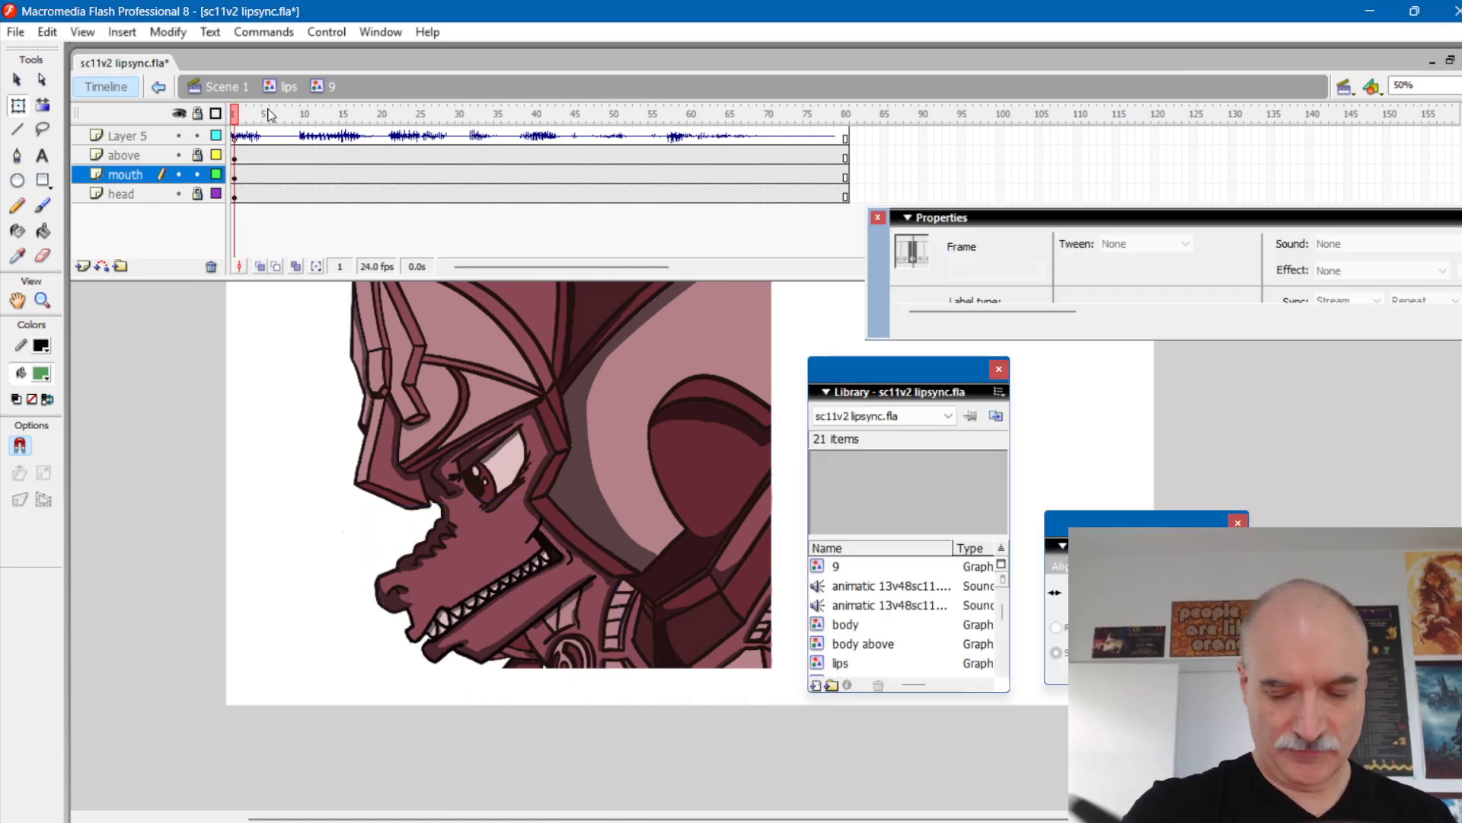
pyautogui.press('Return')
pyautogui.press('Return')
pyautogui.moveTo(250, 118); pyautogui.dragTo(236, 121)
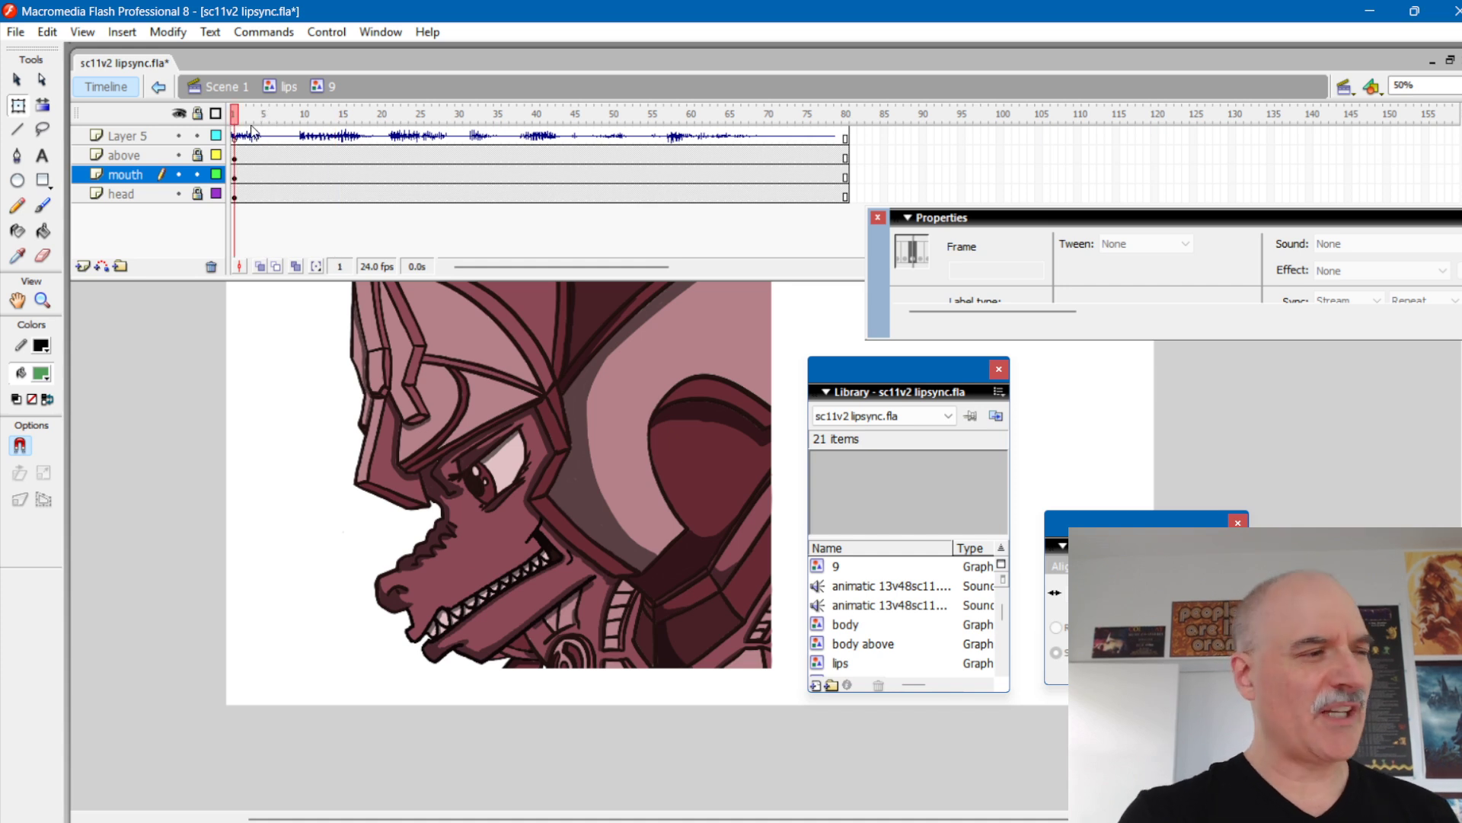
pyautogui.moveTo(235, 116)
pyautogui.mouseDown()
pyautogui.moveTo(266, 119)
pyautogui.moveTo(250, 123)
pyautogui.mouseUp()
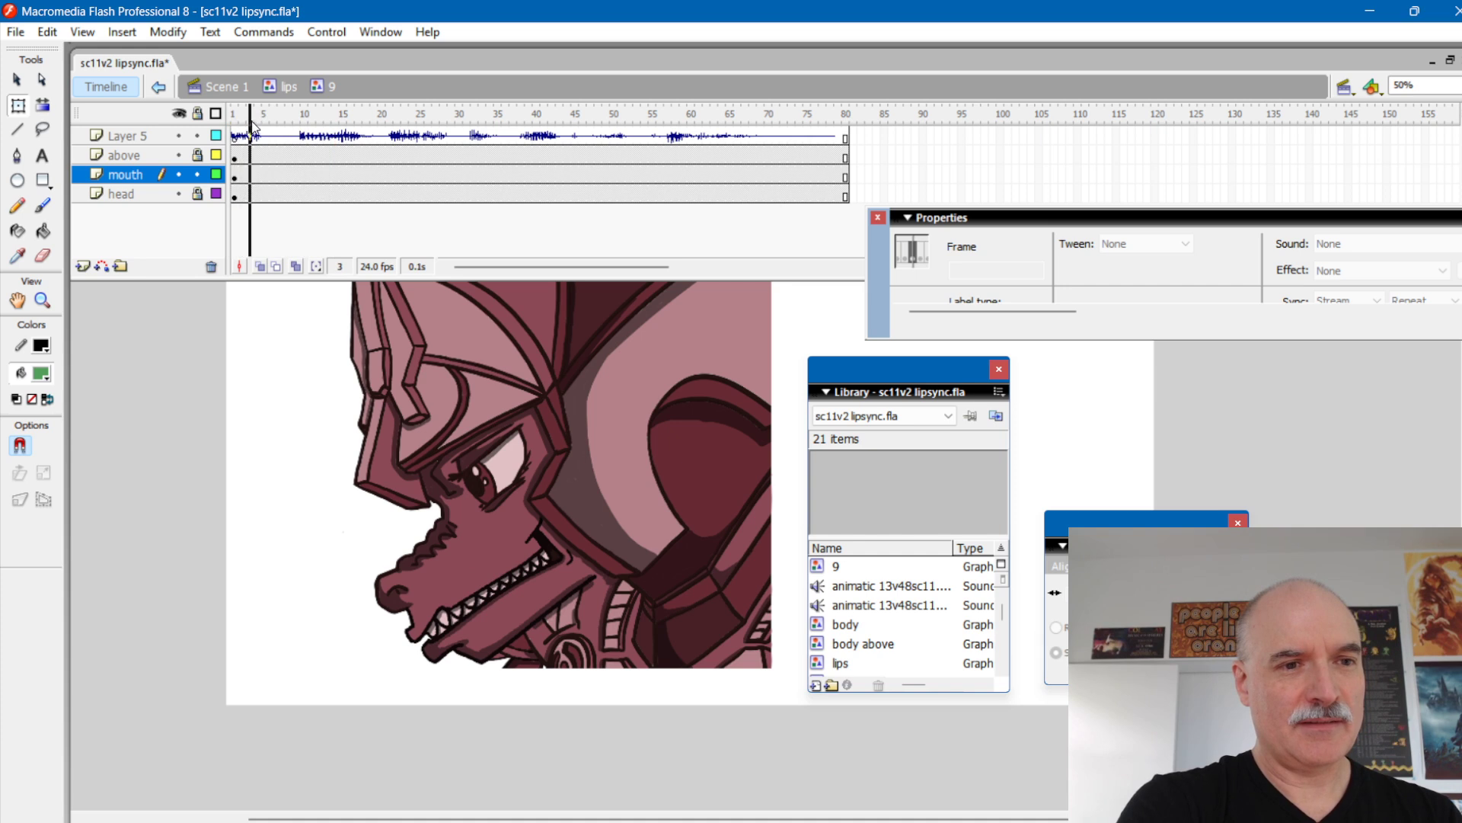
pyautogui.click(249, 174)
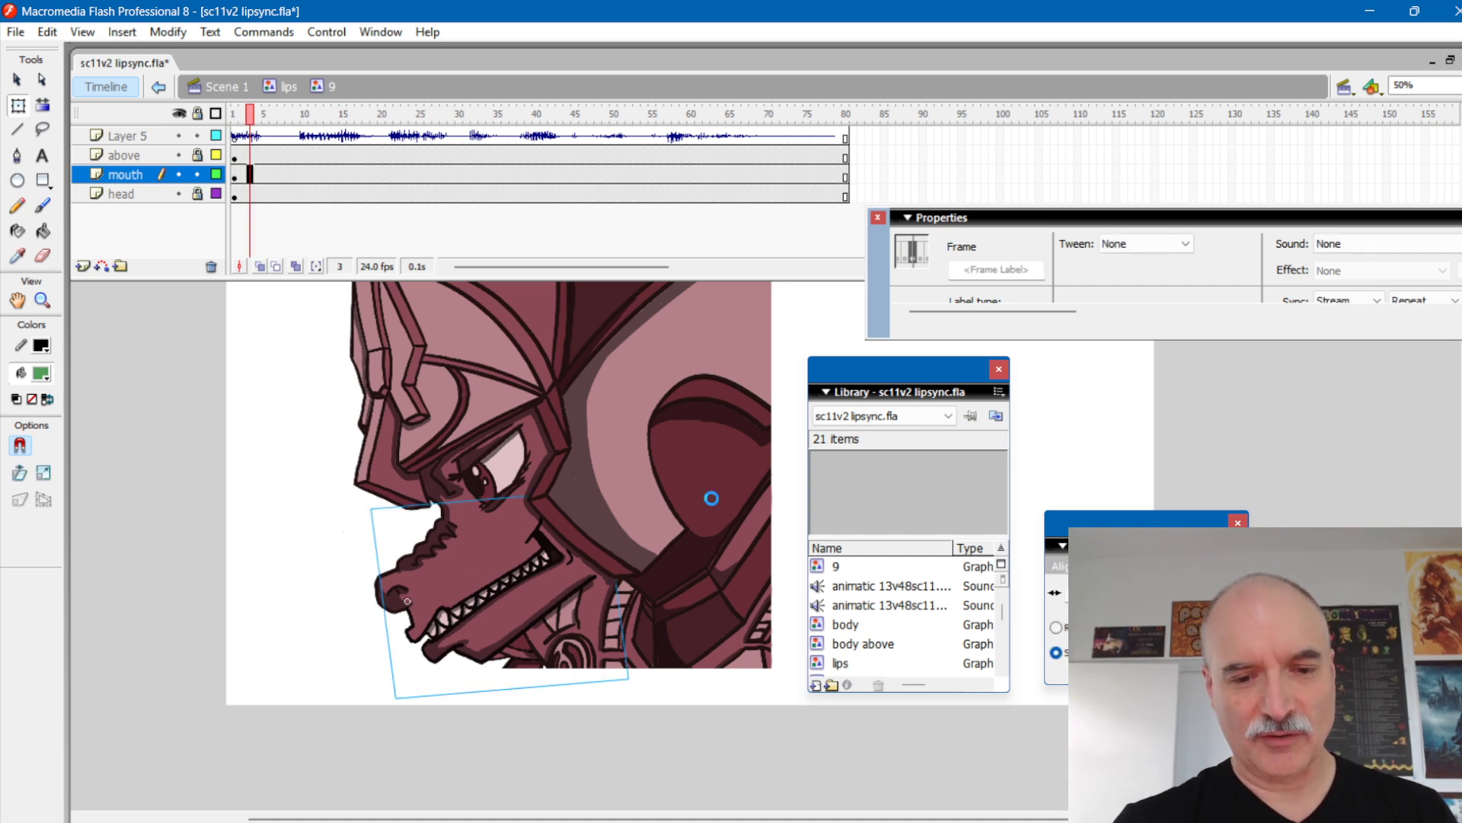
pyautogui.click(565, 563)
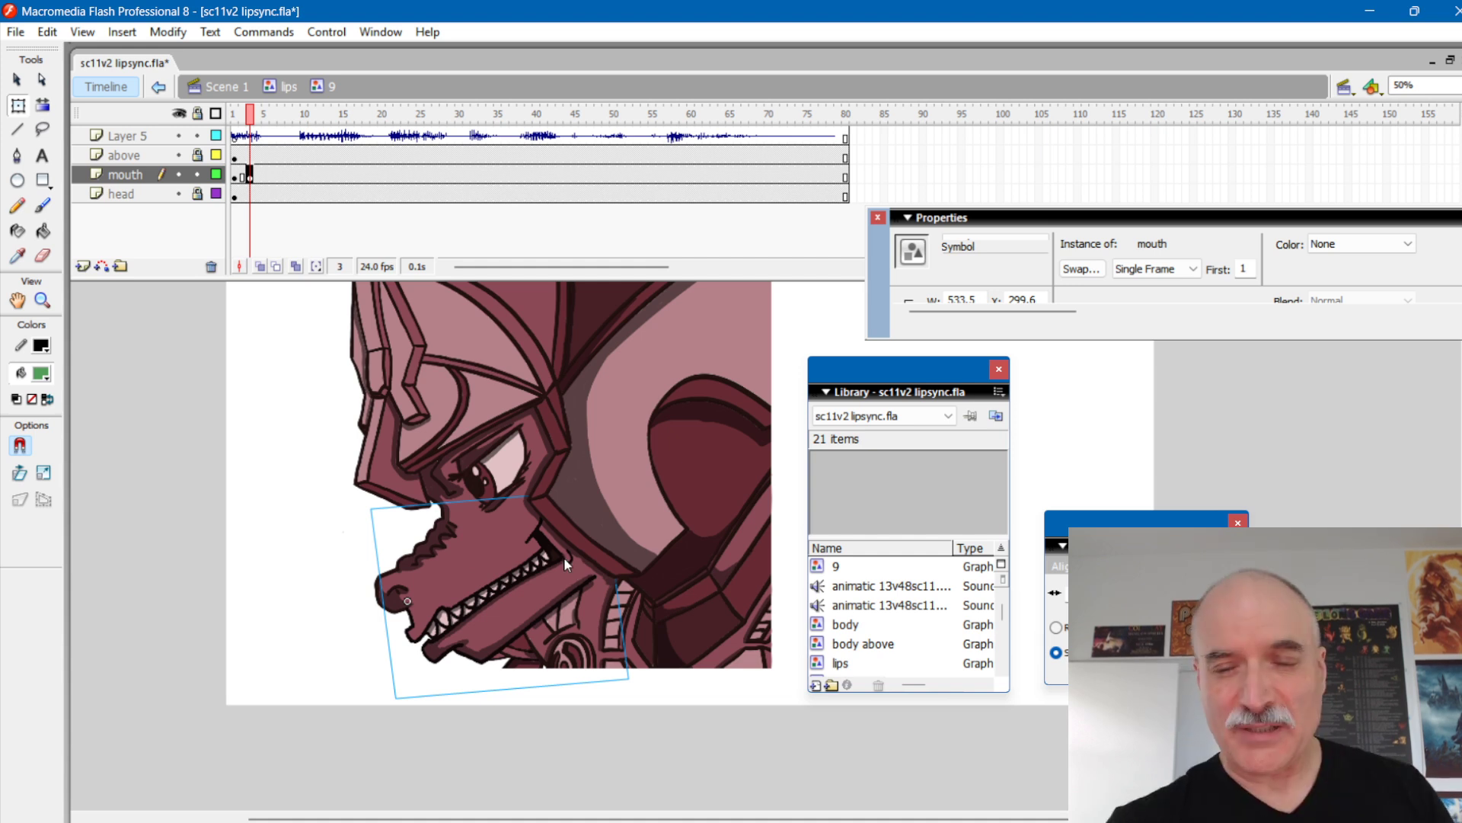
# Step: Recheck the sound at frame 3 and set the mouth instance's first frame there to a wide-open mouth drawing
pyautogui.moveTo(869, 281); pyautogui.dragTo(870, 271)
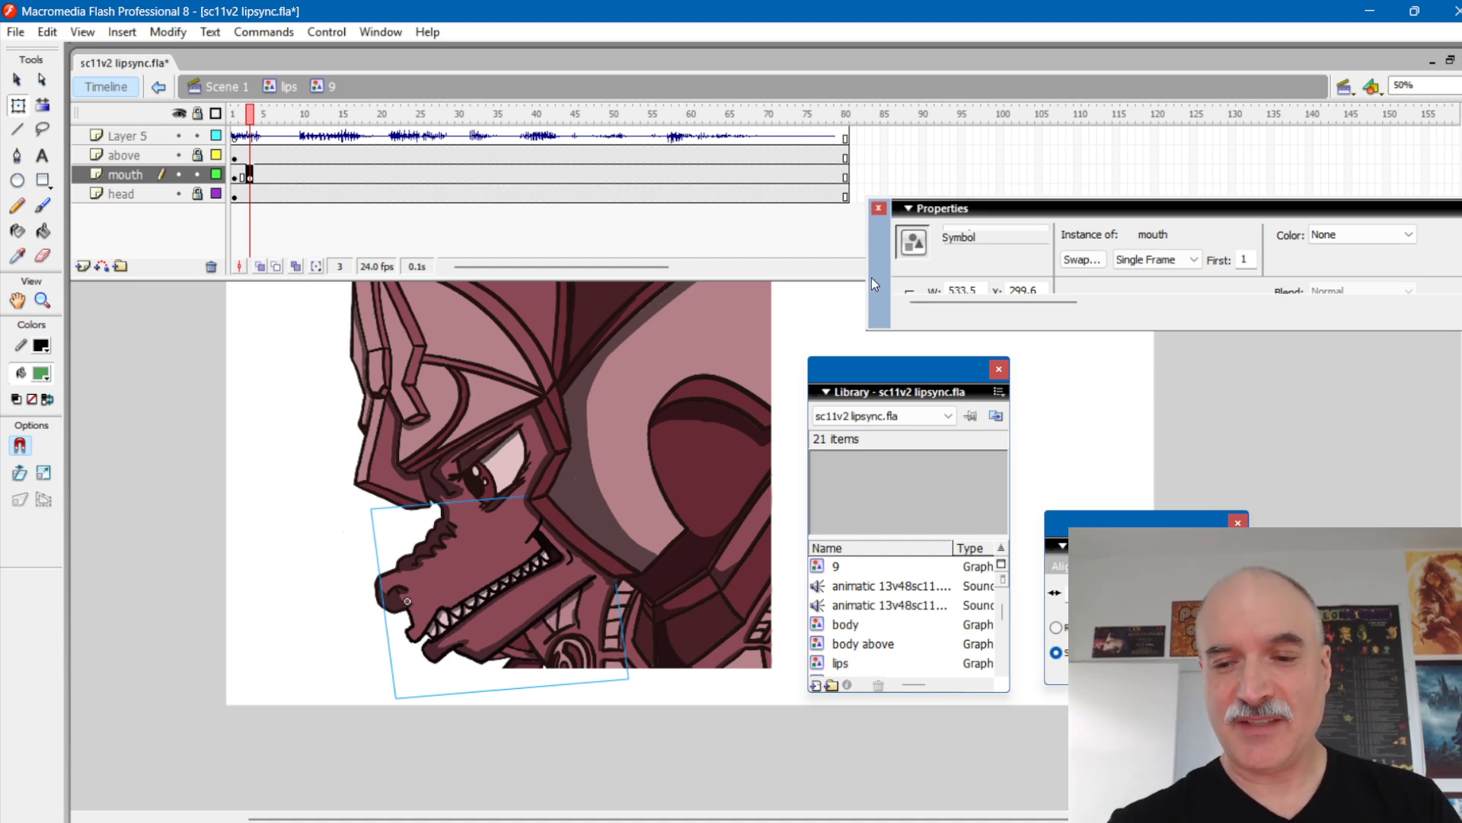
pyautogui.moveTo(1094, 515); pyautogui.dragTo(1102, 522)
pyautogui.press('Return')
pyautogui.press('Return')
pyautogui.moveTo(251, 121); pyautogui.dragTo(250, 123)
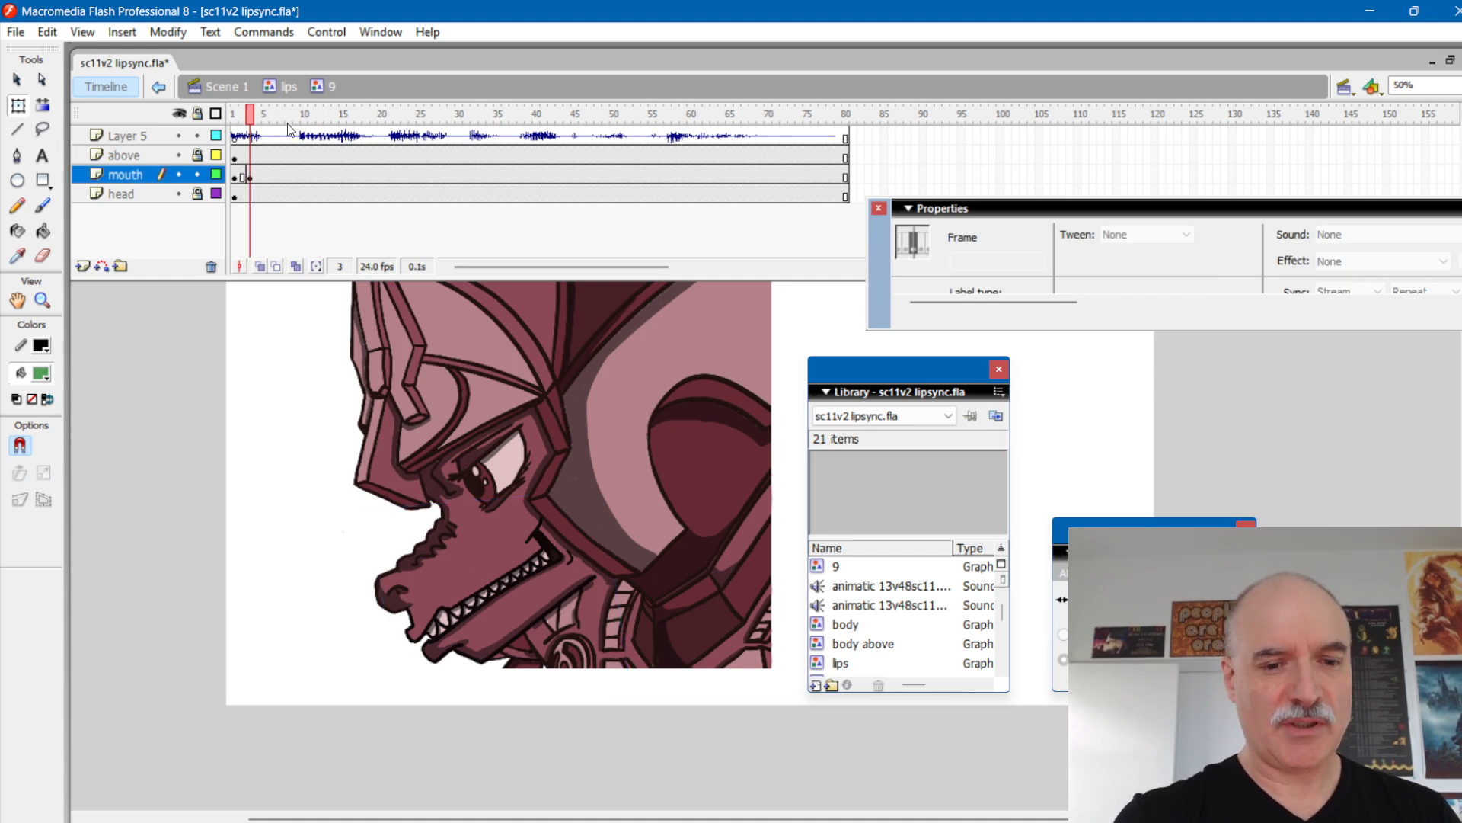
pyautogui.click(536, 563)
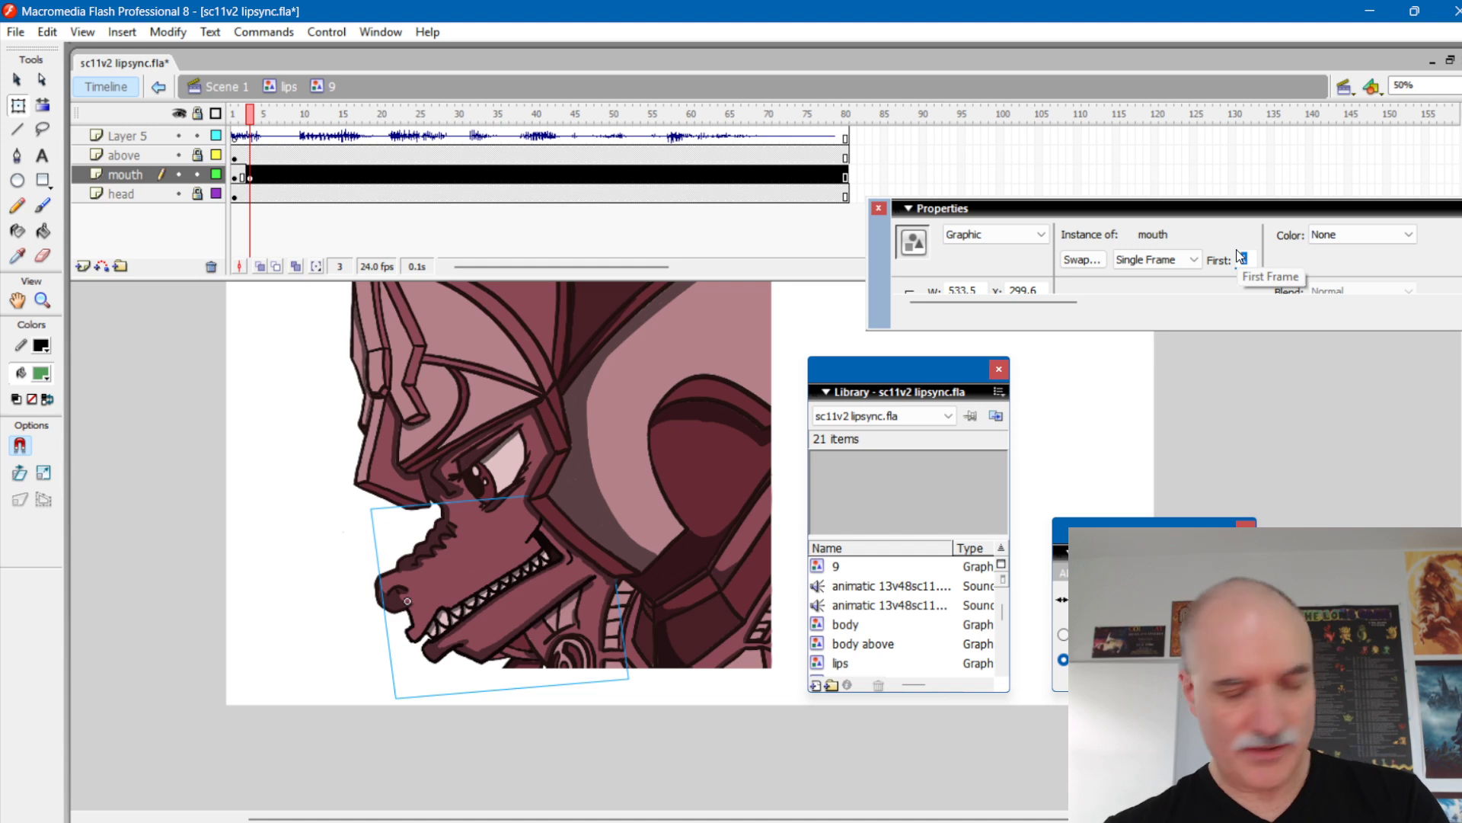
pyautogui.press('Return')
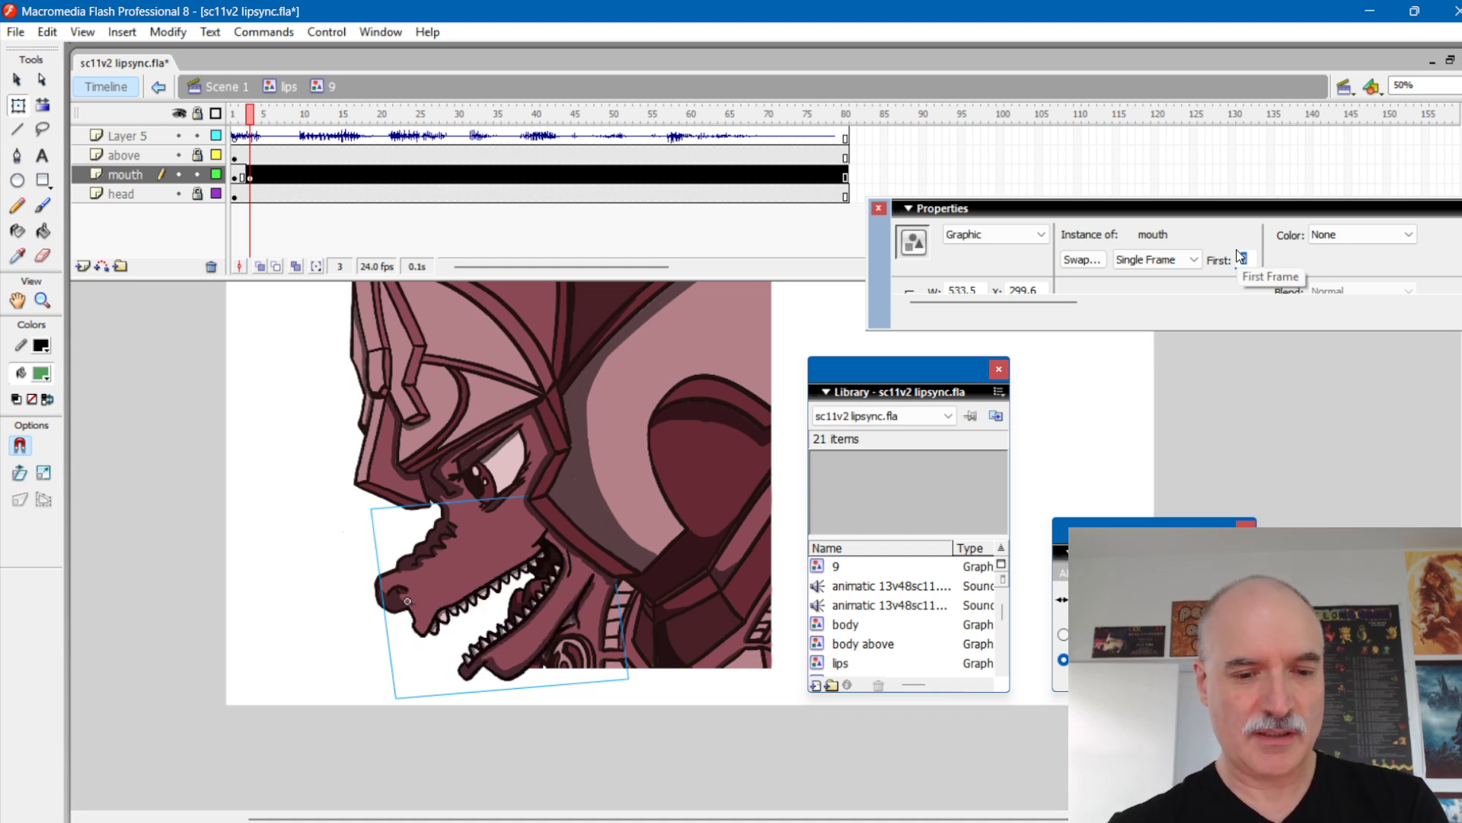
# Step: Set the first frame of the mouth instance spanning frames 1–2 to 2 and play the dialogue from the start
pyautogui.moveTo(250, 115); pyautogui.dragTo(241, 122)
pyautogui.click(241, 176)
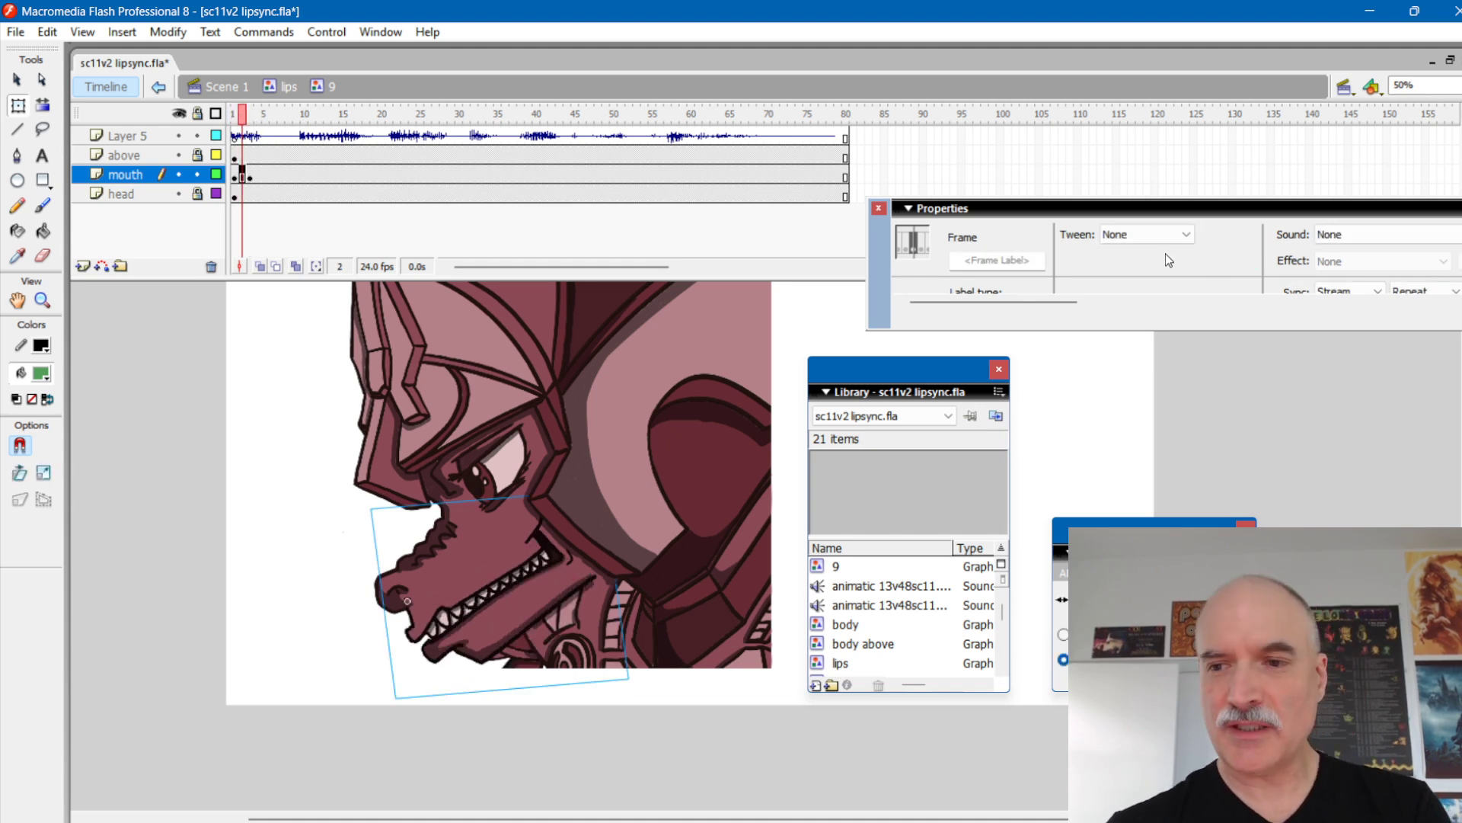
pyautogui.click(485, 572)
pyautogui.click(1243, 261)
pyautogui.write('2')
pyautogui.press('Return')
pyautogui.moveTo(260, 122); pyautogui.dragTo(233, 122)
pyautogui.press('Return')
pyautogui.click(233, 122)
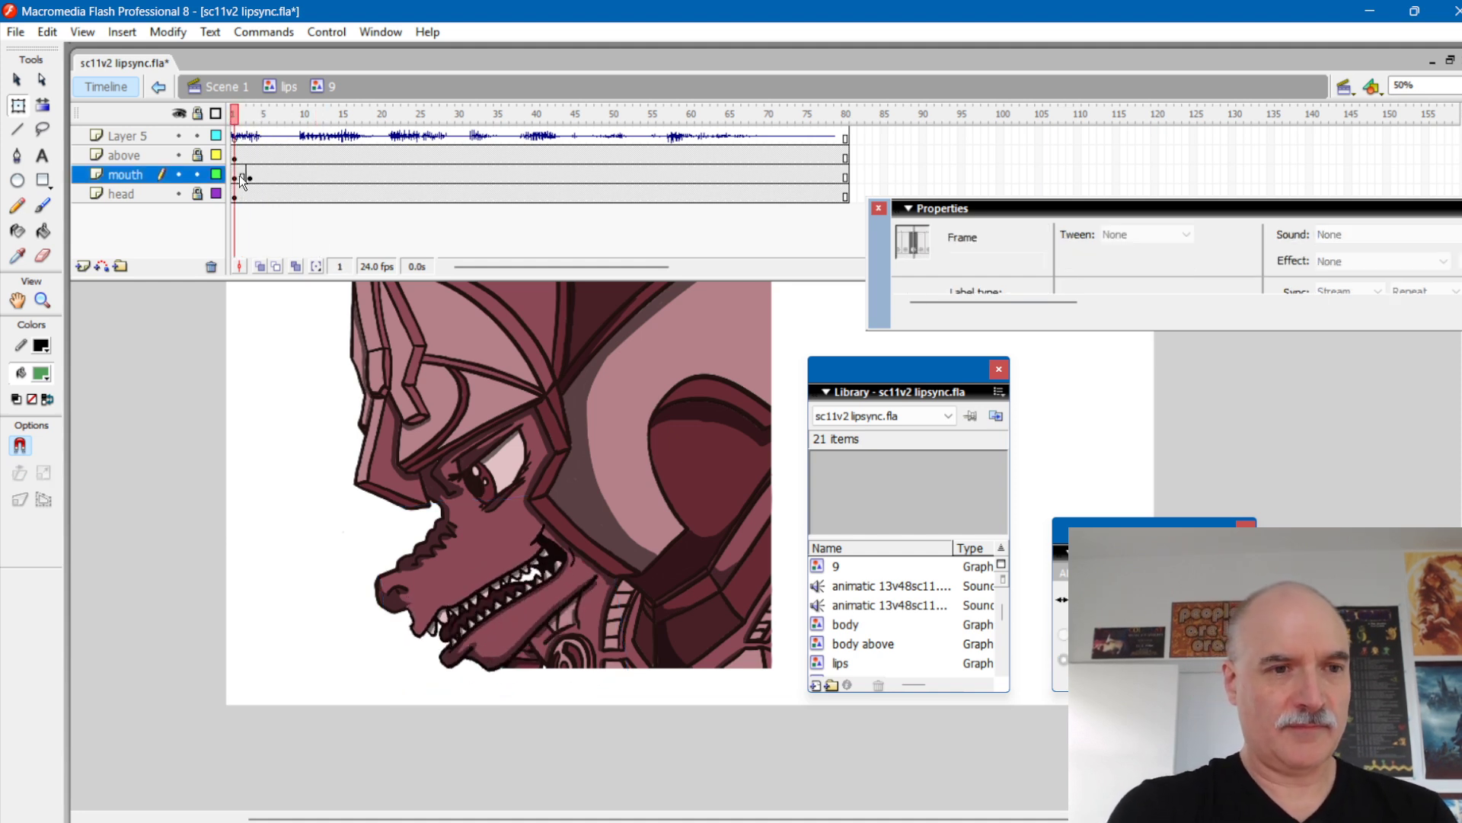
# Step: Insert a keyframe on the mouth layer at frame 2, replay the start, and select the mouth instance at frame 1
pyautogui.click(242, 176)
pyautogui.click(235, 118)
pyautogui.press('Return')
pyautogui.click(524, 587)
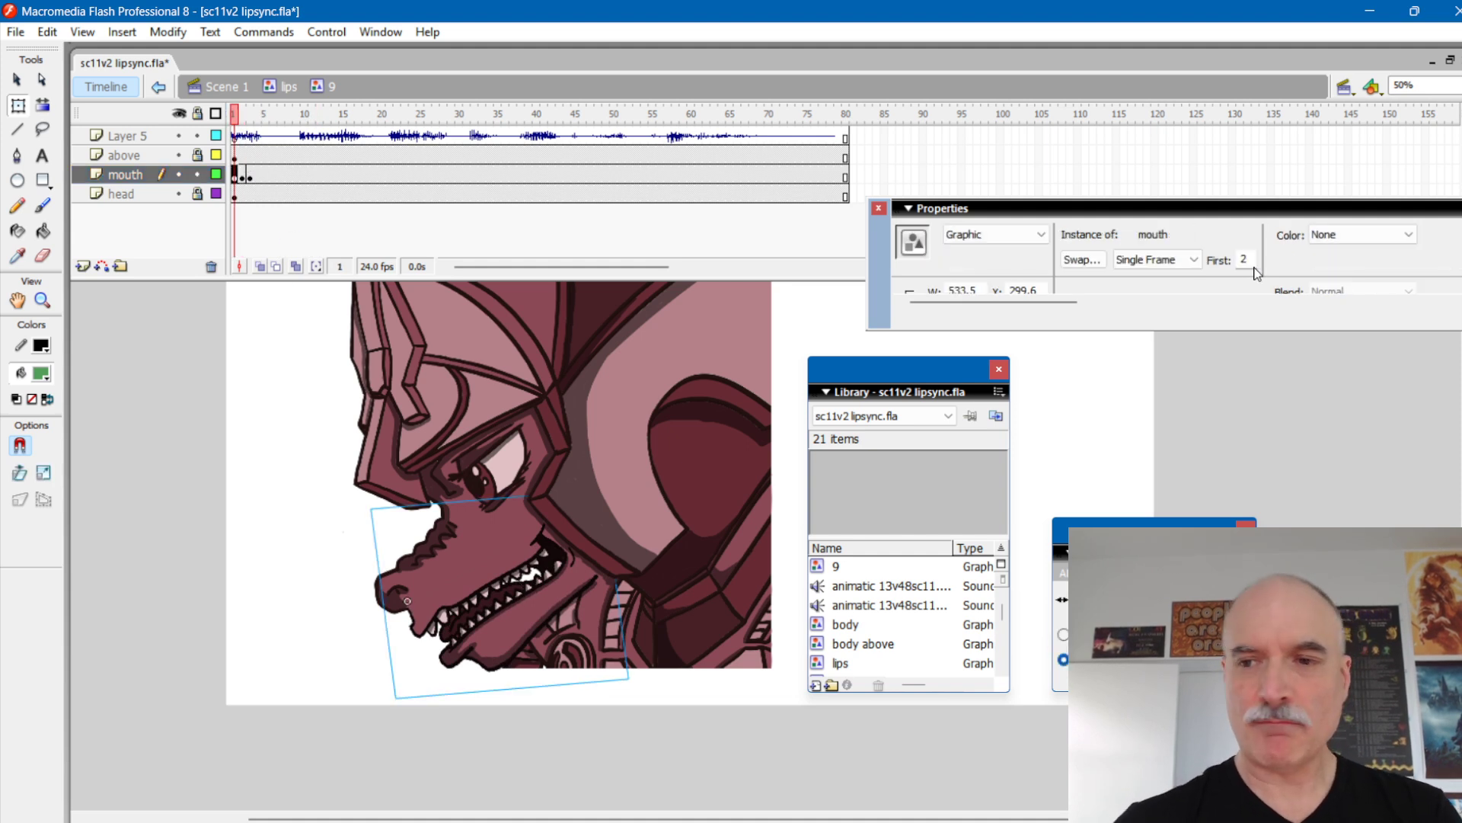
# Step: Insert a keyframe on the mouth layer at frame 8 and set the mouth instance's first frame there to 6
pyautogui.moveTo(237, 114)
pyautogui.mouseDown()
pyautogui.moveTo(310, 122)
pyautogui.moveTo(289, 126)
pyautogui.mouseUp()
pyautogui.click(288, 174)
pyautogui.press('F5')
pyautogui.hotkey('ctrl', 'z')
pyautogui.press('F6')
pyautogui.click(550, 579)
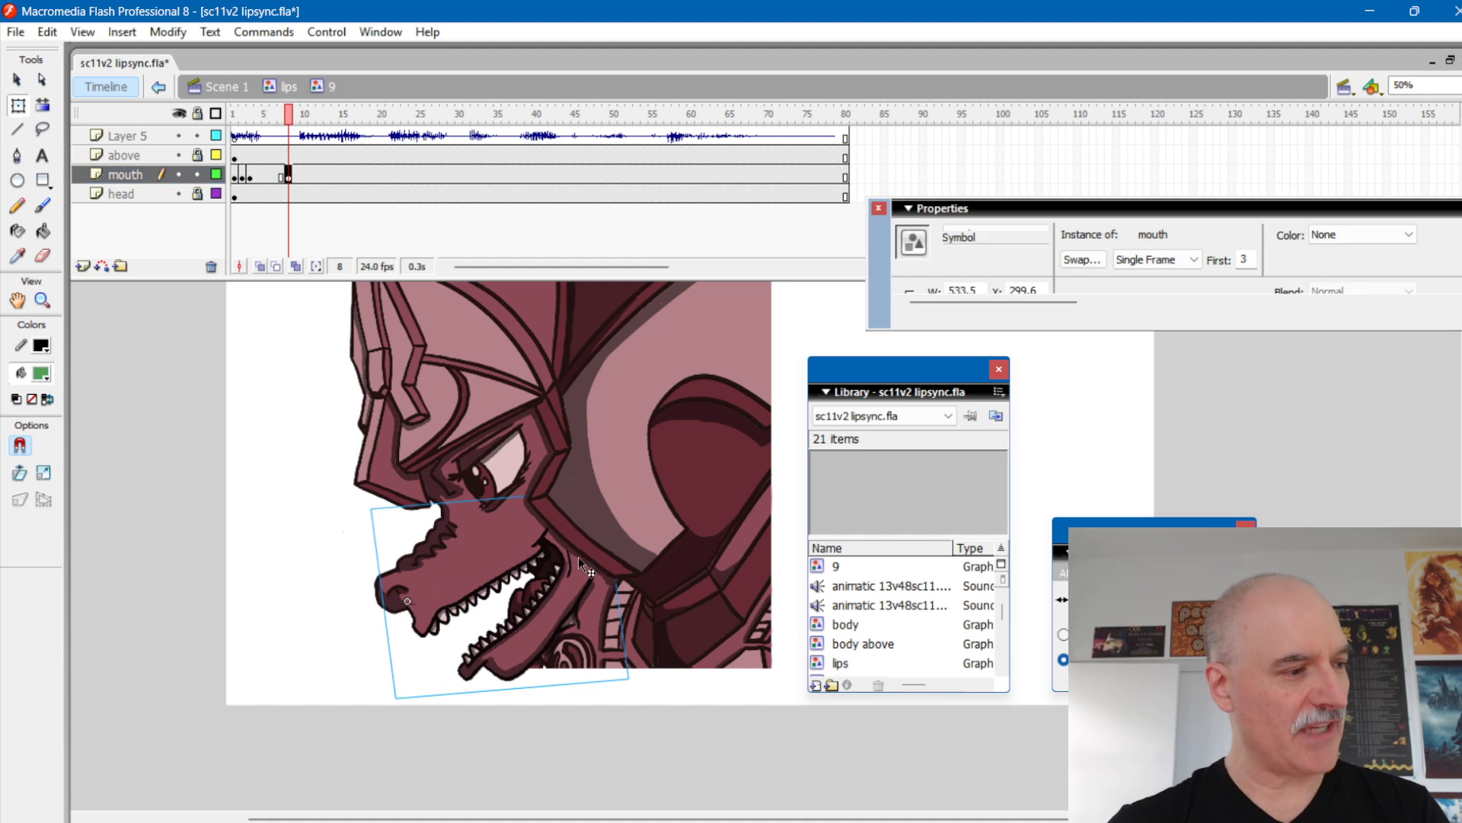
pyautogui.doubleClick(1244, 260)
pyautogui.write('5')
pyautogui.press('Return')
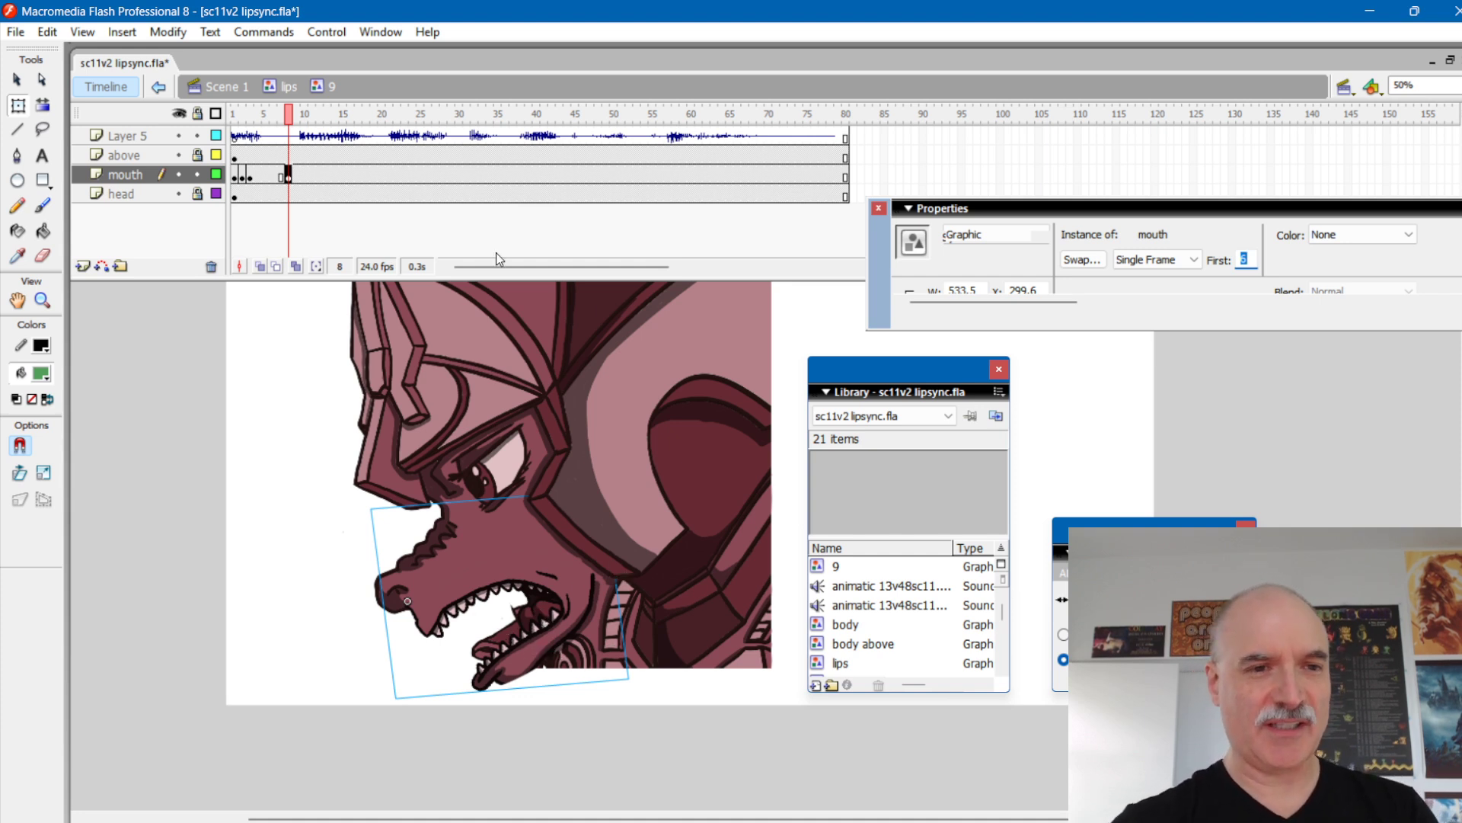
# Step: Clear the Library and Transform panels from the artwork, and keyframe the mouth at frame 6 with its first frame set to 10
pyautogui.moveTo(899, 371); pyautogui.dragTo(1299, 393)
pyautogui.moveTo(1143, 527); pyautogui.dragTo(1014, 489)
pyautogui.moveTo(288, 111)
pyautogui.mouseDown()
pyautogui.moveTo(261, 122)
pyautogui.moveTo(273, 118)
pyautogui.mouseUp()
pyautogui.click(274, 174)
pyautogui.click(587, 560)
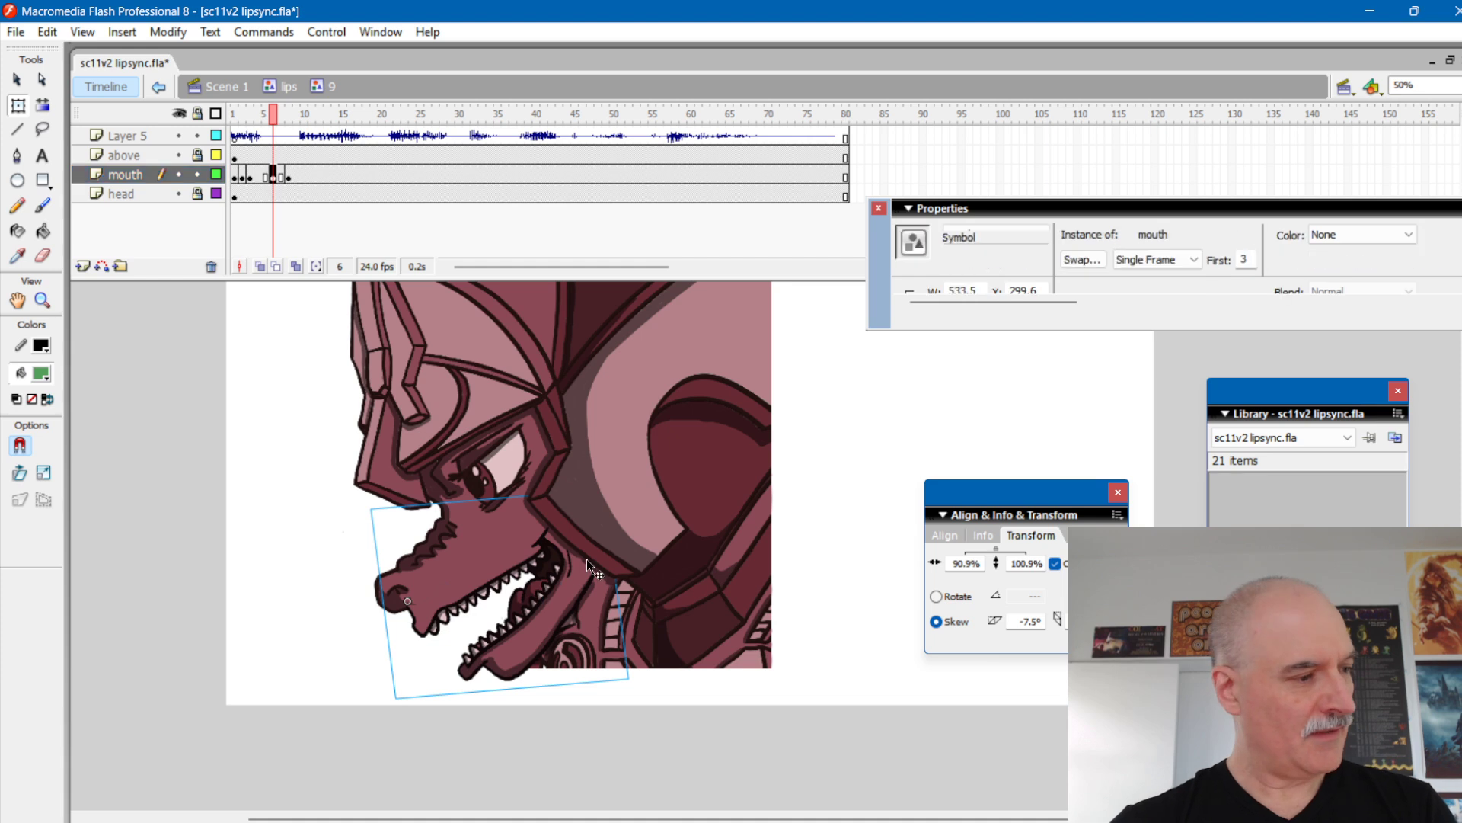
pyautogui.doubleClick(1249, 259)
pyautogui.write('10')
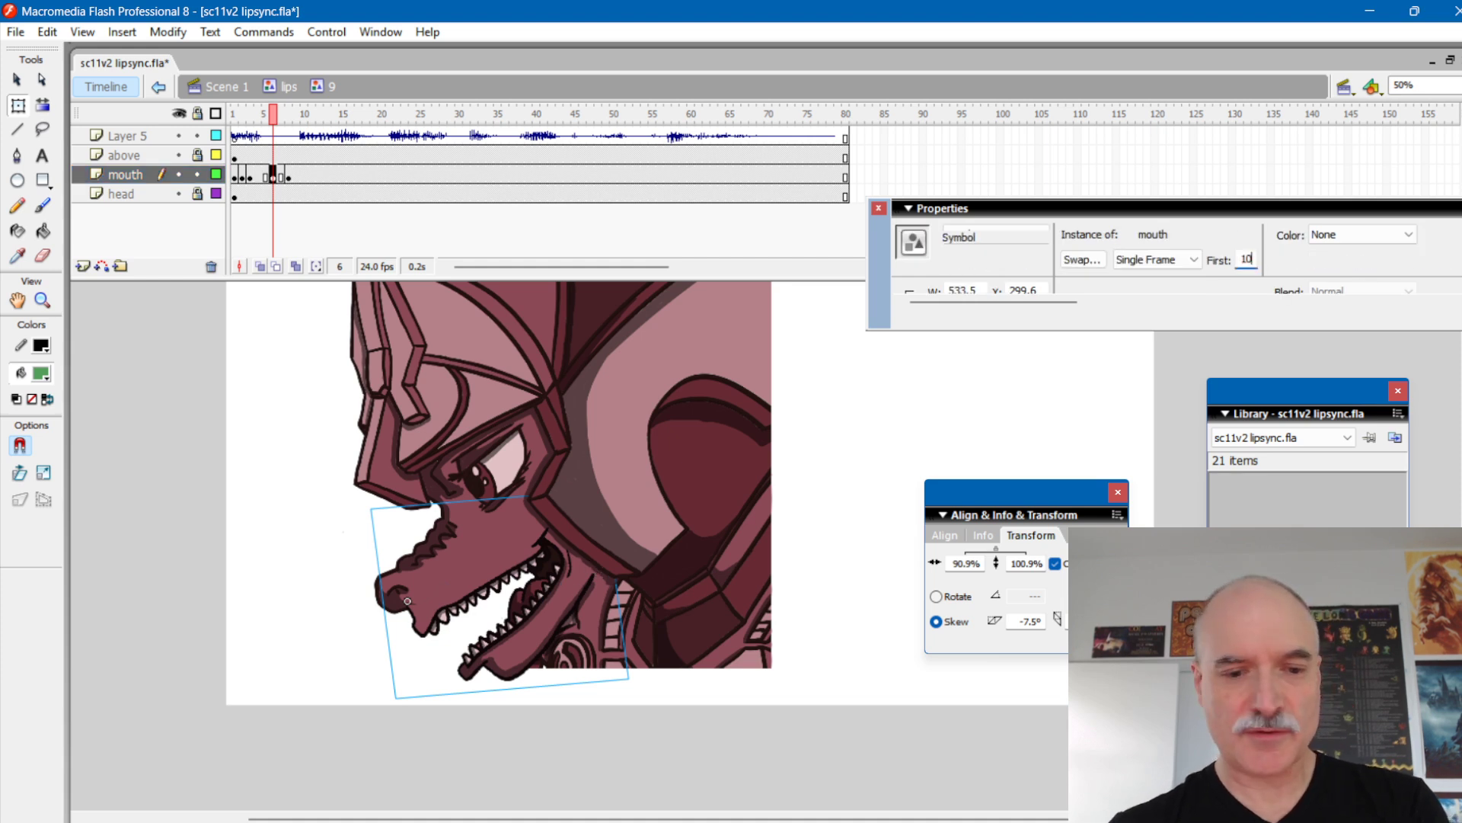
pyautogui.press('Return')
# Step: Shift the mouth keyframe at frame 6 to frame 5 by removing a frame before it and adding one after it
pyautogui.moveTo(276, 119)
pyautogui.mouseDown()
pyautogui.moveTo(250, 119)
pyautogui.moveTo(267, 122)
pyautogui.mouseUp()
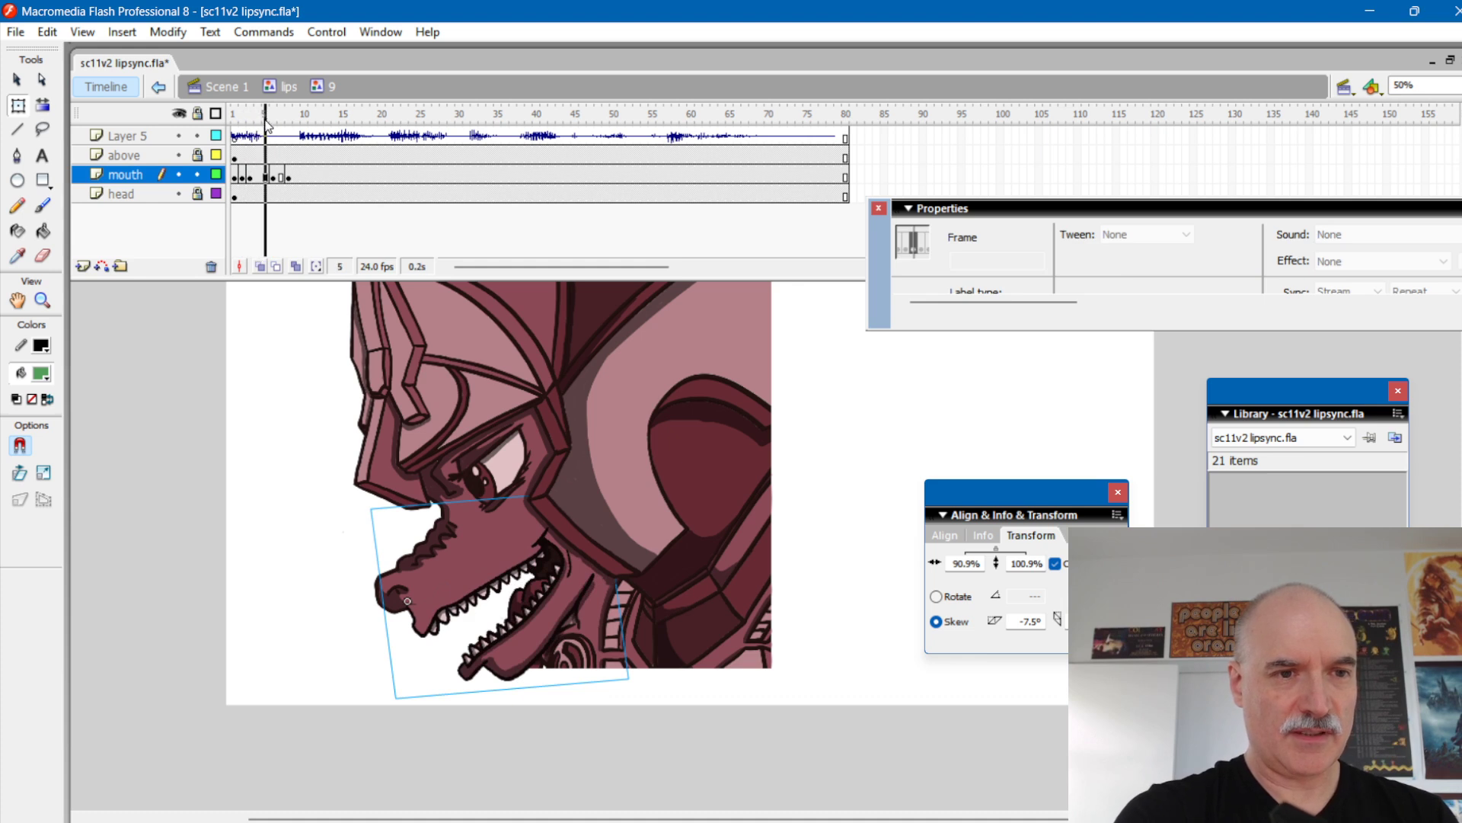
pyautogui.click(258, 175)
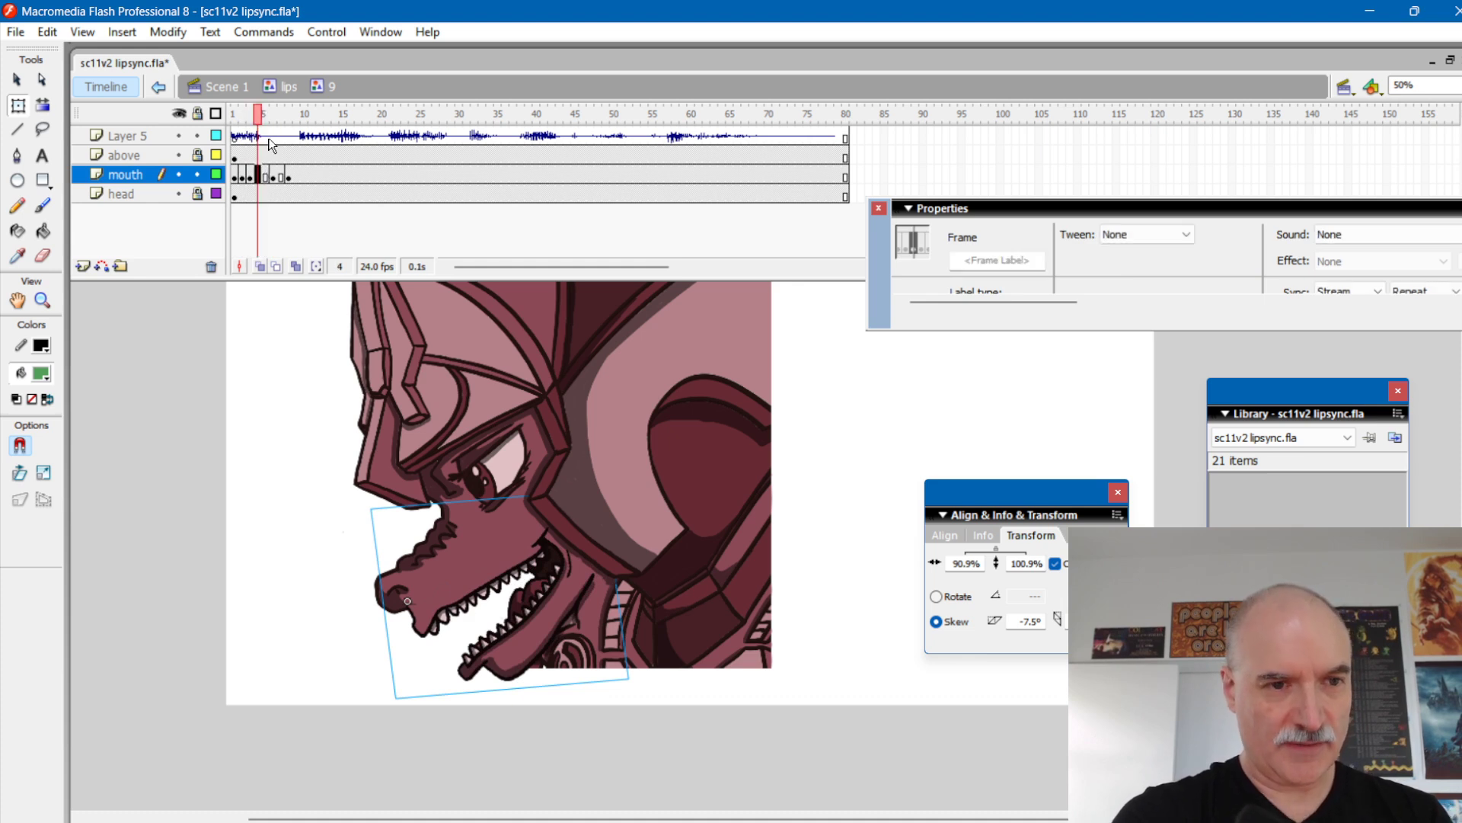
pyautogui.hotkey('shift', 'F5')
pyautogui.click(267, 175)
pyautogui.press('F5')
# Step: Scrub the dialogue around frames 12 and 13 and briefly hide the head layer to inspect the mouth drawing
pyautogui.moveTo(266, 120)
pyautogui.mouseDown()
pyautogui.moveTo(343, 126)
pyautogui.moveTo(329, 128)
pyautogui.mouseUp()
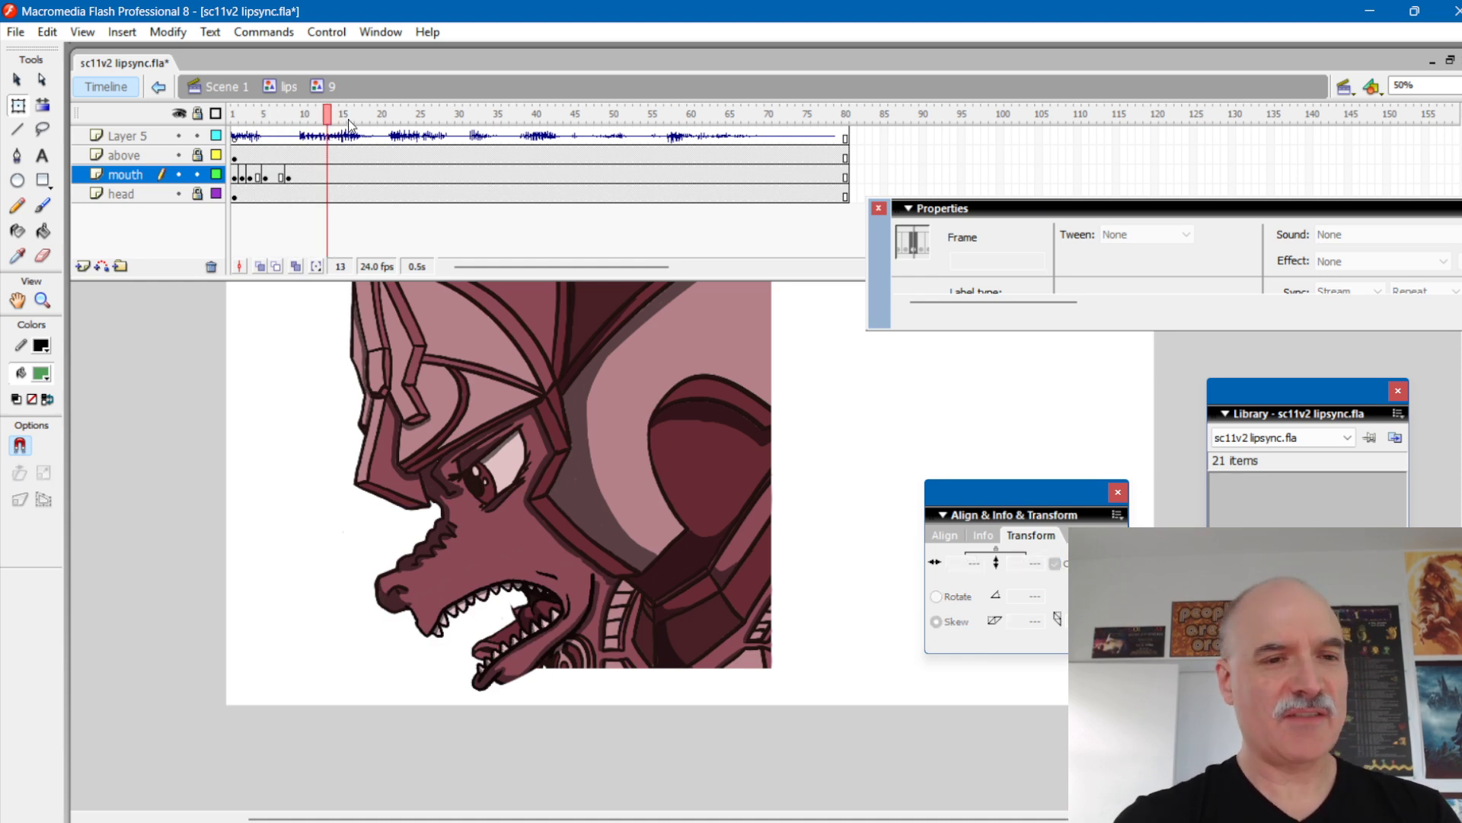
pyautogui.click(328, 118)
pyautogui.moveTo(328, 120); pyautogui.dragTo(321, 118)
pyautogui.click(178, 193)
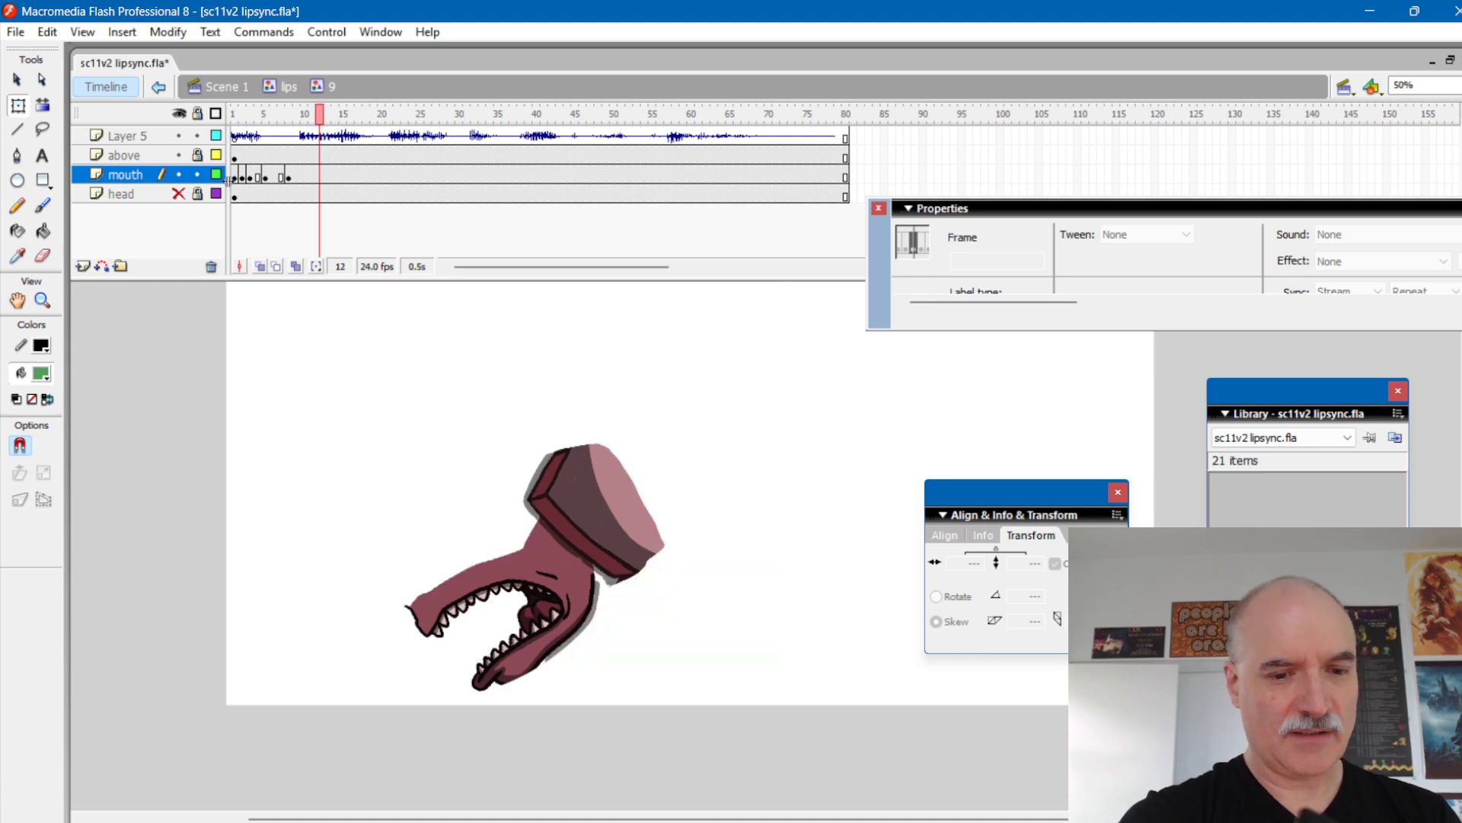
pyautogui.click(179, 194)
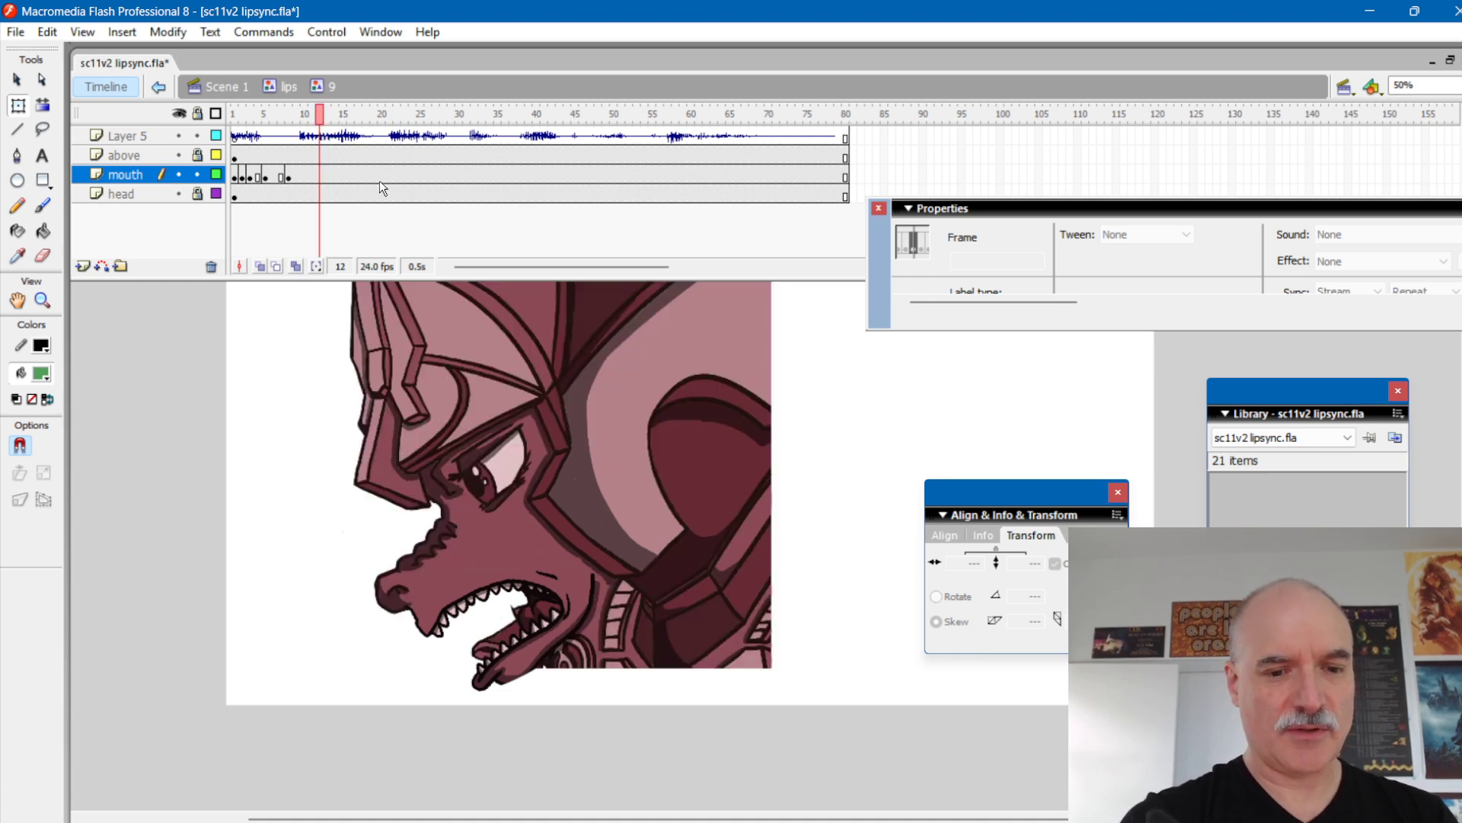
# Step: Insert a keyframe on the mouth layer at frame 13 and set the mouth instance's first frame there to 2
pyautogui.moveTo(330, 115)
pyautogui.mouseDown()
pyautogui.moveTo(312, 118)
pyautogui.moveTo(328, 123)
pyautogui.mouseUp()
pyautogui.click(328, 174)
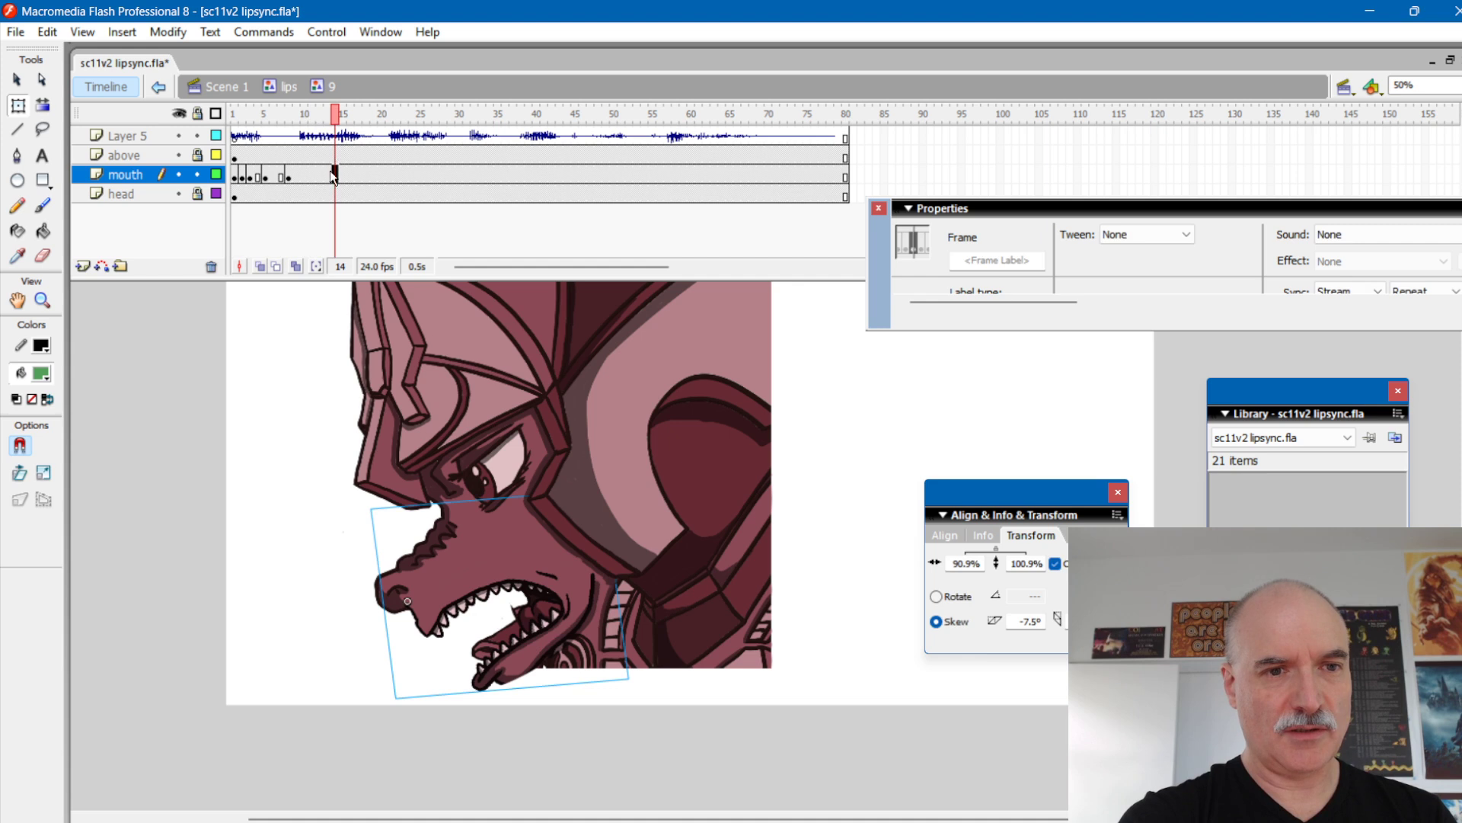
pyautogui.click(550, 575)
pyautogui.doubleClick(1243, 260)
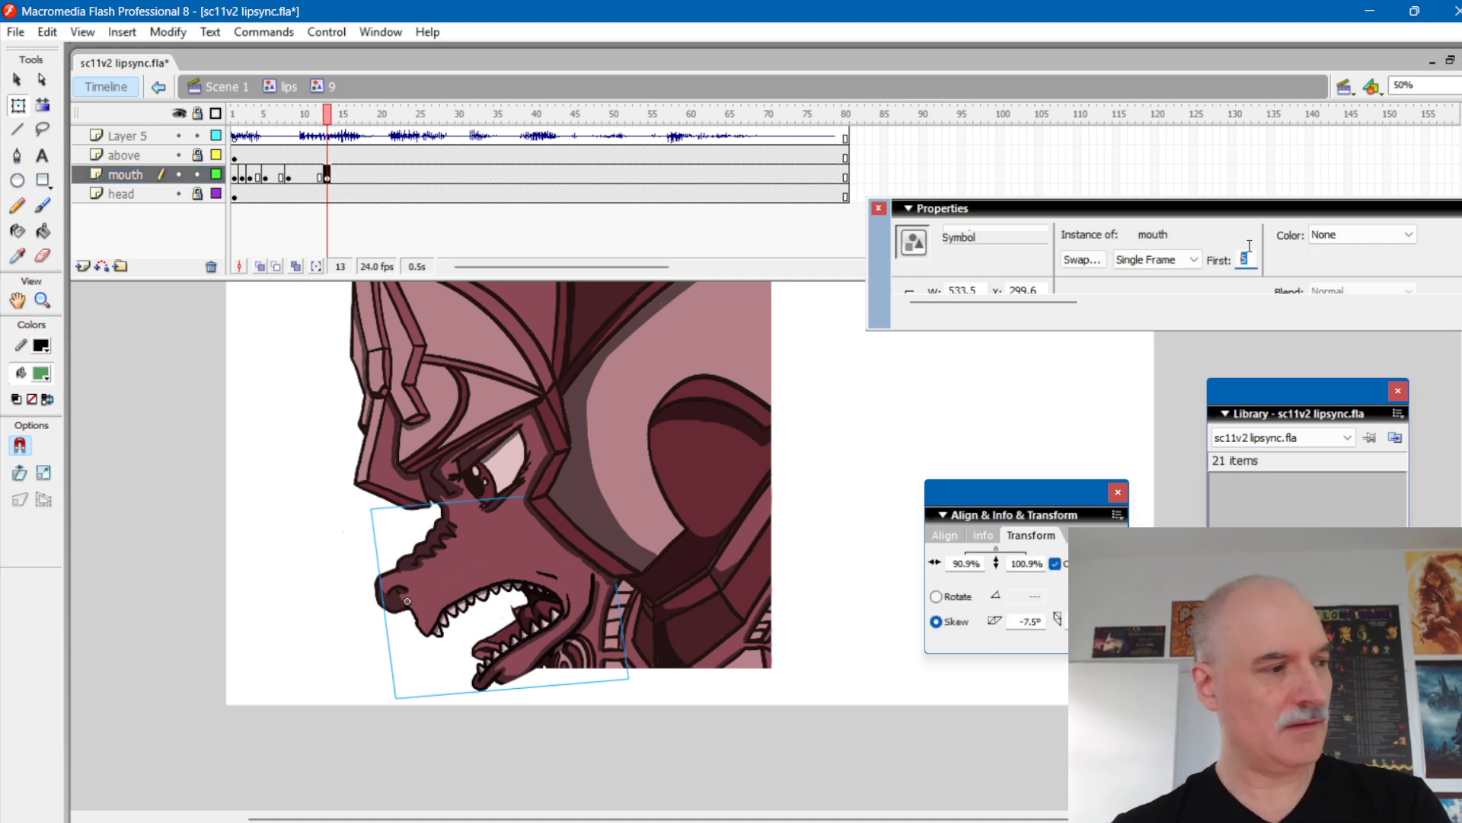
pyautogui.write('2')
pyautogui.press('Return')
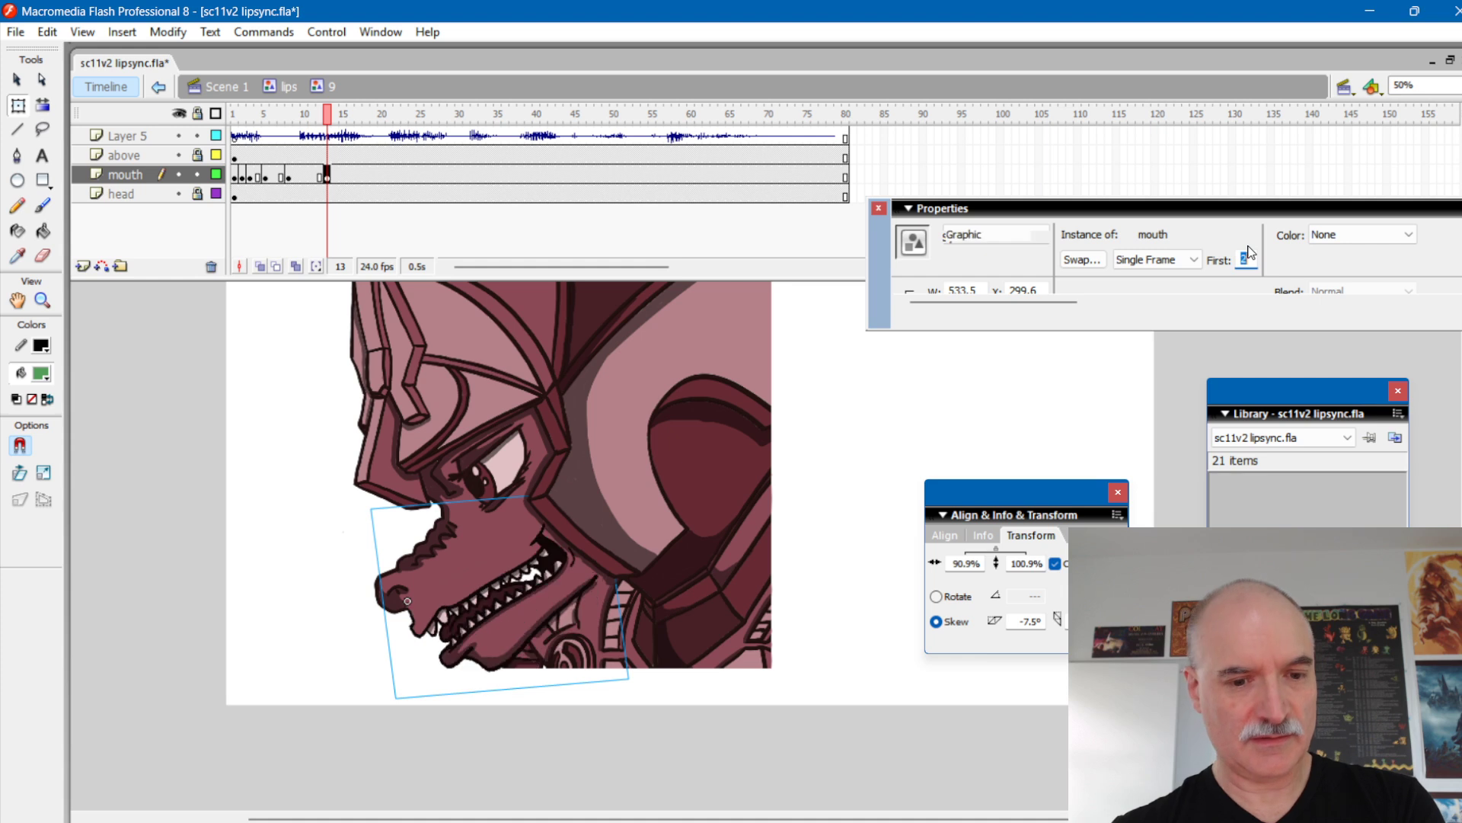
# Step: Insert a keyframe on the mouth layer at frame 11, try first frame 7 for the mouth instance, and set it to 12
pyautogui.moveTo(321, 119)
pyautogui.mouseDown()
pyautogui.moveTo(281, 120)
pyautogui.moveTo(336, 118)
pyautogui.moveTo(313, 121)
pyautogui.mouseUp()
pyautogui.click(313, 175)
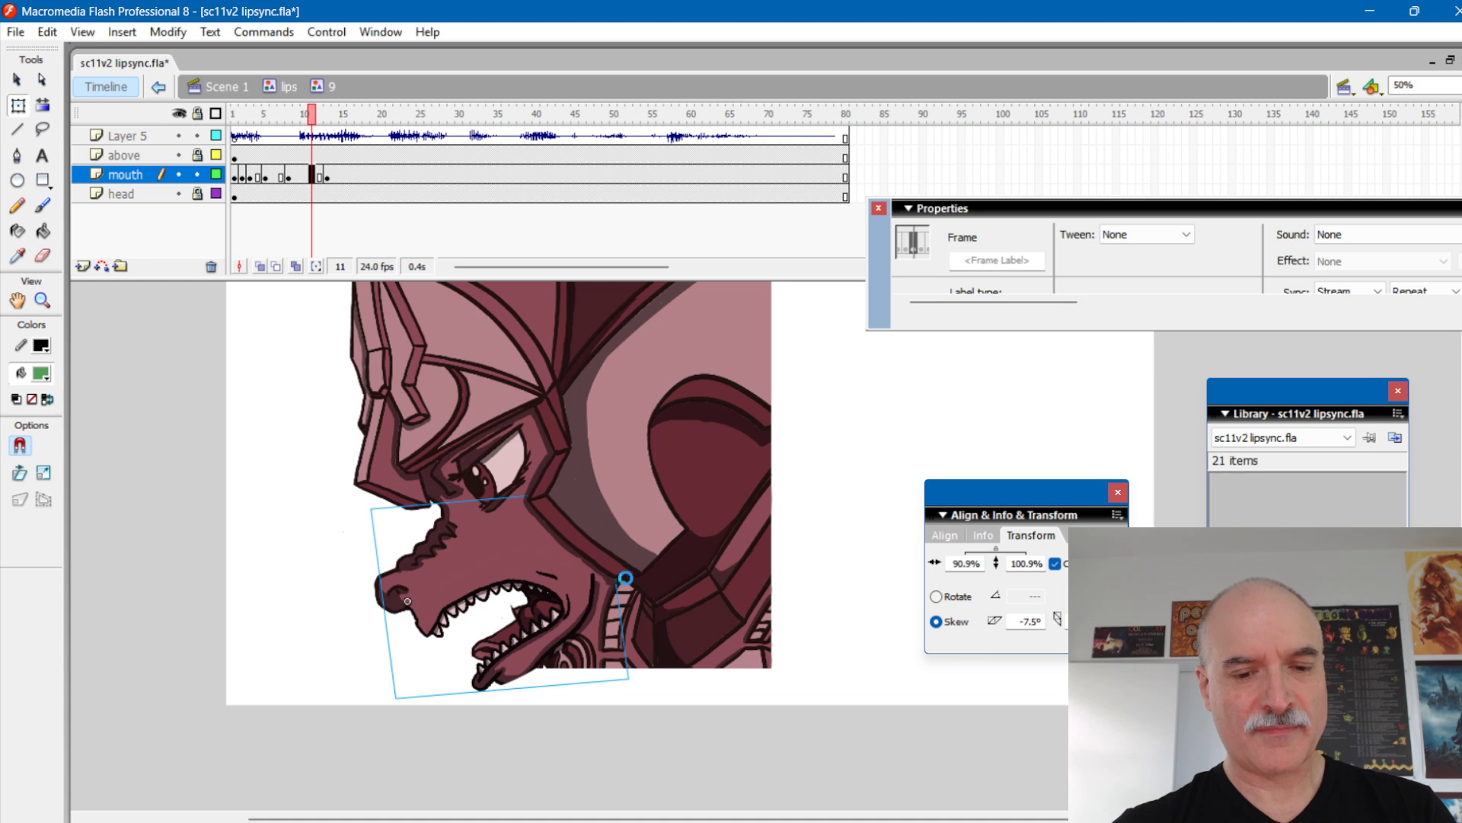
pyautogui.click(560, 604)
pyautogui.click(561, 605)
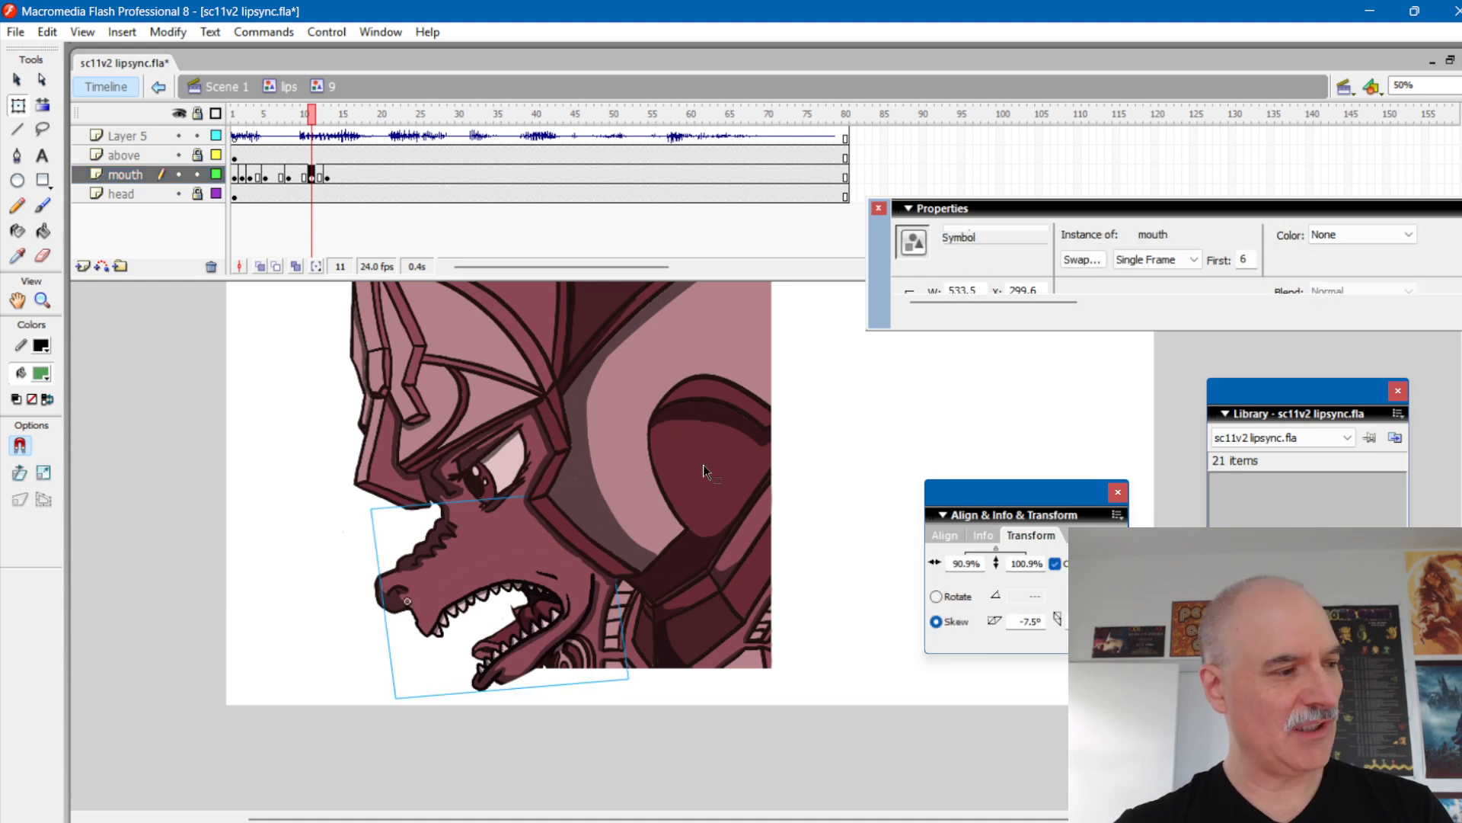
pyautogui.doubleClick(1253, 259)
pyautogui.write('7')
pyautogui.press('Return')
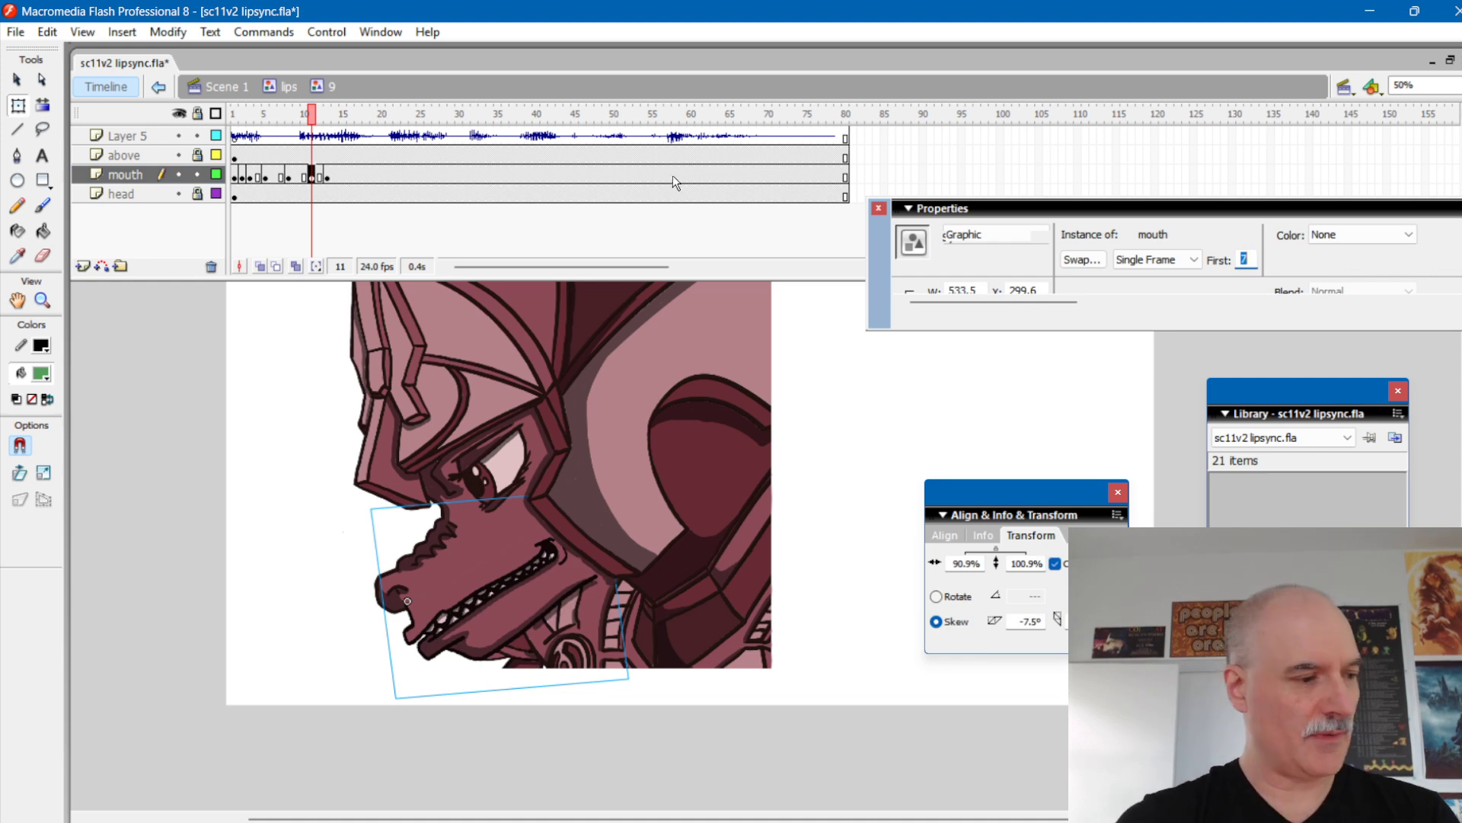
pyautogui.write('12')
pyautogui.press('Return')
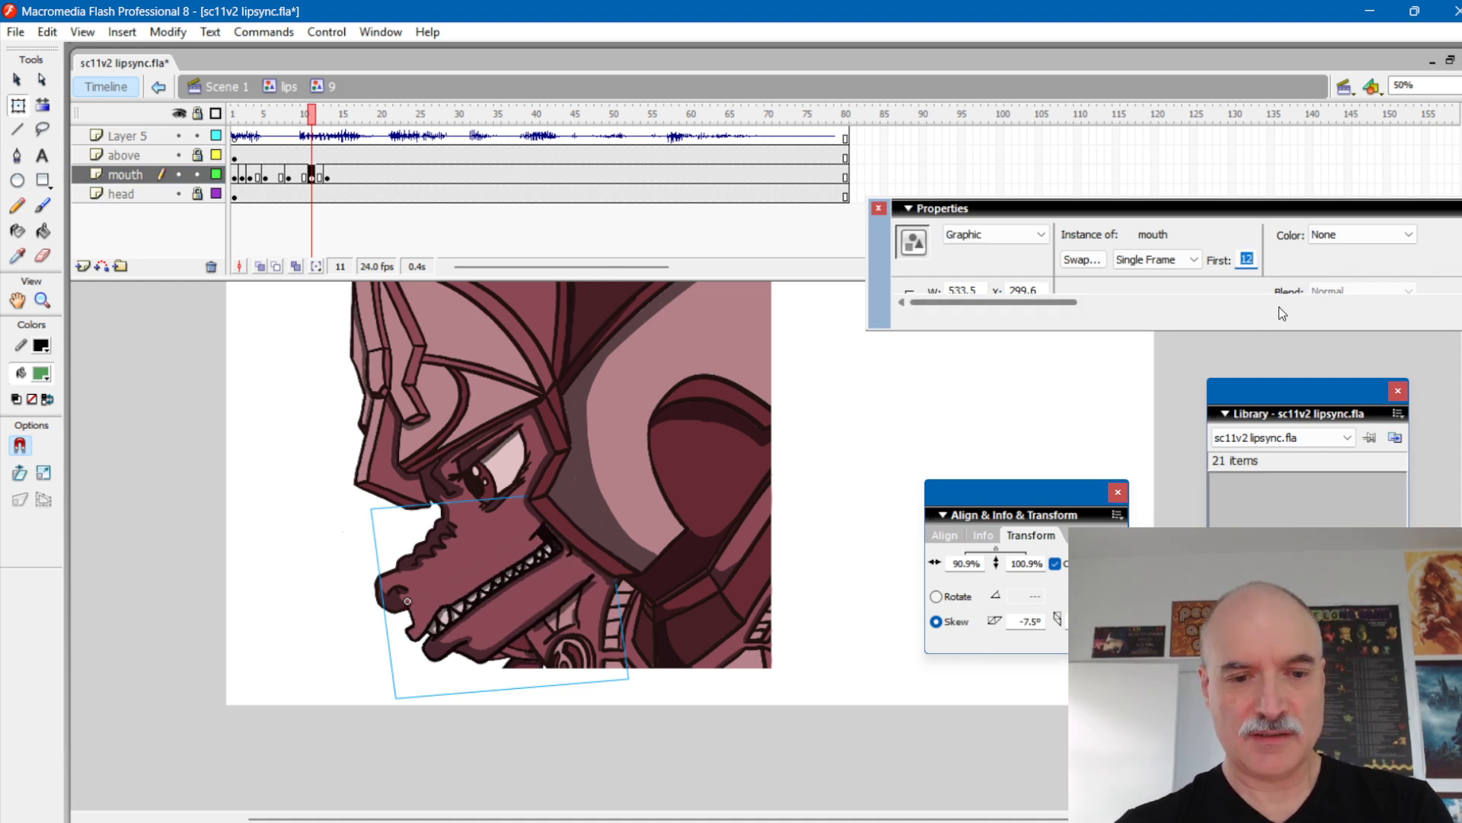
# Step: Play back the new mouth shapes, then insert a mouth keyframe at frame 10 with its first frame set to 5
pyautogui.moveTo(312, 116)
pyautogui.mouseDown()
pyautogui.moveTo(335, 120)
pyautogui.moveTo(272, 119)
pyautogui.moveTo(312, 126)
pyautogui.moveTo(308, 153)
pyautogui.mouseUp()
pyautogui.press('Return')
pyautogui.click(311, 177)
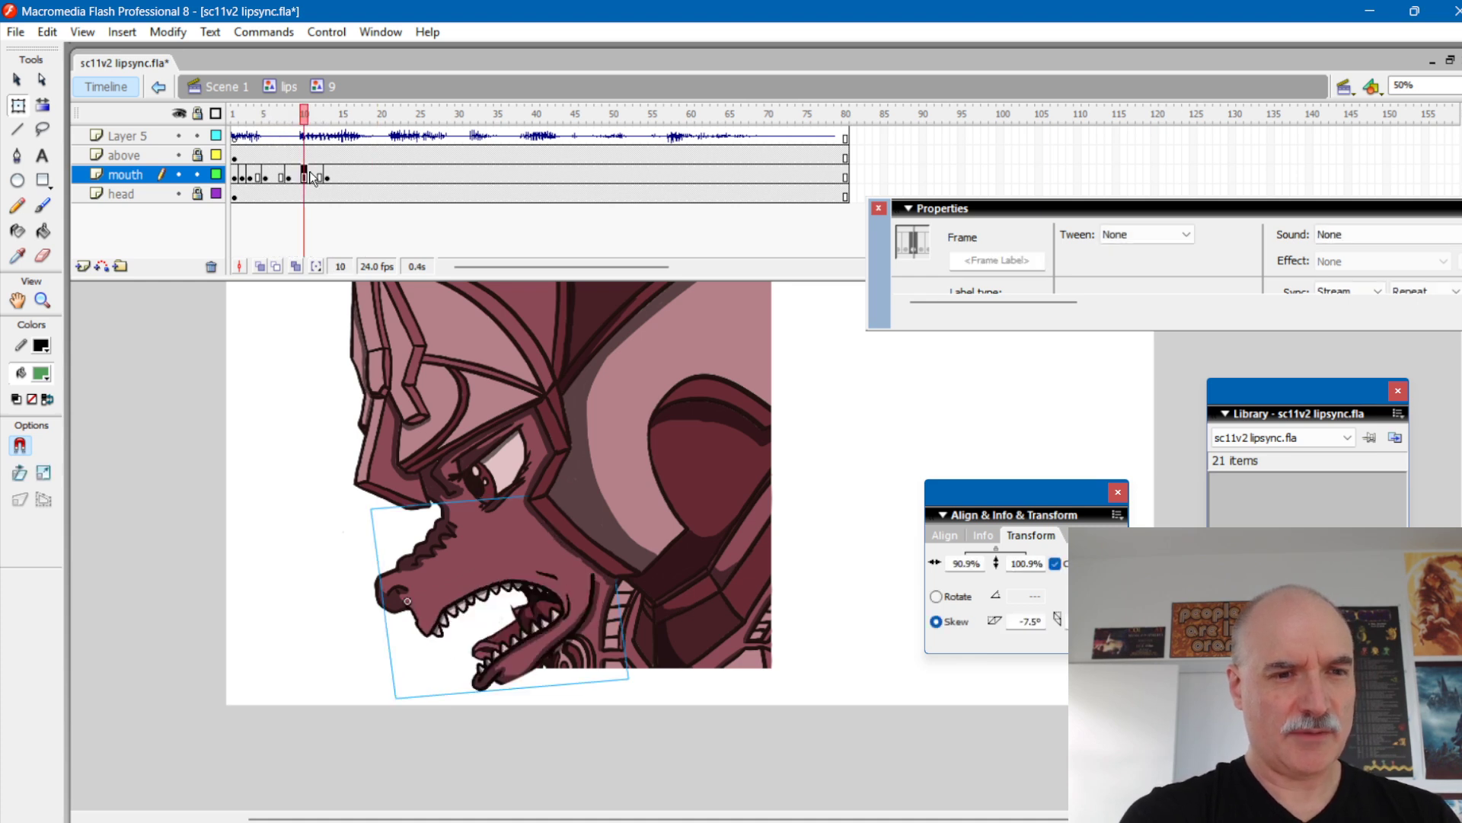
pyautogui.click(564, 576)
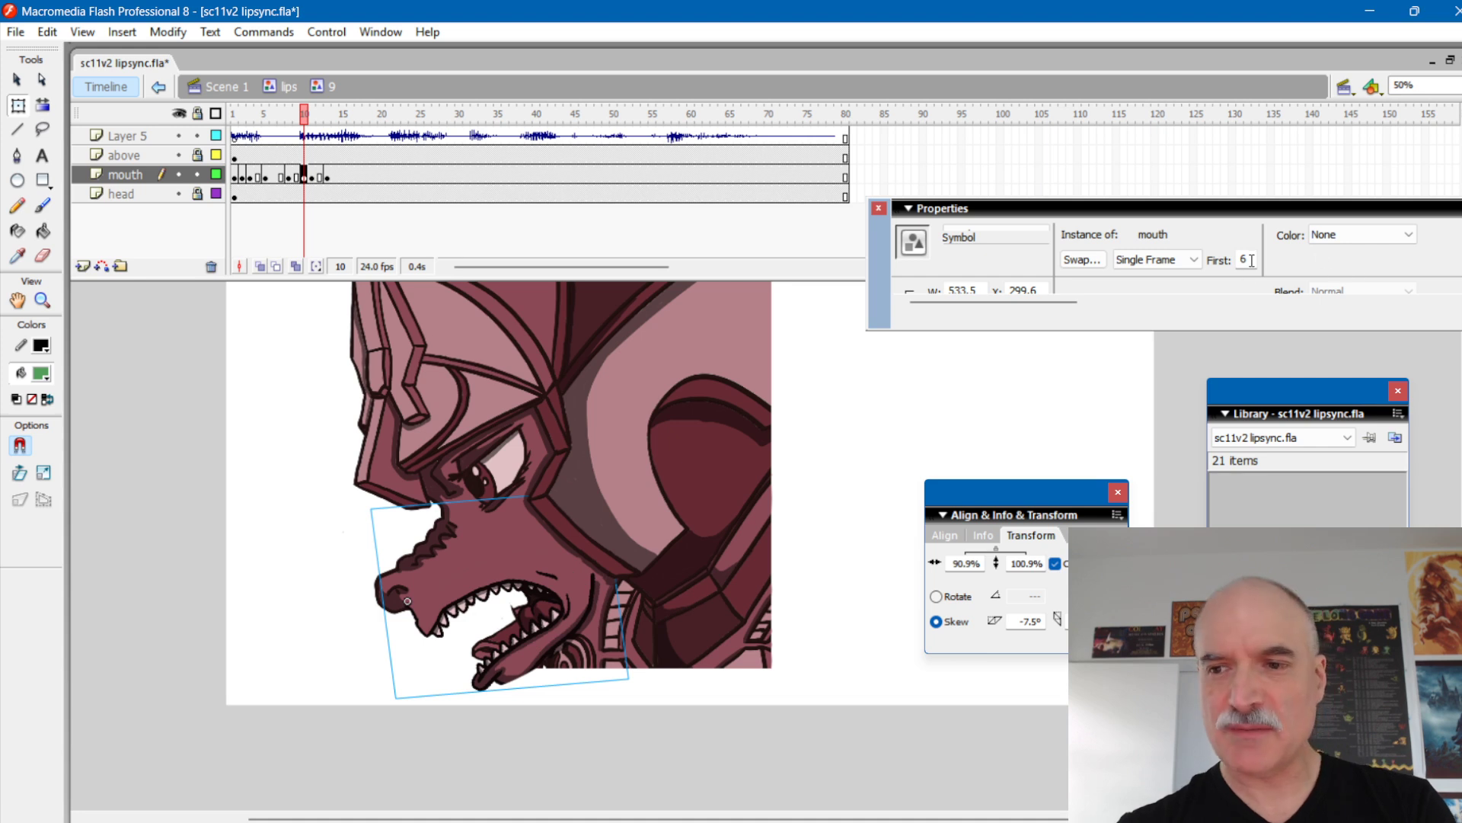
pyautogui.write('5')
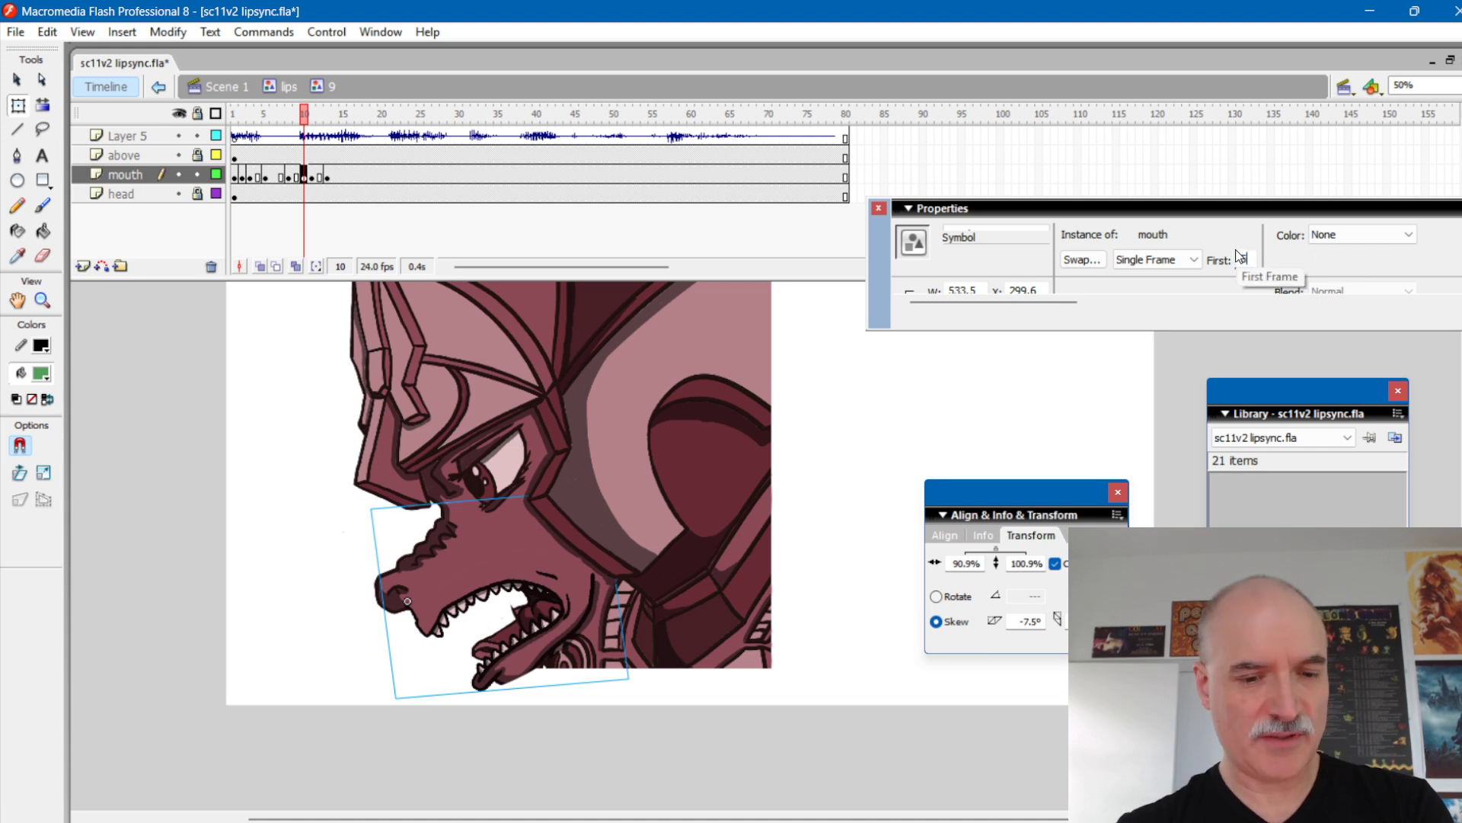
pyautogui.press('Return')
# Step: Recheck the sound at frame 10 and change the mouth instance's first frame there to 4
pyautogui.moveTo(304, 123)
pyautogui.mouseDown()
pyautogui.moveTo(292, 124)
pyautogui.moveTo(304, 124)
pyautogui.mouseUp()
pyautogui.click(305, 174)
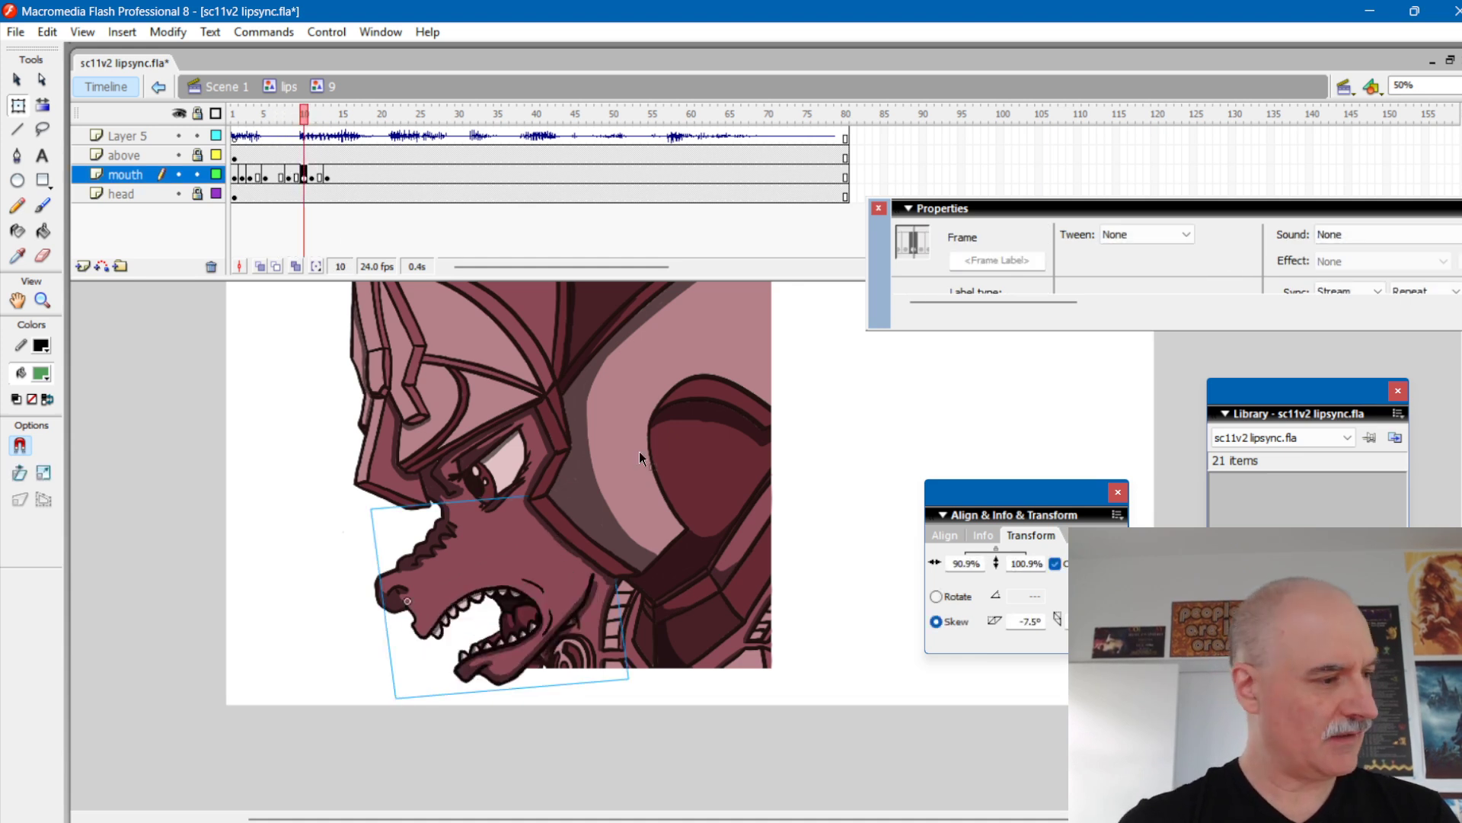
pyautogui.click(536, 597)
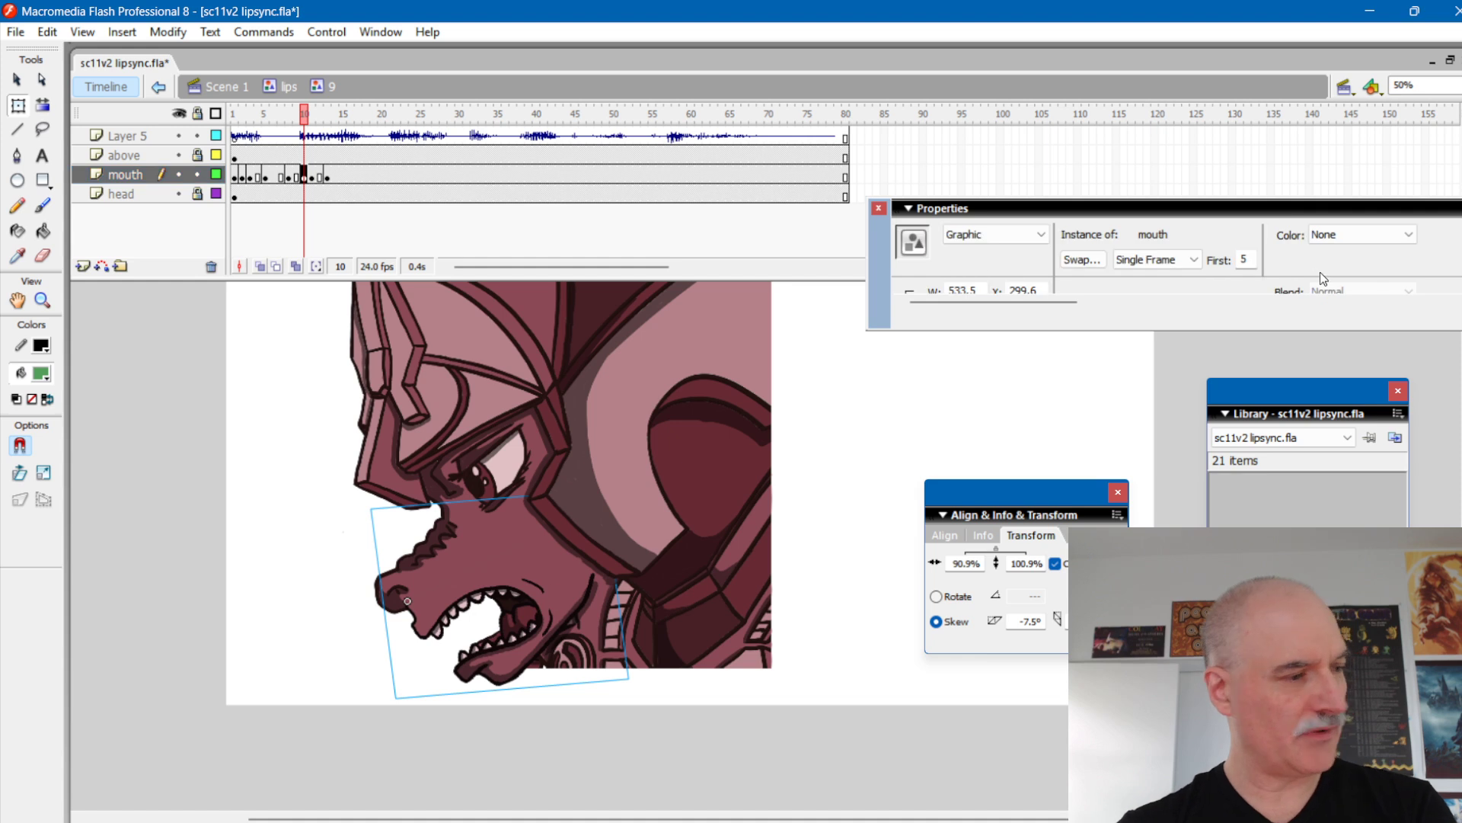
pyautogui.moveTo(1251, 260); pyautogui.dragTo(1229, 249)
pyautogui.write('4')
pyautogui.press('Return')
# Step: Scrub the dialogue to frame 20, insert a keyframe on the mouth layer there, and select the mouth instance
pyautogui.moveTo(306, 119)
pyautogui.mouseDown()
pyautogui.moveTo(235, 121)
pyautogui.moveTo(395, 117)
pyautogui.moveTo(383, 116)
pyautogui.mouseUp()
pyautogui.press('Return')
pyautogui.click(383, 176)
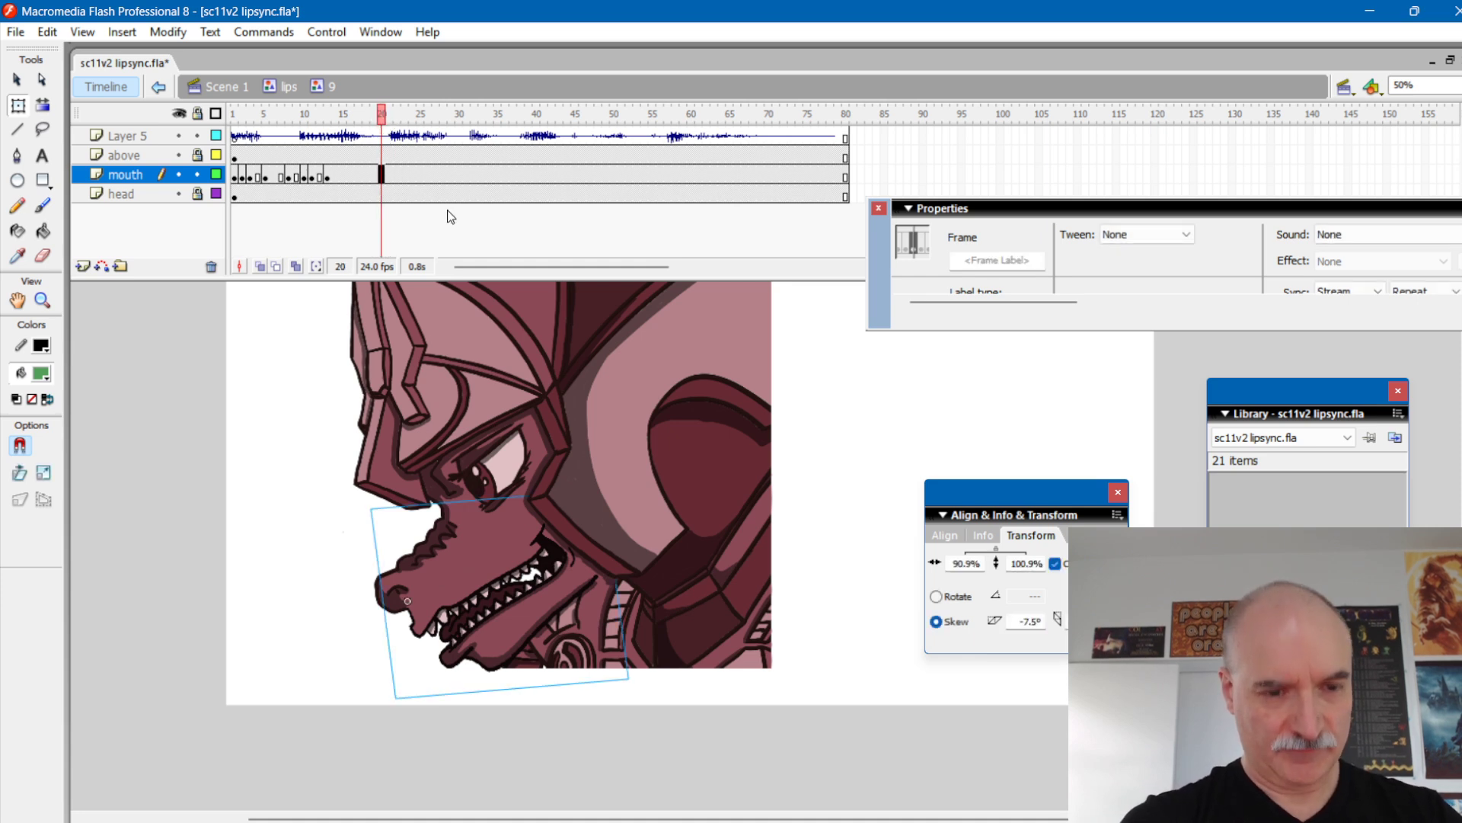
pyautogui.click(569, 565)
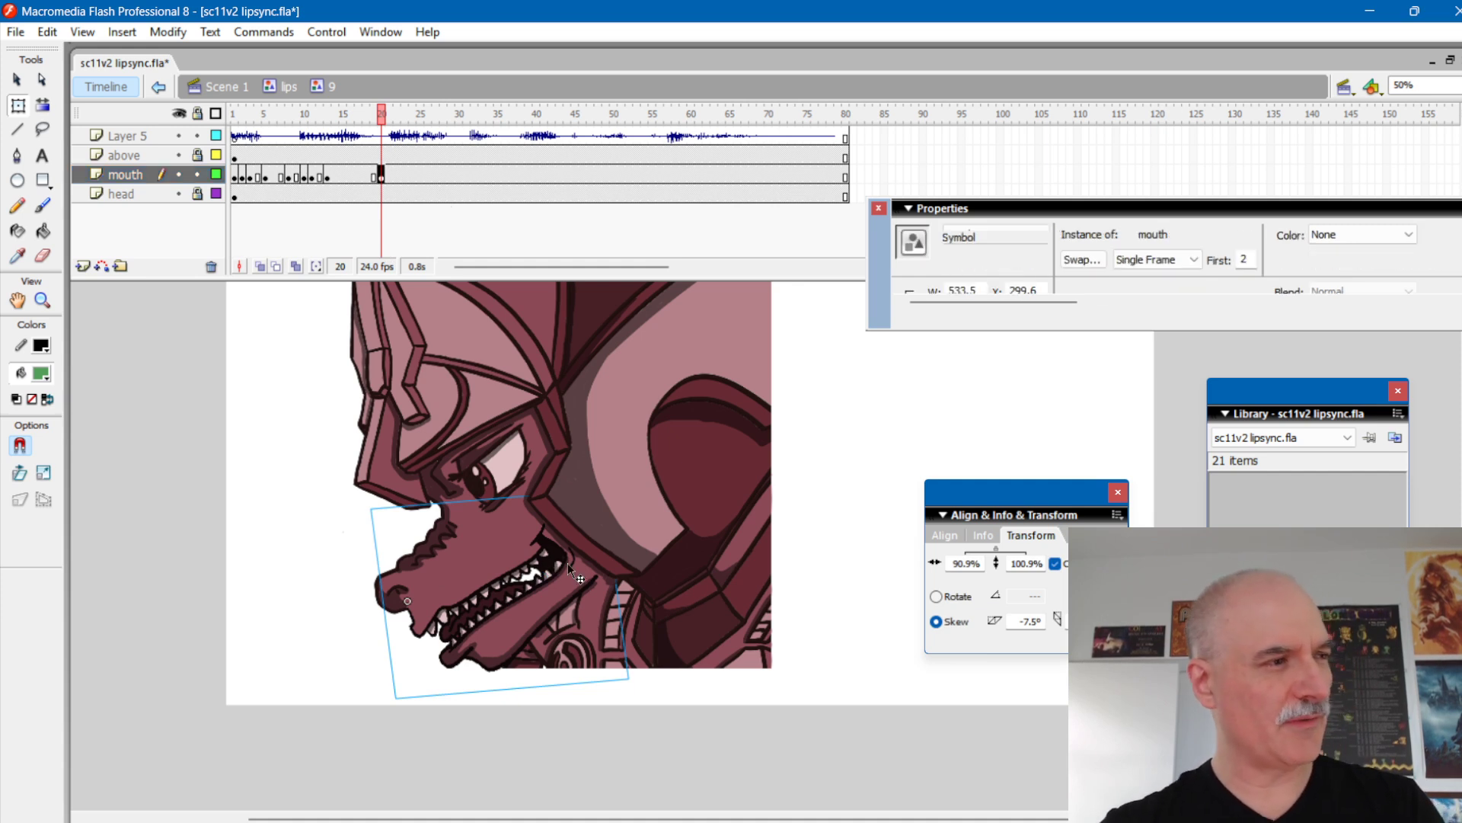
# Step: Recheck the dialogue sound between frames 18 and 20
pyautogui.moveTo(886, 281); pyautogui.dragTo(903, 280)
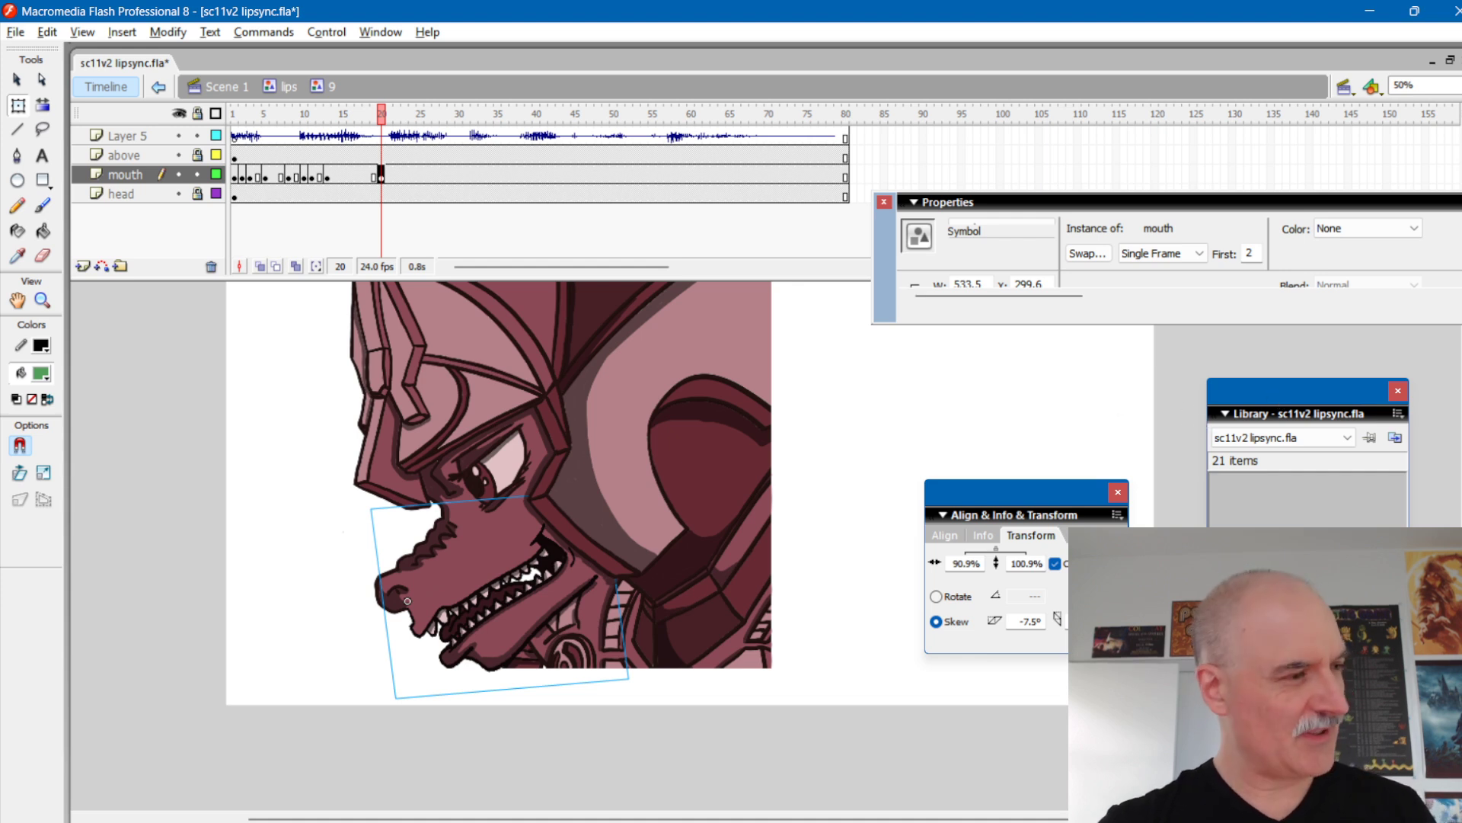
pyautogui.hotkey('alt', 'Tab')
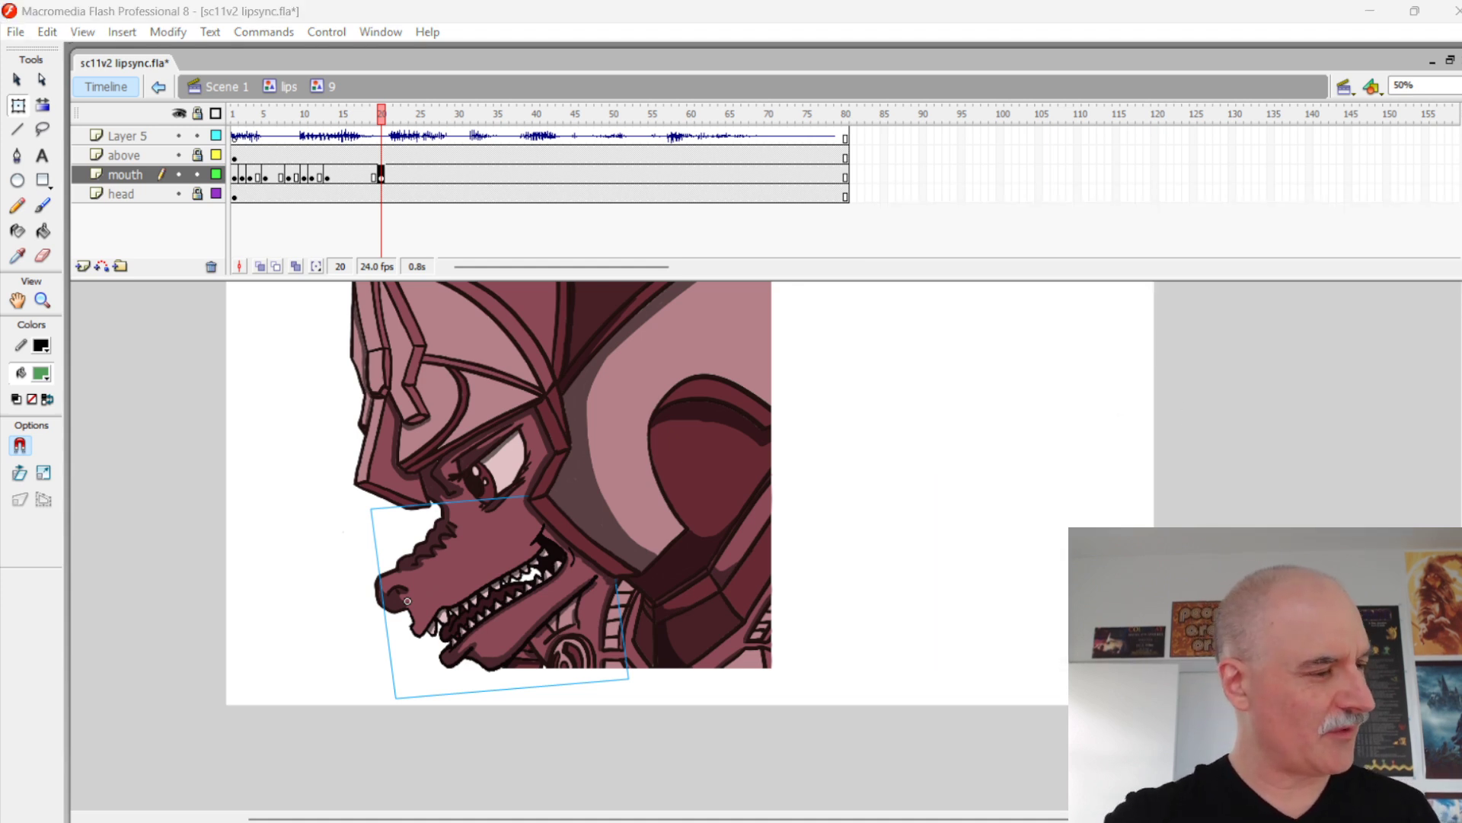
pyautogui.hotkey('alt', 'Tab')
pyautogui.press(',')
pyautogui.press(',')
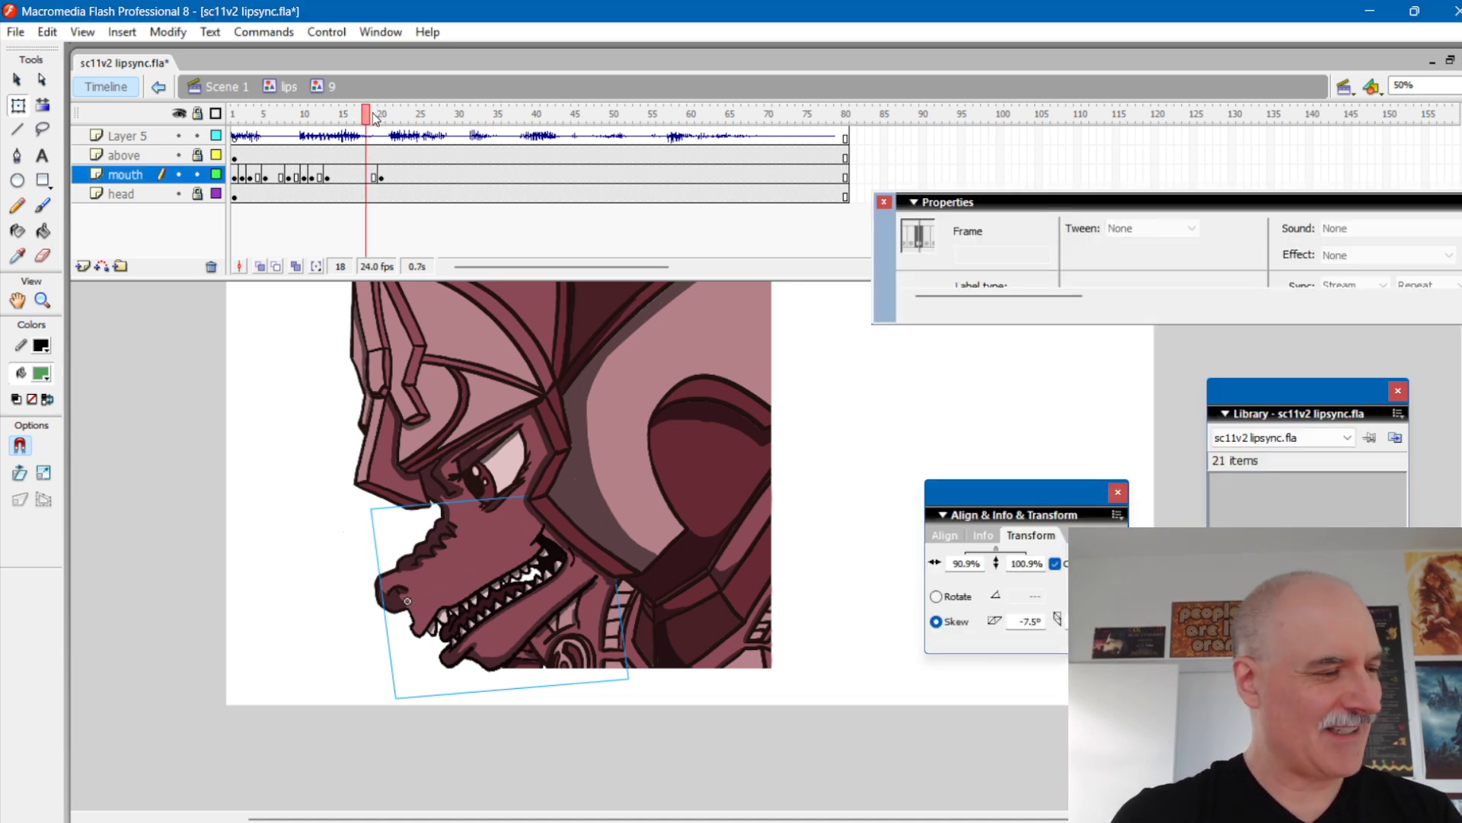
pyautogui.moveTo(368, 119)
pyautogui.mouseDown()
pyautogui.moveTo(395, 123)
pyautogui.moveTo(381, 122)
pyautogui.mouseUp()
# Step: Compare first-frame values 8, 5 and 6 for the mouth instance at frame 20, settling on 6
pyautogui.click(546, 572)
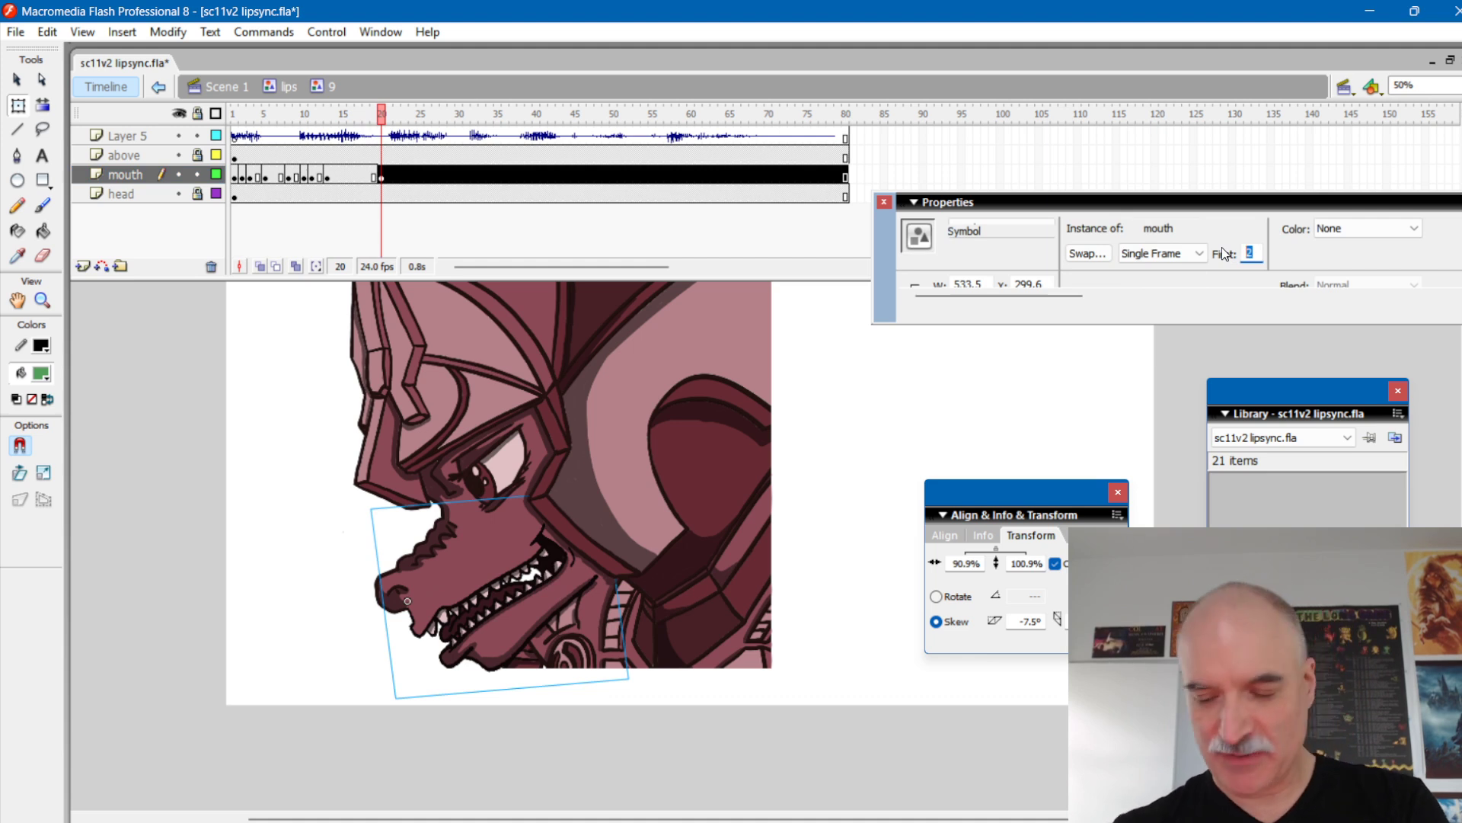
pyautogui.write('3')
pyautogui.press('Return')
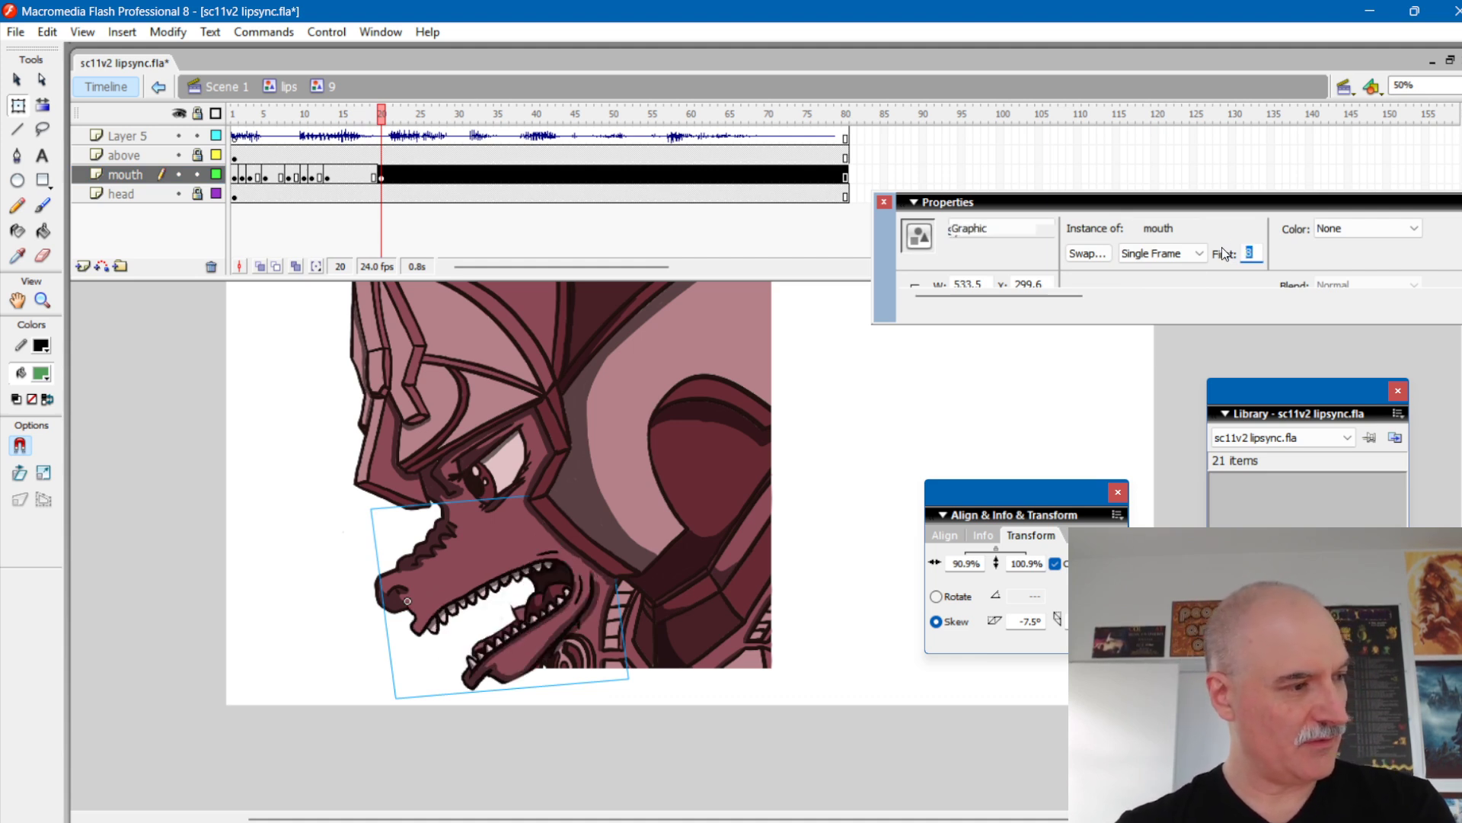
pyautogui.write('5')
pyautogui.press('Return')
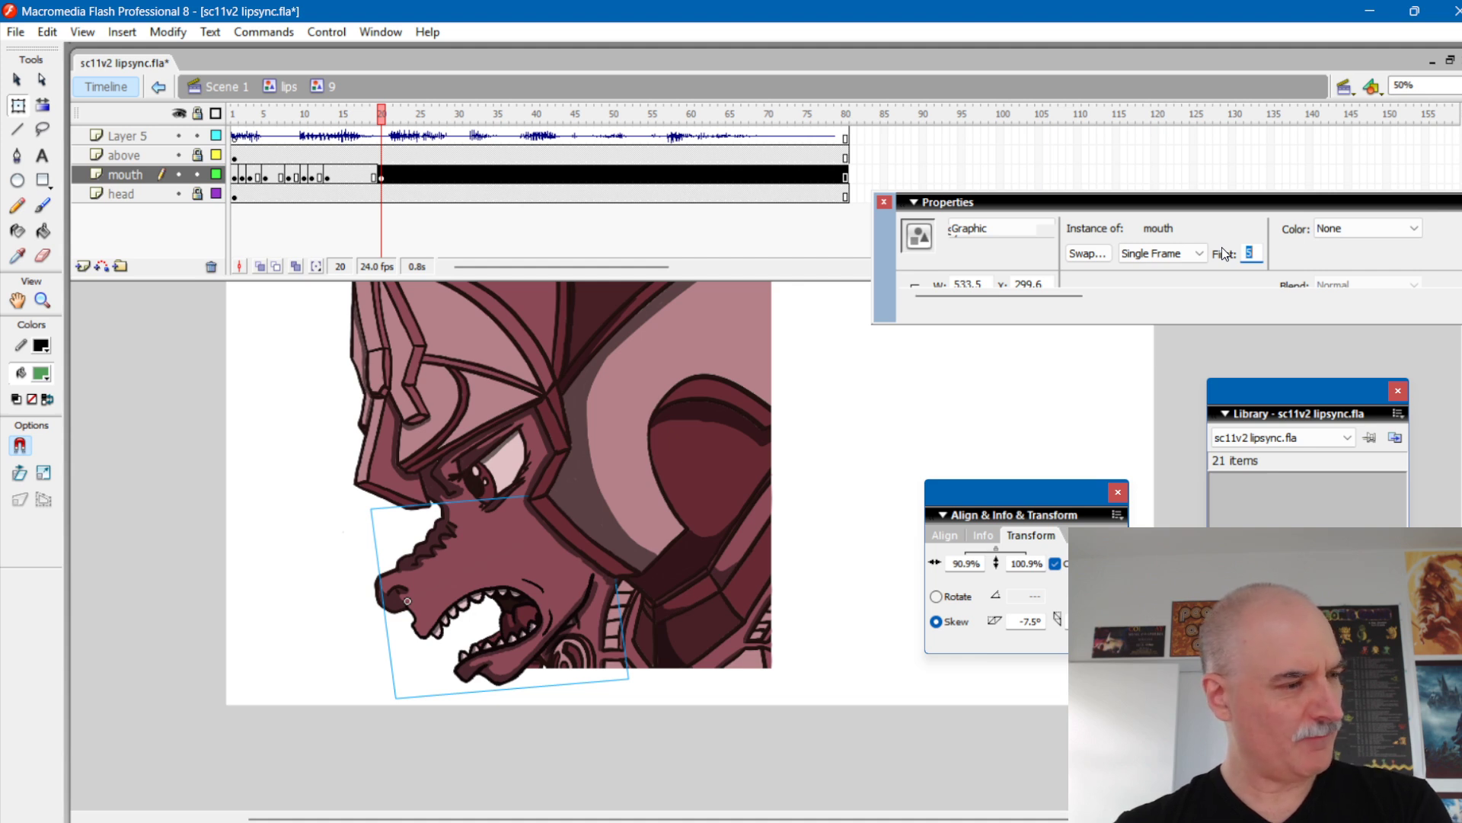
pyautogui.write('6')
pyautogui.press('Return')
pyautogui.write('8')
pyautogui.press('Return')
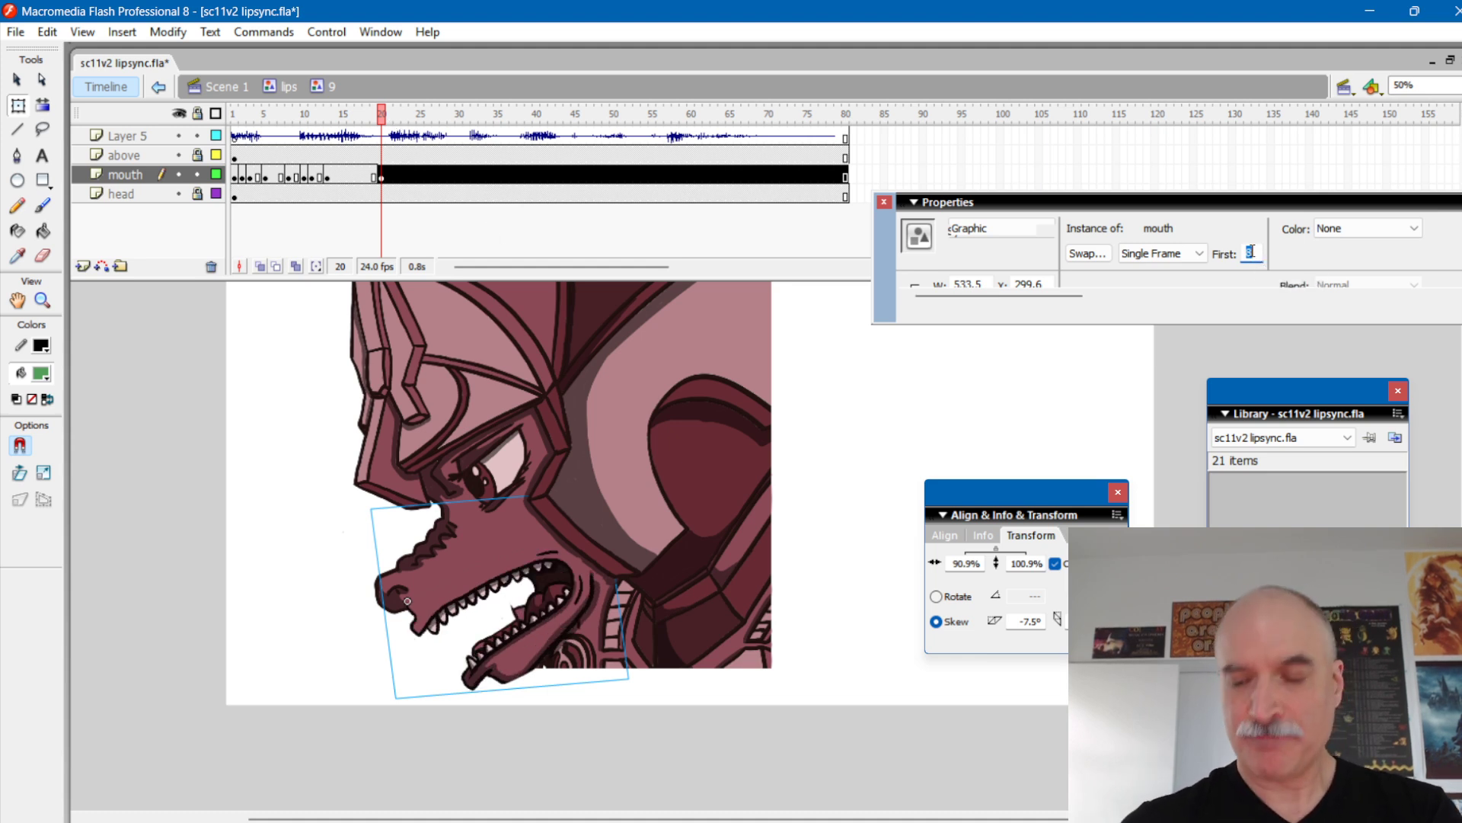
# Step: Insert a keyframe on the mouth layer at frame 22 and set the mouth instance's first frame there to 4
pyautogui.click(390, 113)
pyautogui.click(396, 175)
pyautogui.press('F6')
pyautogui.click(536, 580)
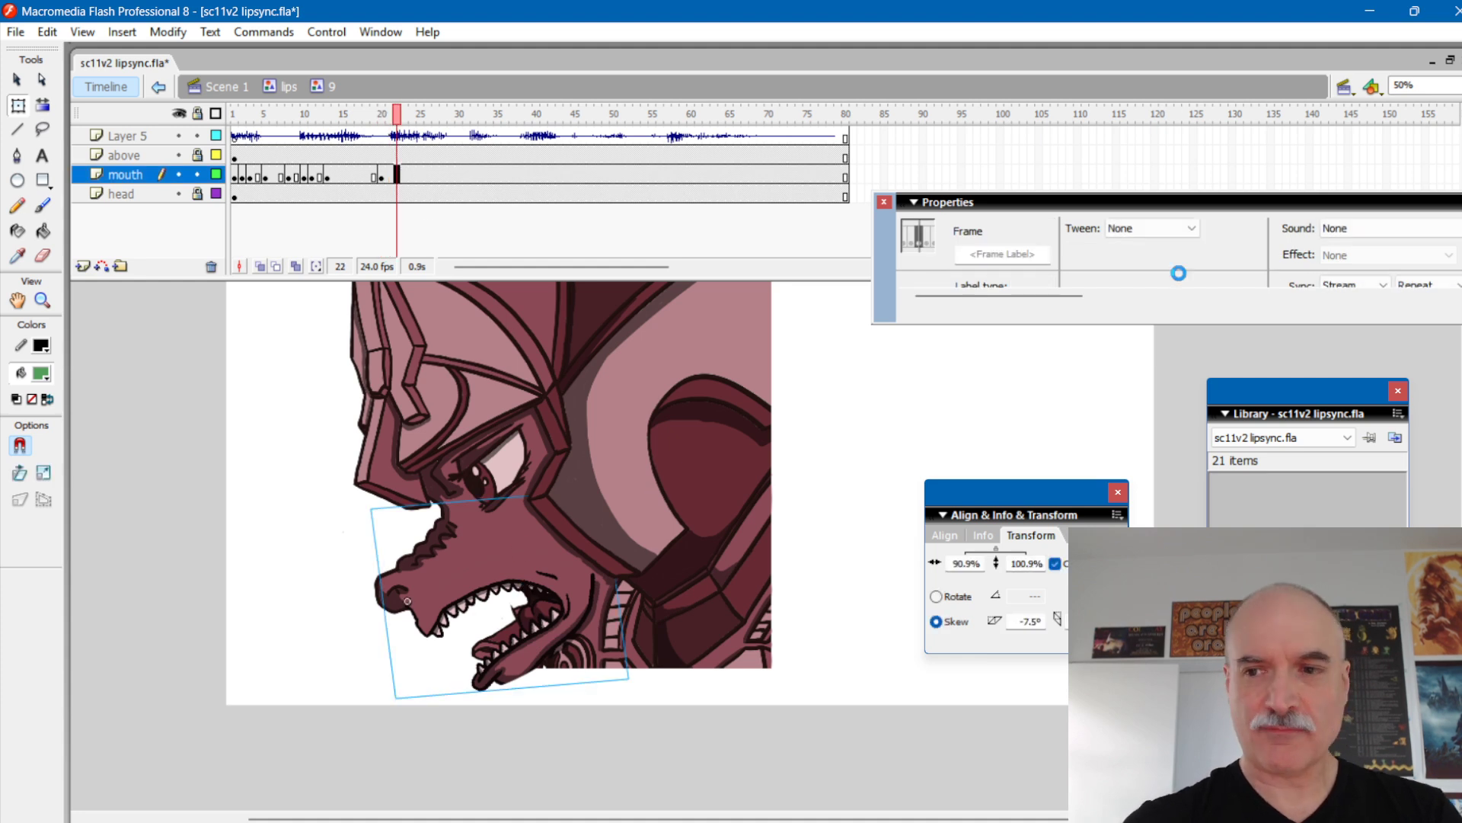
pyautogui.write('4')
pyautogui.press('Return')
# Step: Insert a keyframe on the mouth layer at frame 17 and set the mouth instance's first frame there to 4
pyautogui.moveTo(382, 118)
pyautogui.mouseDown()
pyautogui.moveTo(336, 145)
pyautogui.moveTo(357, 149)
pyautogui.mouseUp()
pyautogui.click(361, 176)
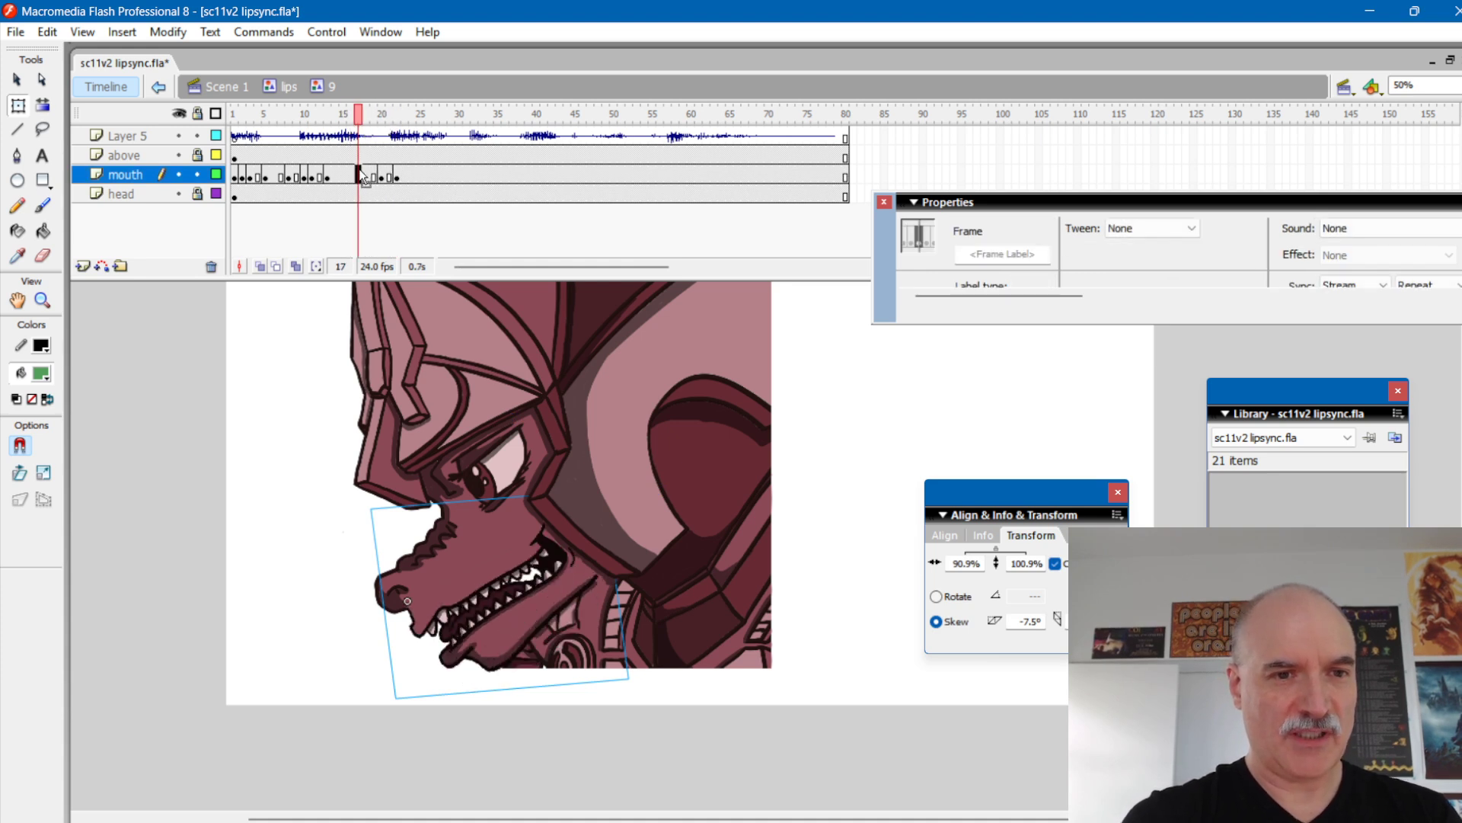
pyautogui.click(499, 579)
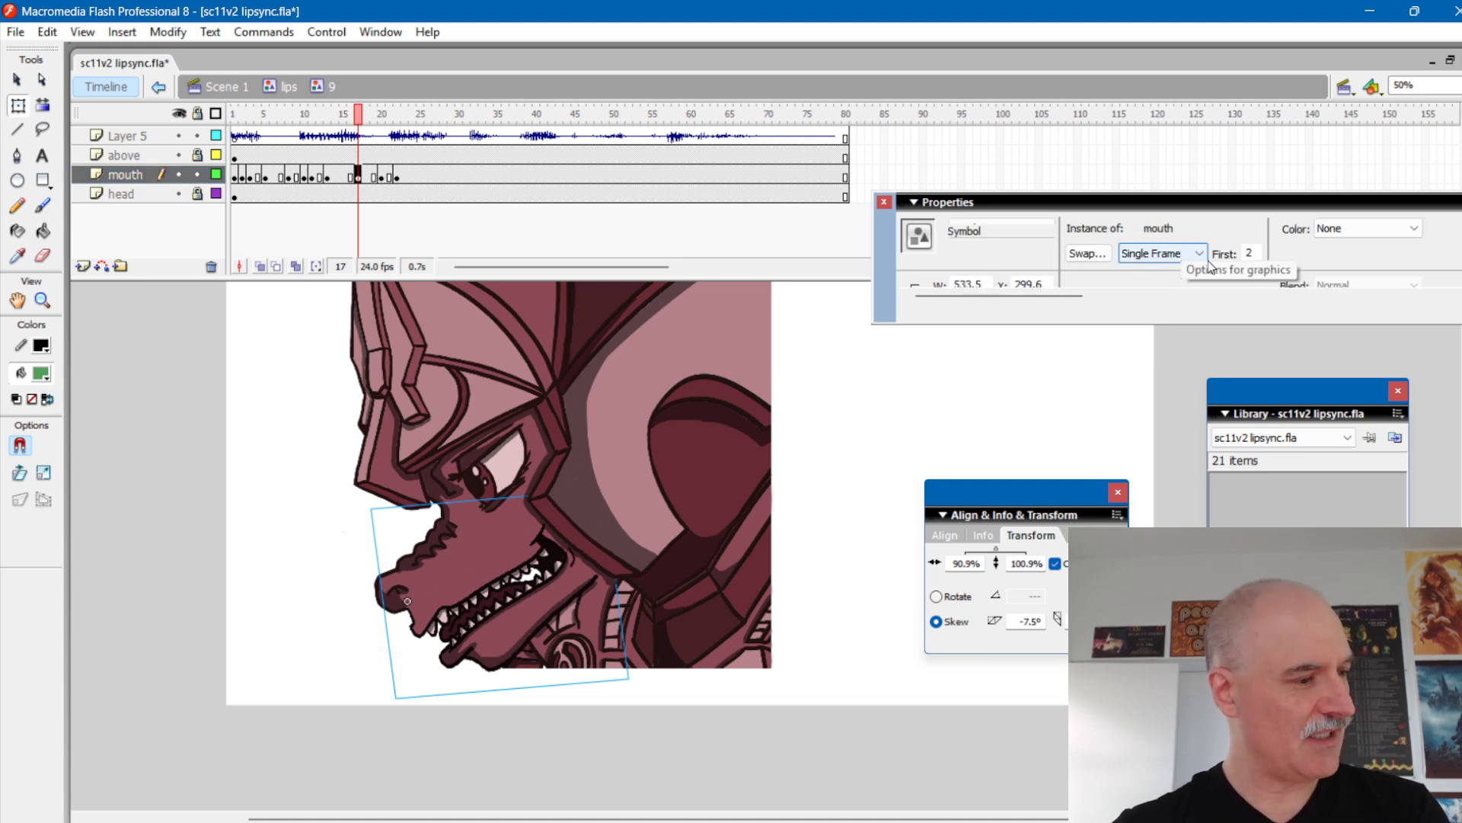
pyautogui.doubleClick(1249, 256)
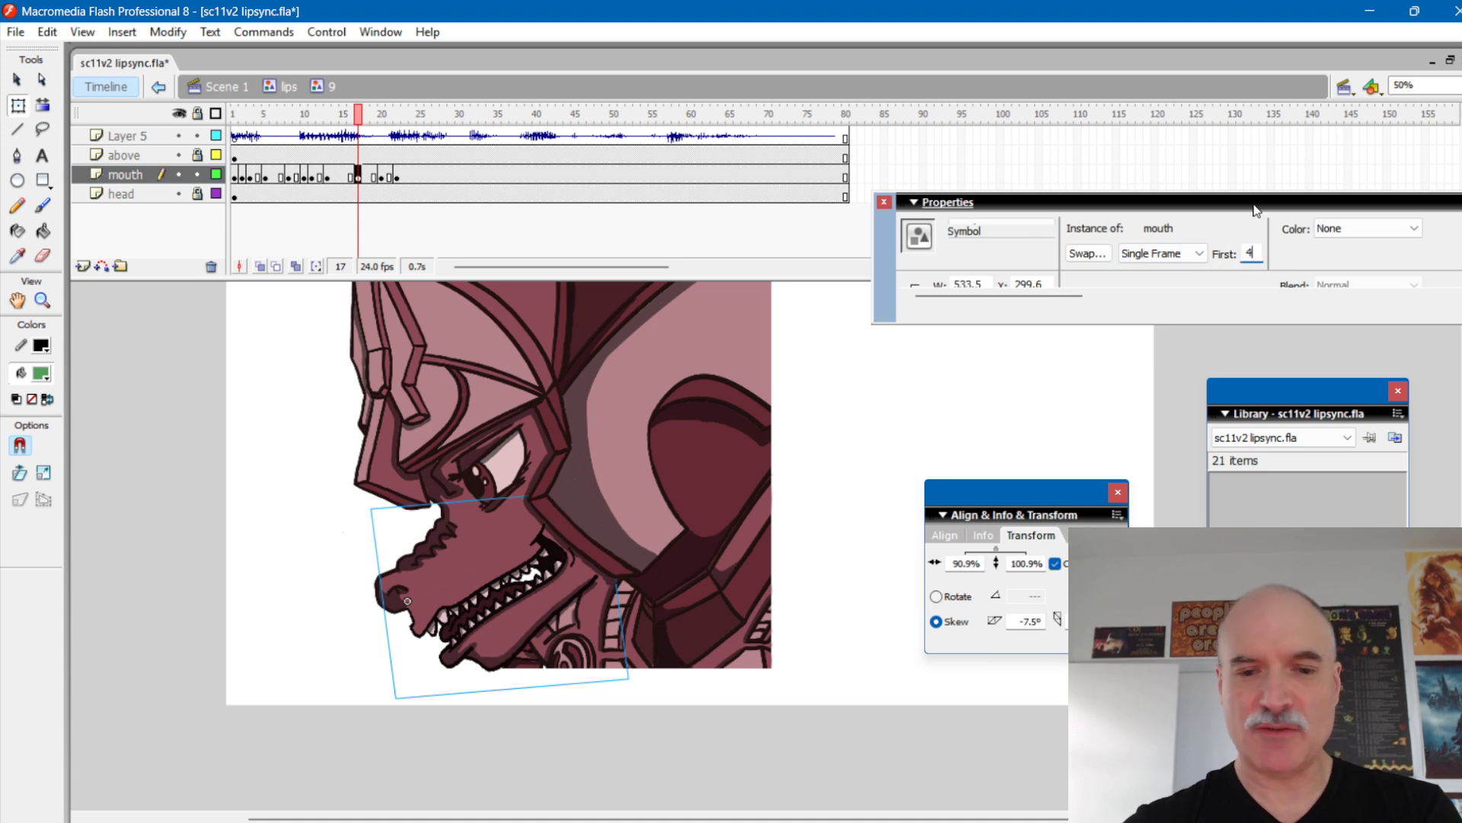
pyautogui.write('3')
pyautogui.press('Return')
# Step: Insert a keyframe on the mouth layer at frame 16 and set the mouth instance's first frame there to 2
pyautogui.moveTo(364, 116)
pyautogui.mouseDown()
pyautogui.moveTo(337, 116)
pyautogui.moveTo(384, 119)
pyautogui.moveTo(334, 122)
pyautogui.moveTo(361, 130)
pyautogui.moveTo(320, 141)
pyautogui.moveTo(352, 137)
pyautogui.mouseUp()
pyautogui.click(350, 176)
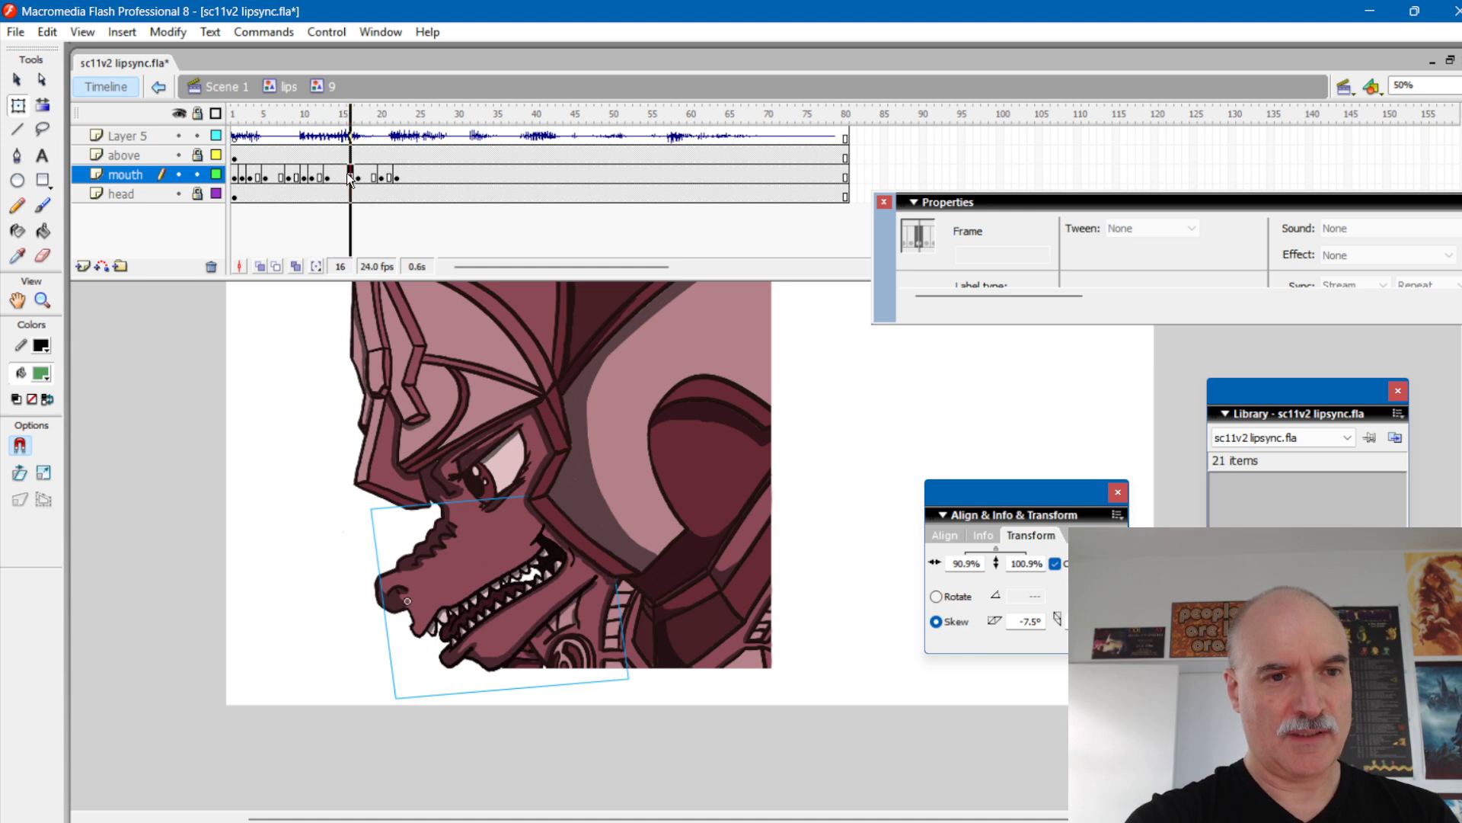
pyautogui.press('F6')
pyautogui.click(550, 564)
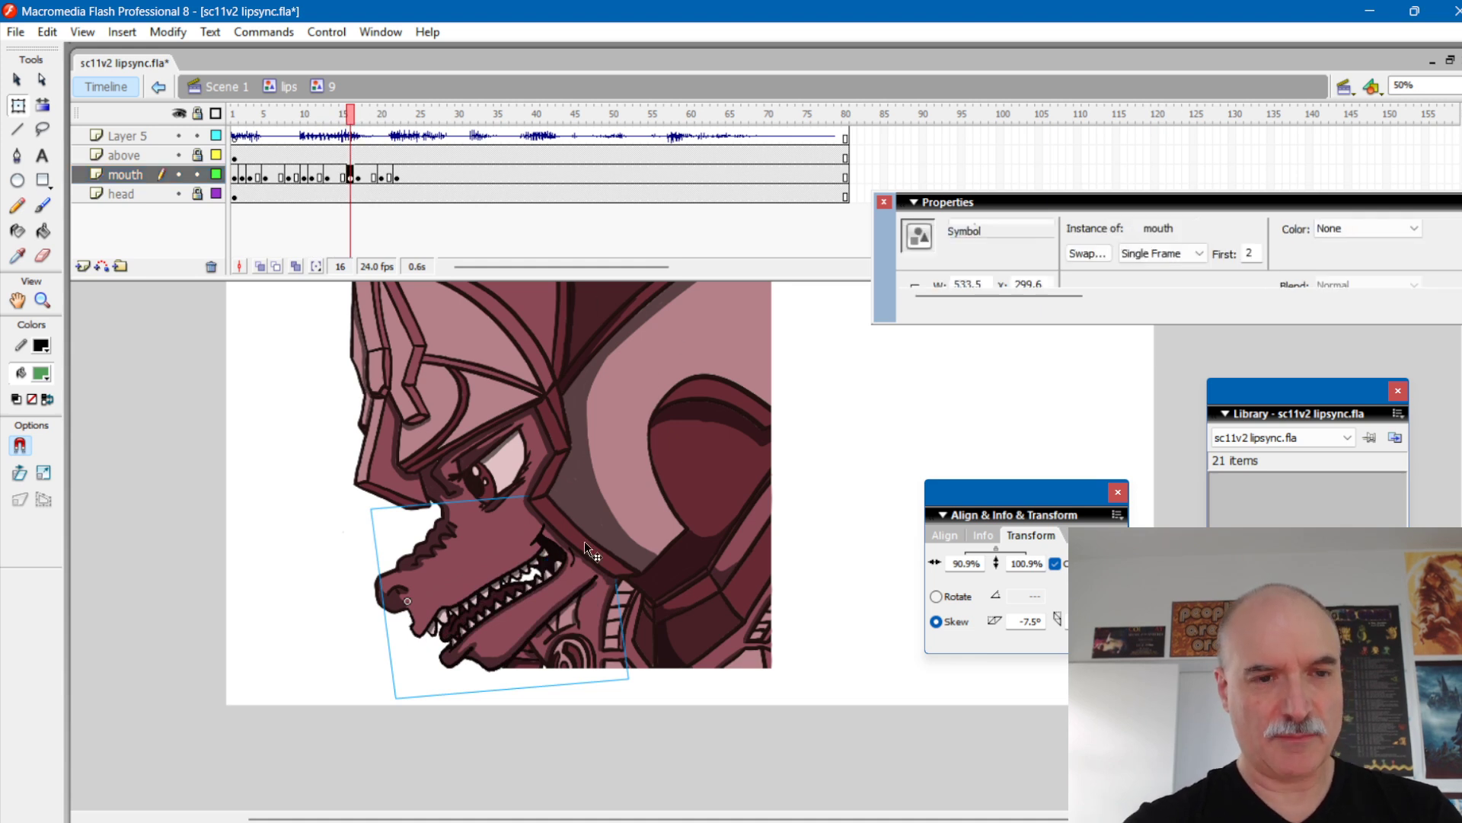
pyautogui.doubleClick(1249, 253)
pyautogui.write('2')
pyautogui.press('Return')
# Step: Scrub the dialogue to frame 19, insert a keyframe on the mouth layer there, and select the mouth instance
pyautogui.moveTo(353, 116)
pyautogui.mouseDown()
pyautogui.moveTo(368, 123)
pyautogui.moveTo(333, 123)
pyautogui.moveTo(427, 126)
pyautogui.moveTo(348, 125)
pyautogui.moveTo(360, 127)
pyautogui.mouseUp()
pyautogui.click(374, 174)
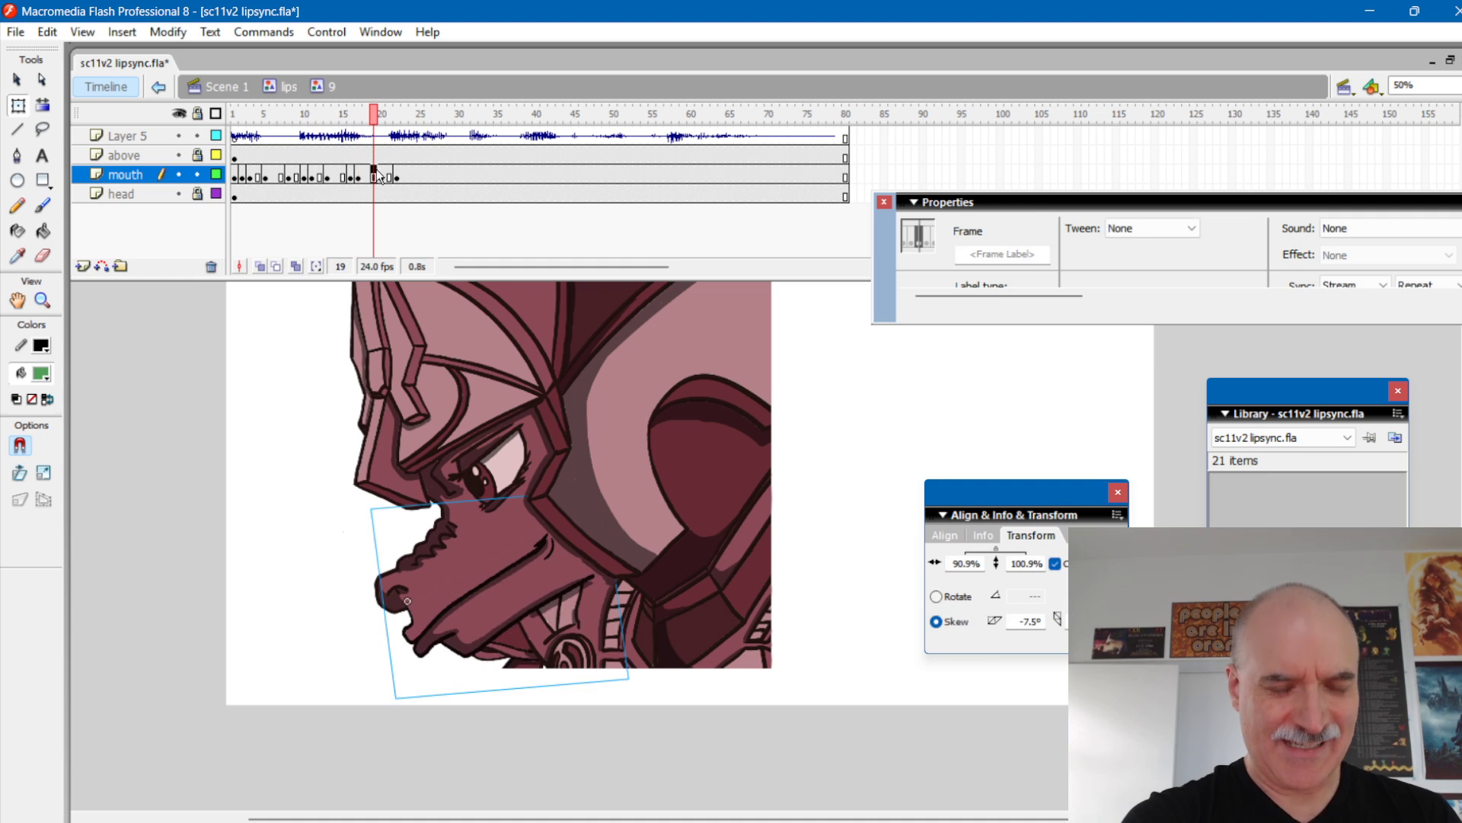
pyautogui.click(522, 542)
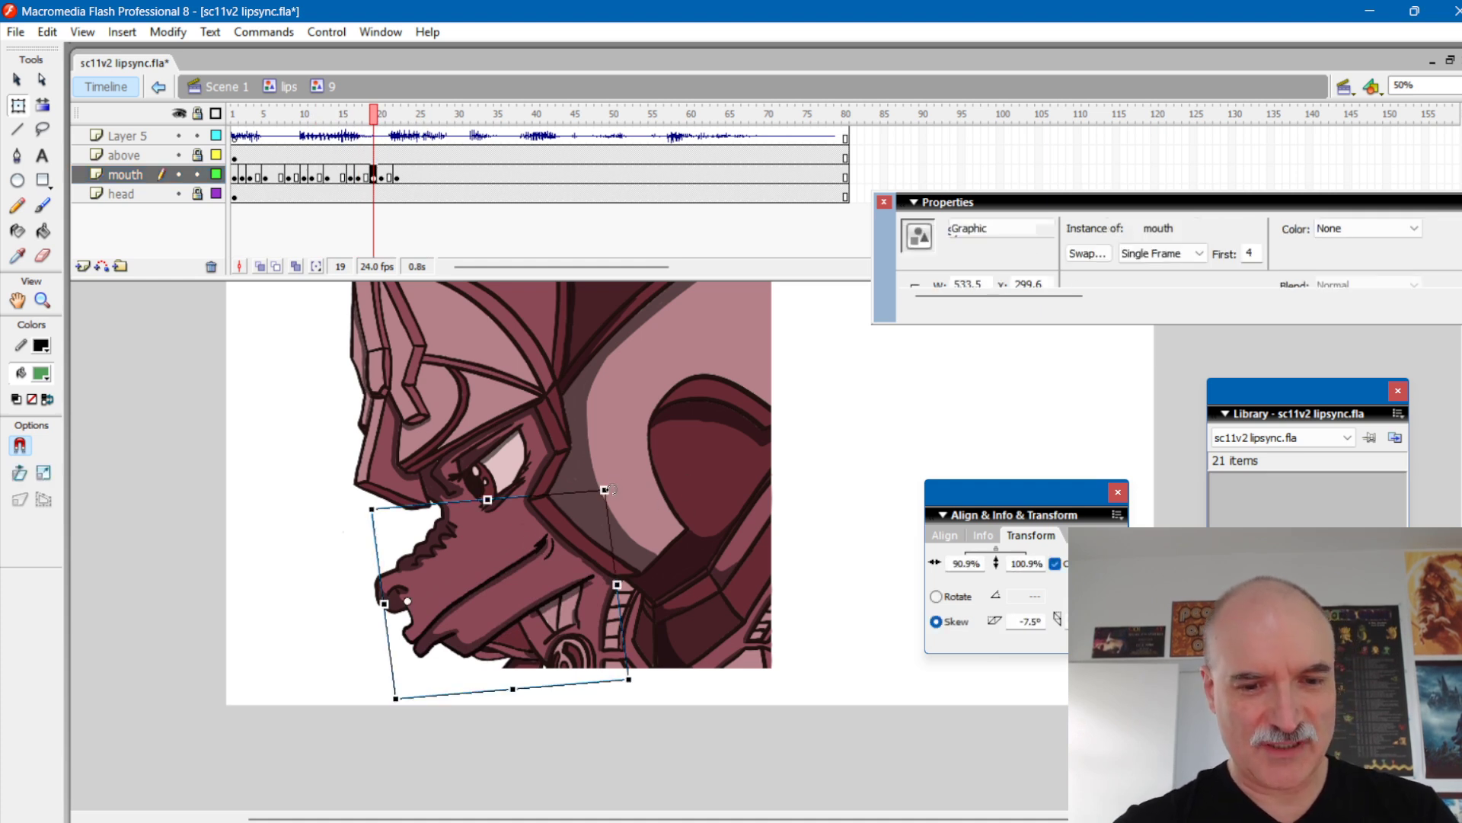
pyautogui.moveTo(373, 116); pyautogui.dragTo(374, 121)
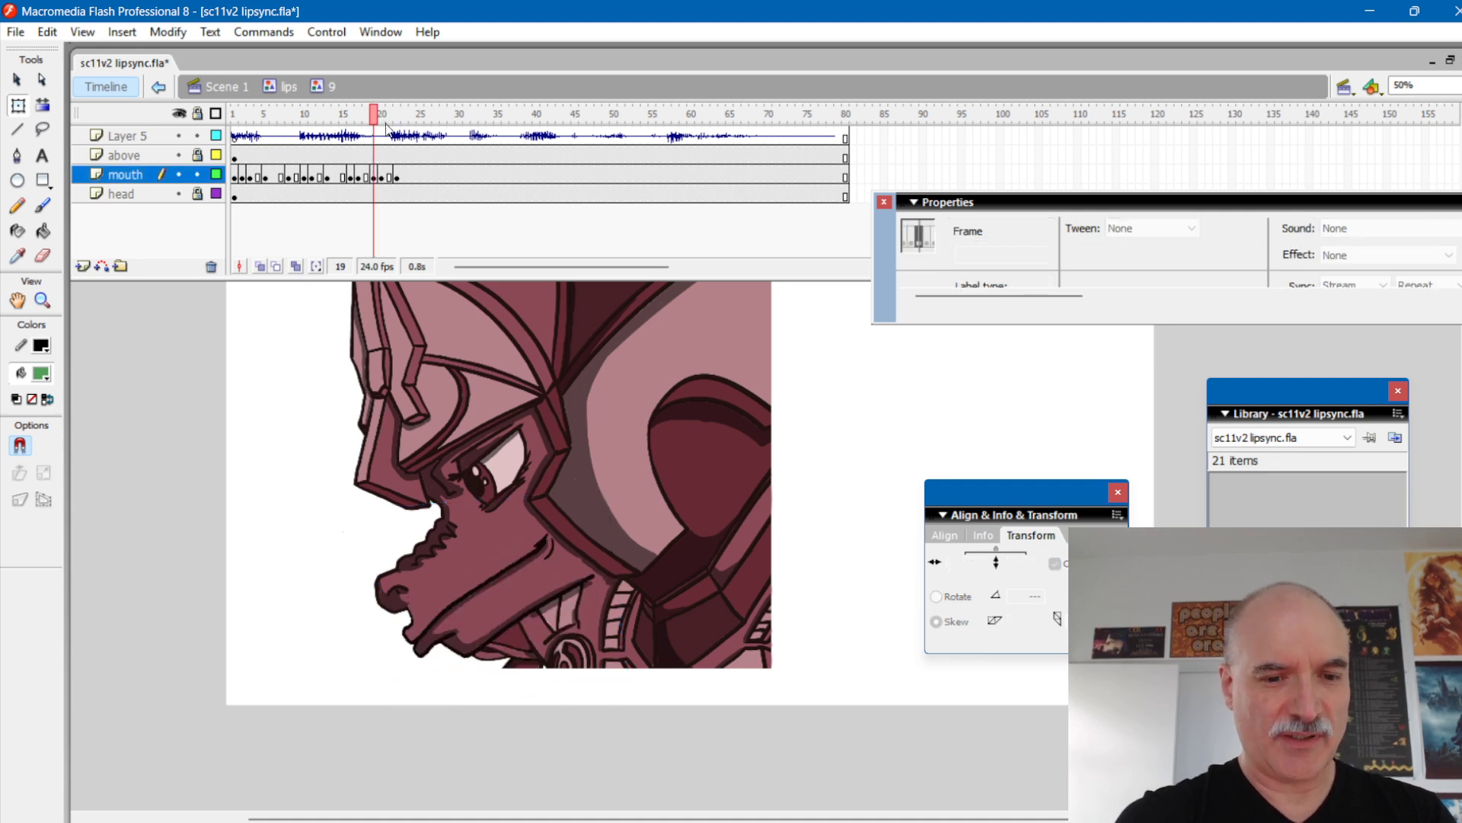
pyautogui.click(373, 176)
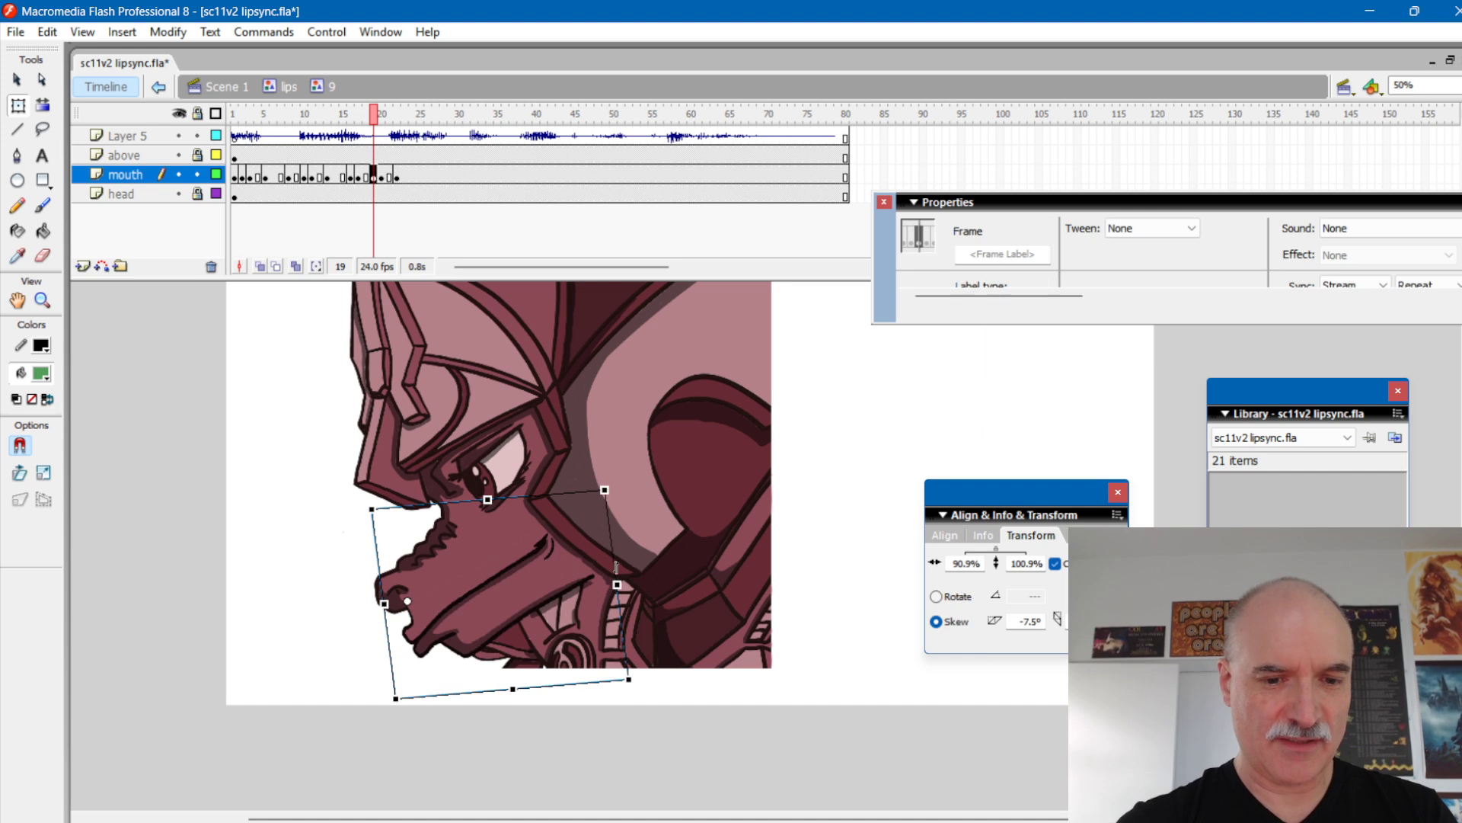
# Step: Adjust the slant of the mouth at frame 19, narrow it to about 86.8% width, and check the motion through frames 18 to 20
pyautogui.moveTo(609, 545); pyautogui.dragTo(612, 550)
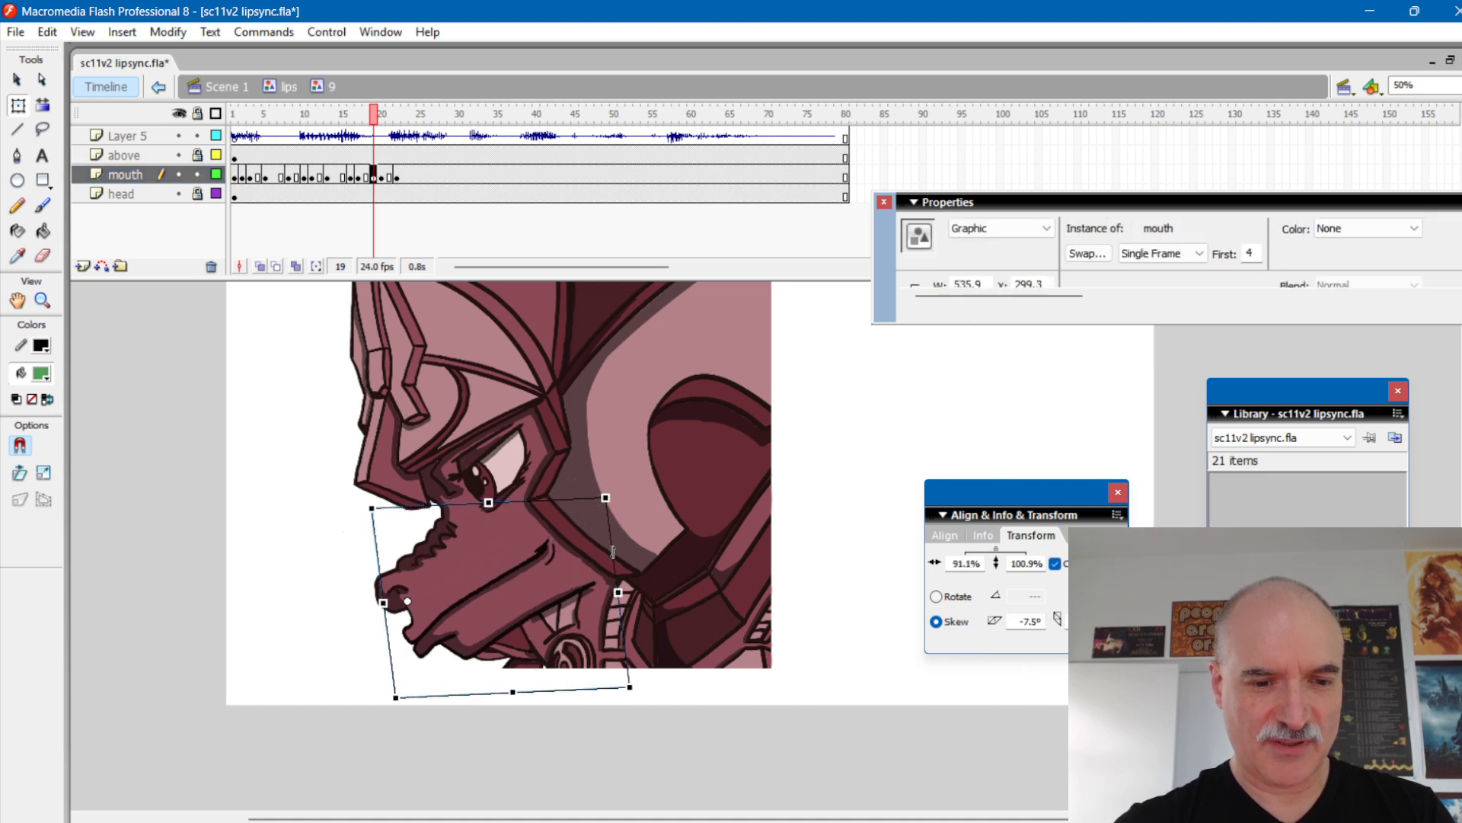
pyautogui.moveTo(619, 592); pyautogui.dragTo(618, 584)
pyautogui.moveTo(374, 113)
pyautogui.mouseDown()
pyautogui.moveTo(344, 117)
pyautogui.moveTo(449, 116)
pyautogui.moveTo(363, 113)
pyautogui.moveTo(403, 125)
pyautogui.moveTo(368, 124)
pyautogui.moveTo(398, 135)
pyautogui.moveTo(374, 138)
pyautogui.mouseUp()
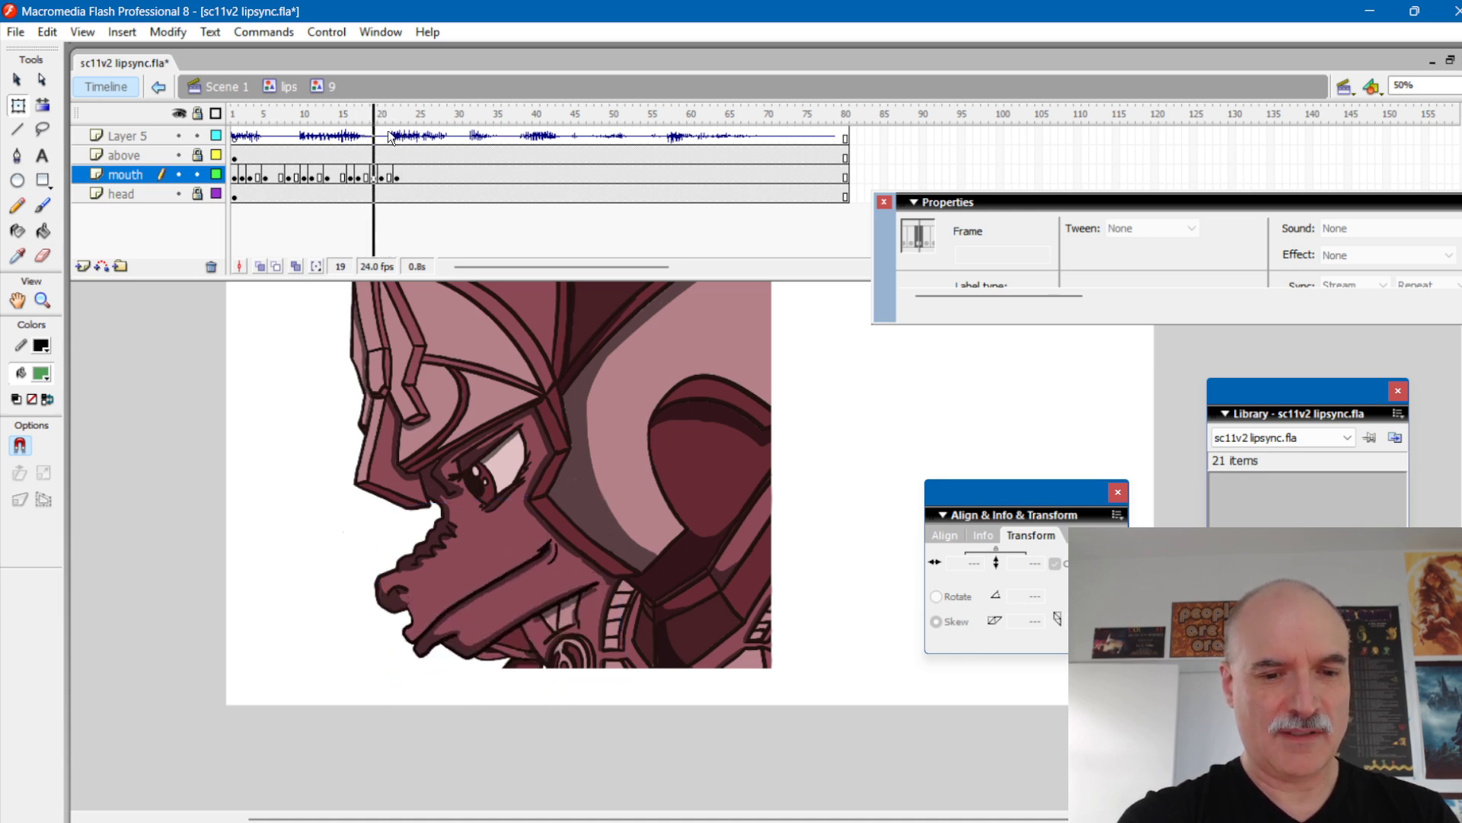
pyautogui.click(585, 565)
pyautogui.moveTo(622, 592); pyautogui.dragTo(607, 591)
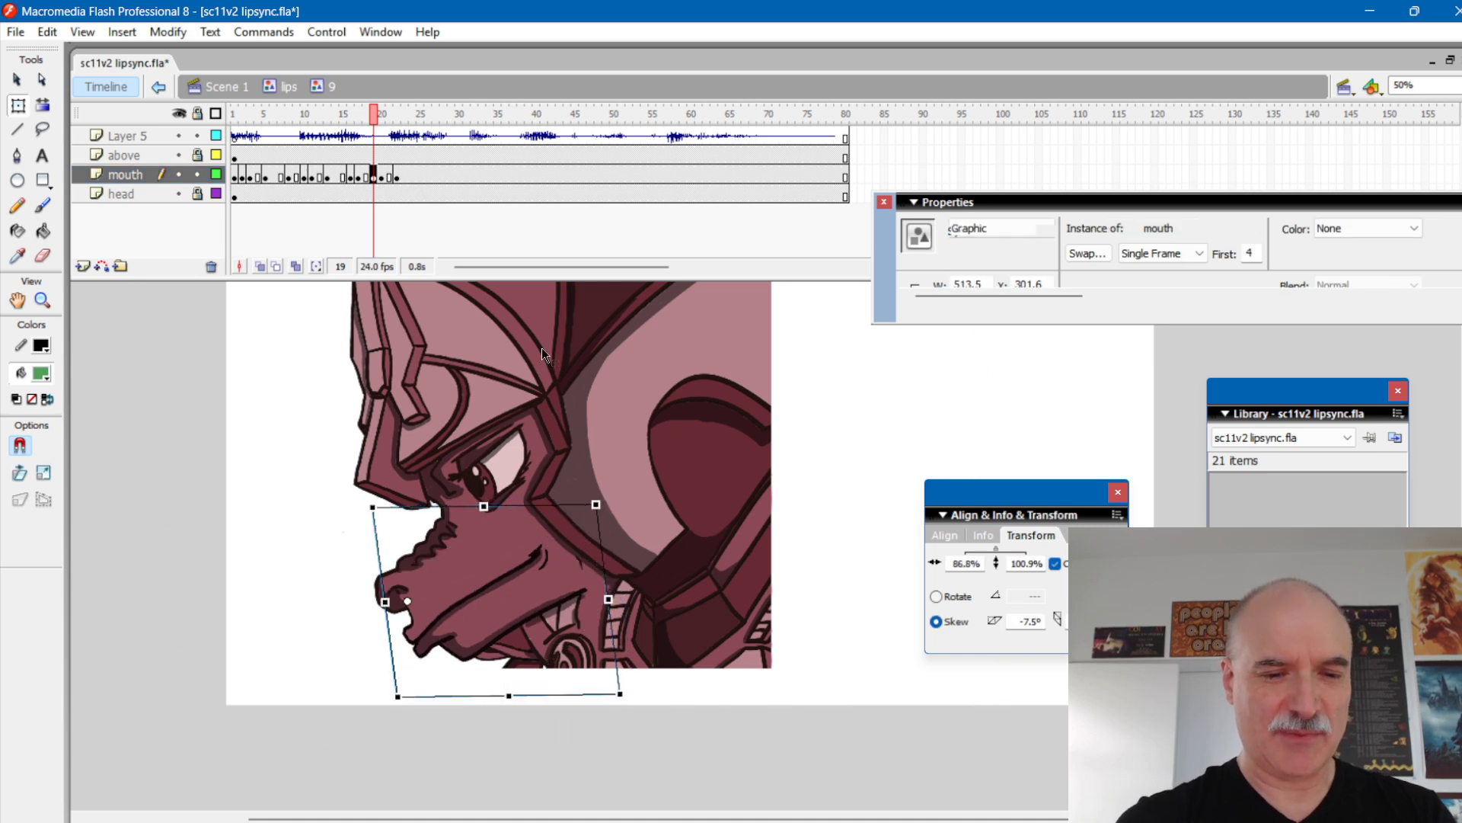
pyautogui.click(367, 116)
pyautogui.moveTo(367, 120)
pyautogui.mouseDown()
pyautogui.moveTo(399, 120)
pyautogui.moveTo(359, 119)
pyautogui.moveTo(374, 118)
pyautogui.mouseUp()
pyautogui.click(381, 117)
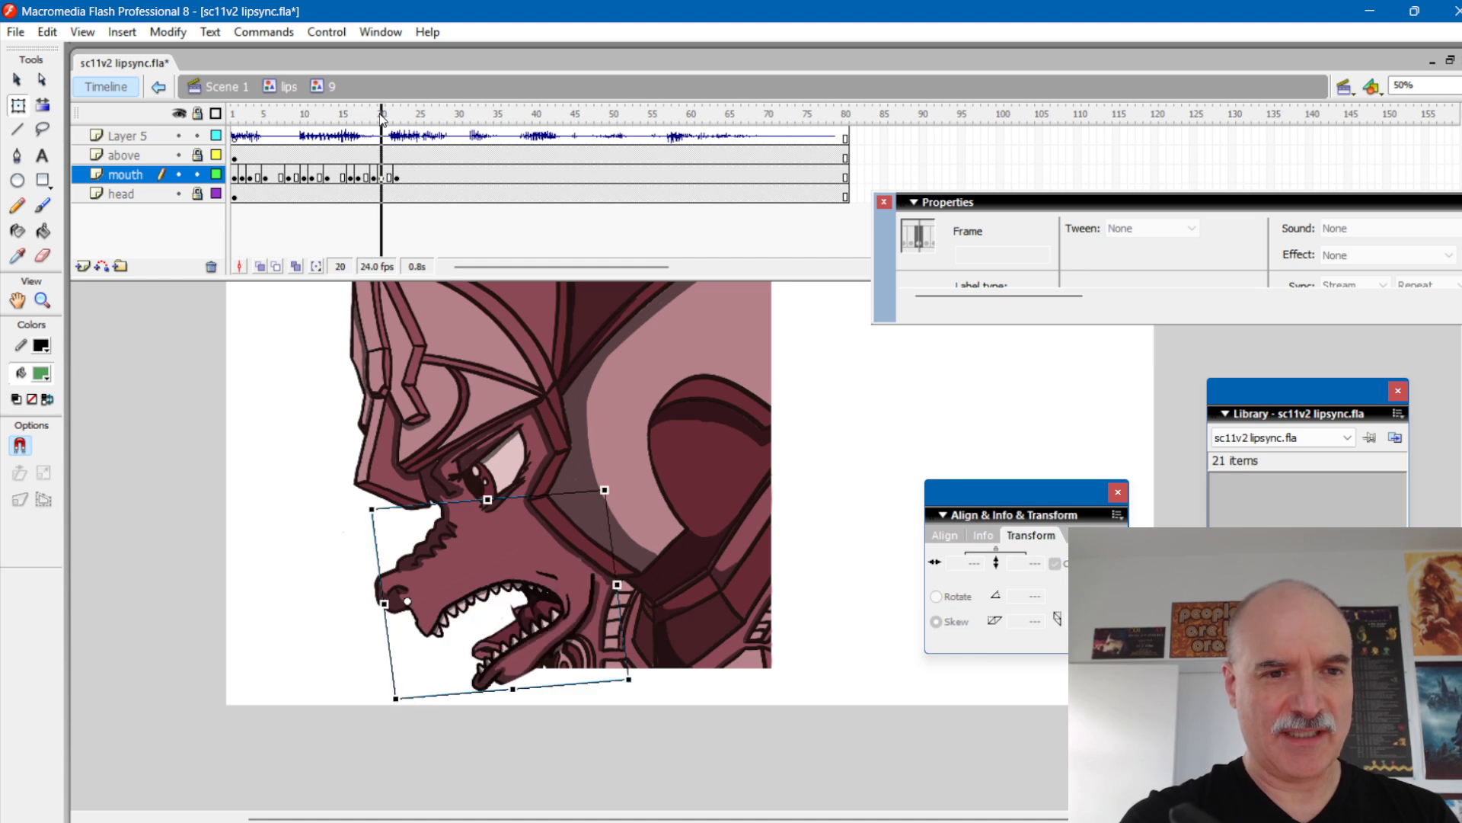
# Step: Insert a keyframe on the mouth layer at frame 25 and set the mouth instance's first frame there to 2
pyautogui.moveTo(381, 115); pyautogui.dragTo(421, 122)
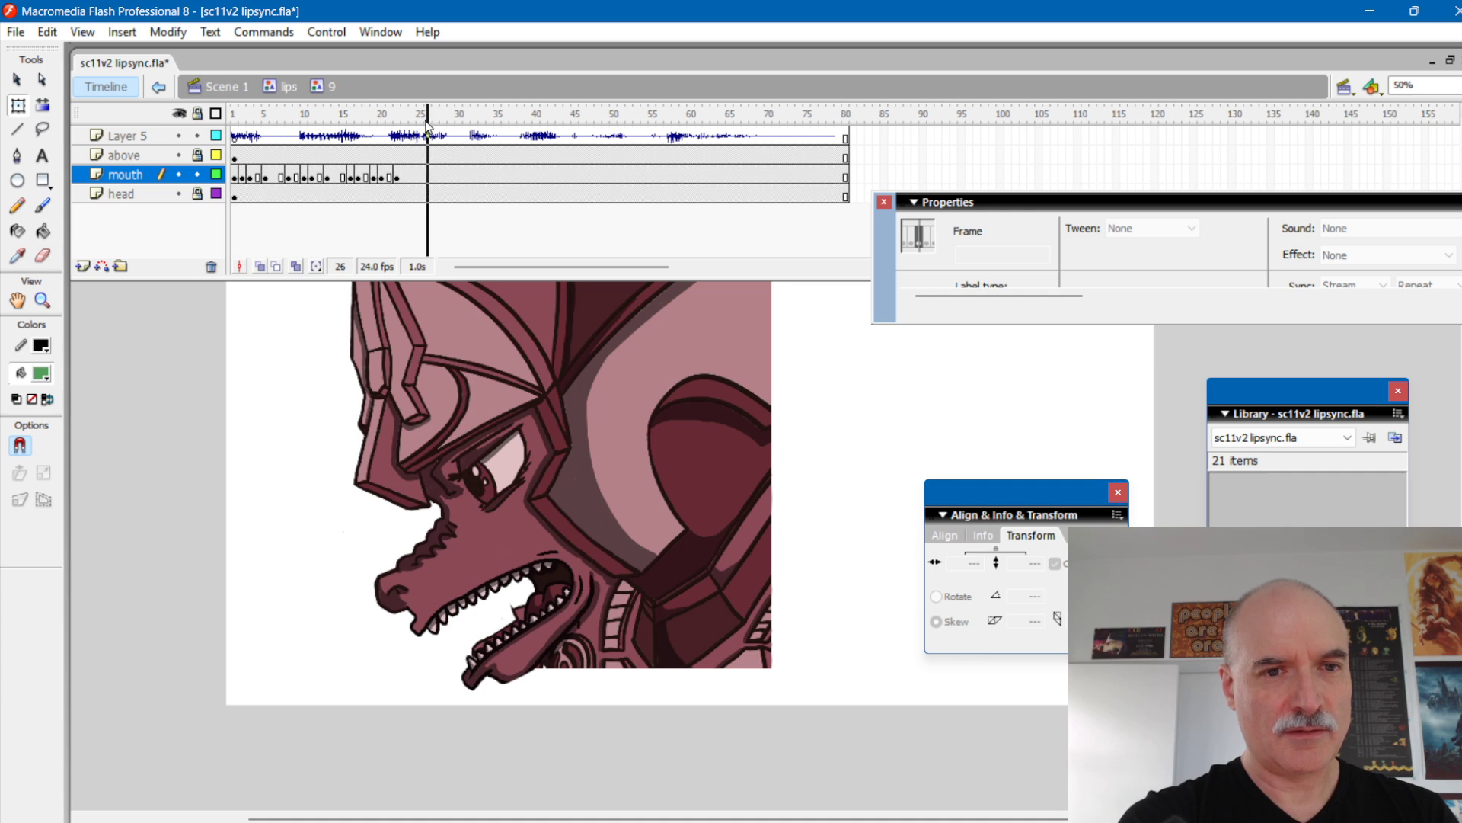
pyautogui.click(421, 171)
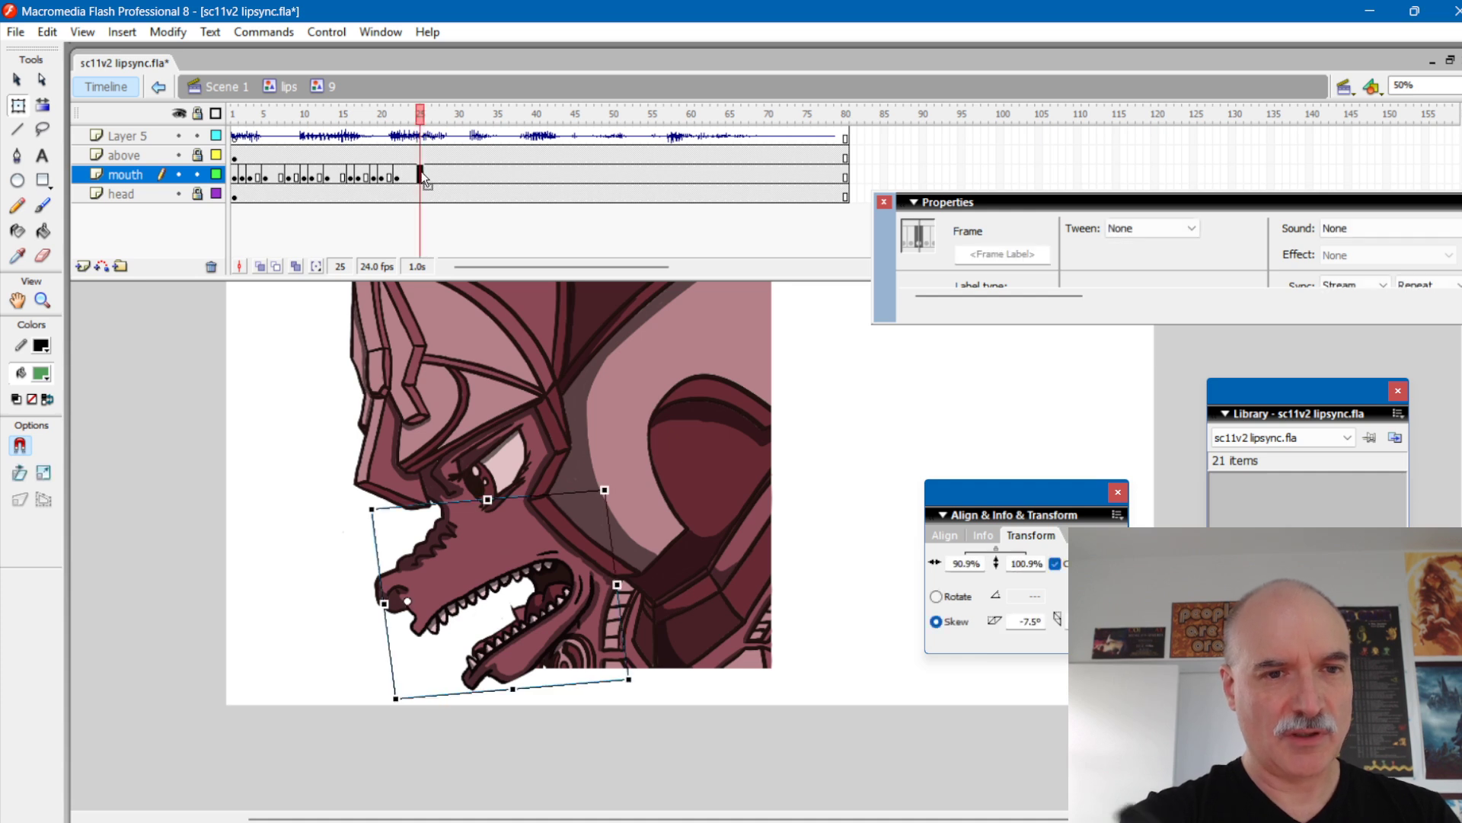
pyautogui.click(543, 550)
pyautogui.doubleClick(1247, 253)
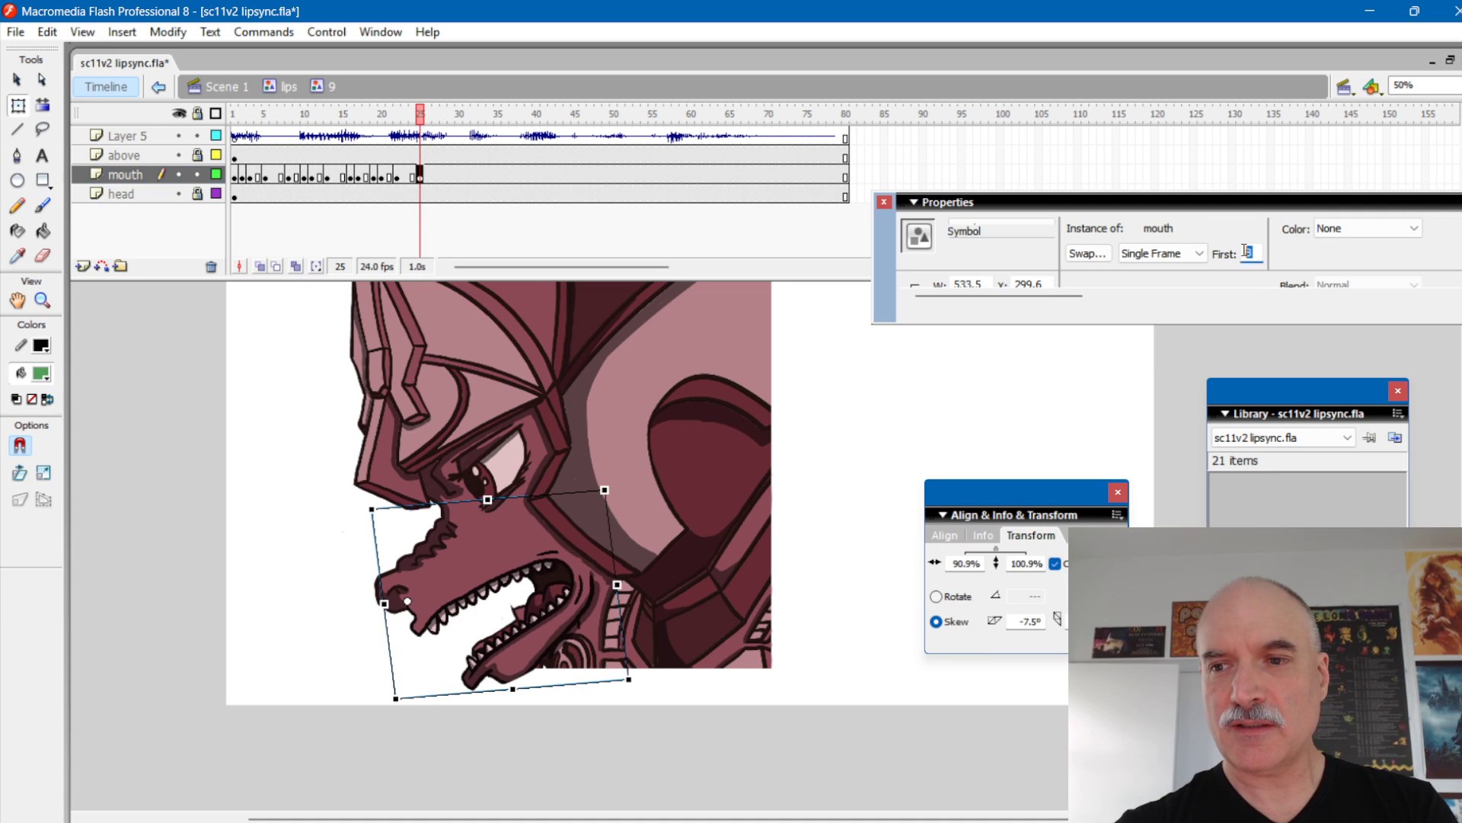
pyautogui.write('3')
pyautogui.press('Return')
# Step: Insert a mouth keyframe at frame 23, compare first-frame values 12 and 7, settle on 7, and replay up to frame 25
pyautogui.moveTo(423, 122)
pyautogui.mouseDown()
pyautogui.moveTo(377, 126)
pyautogui.moveTo(399, 124)
pyautogui.mouseUp()
pyautogui.click(403, 177)
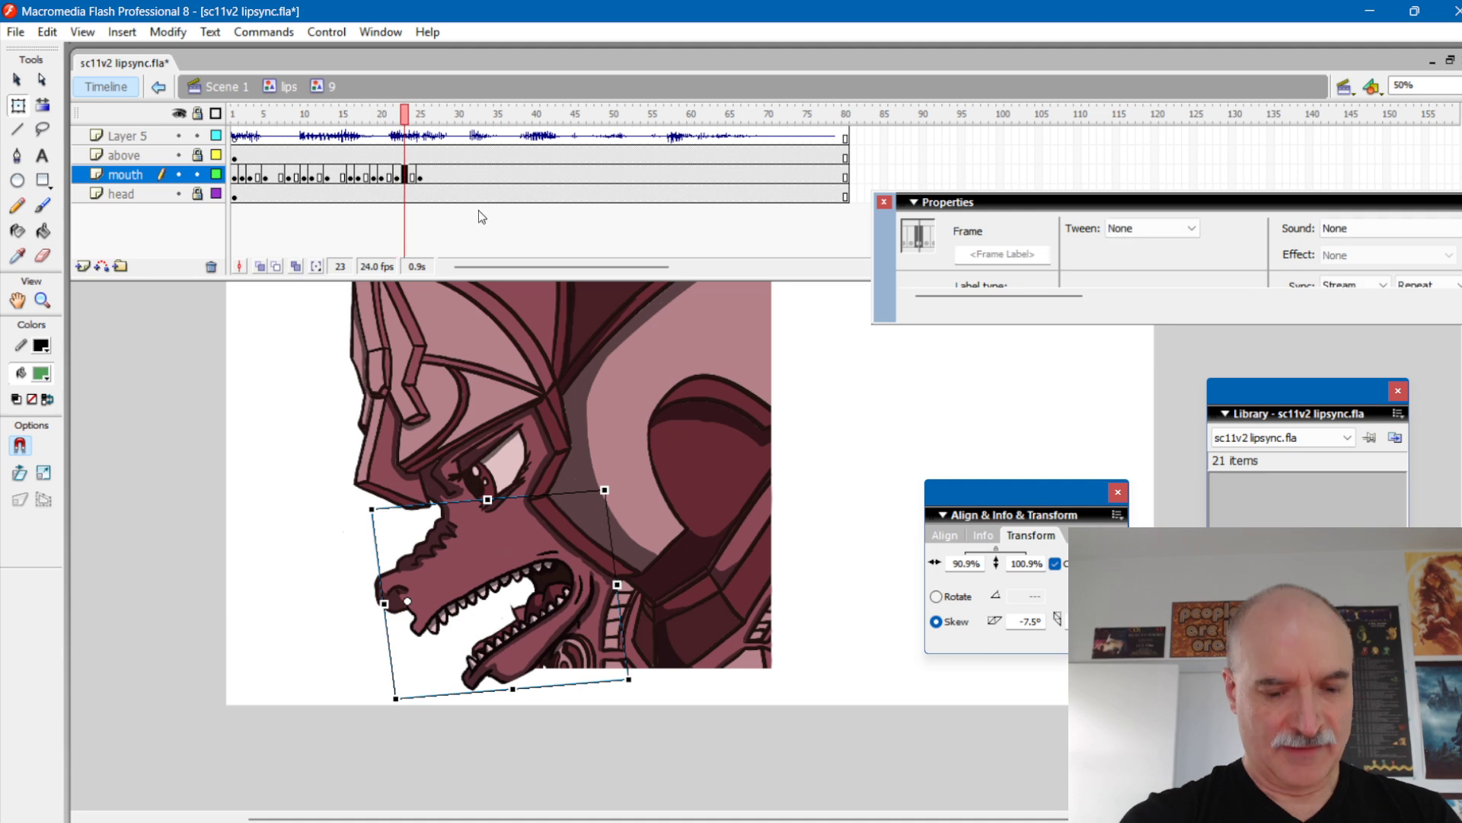
pyautogui.click(551, 563)
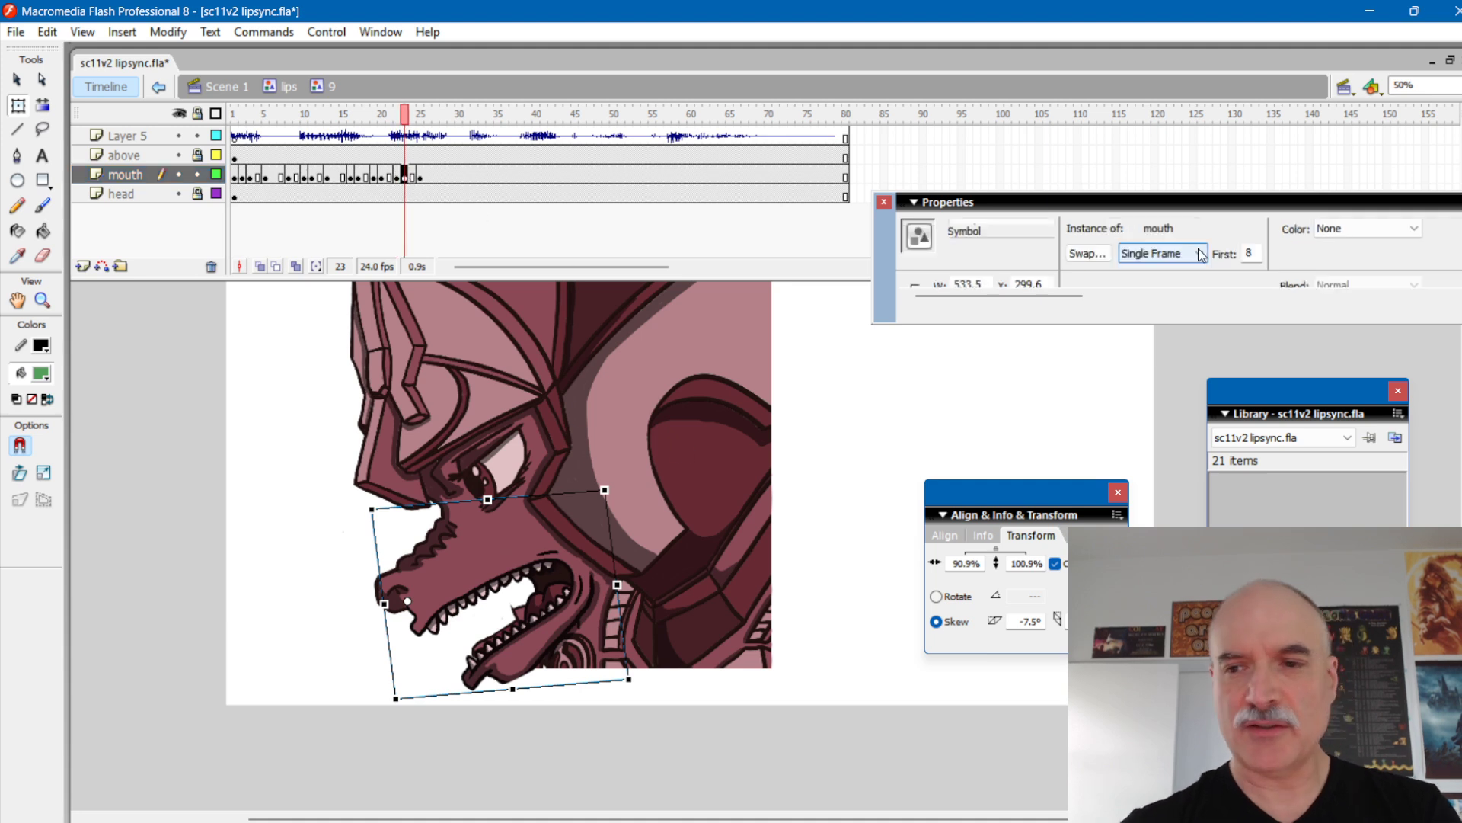
pyautogui.doubleClick(1250, 253)
pyautogui.write('1')
pyautogui.press('Return')
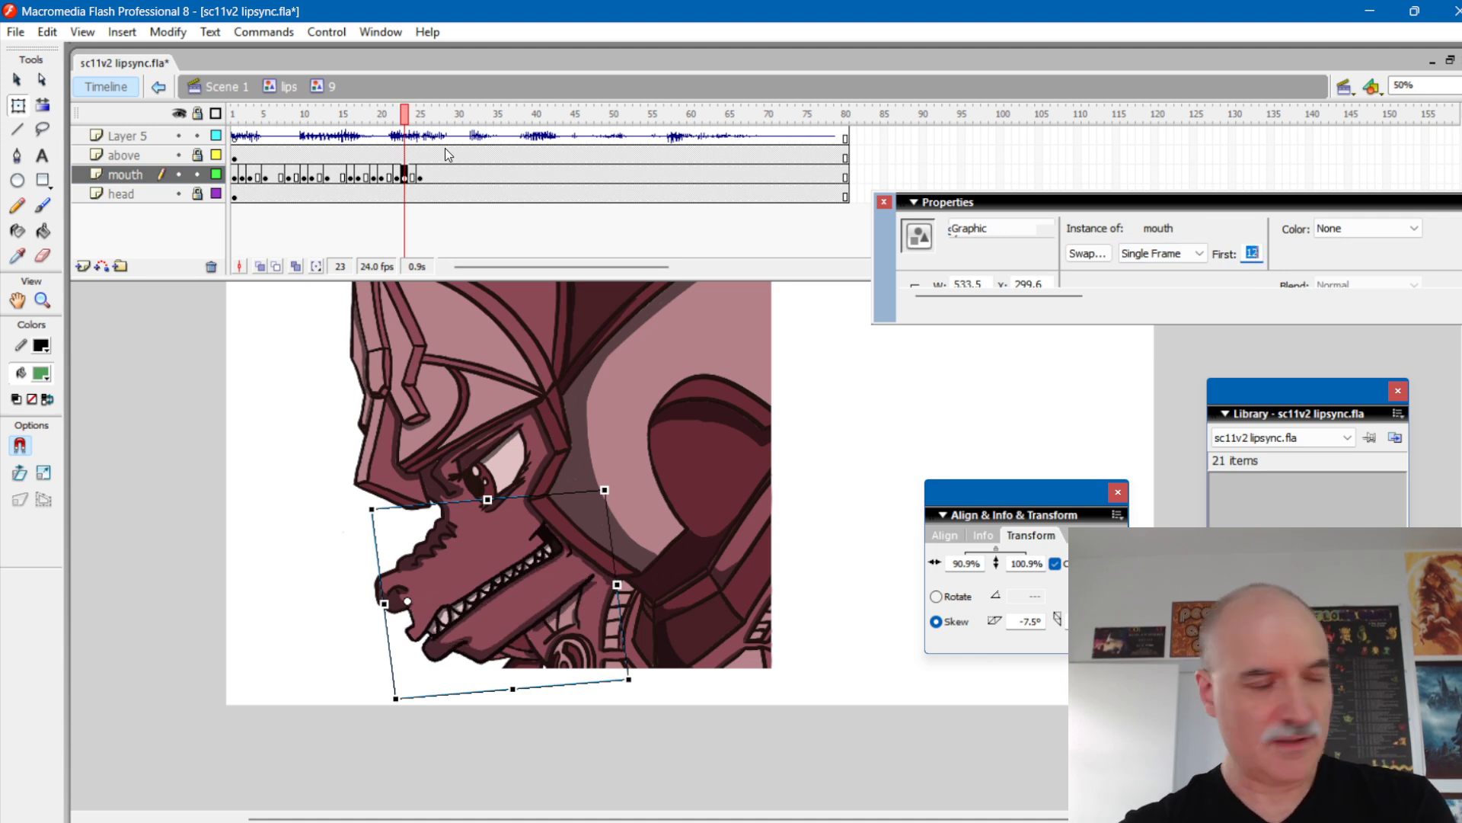
pyautogui.write('7')
pyautogui.press('Return')
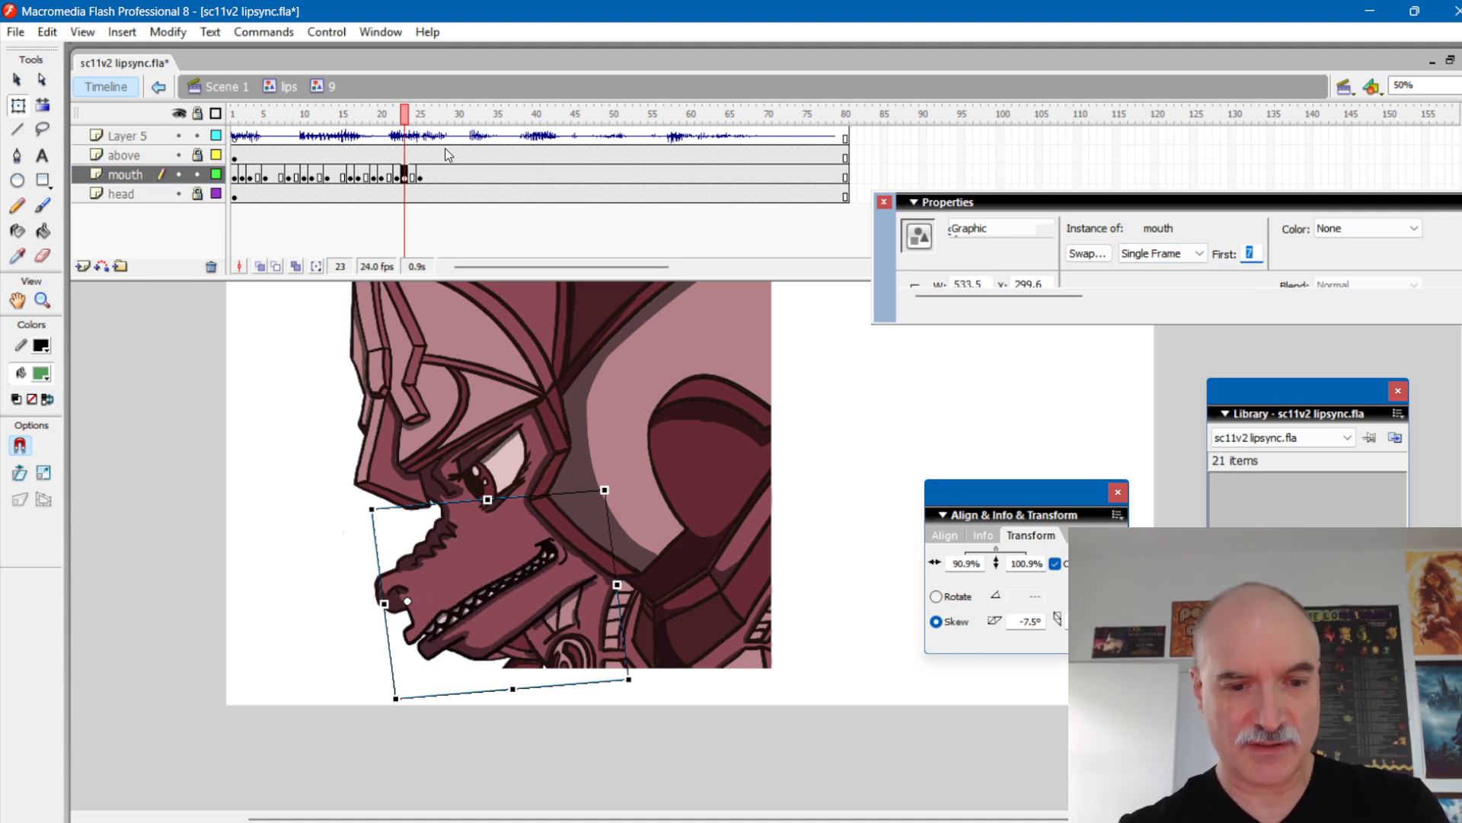
pyautogui.moveTo(394, 114)
pyautogui.mouseDown()
pyautogui.moveTo(418, 115)
pyautogui.moveTo(397, 129)
pyautogui.moveTo(414, 122)
pyautogui.moveTo(392, 119)
pyautogui.moveTo(421, 120)
pyautogui.moveTo(383, 120)
pyautogui.moveTo(419, 118)
pyautogui.mouseUp()
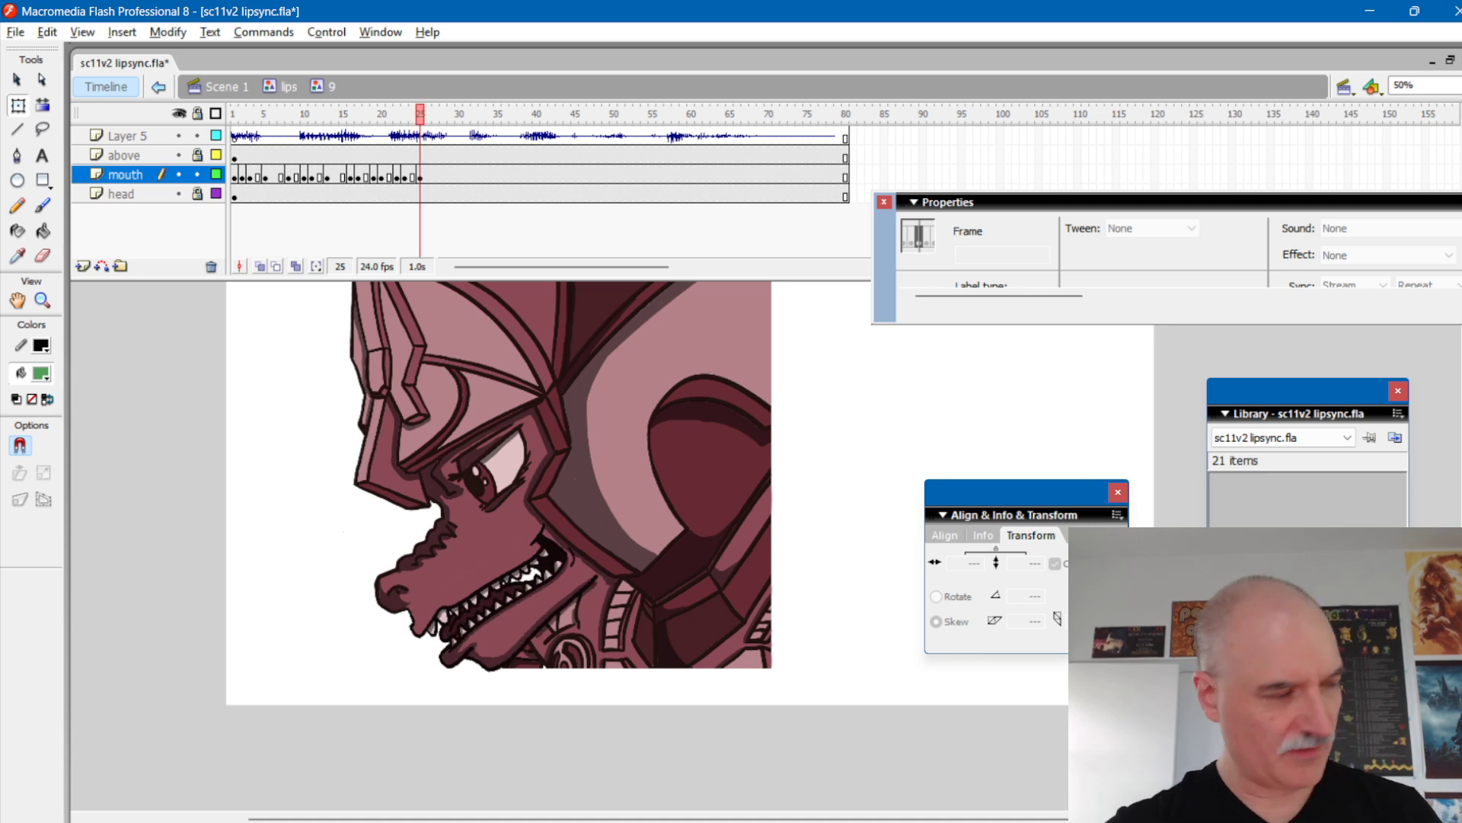
# Step: Scrub the dialogue to frame 31, insert a keyframe on the mouth layer there, and select the mouth instance
pyautogui.hotkey('alt', 'Tab')
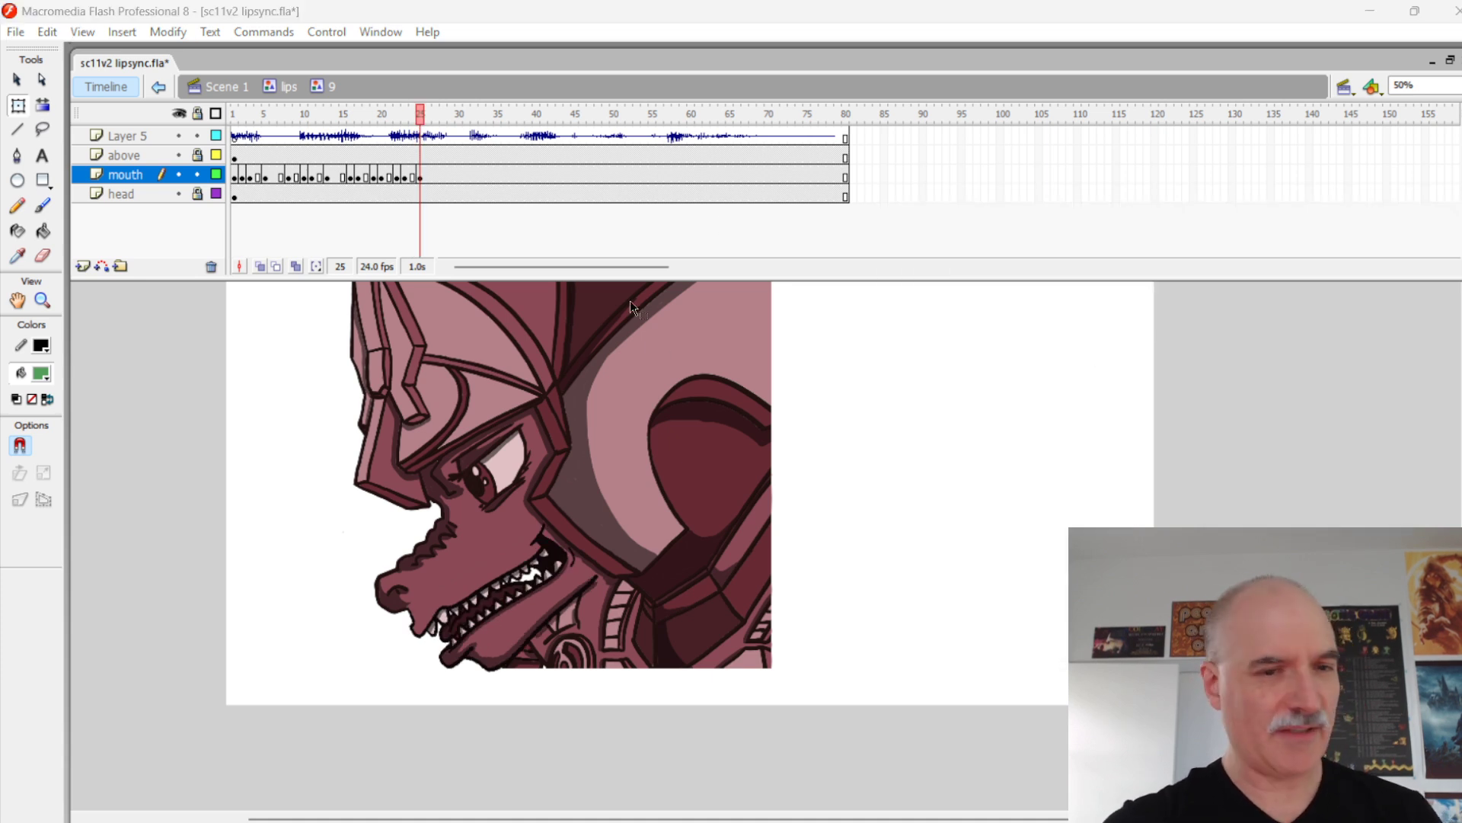
pyautogui.moveTo(422, 117); pyautogui.dragTo(469, 122)
pyautogui.click(467, 174)
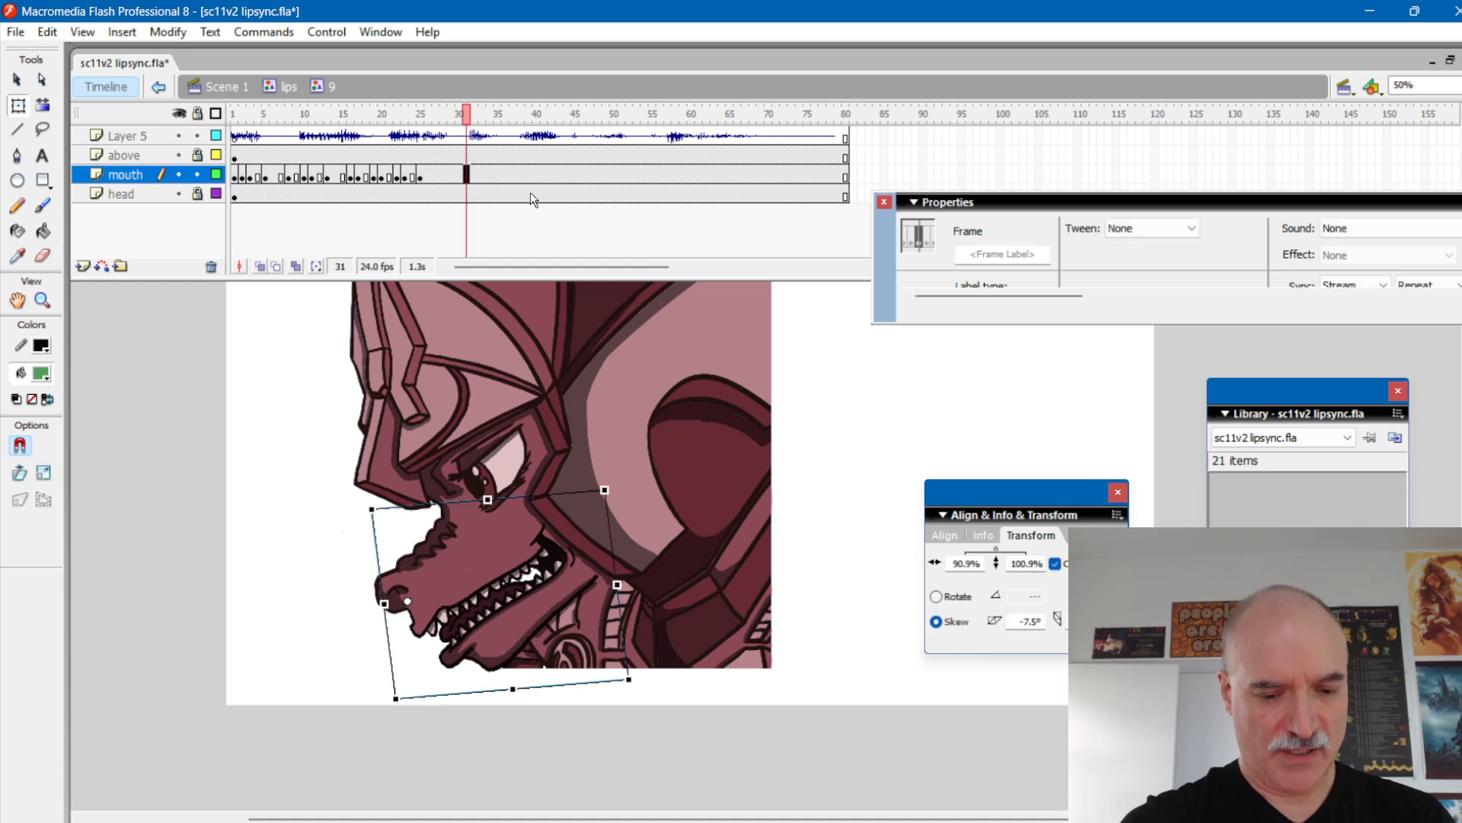
pyautogui.click(560, 581)
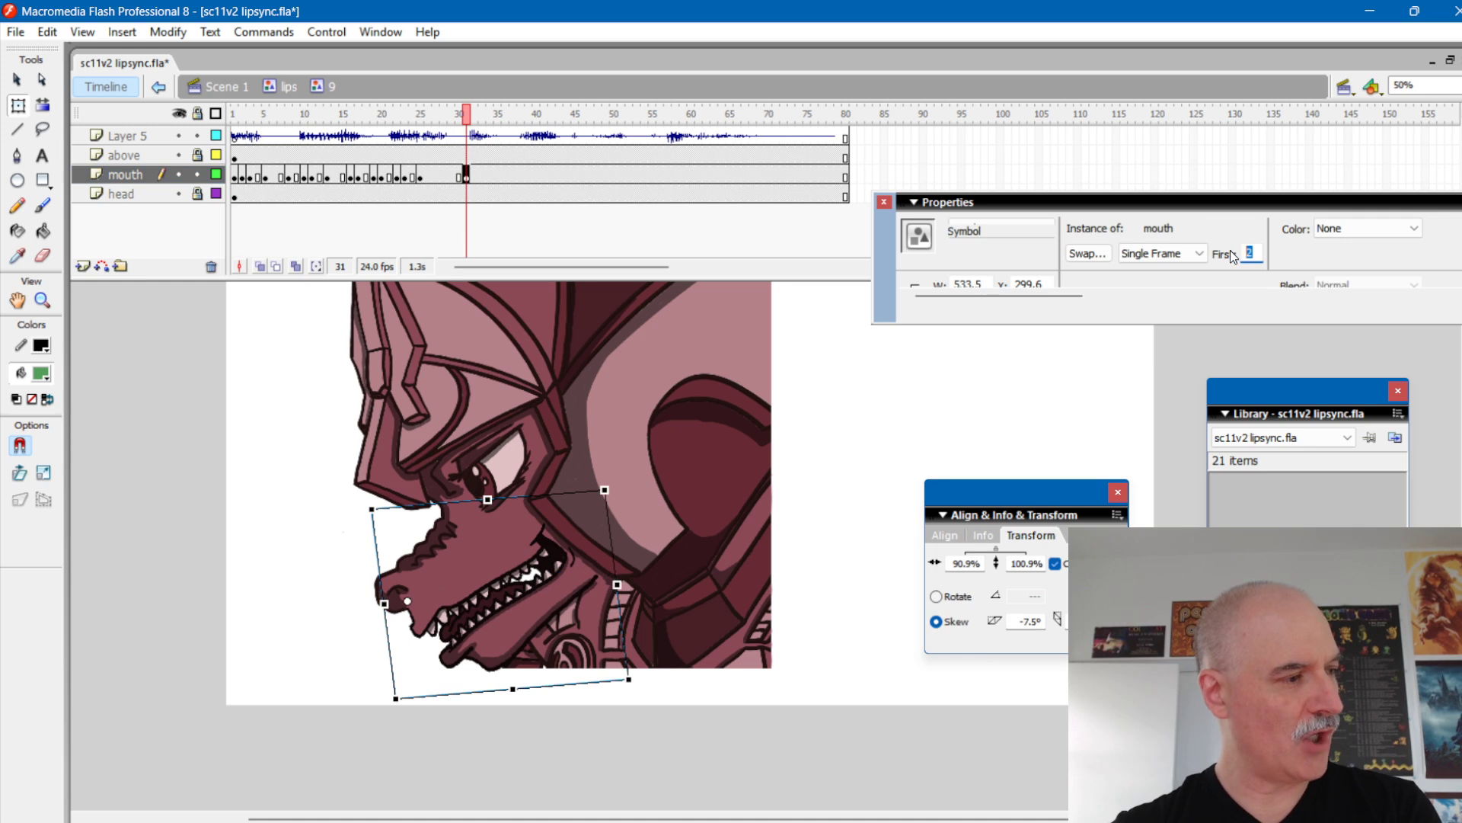
# Step: Compare first-frame values 3, 6, 5 and 11 for the mouth instance at frame 31, settling on 11
pyautogui.write('3')
pyautogui.press('Return')
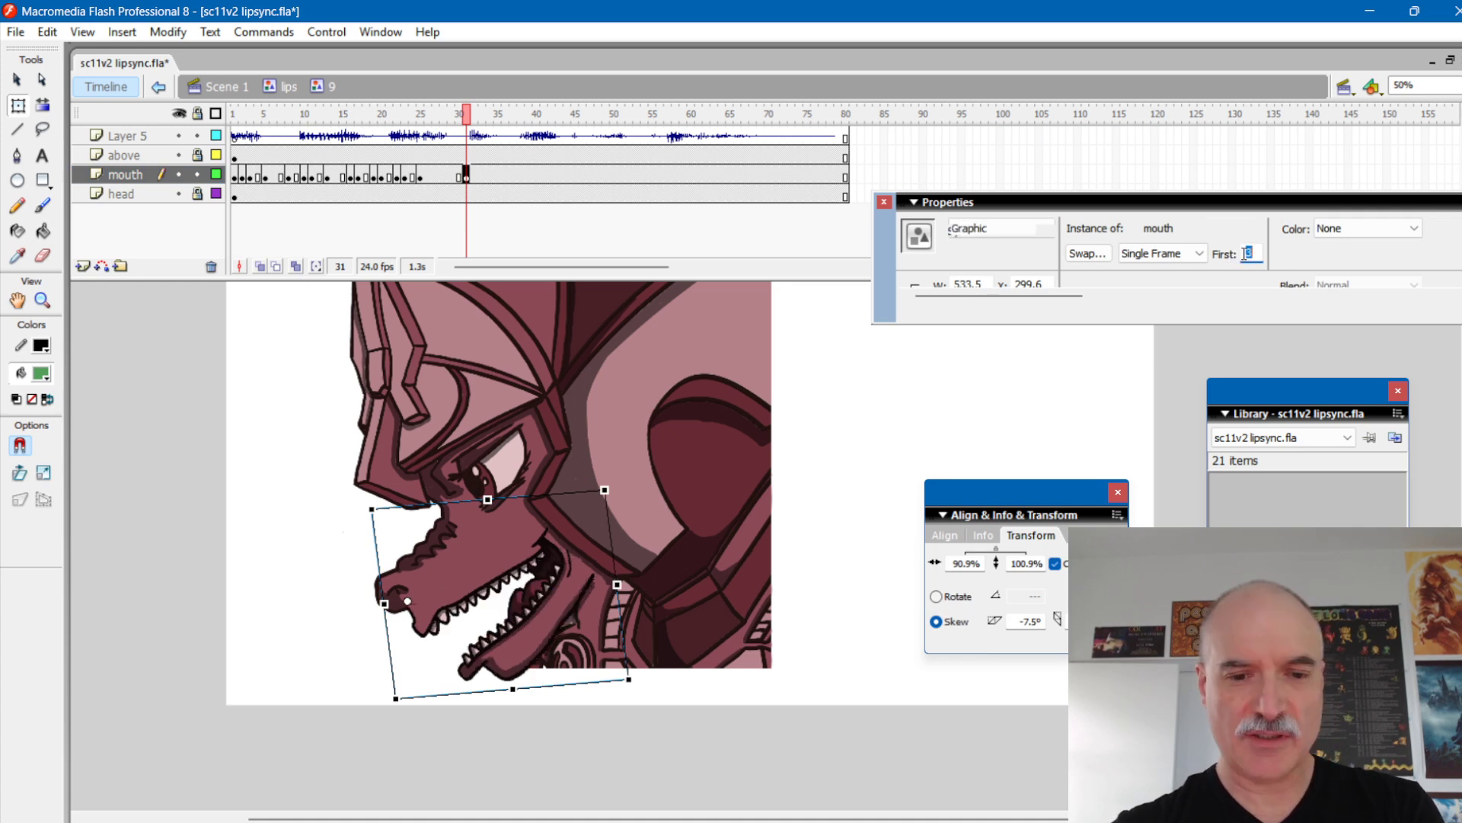
pyautogui.write('4')
pyautogui.press('Return')
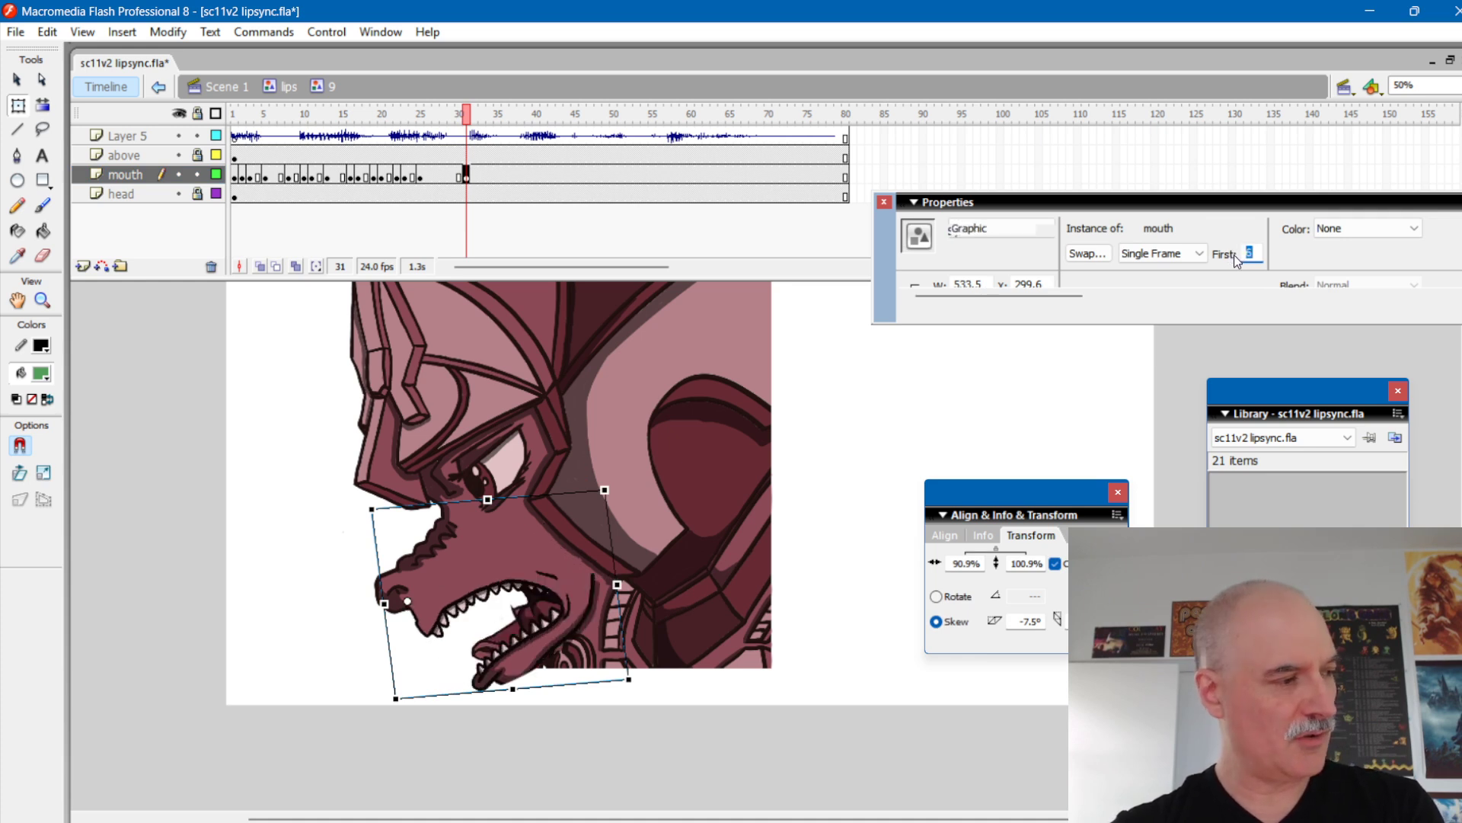
pyautogui.write('5')
pyautogui.press('Return')
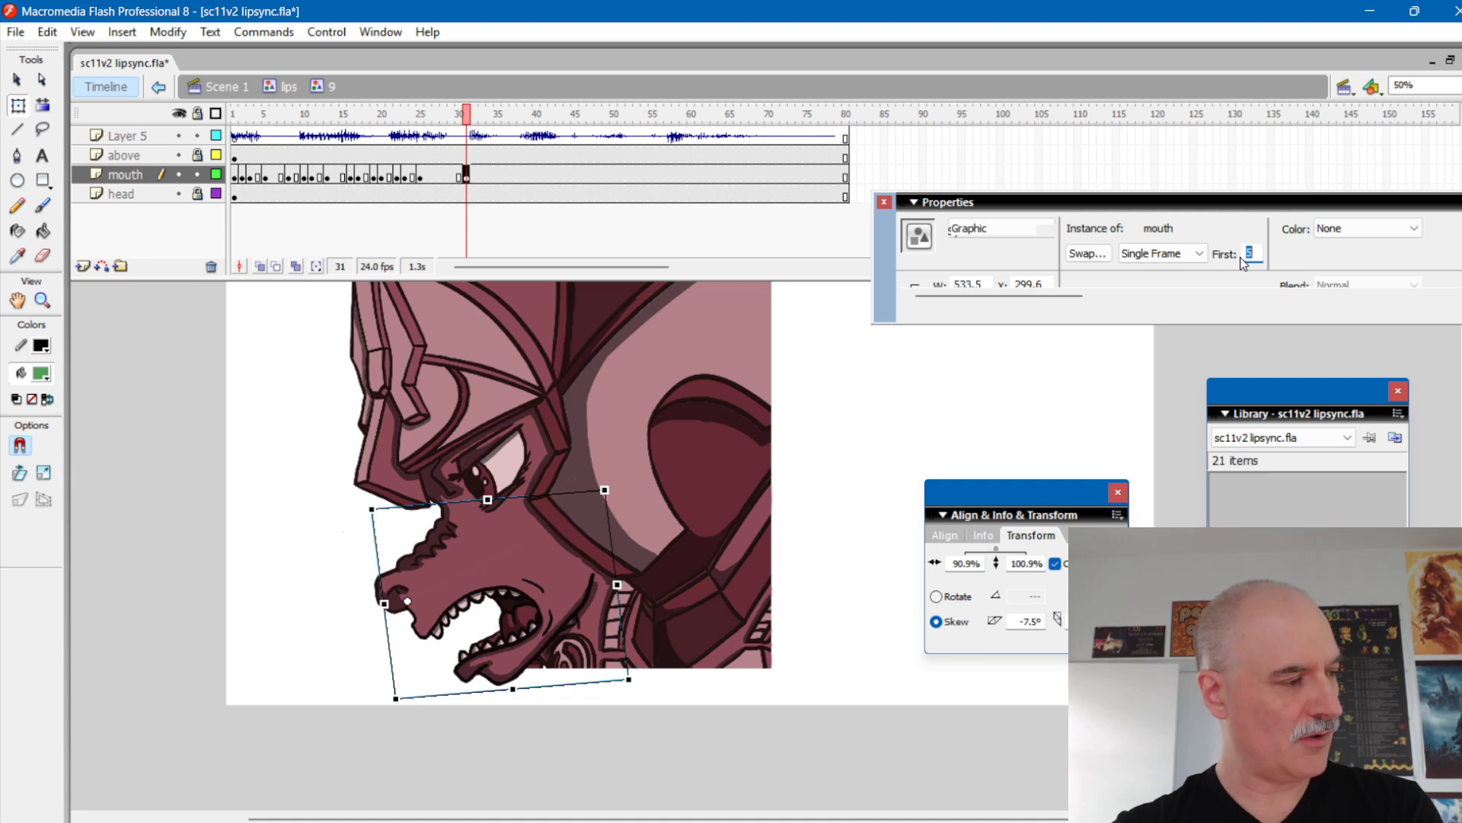
pyautogui.write('11')
pyautogui.press('Return')
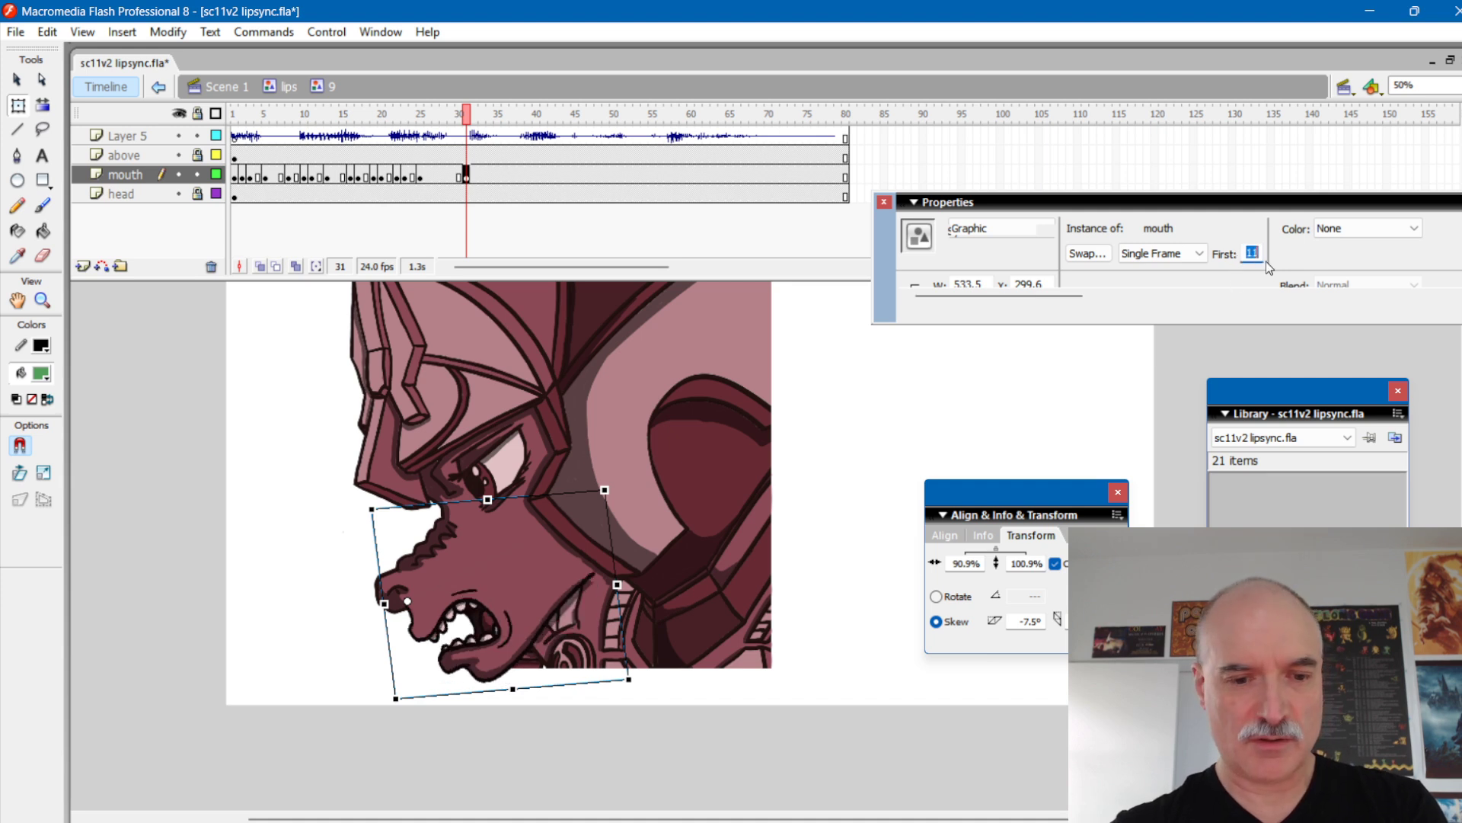
# Step: Scrub the dialogue past frame 31 and insert a keyframe on the mouth layer at frame 38
pyautogui.click(473, 120)
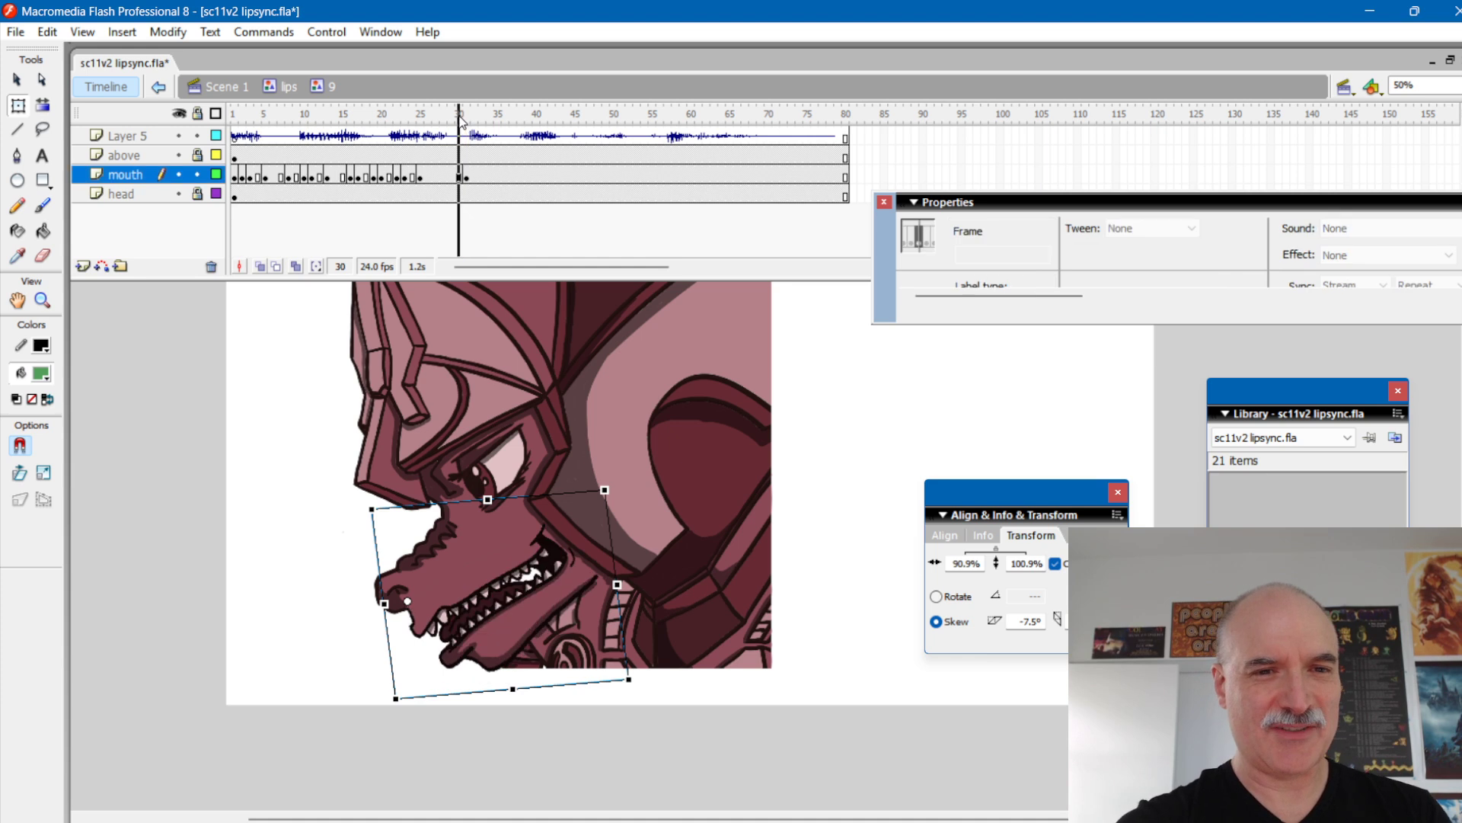
pyautogui.moveTo(473, 120); pyautogui.dragTo(516, 118)
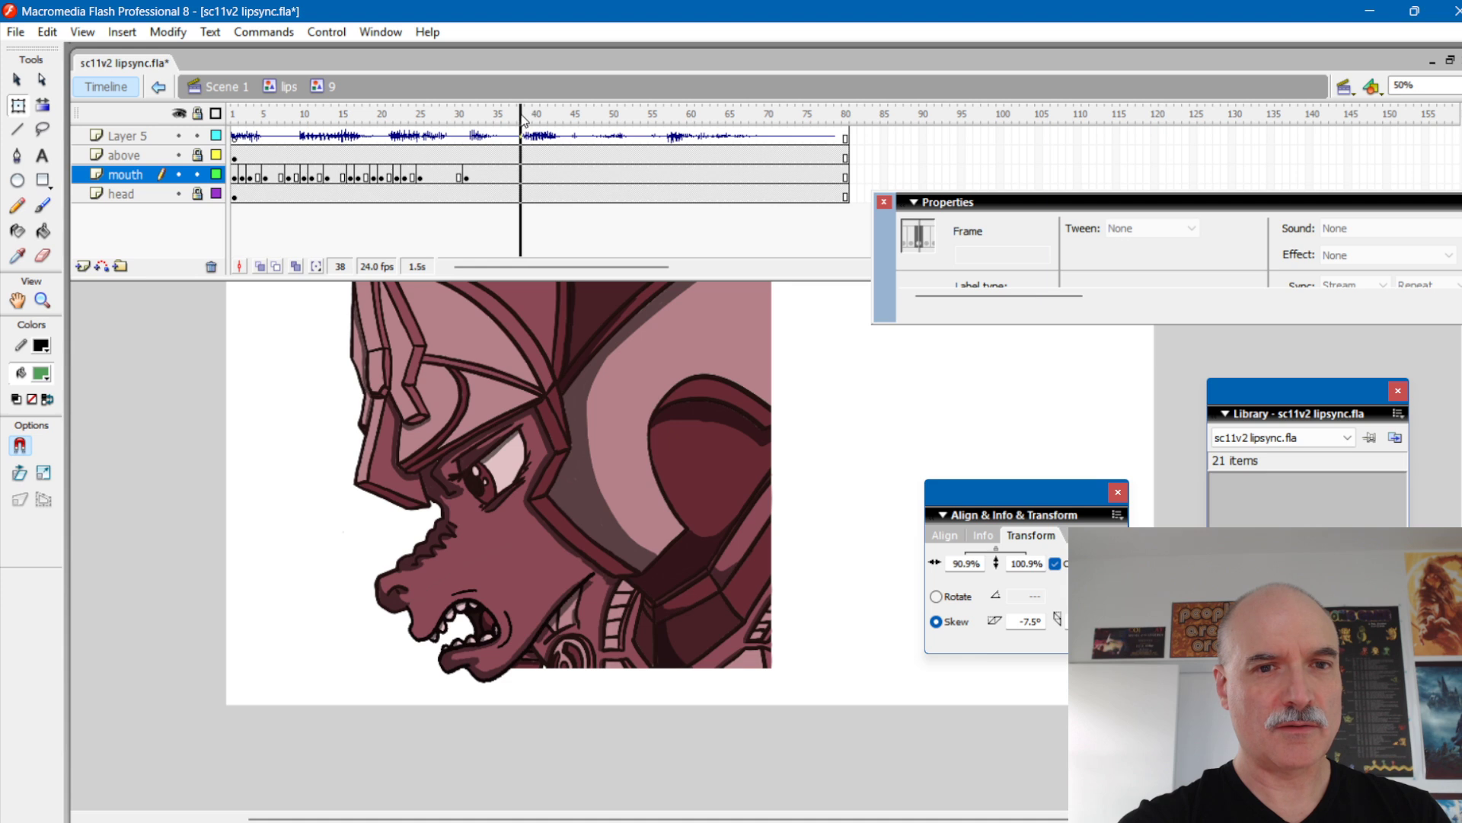
pyautogui.click(523, 175)
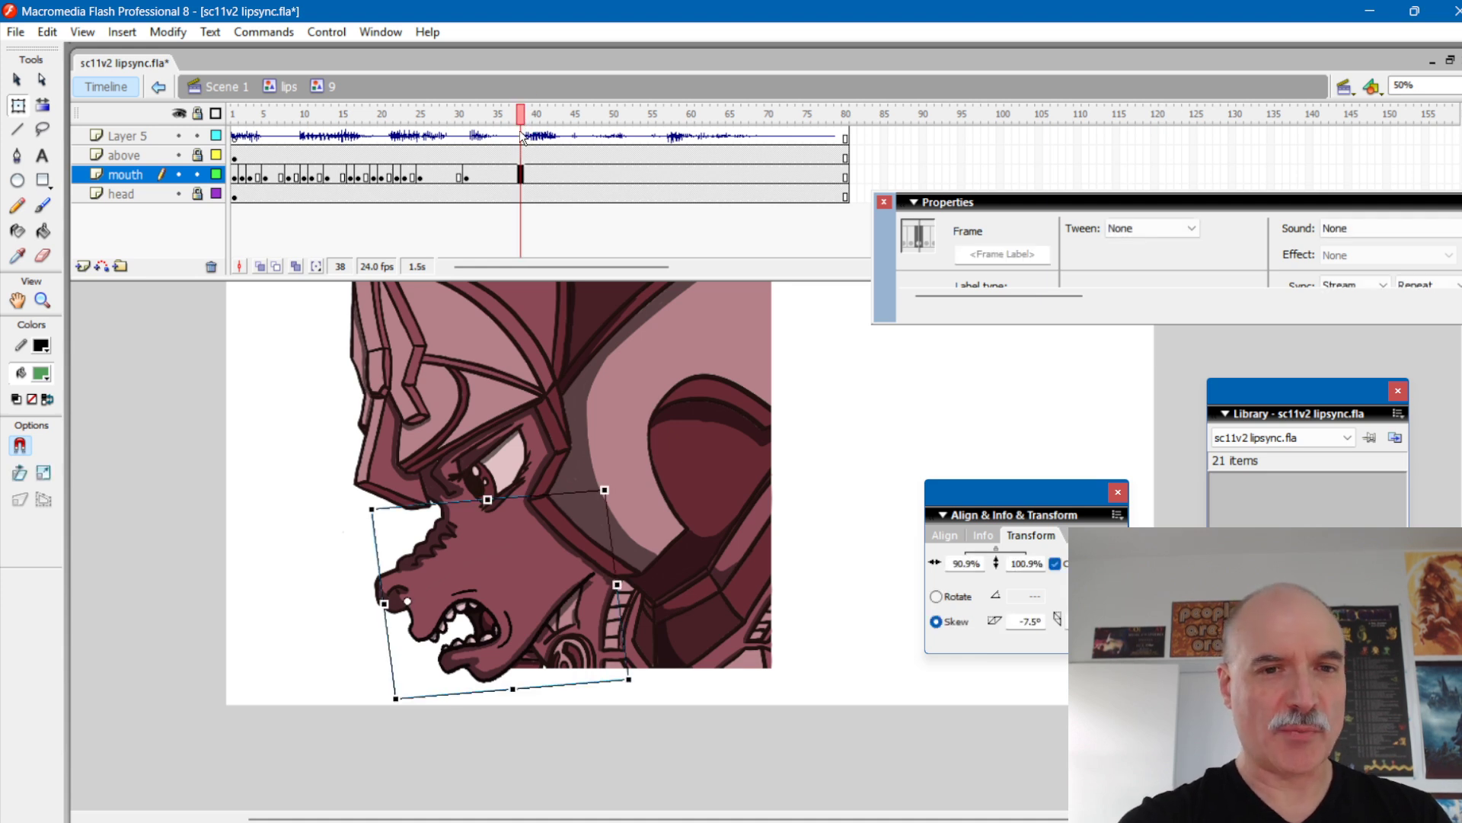
# Step: Insert a keyframe on the mouth layer at frame 28 and set the mouth instance's first frame there to 10
pyautogui.click(418, 120)
pyautogui.moveTo(419, 120)
pyautogui.mouseDown()
pyautogui.moveTo(462, 122)
pyautogui.moveTo(433, 124)
pyautogui.moveTo(444, 126)
pyautogui.mouseUp()
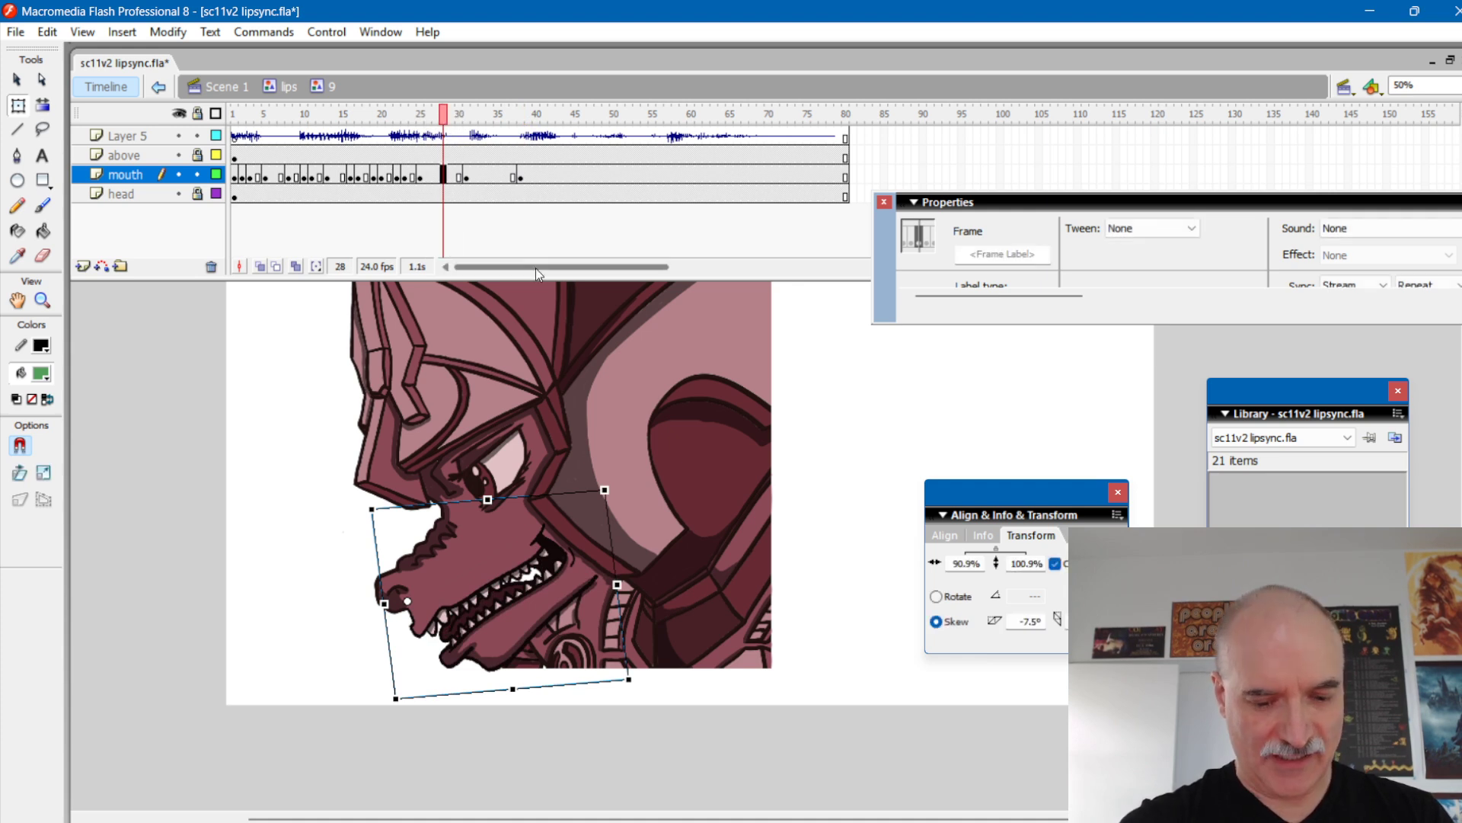
pyautogui.click(532, 567)
pyautogui.doubleClick(1247, 252)
pyautogui.press('Return')
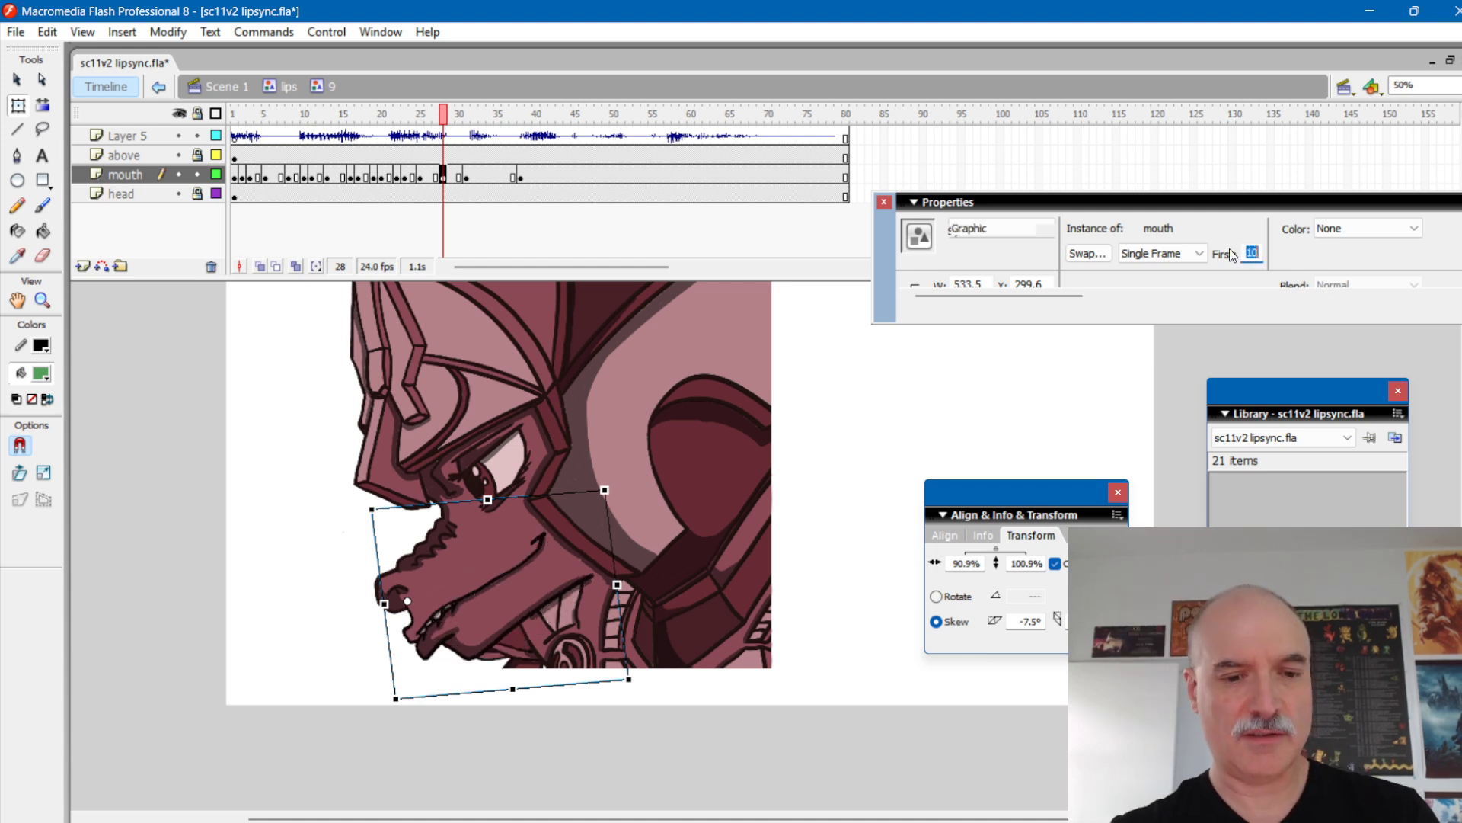
# Step: Select the mouth instance at frame 27 and set its first frame to 1
pyautogui.moveTo(423, 121); pyautogui.dragTo(437, 122)
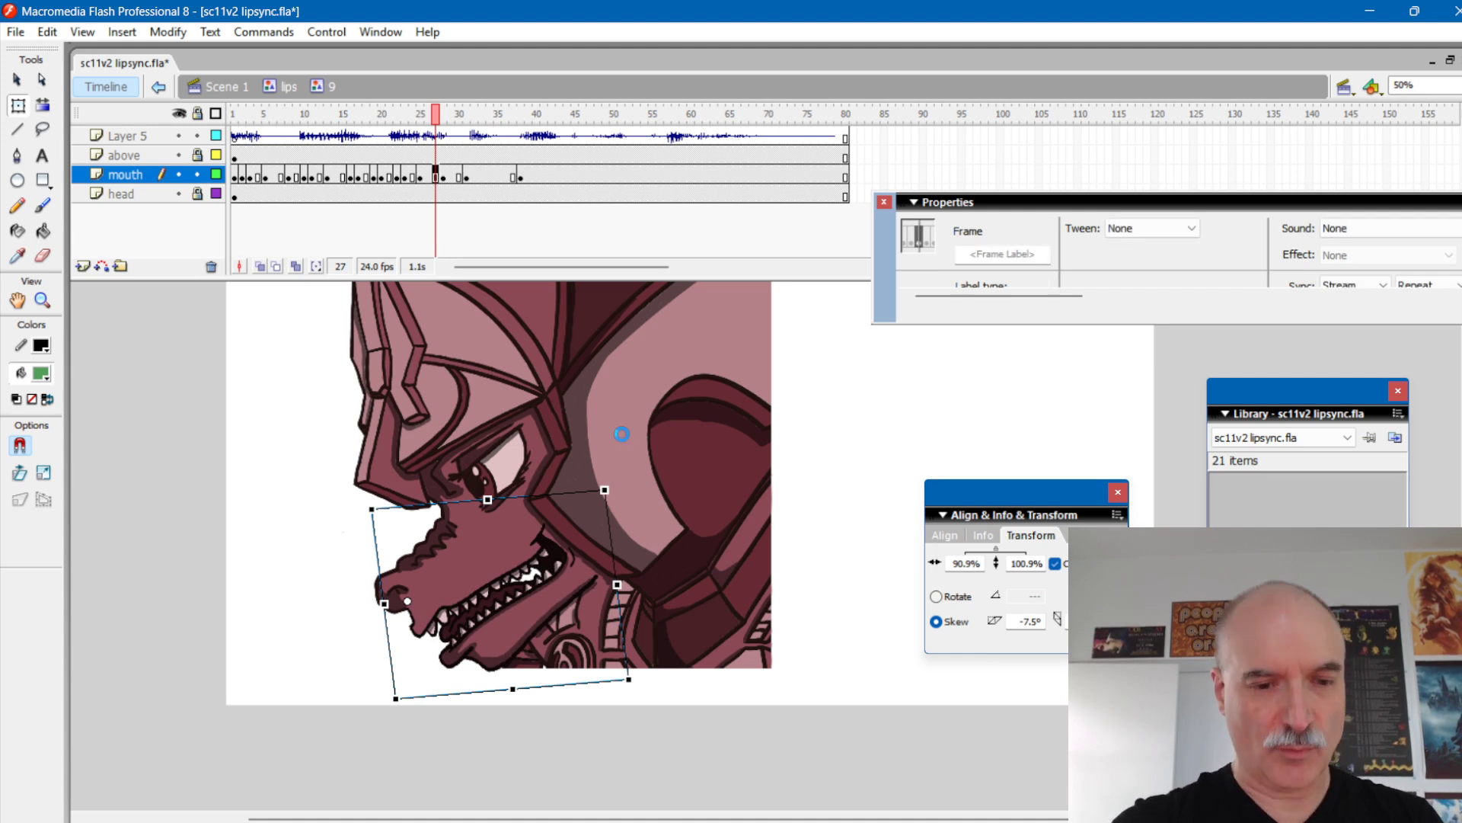
pyautogui.click(544, 566)
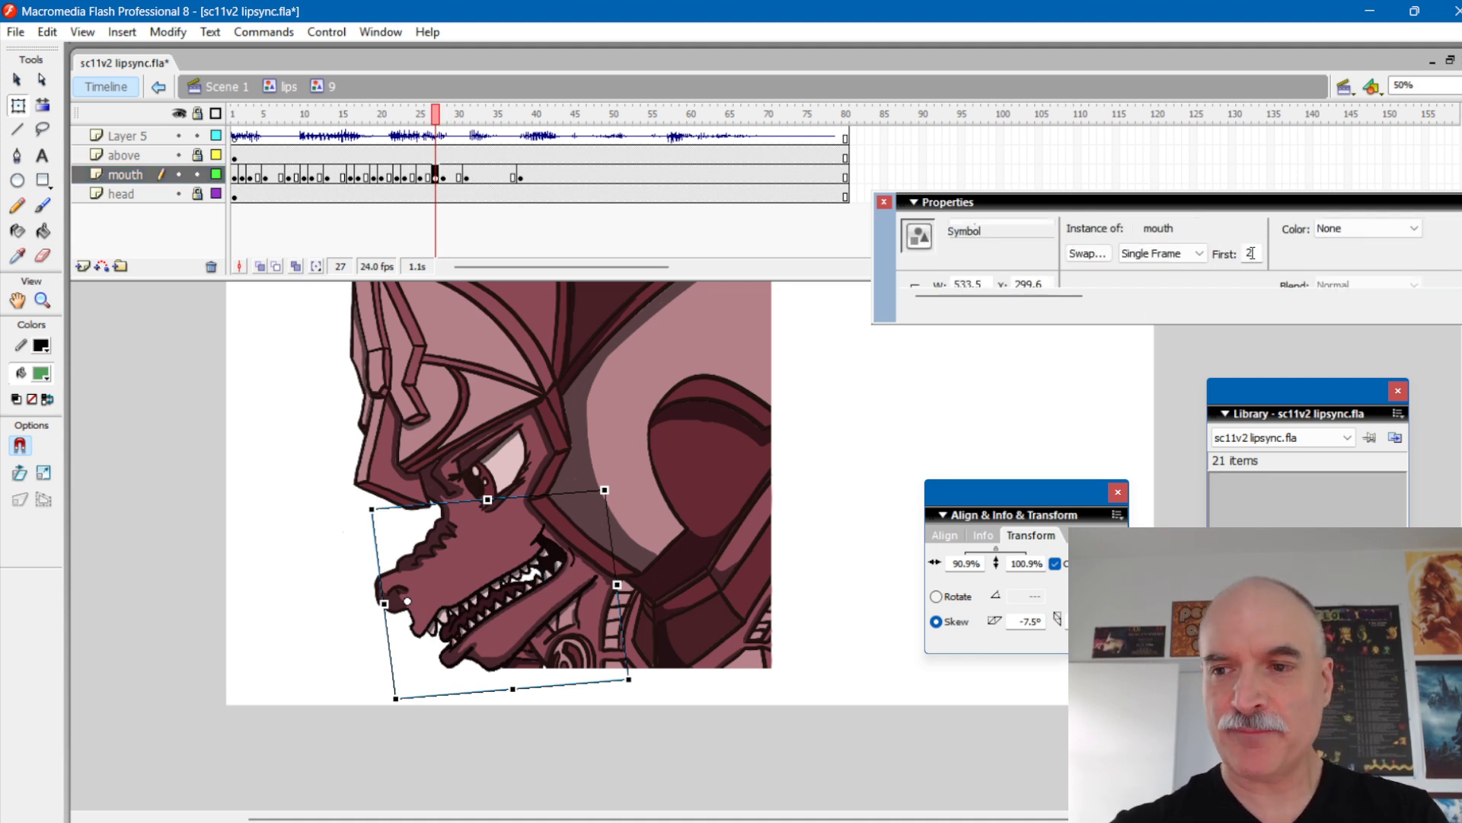
pyautogui.doubleClick(1251, 254)
pyautogui.write('1')
pyautogui.press('Return')
# Step: Scrub the dialogue between frames 31 and 35, insert a keyframe on the mouth layer at frame 34, and select the mouth instance
pyautogui.moveTo(445, 113)
pyautogui.mouseDown()
pyautogui.moveTo(432, 116)
pyautogui.moveTo(477, 121)
pyautogui.moveTo(464, 130)
pyautogui.mouseUp()
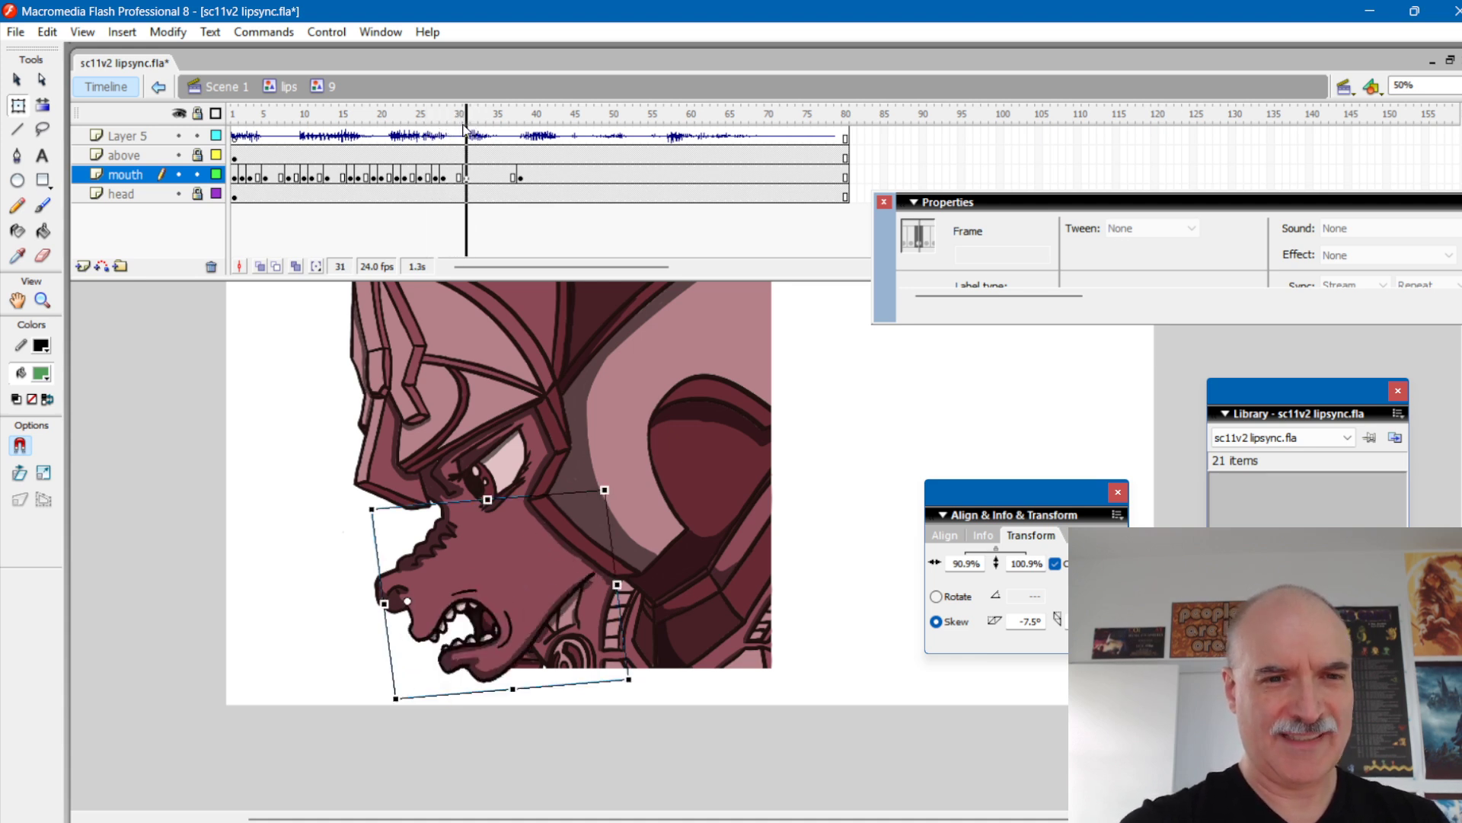
pyautogui.moveTo(466, 116); pyautogui.dragTo(498, 114)
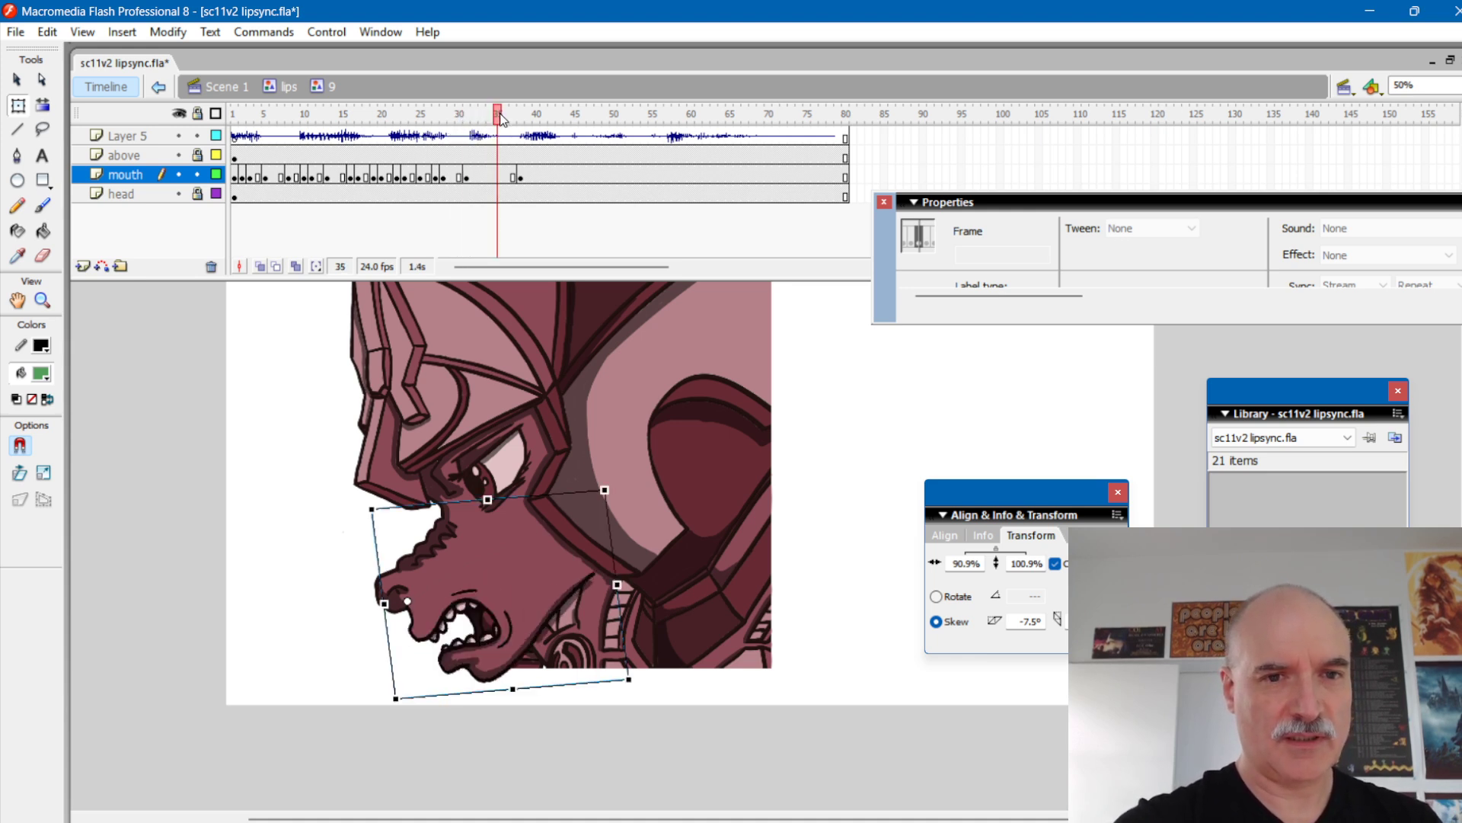
pyautogui.moveTo(496, 116)
pyautogui.mouseDown()
pyautogui.moveTo(473, 114)
pyautogui.moveTo(535, 115)
pyautogui.moveTo(474, 114)
pyautogui.mouseUp()
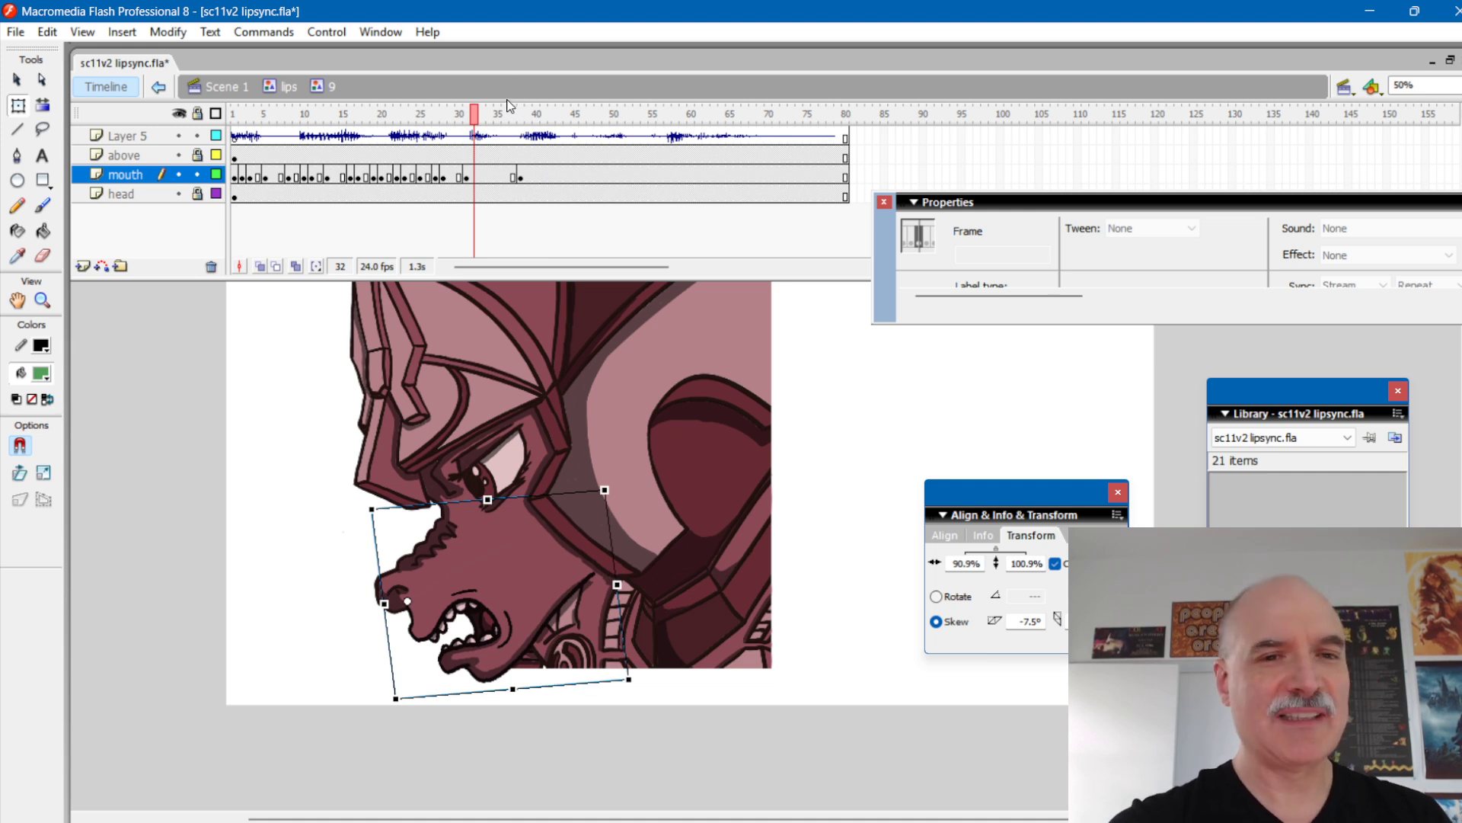
pyautogui.moveTo(474, 116); pyautogui.dragTo(493, 116)
pyautogui.click(492, 178)
pyautogui.click(541, 539)
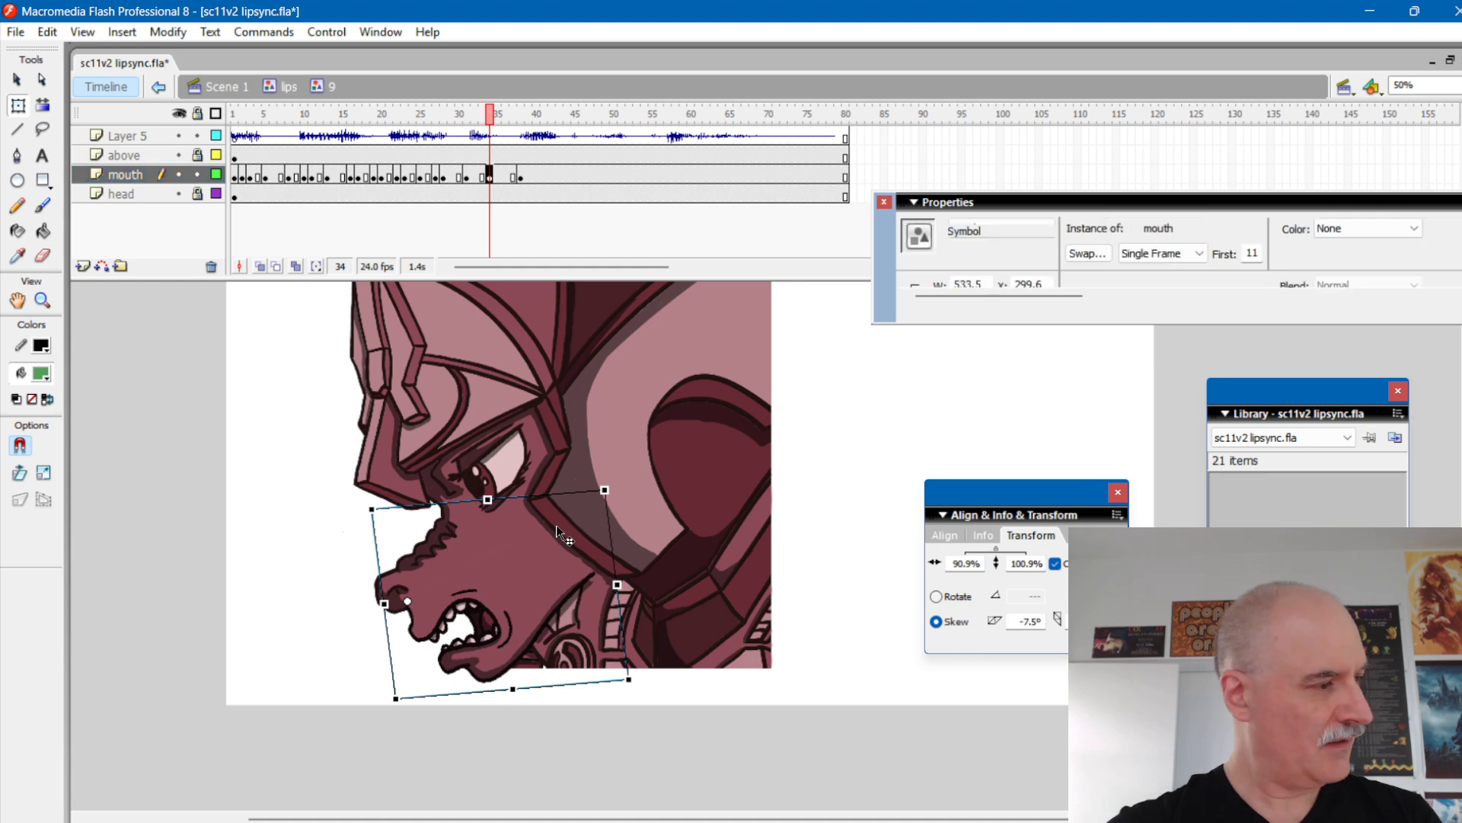
# Step: Set the mouth instance's first frame to 2 at frame 34
pyautogui.doubleClick(1252, 252)
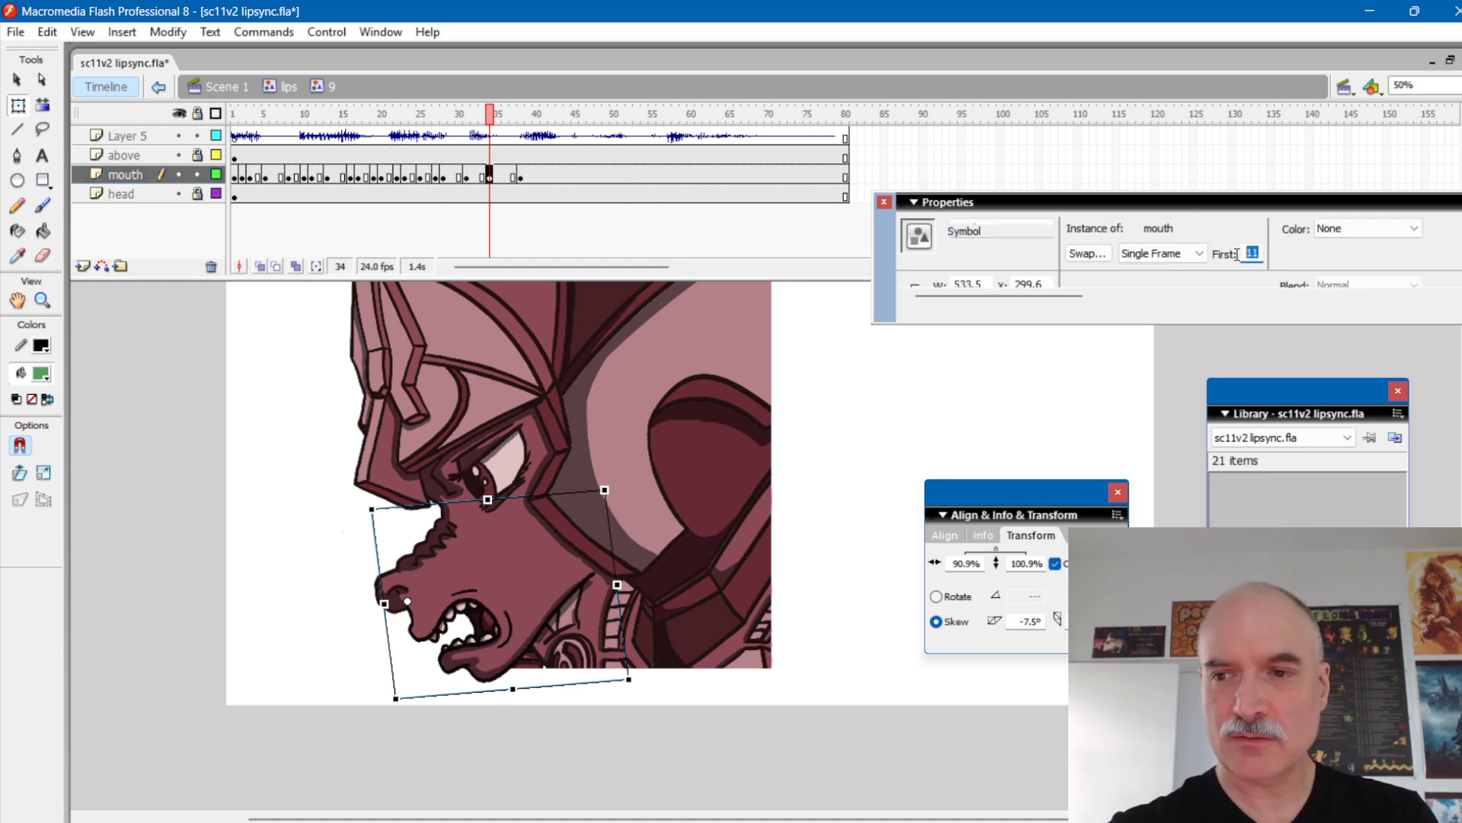
pyautogui.write('1')
pyautogui.press('Return')
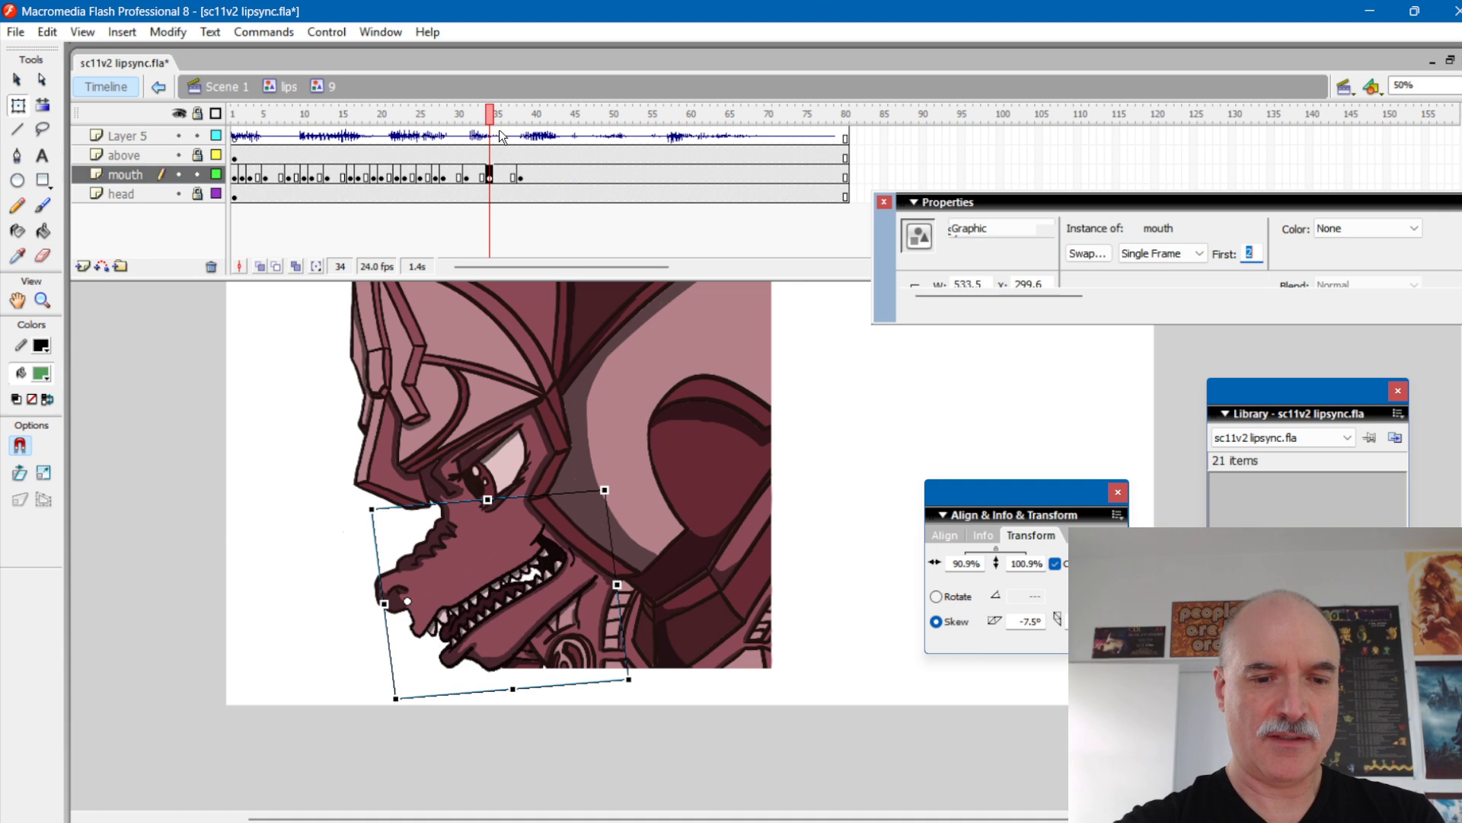
pyautogui.write('3')
pyautogui.press('Return')
pyautogui.press('Return')
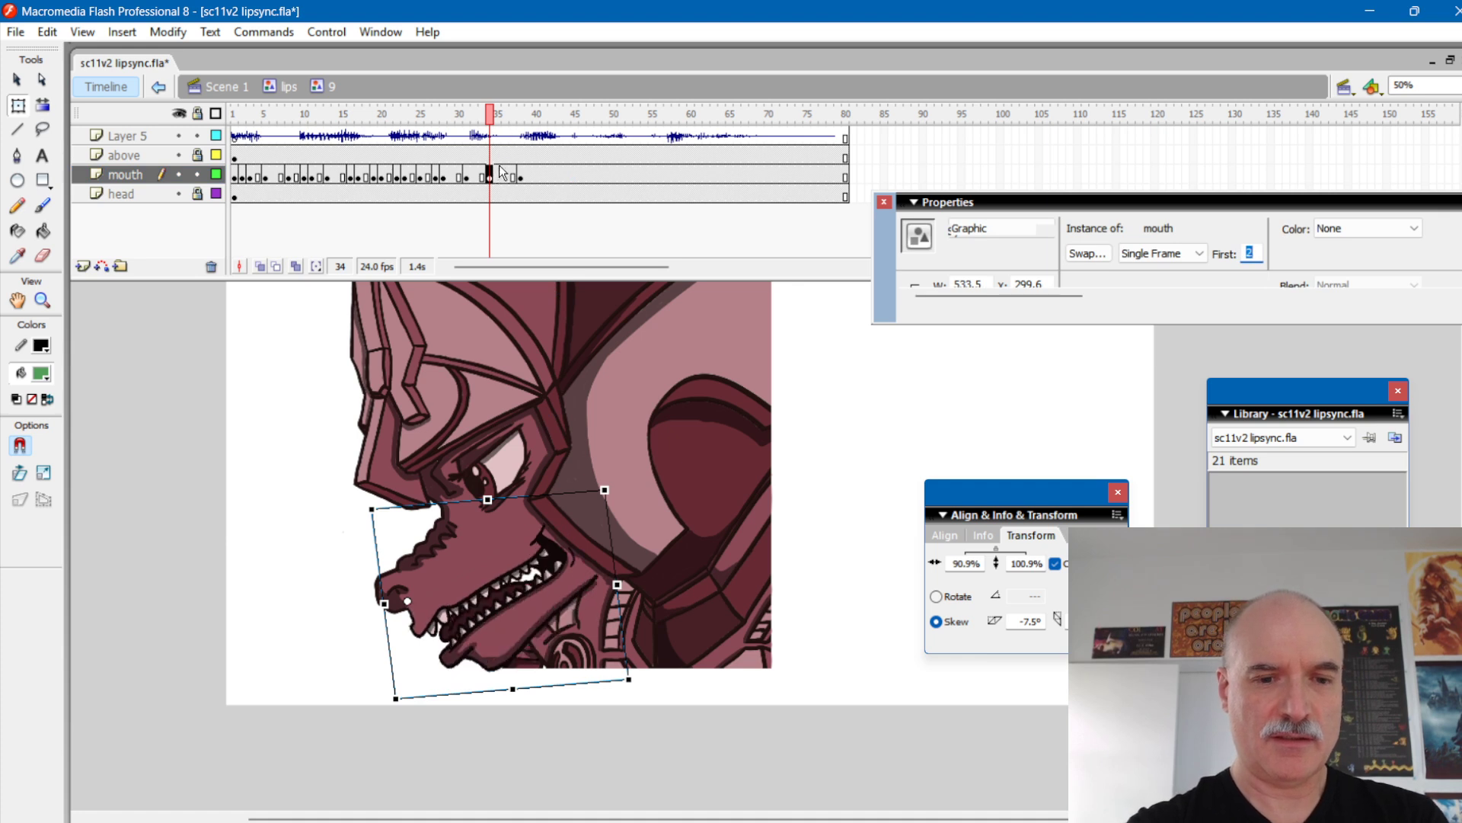
# Step: Insert a keyframe on the mouth layer at frame 36
pyautogui.click(499, 177)
pyautogui.moveTo(502, 116)
pyautogui.mouseDown()
pyautogui.moveTo(519, 120)
pyautogui.moveTo(506, 117)
pyautogui.mouseUp()
pyautogui.click(508, 171)
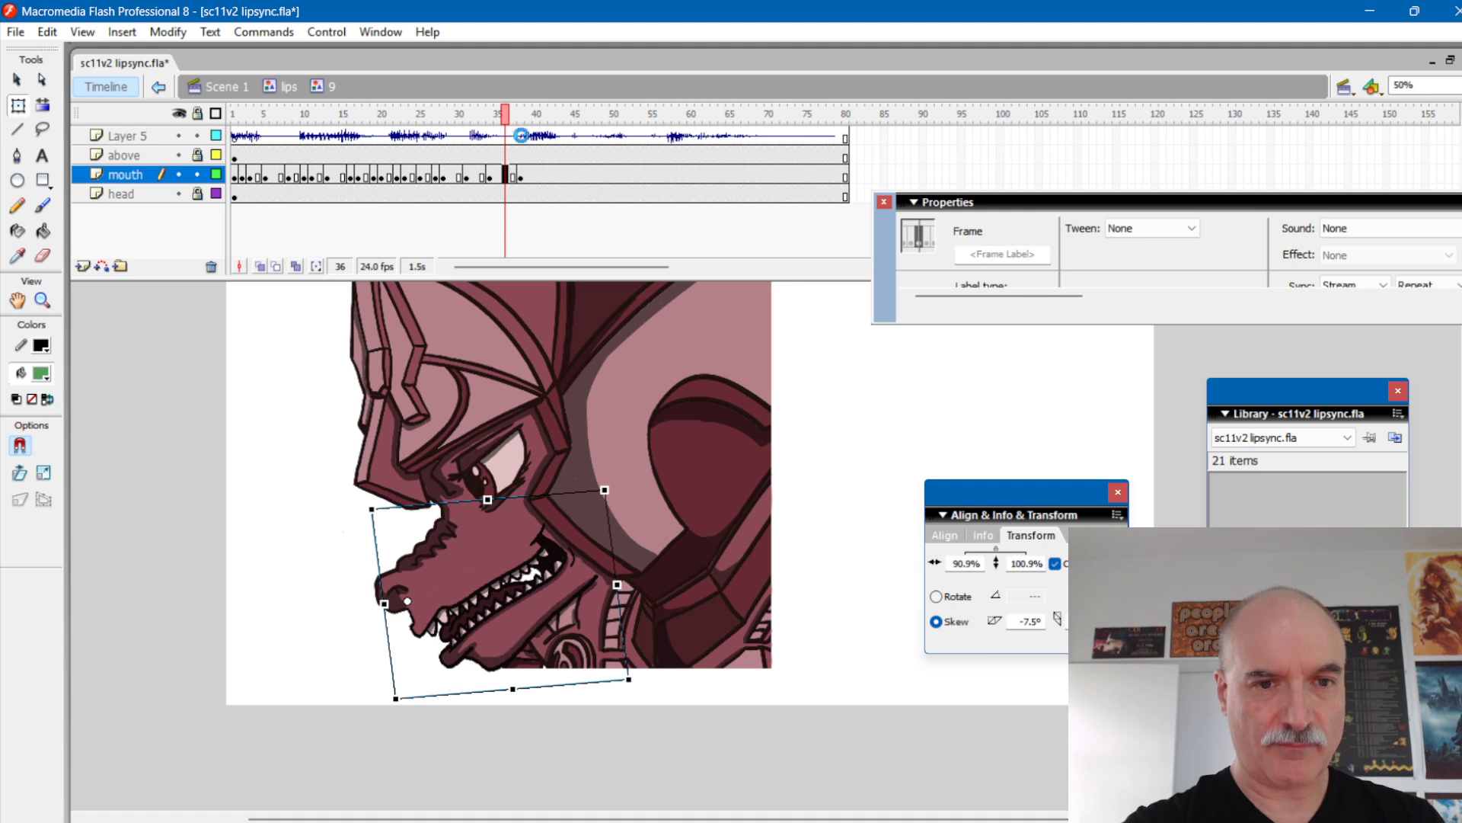
# Step: Return to the frame 34 keyframe and set the mouth instance's first frame to 1
pyautogui.press(',')
pyautogui.press(',')
pyautogui.click(538, 551)
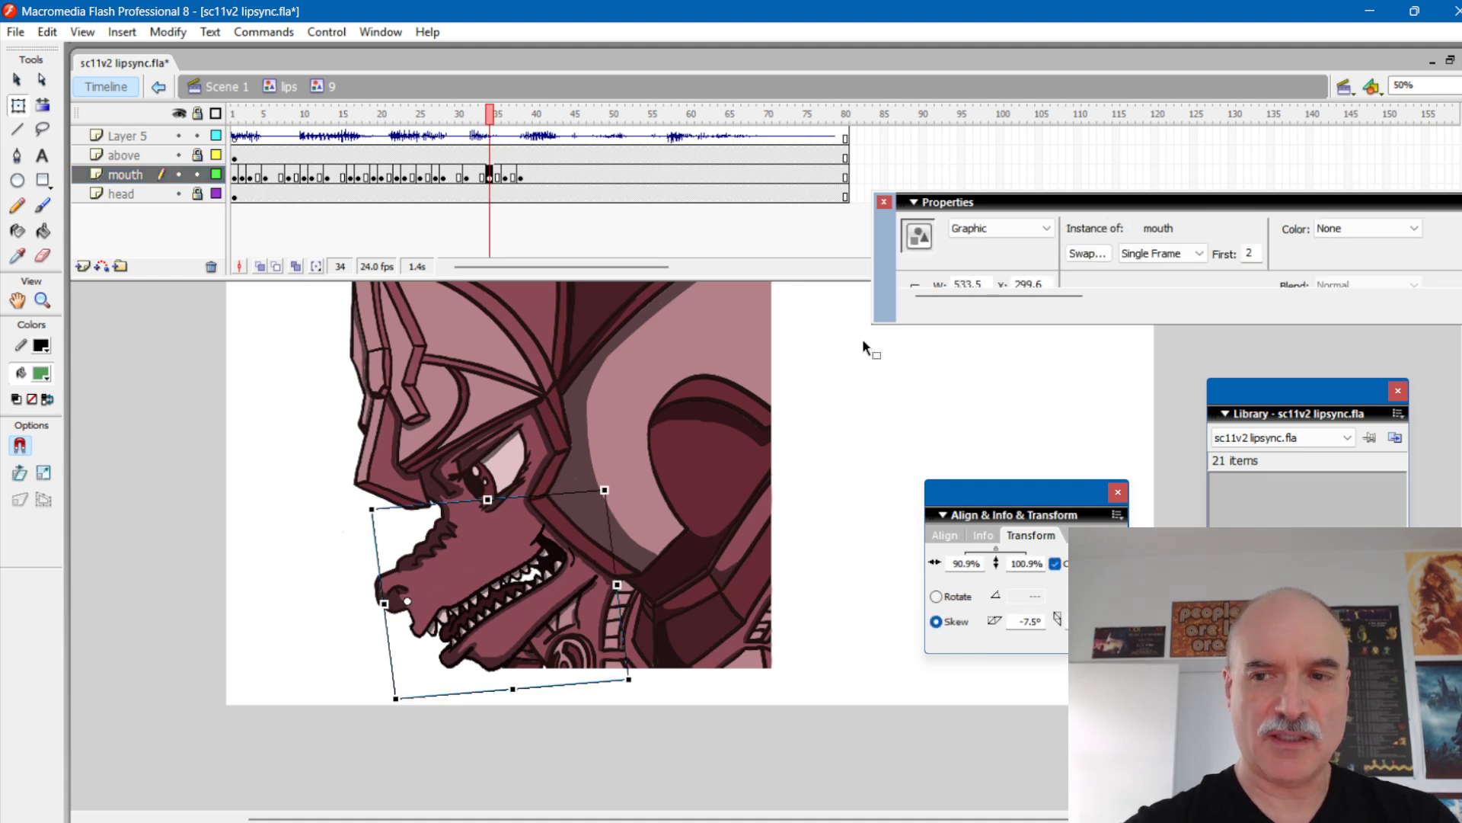
pyautogui.write('1')
pyautogui.press('Return')
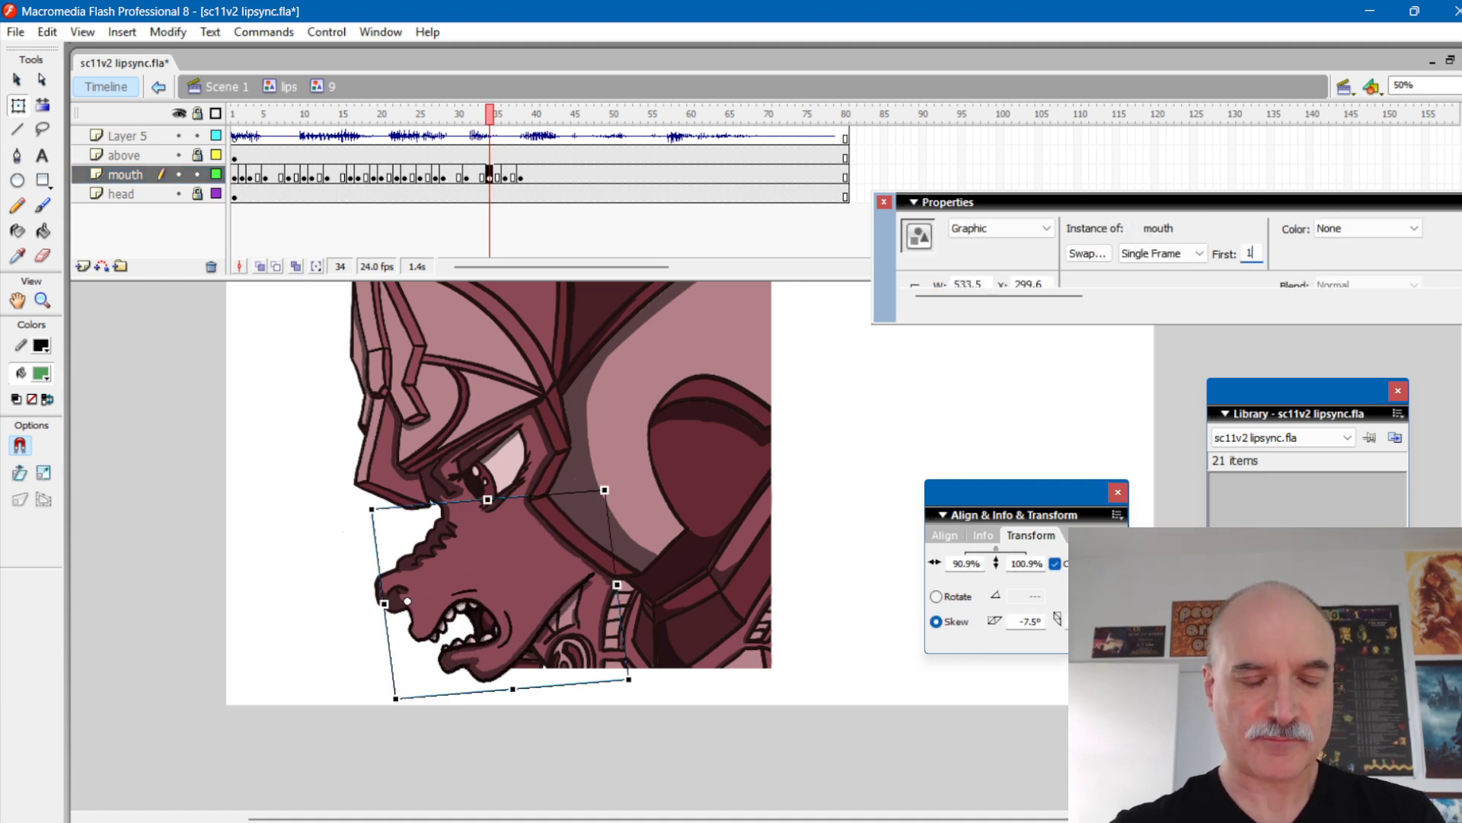
# Step: Scrub back to frame 31 and try different first-frame drawings for the mouth instance there, including 3, 6 and 8
pyautogui.click(502, 120)
pyautogui.moveTo(501, 120)
pyautogui.mouseDown()
pyautogui.moveTo(528, 122)
pyautogui.moveTo(444, 129)
pyautogui.moveTo(477, 139)
pyautogui.moveTo(435, 126)
pyautogui.moveTo(579, 106)
pyautogui.moveTo(482, 101)
pyautogui.moveTo(464, 128)
pyautogui.mouseUp()
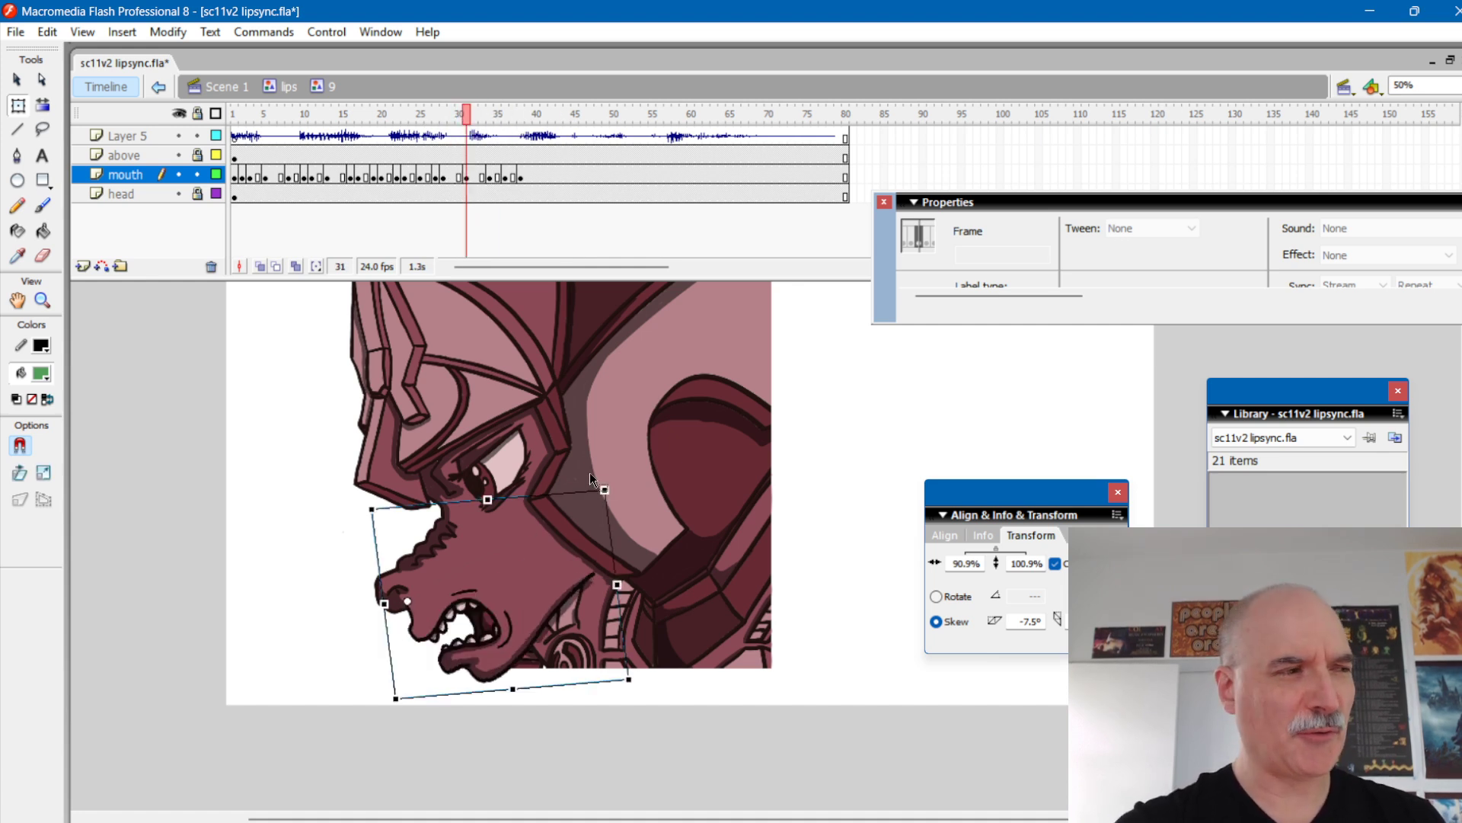
pyautogui.click(526, 579)
pyautogui.moveTo(1259, 254); pyautogui.dragTo(1217, 244)
pyautogui.write('3')
pyautogui.press('Return')
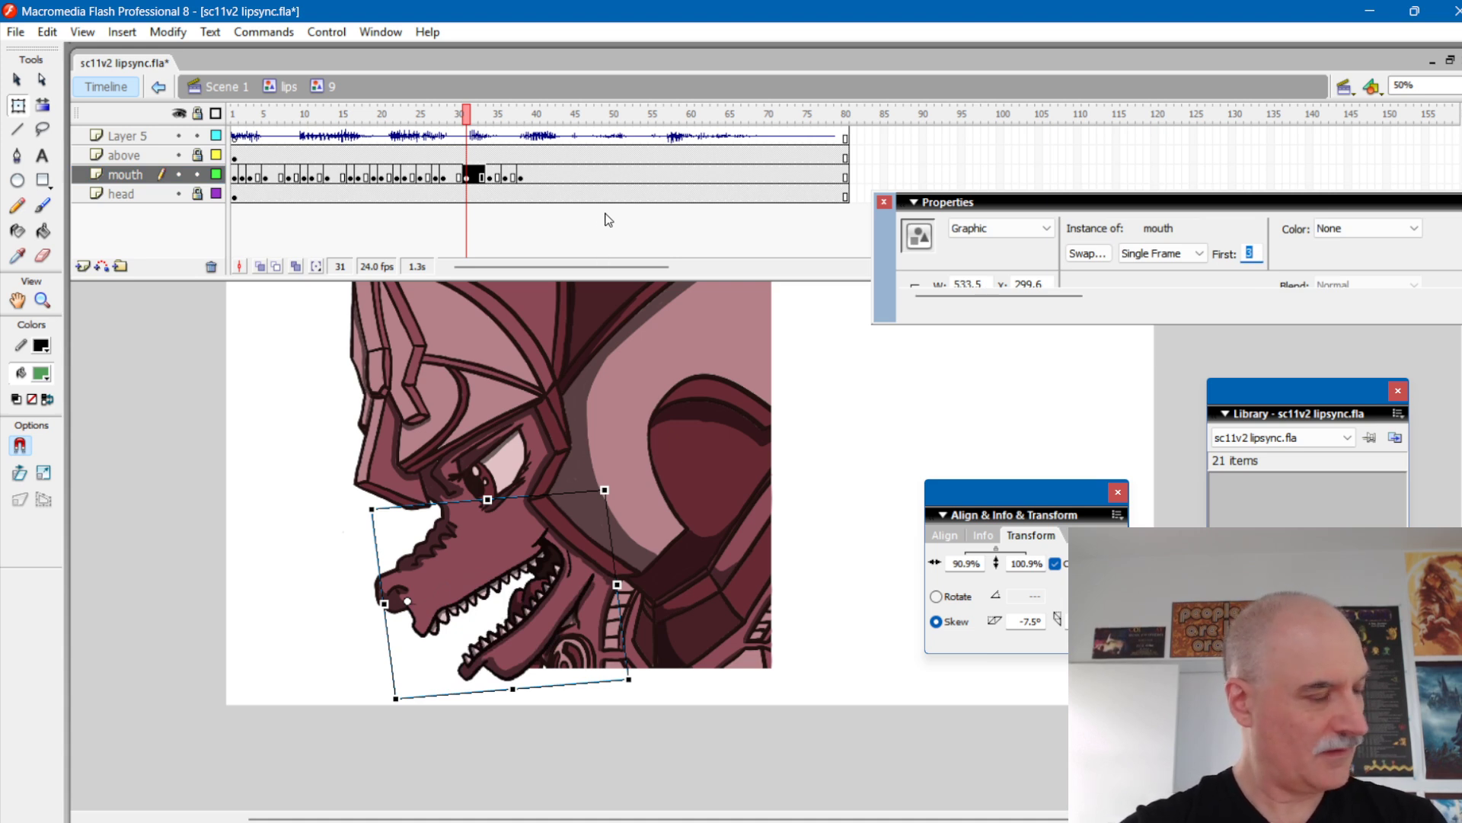
pyautogui.write('5')
pyautogui.press('Return')
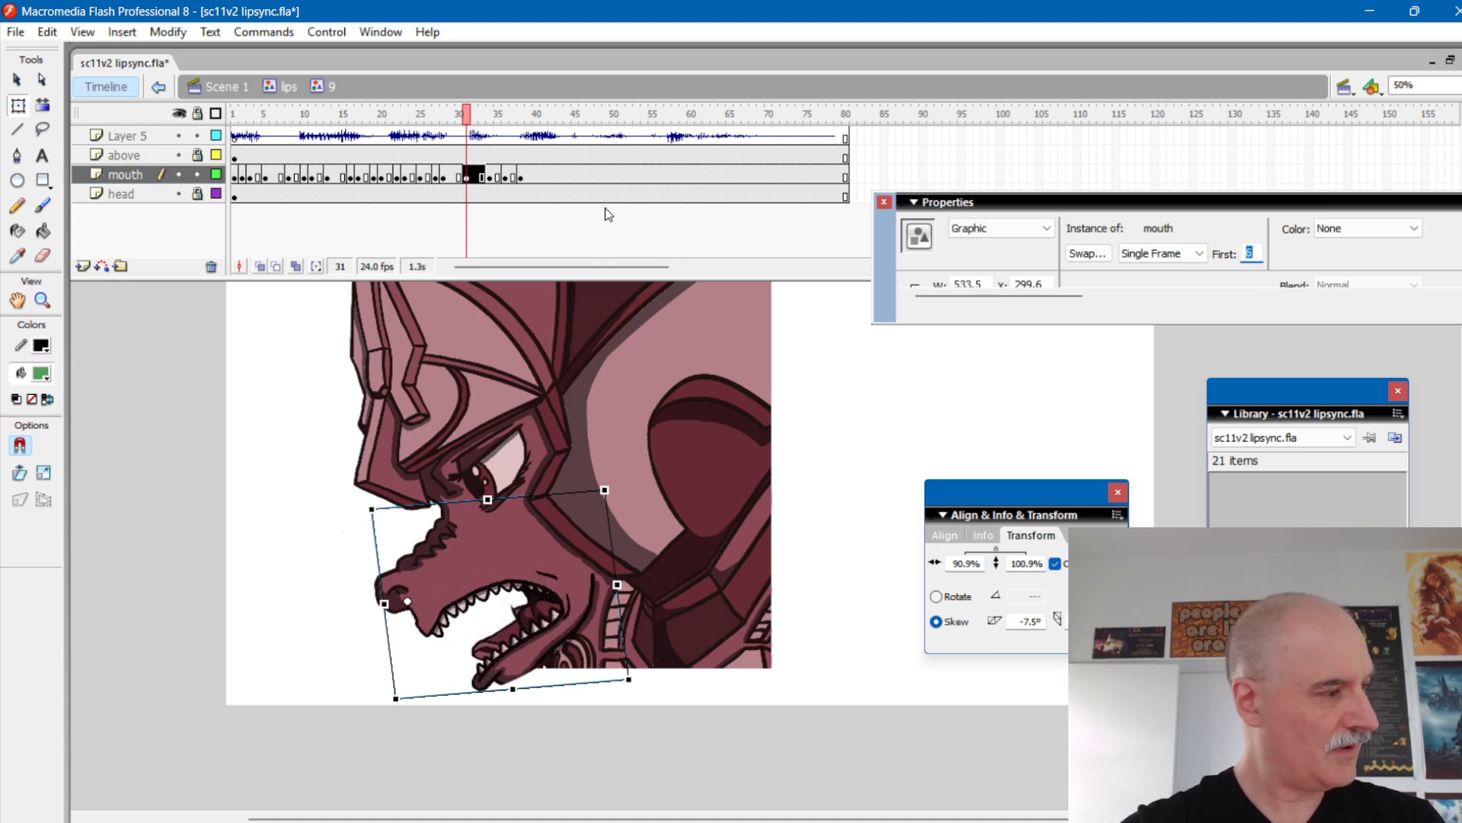
pyautogui.write('3')
pyautogui.press('Return')
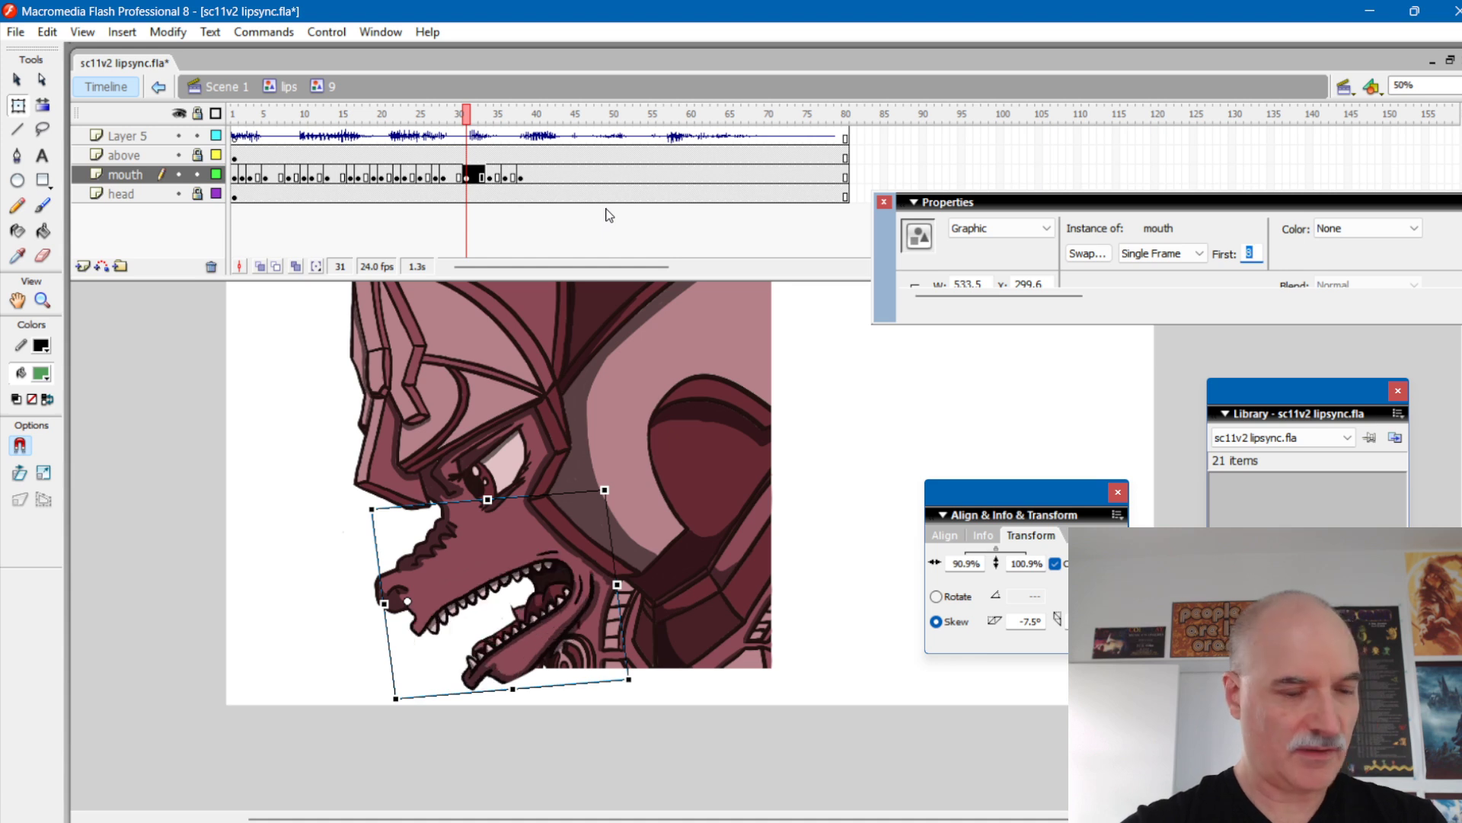
pyautogui.write('2')
pyautogui.press('Return')
# Step: Insert keyframes on the mouth layer at frames 44 and 42, and select the mouth instance at frame 42
pyautogui.moveTo(474, 120)
pyautogui.mouseDown()
pyautogui.moveTo(460, 115)
pyautogui.moveTo(506, 116)
pyautogui.moveTo(447, 115)
pyautogui.moveTo(458, 132)
pyautogui.moveTo(491, 128)
pyautogui.moveTo(444, 130)
pyautogui.moveTo(610, 122)
pyautogui.moveTo(499, 116)
pyautogui.moveTo(586, 114)
pyautogui.moveTo(568, 115)
pyautogui.mouseUp()
pyautogui.click(568, 176)
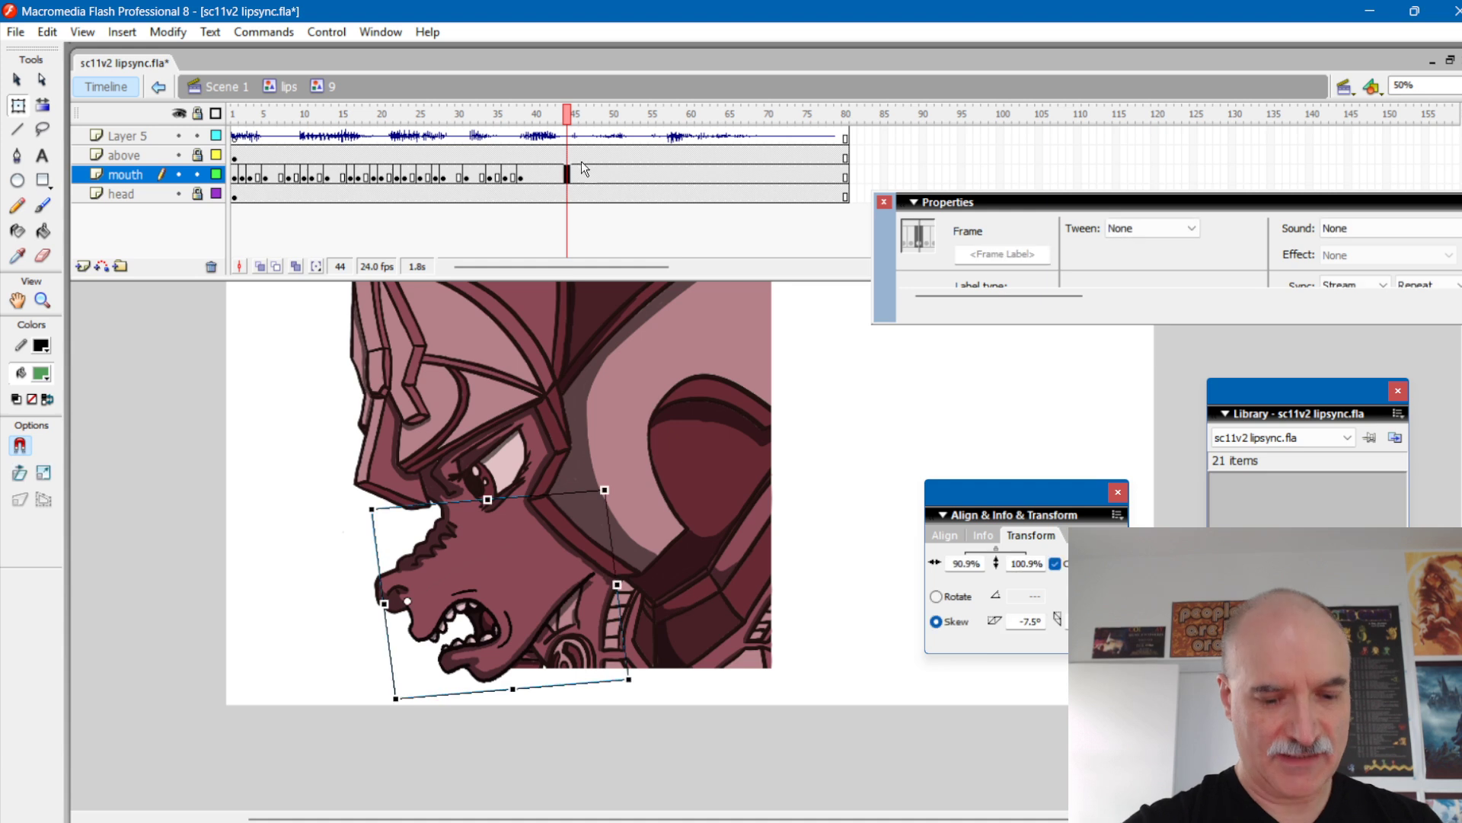
pyautogui.press(',')
pyautogui.press(',')
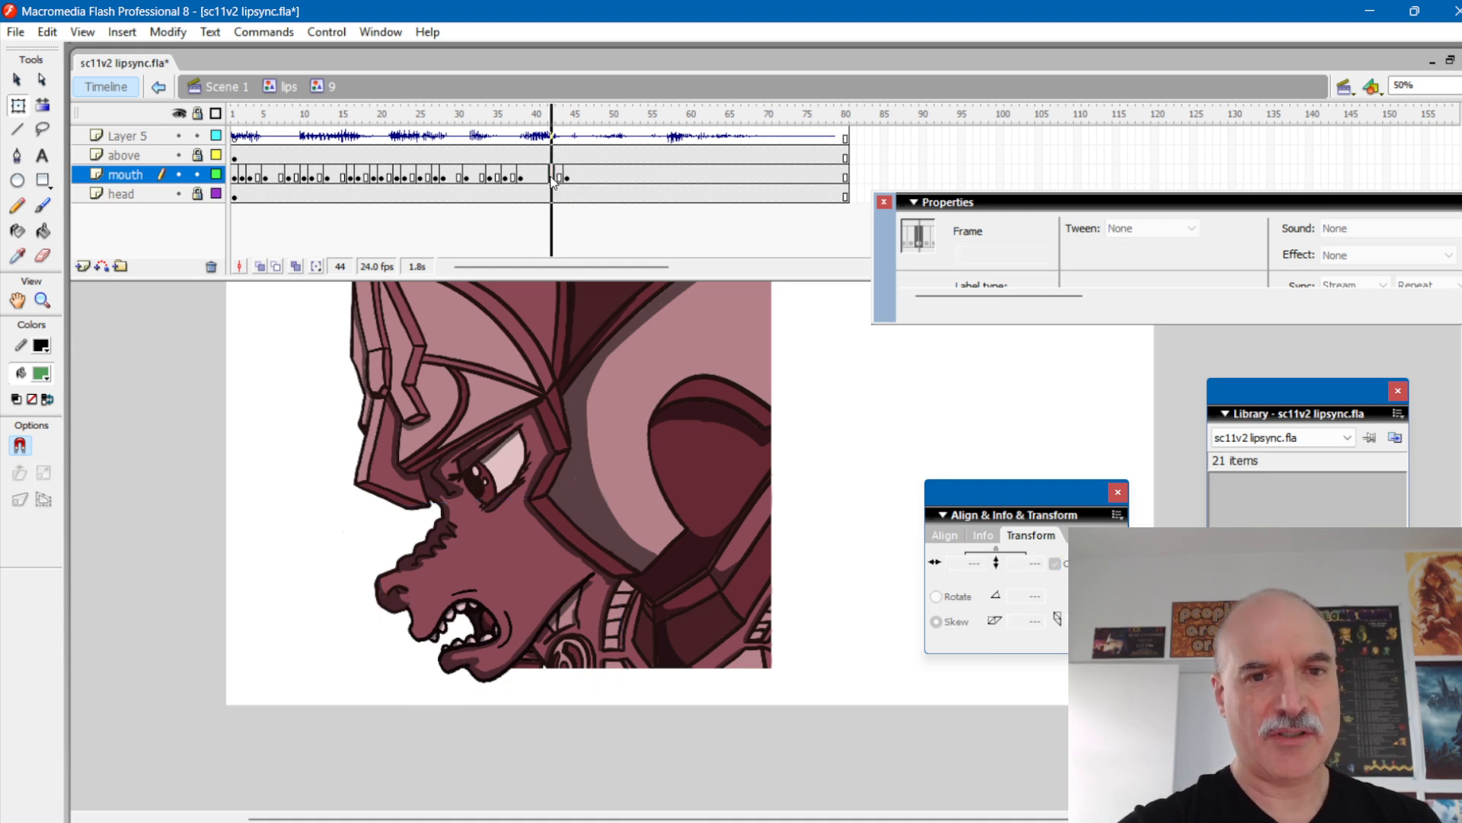
pyautogui.press(',')
pyautogui.press('.')
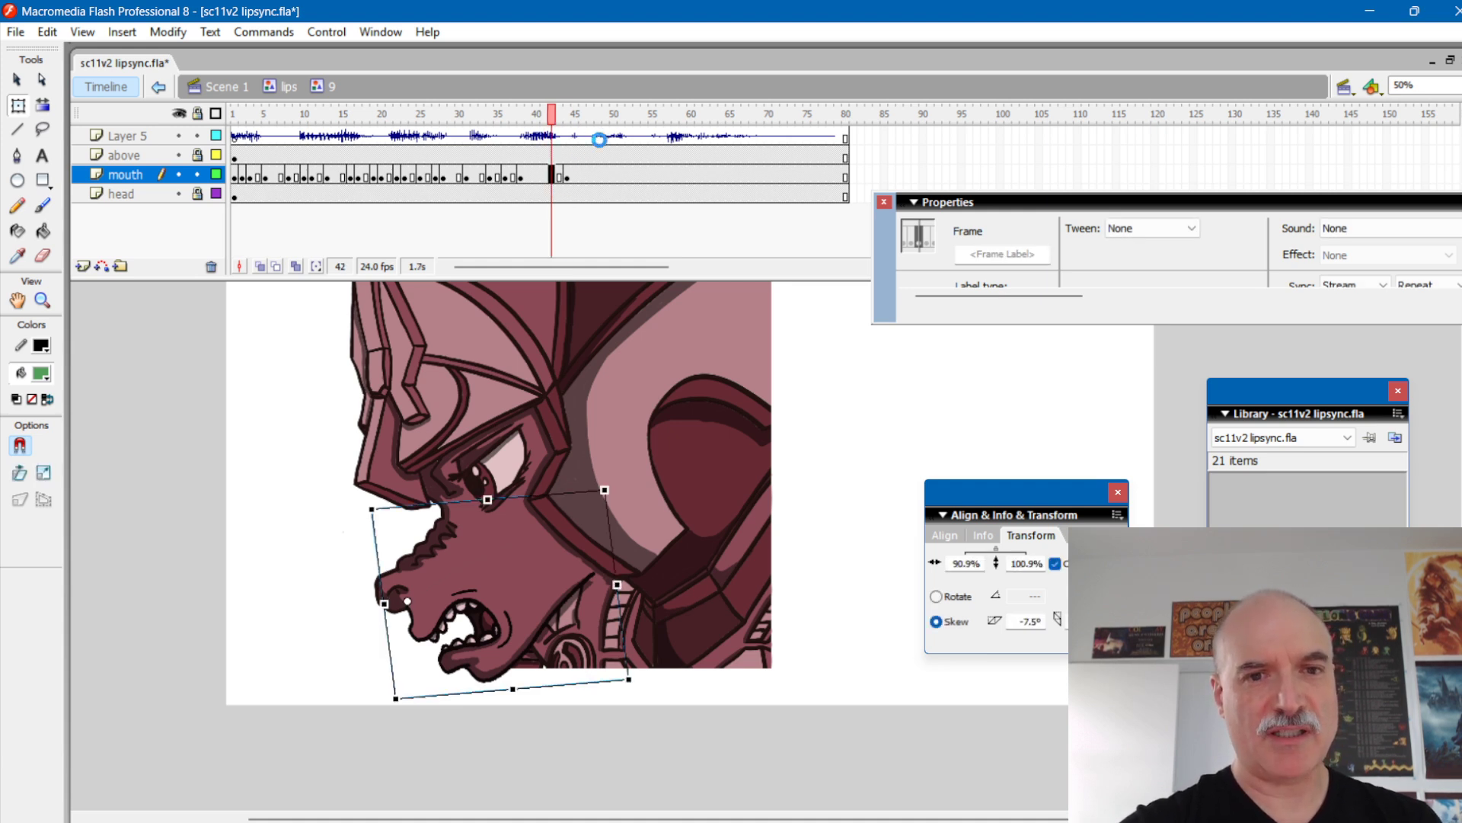
pyautogui.click(559, 562)
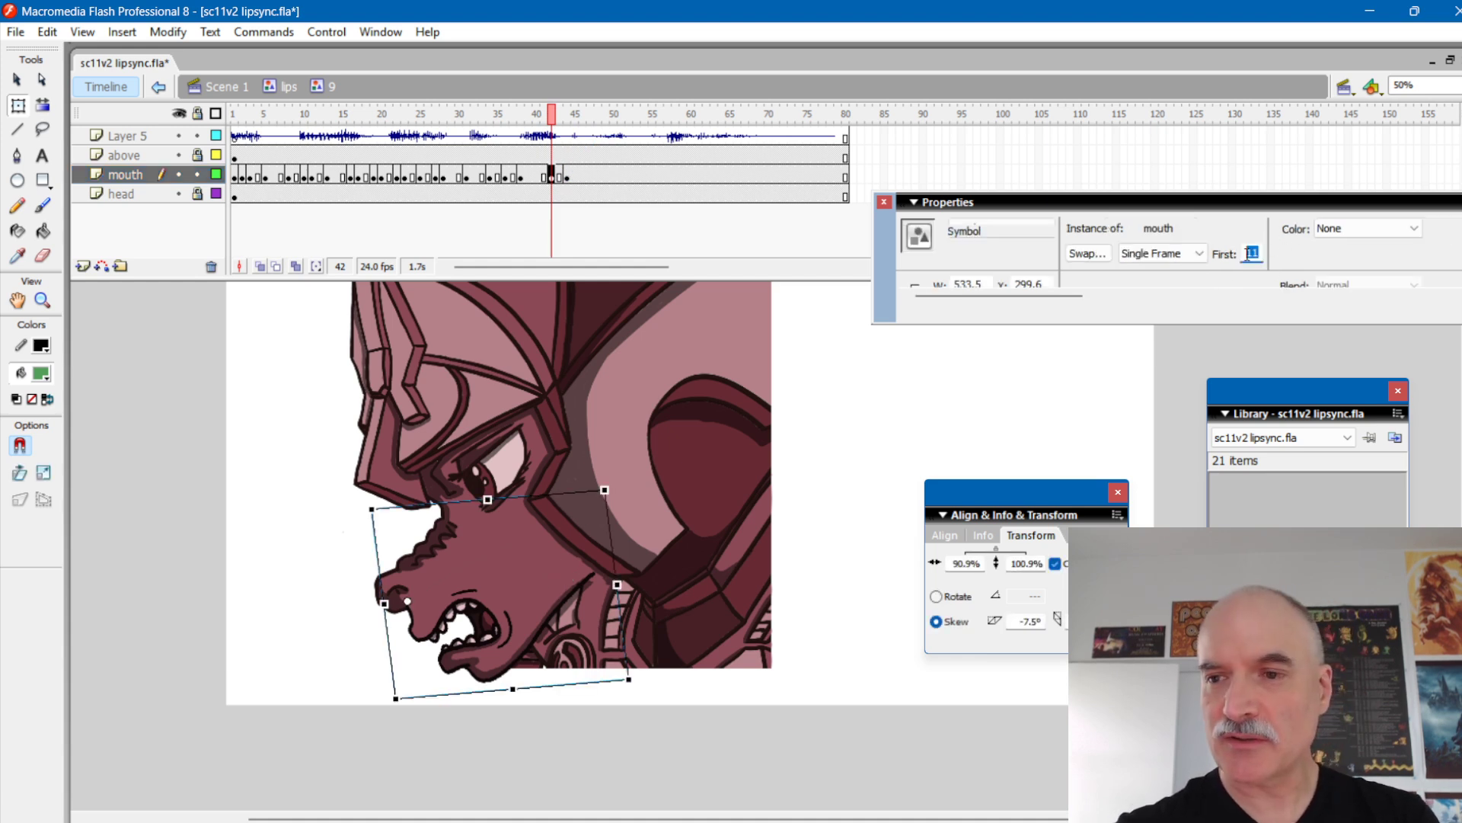
# Step: Select the mouth instance at frame 44 and set its first frame to 2
pyautogui.press('.')
pyautogui.press('.')
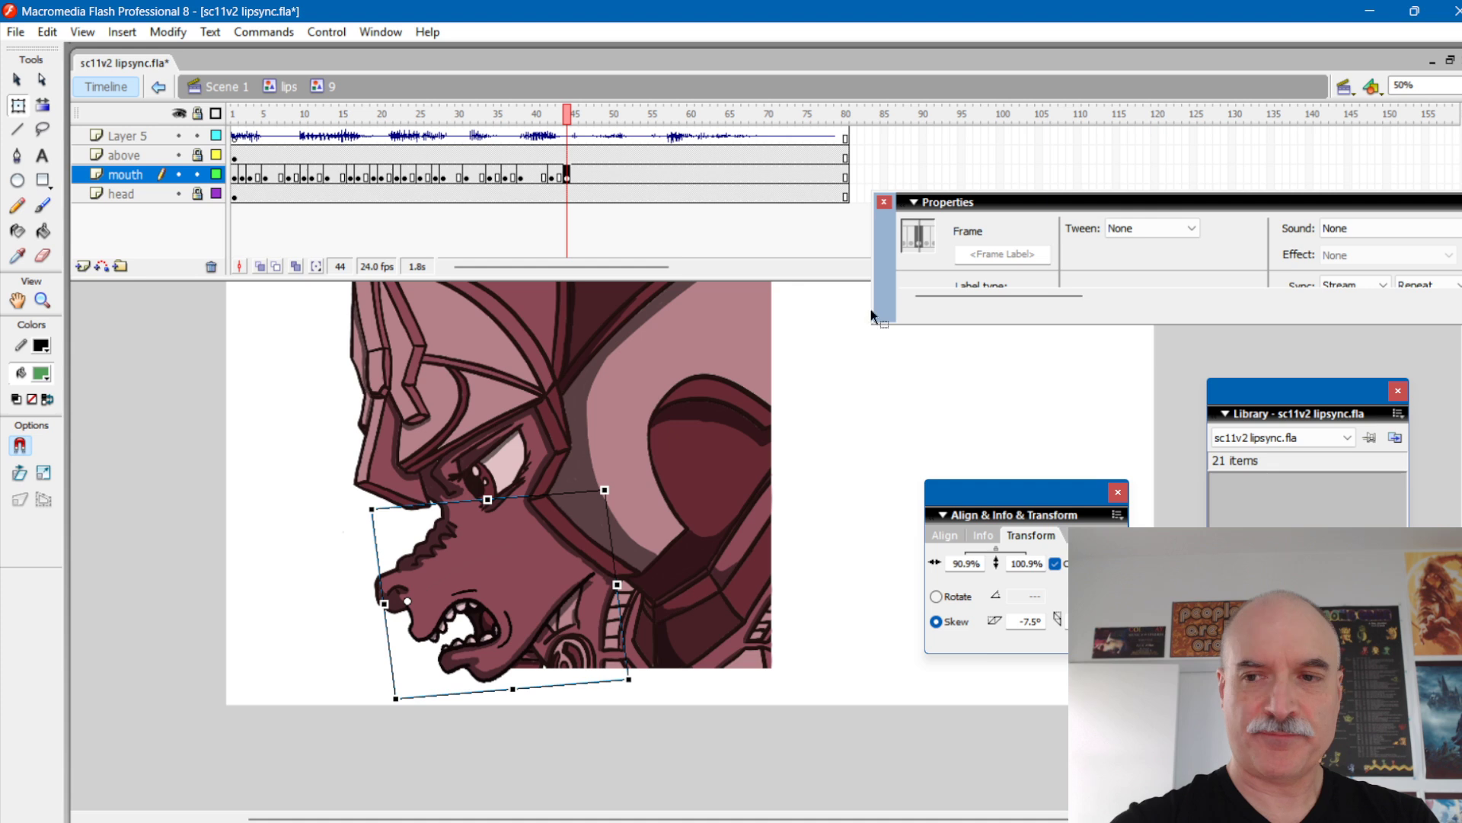
pyautogui.click(559, 585)
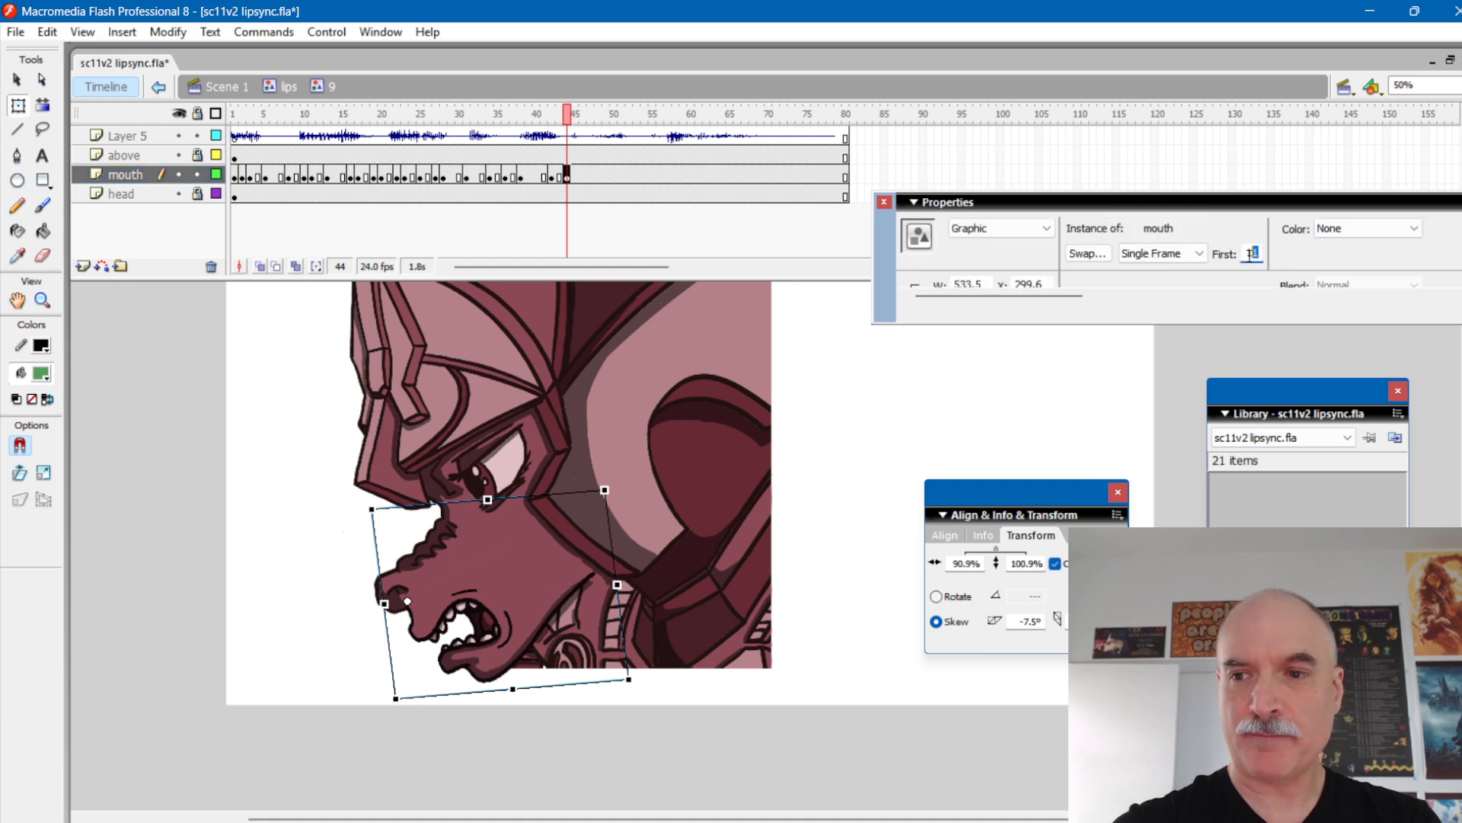
pyautogui.write('2')
pyautogui.press('Return')
# Step: Insert a keyframe on the mouth layer at frame 40 and set the mouth instance's first frame there to 5
pyautogui.moveTo(568, 116)
pyautogui.mouseDown()
pyautogui.moveTo(516, 118)
pyautogui.moveTo(562, 128)
pyautogui.mouseUp()
pyautogui.click(536, 177)
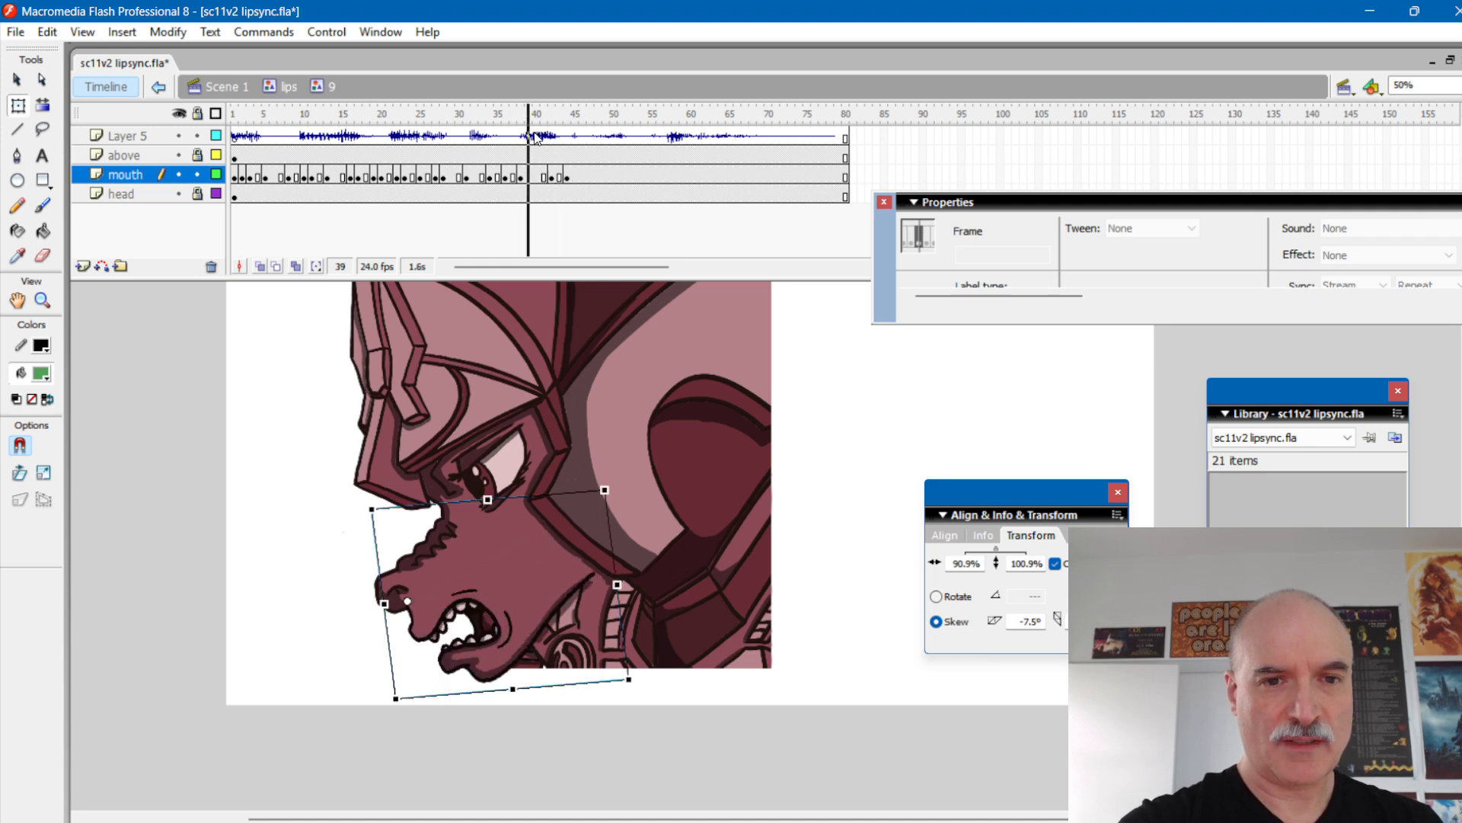
pyautogui.click(539, 176)
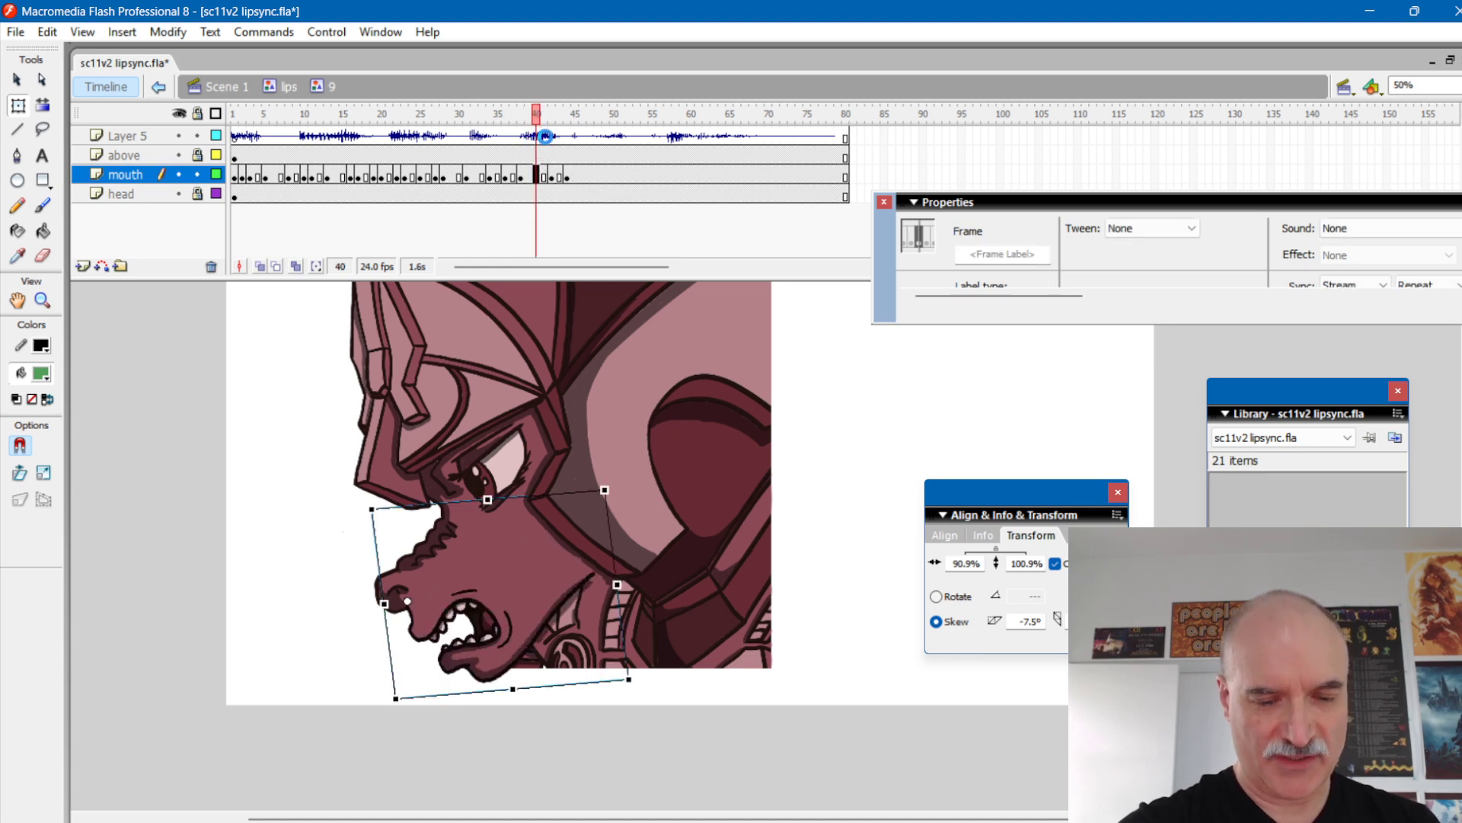
pyautogui.click(533, 601)
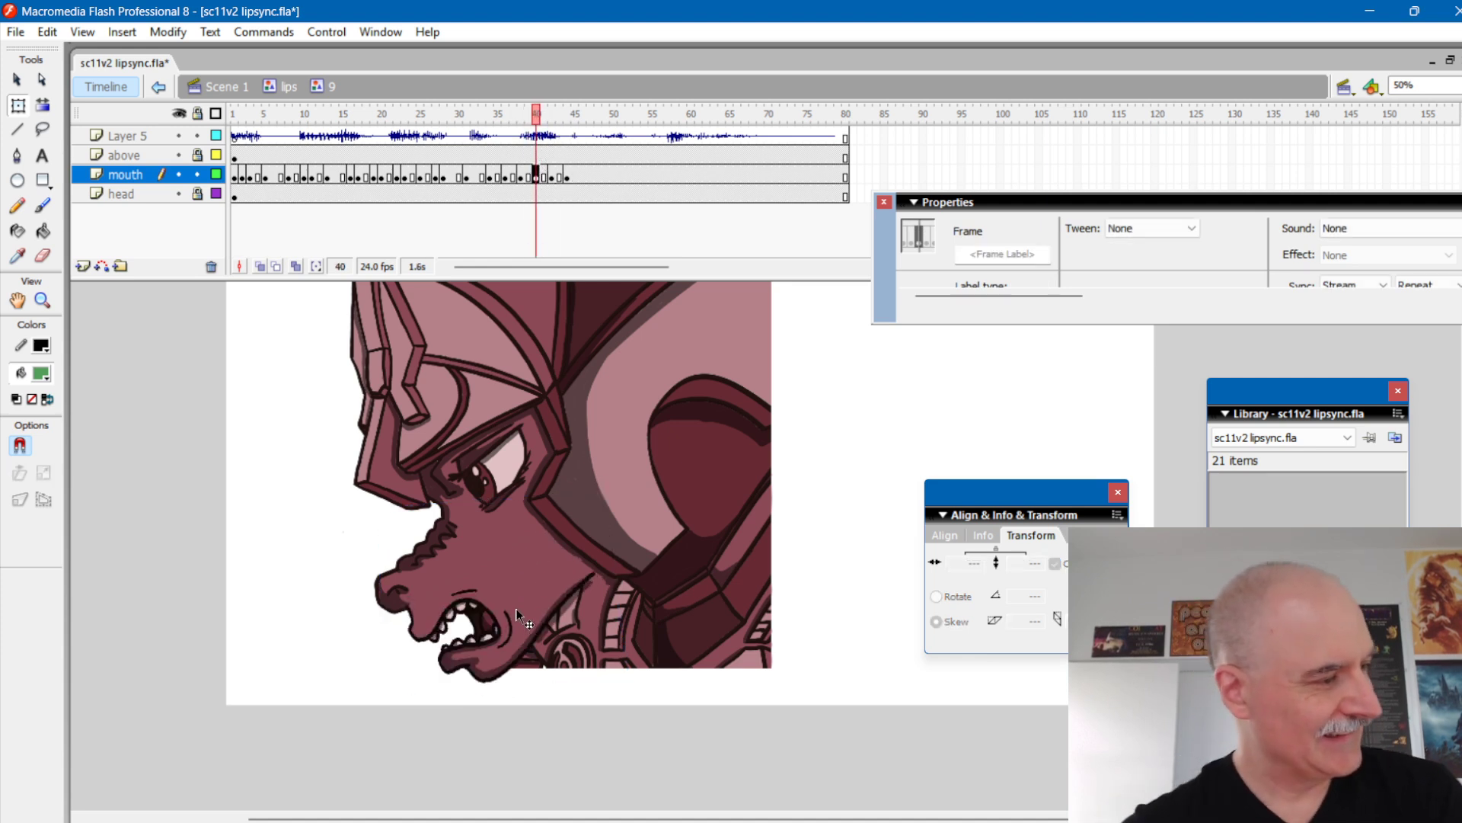
pyautogui.click(517, 632)
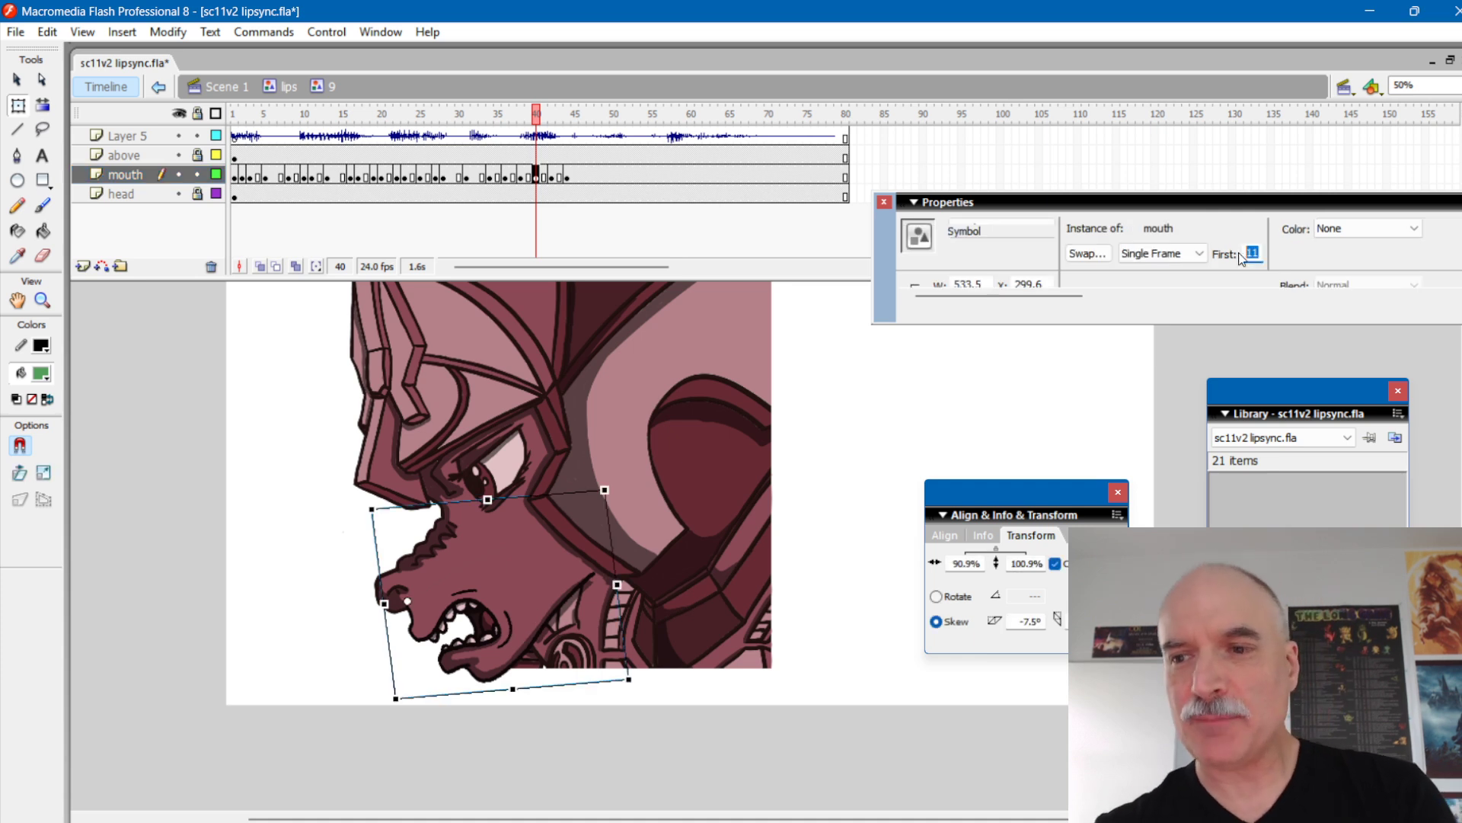
pyautogui.write('5')
pyautogui.press('Return')
pyautogui.moveTo(536, 118)
pyautogui.mouseDown()
pyautogui.moveTo(521, 119)
pyautogui.moveTo(536, 118)
pyautogui.mouseUp()
pyautogui.click(553, 574)
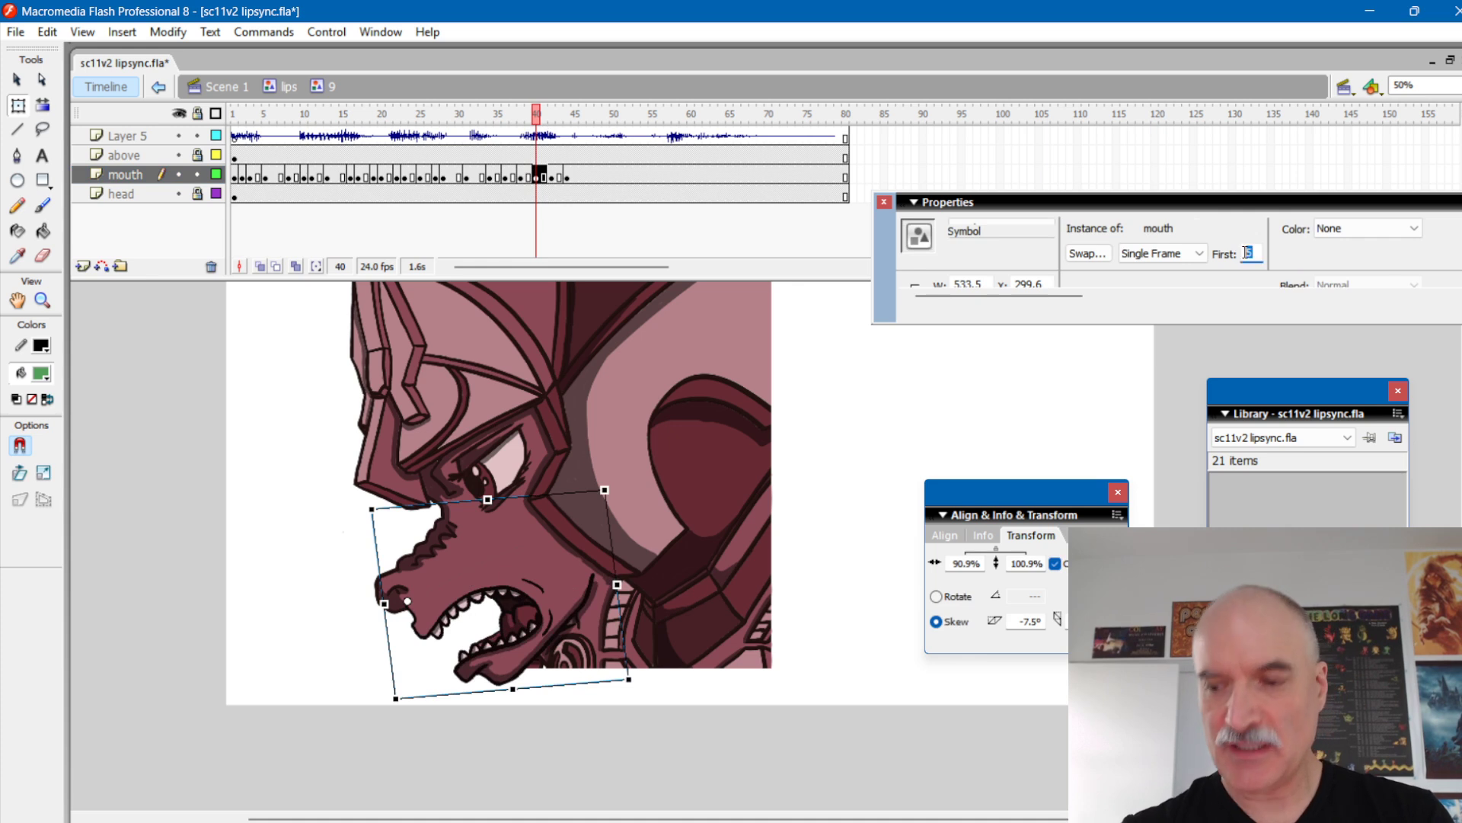
# Step: Select the mouth instance at frame 38 and set its first frame to 3
pyautogui.moveTo(541, 119)
pyautogui.mouseDown()
pyautogui.moveTo(508, 127)
pyautogui.moveTo(536, 122)
pyautogui.moveTo(521, 122)
pyautogui.mouseUp()
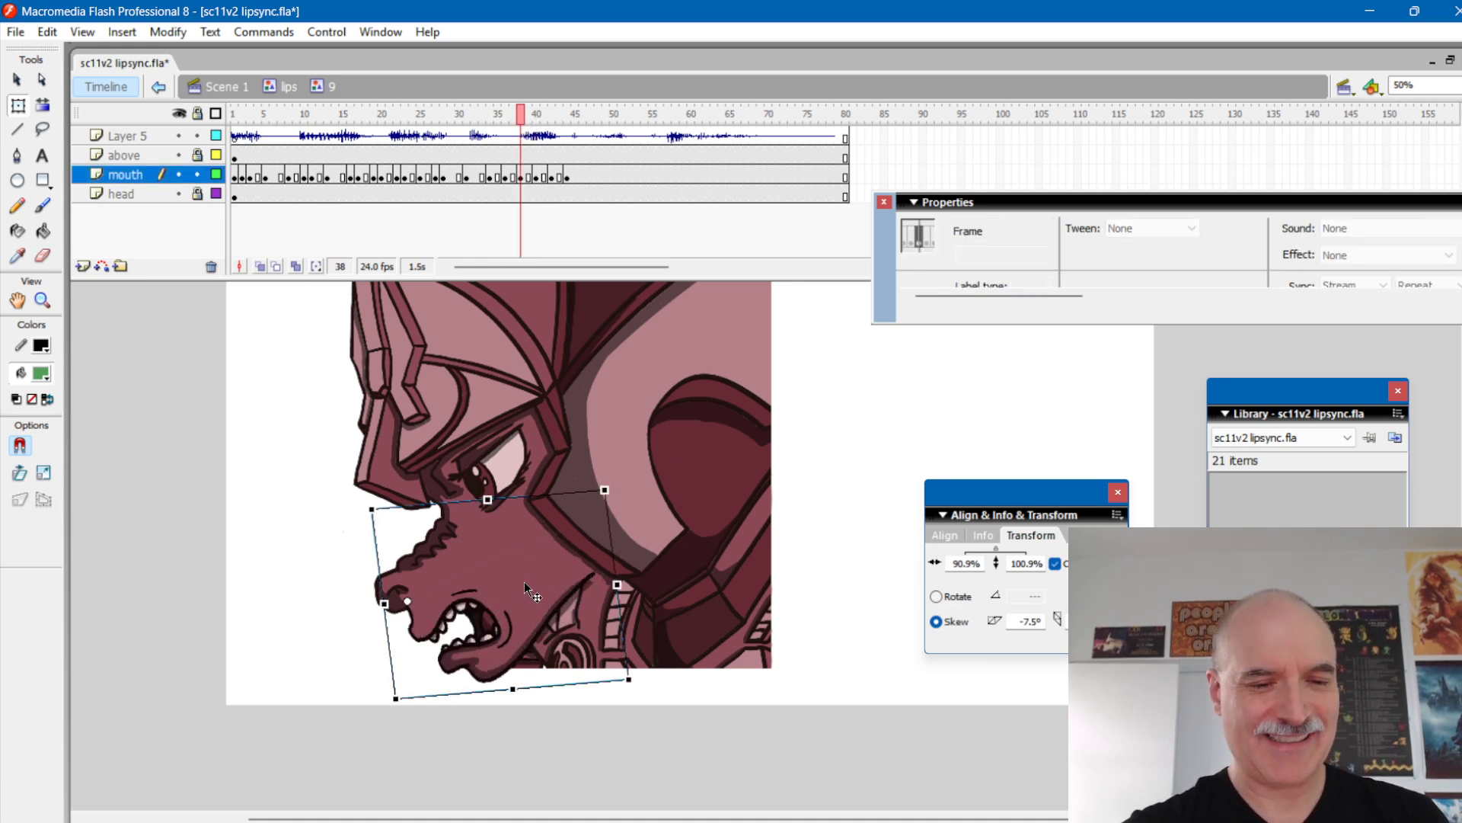
pyautogui.click(542, 561)
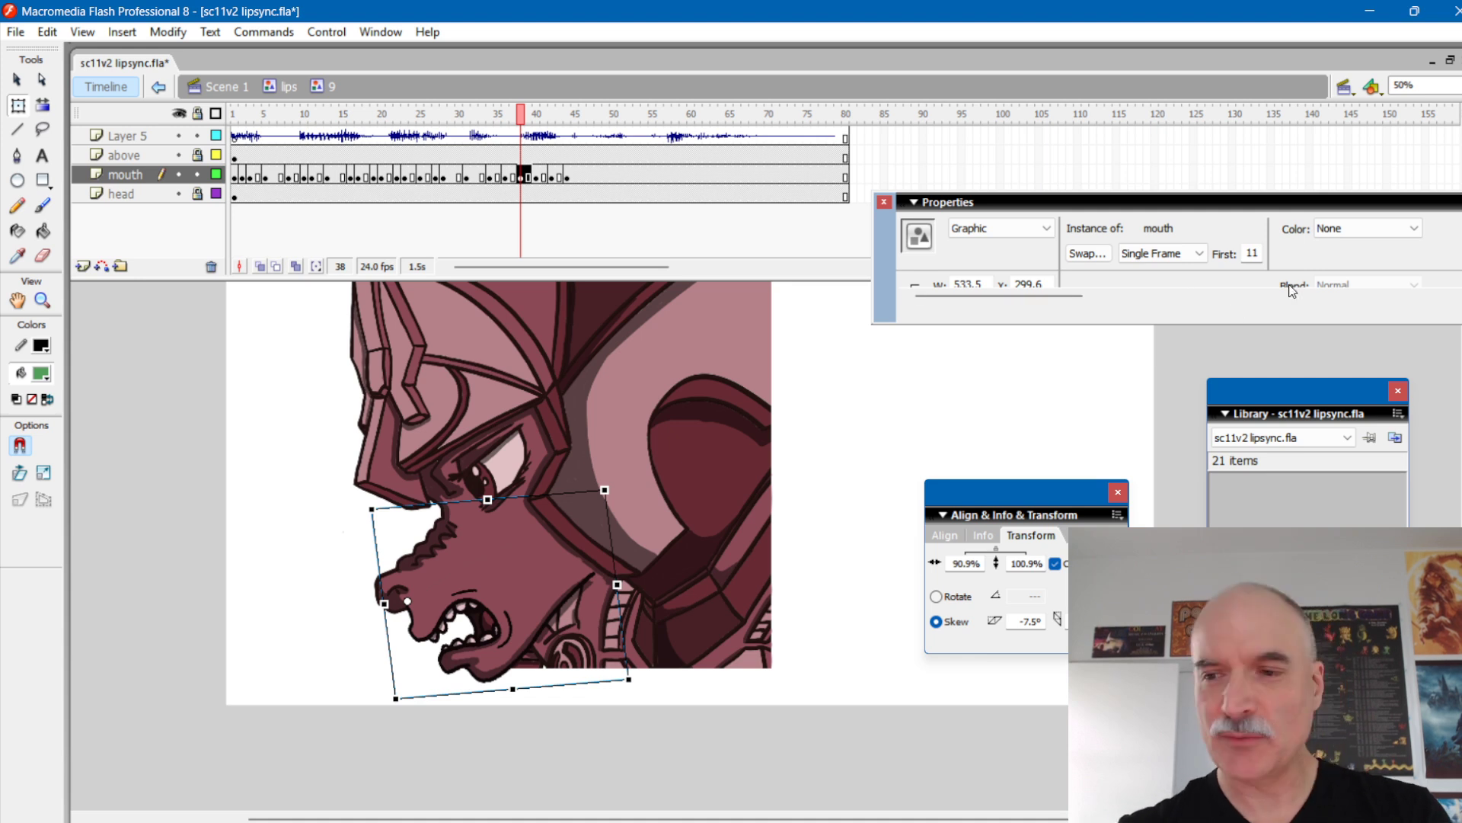
pyautogui.write('3')
pyautogui.press('Return')
# Step: Reselect the mouth instance at frame 40 and revise its first-frame drawing
pyautogui.moveTo(524, 113)
pyautogui.mouseDown()
pyautogui.moveTo(506, 114)
pyautogui.moveTo(565, 120)
pyautogui.moveTo(537, 129)
pyautogui.mouseUp()
pyautogui.click(543, 560)
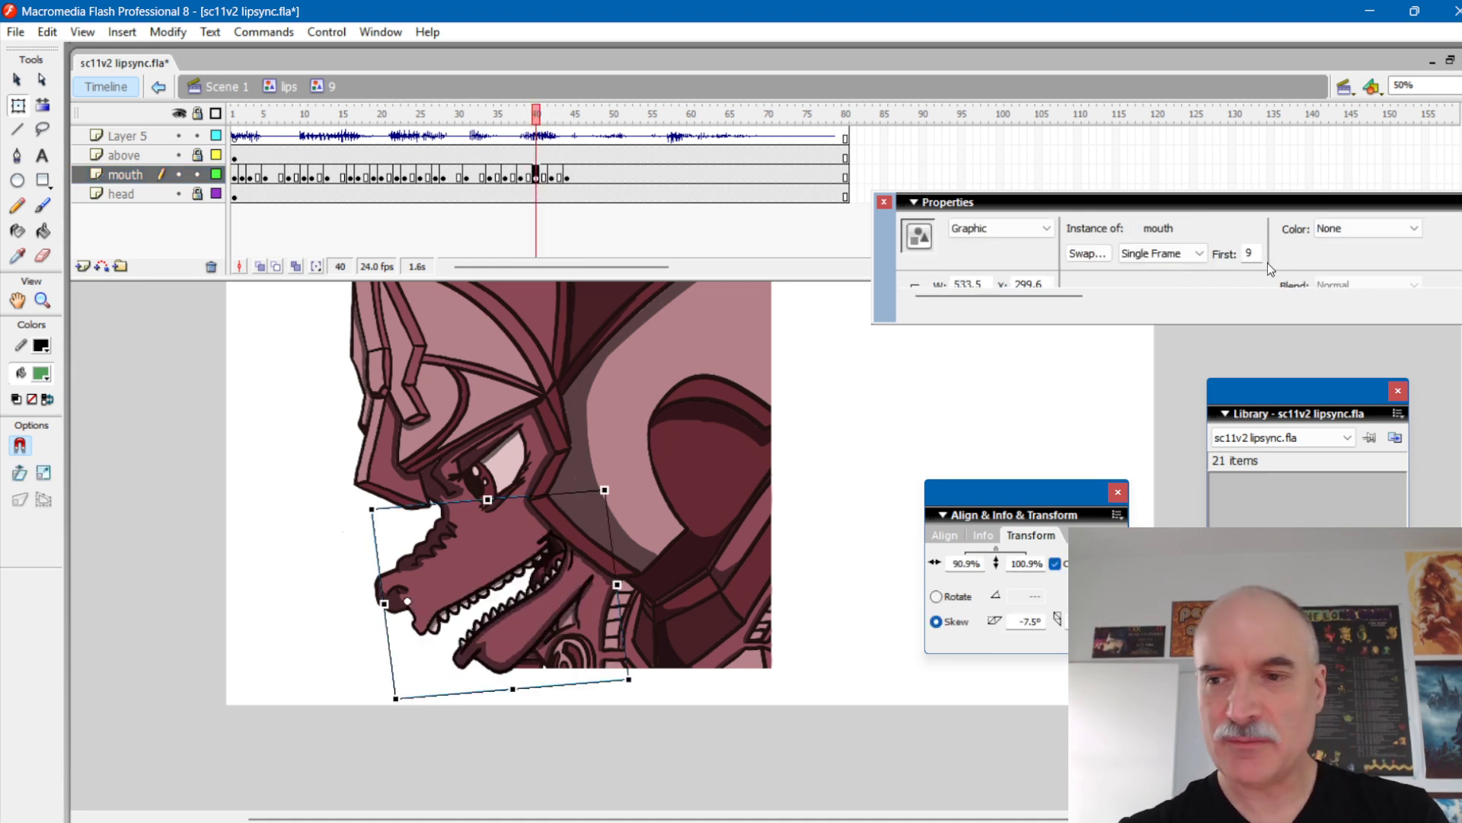
pyautogui.press('Return')
# Step: Step through frames 37 to 40 of the mouth layer to check the mouth shapes against the dialogue
pyautogui.moveTo(537, 120)
pyautogui.mouseDown()
pyautogui.moveTo(514, 119)
pyautogui.moveTo(555, 120)
pyautogui.moveTo(505, 120)
pyautogui.moveTo(543, 123)
pyautogui.moveTo(524, 133)
pyautogui.mouseUp()
pyautogui.press('Return')
pyautogui.click(538, 176)
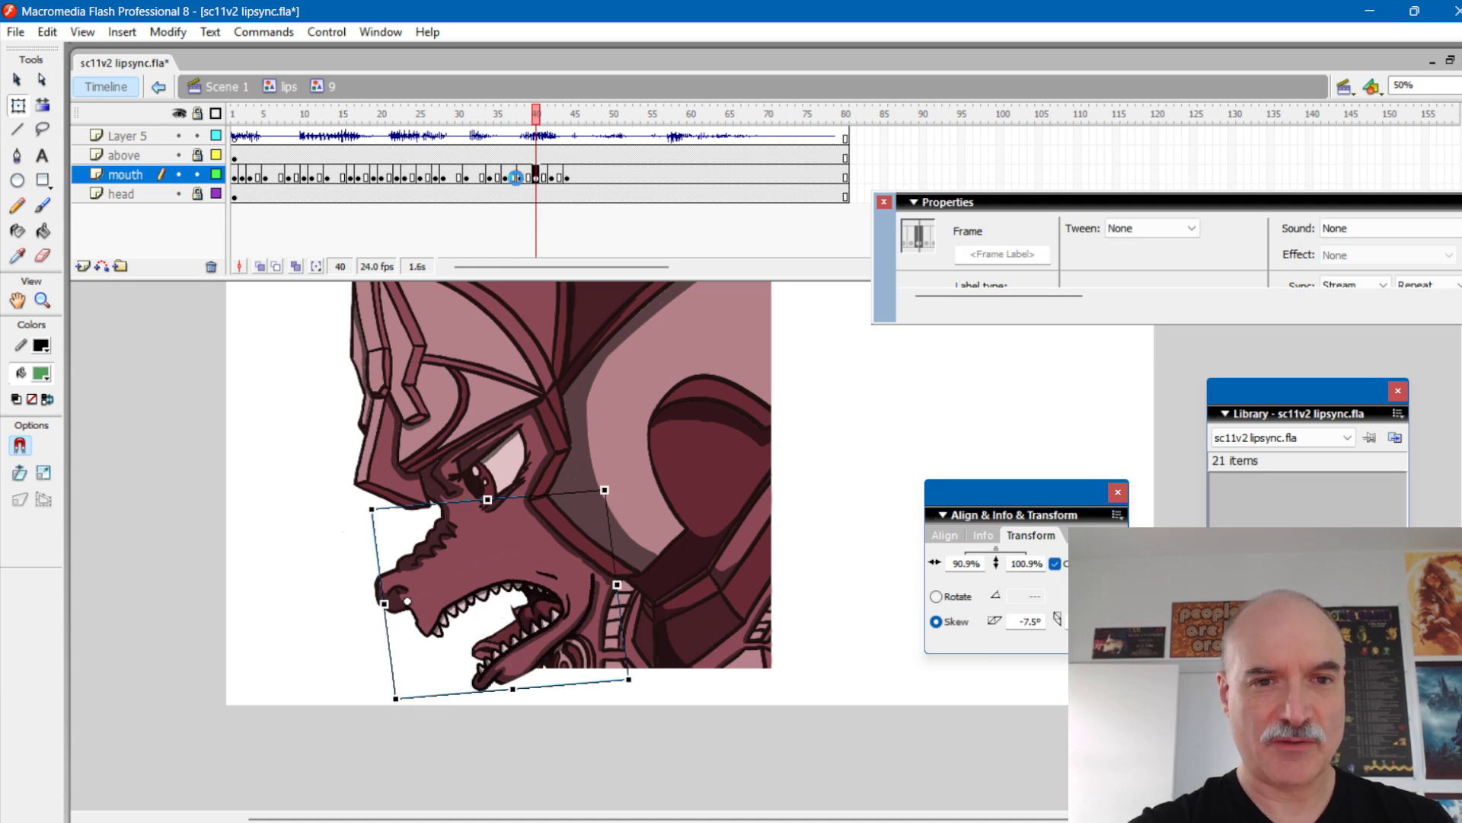
pyautogui.click(523, 176)
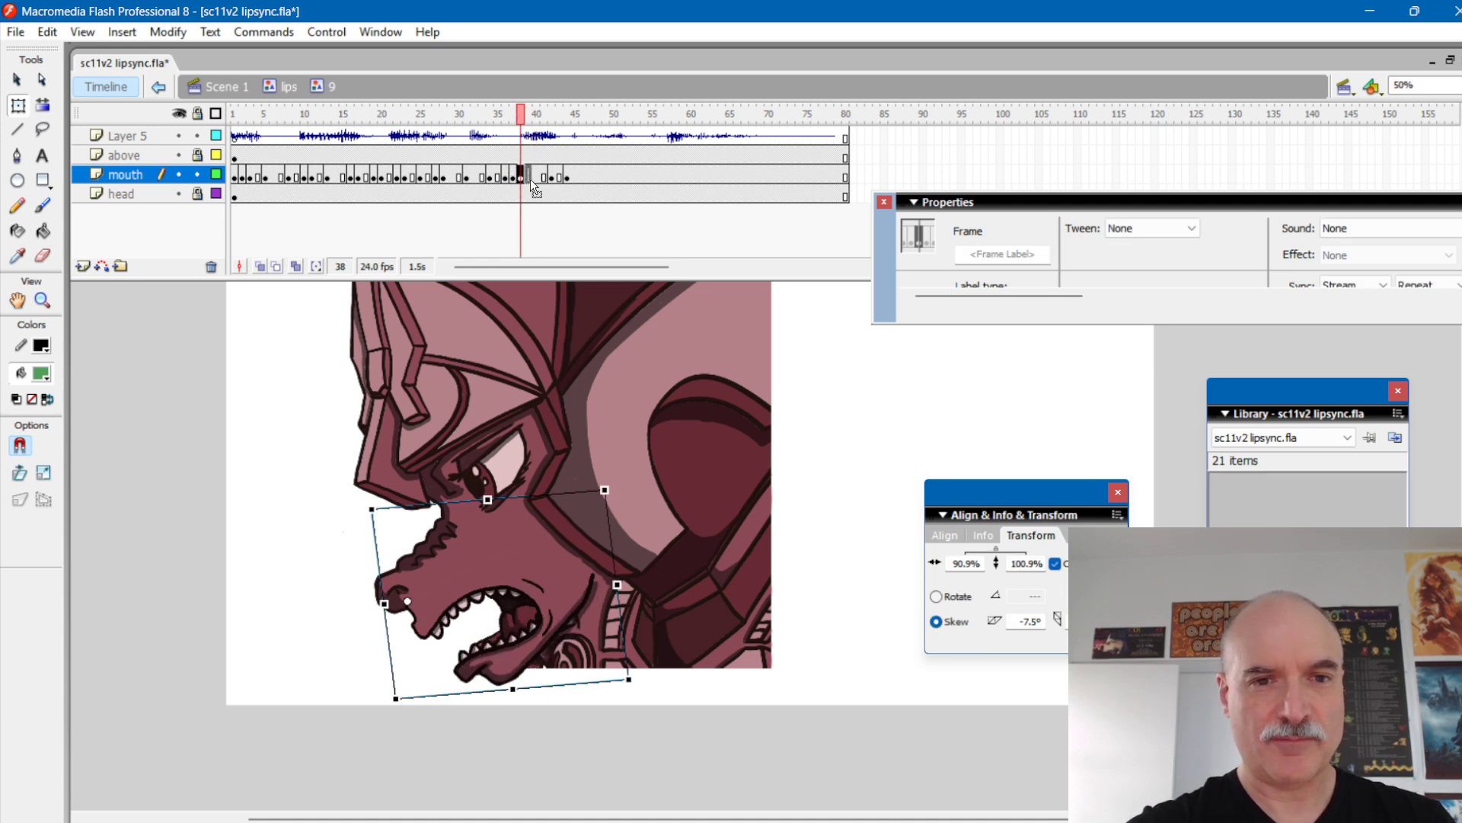
pyautogui.press(',')
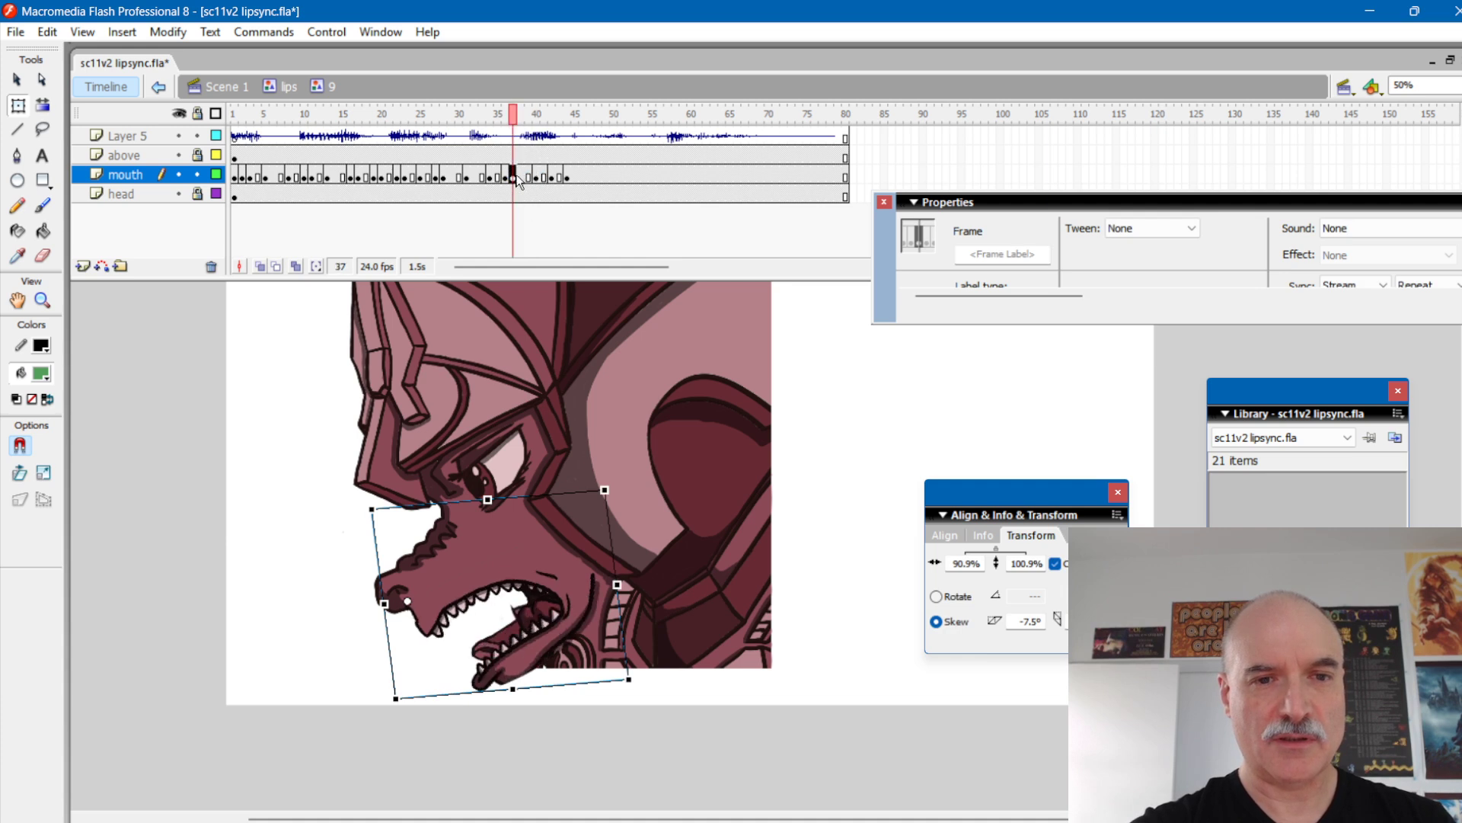
pyautogui.press('.')
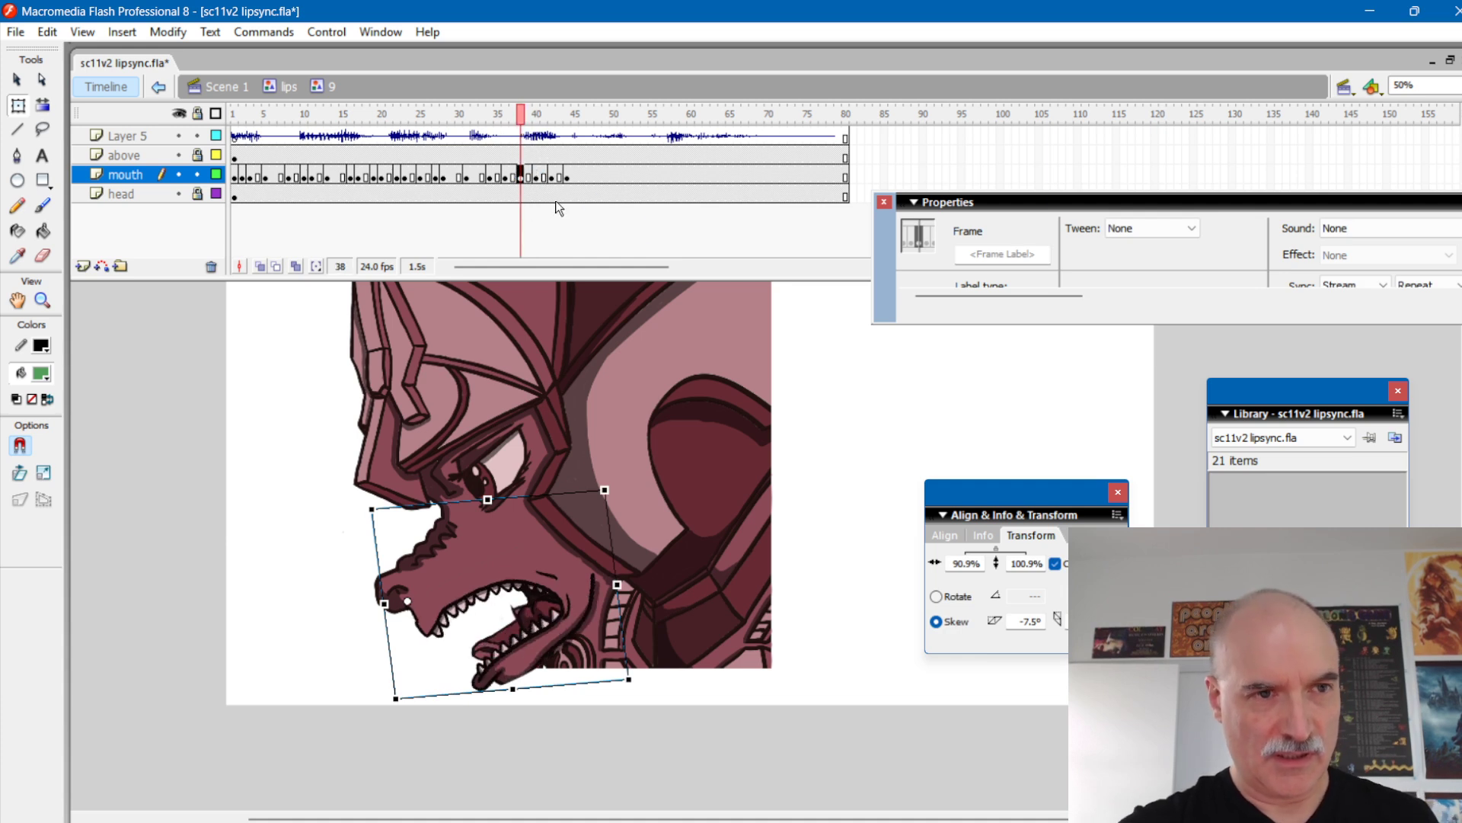
# Step: Save the document as a new version named sc11v3 lipsync.fla in the sc11 folder
pyautogui.click(16, 34)
pyautogui.click(105, 228)
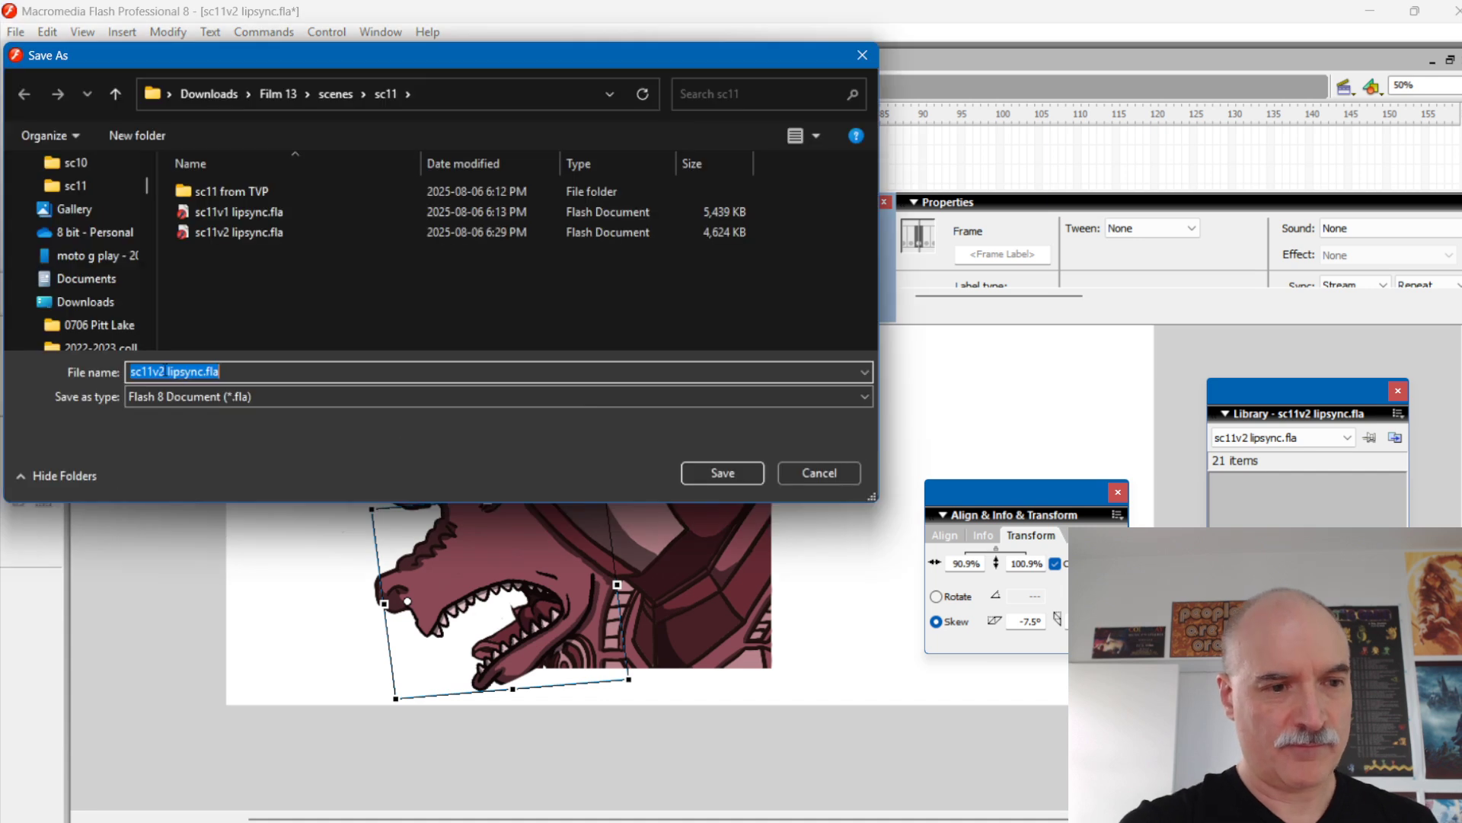
pyautogui.moveTo(167, 372); pyautogui.dragTo(159, 372)
pyautogui.write('3')
pyautogui.click(710, 478)
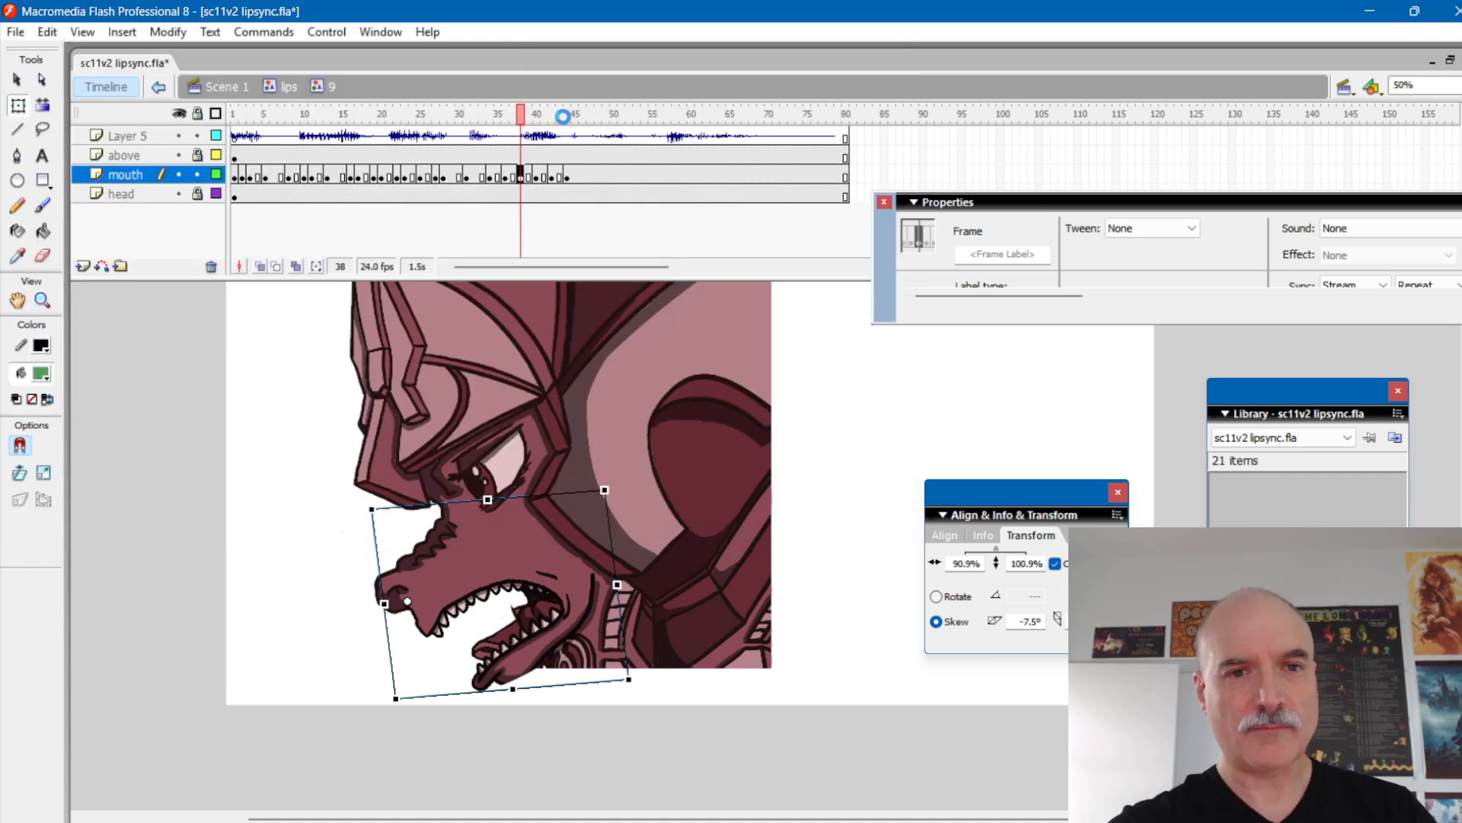
# Step: Insert a keyframe on the mouth layer at frame 49 and set the mouth instance's first frame to 3
pyautogui.moveTo(521, 116)
pyautogui.mouseDown()
pyautogui.moveTo(492, 119)
pyautogui.moveTo(652, 119)
pyautogui.moveTo(565, 119)
pyautogui.moveTo(609, 122)
pyautogui.mouseUp()
pyautogui.press('Return')
pyautogui.press('Return')
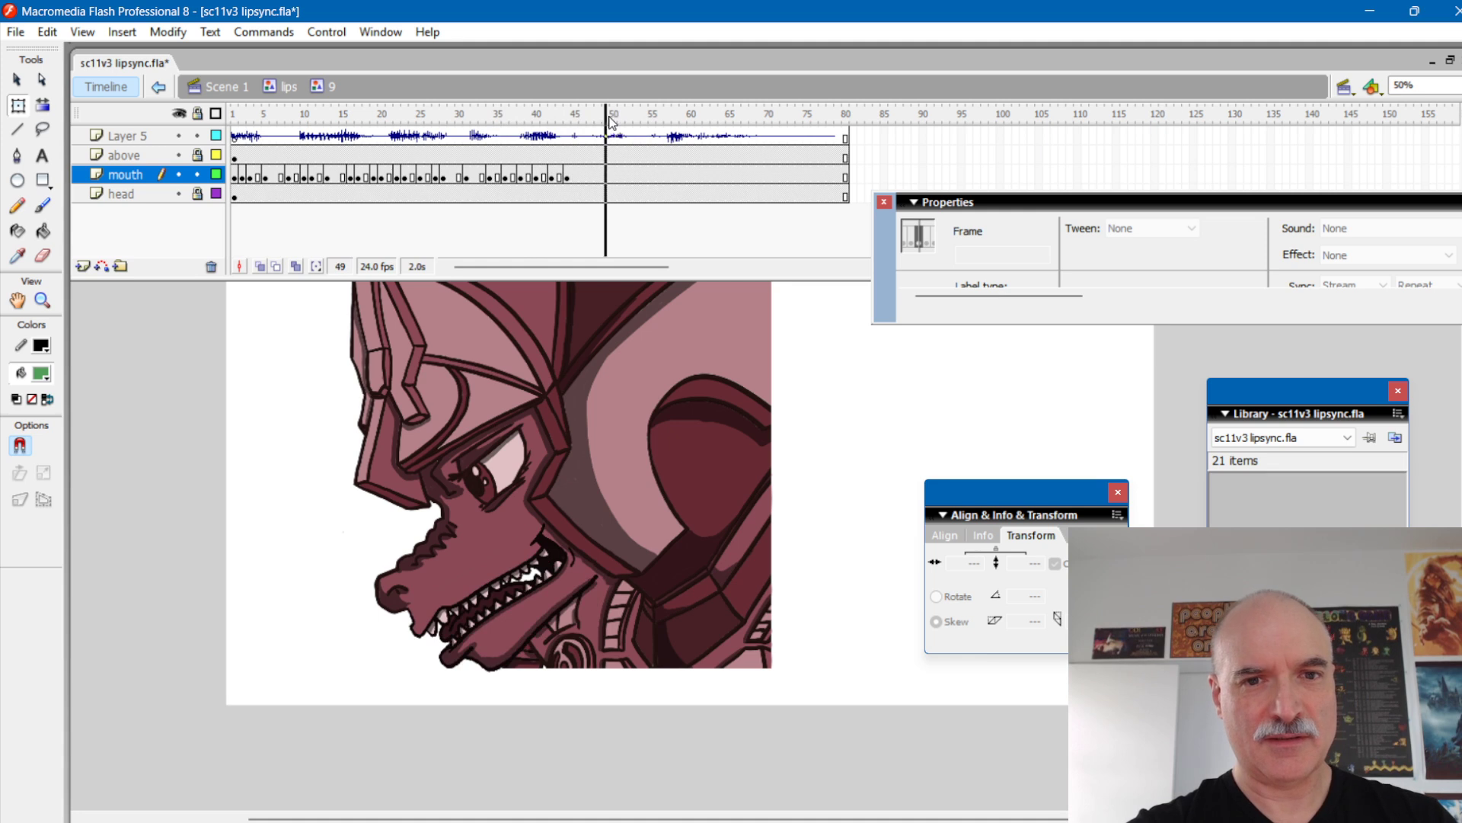
pyautogui.click(606, 173)
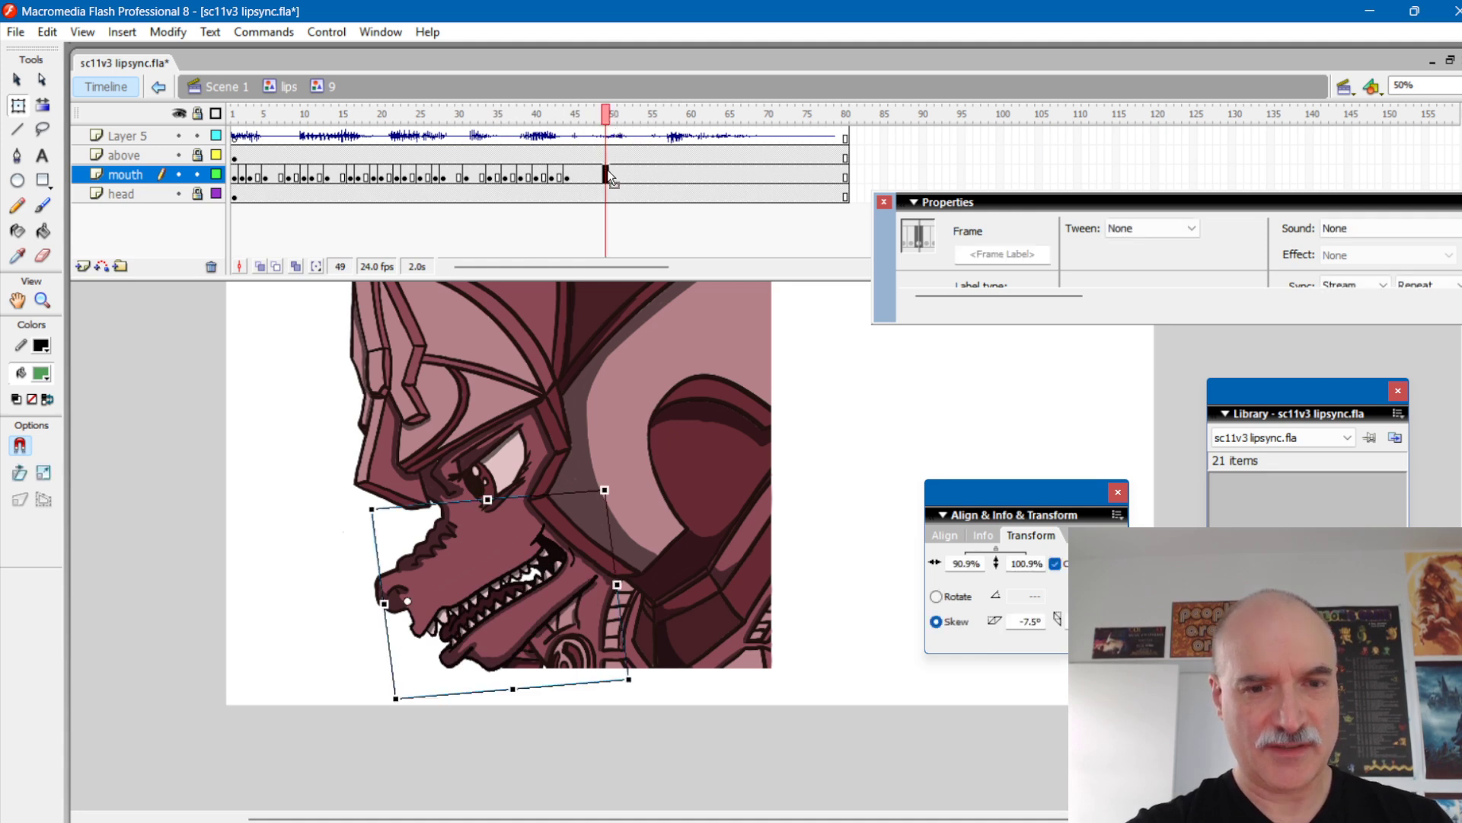
pyautogui.click(601, 519)
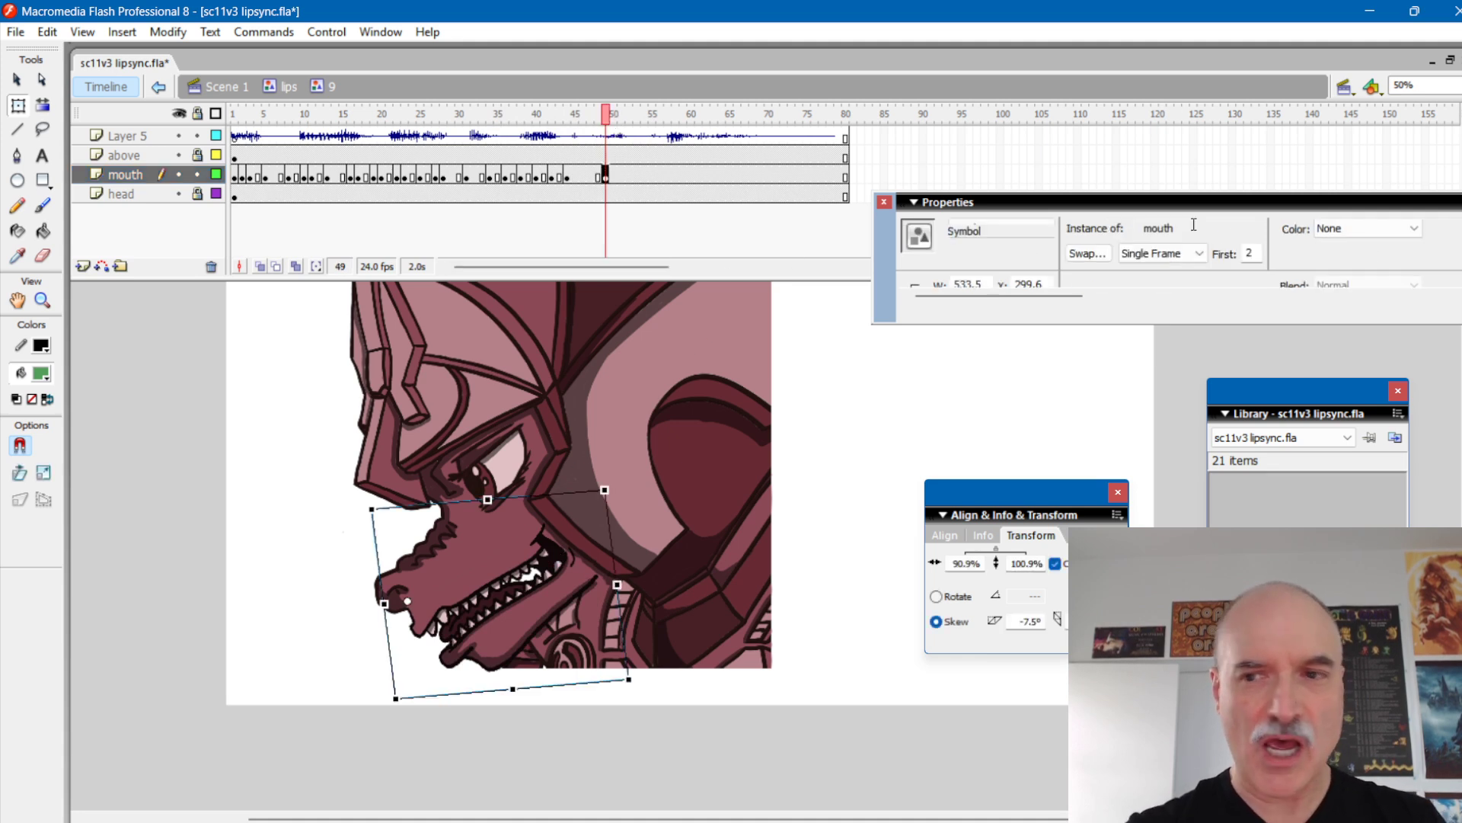
pyautogui.doubleClick(1250, 252)
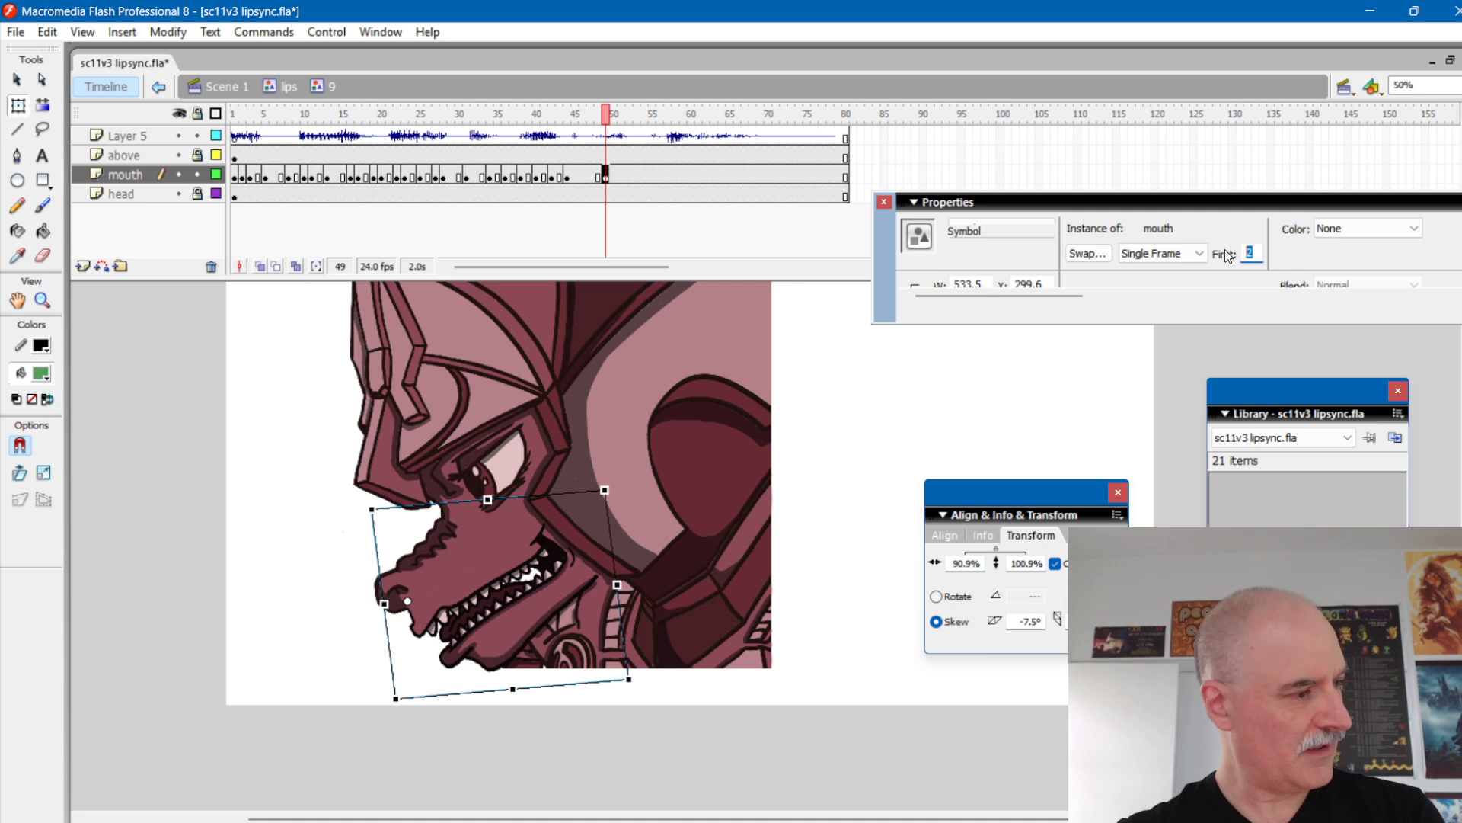
pyautogui.press('Return')
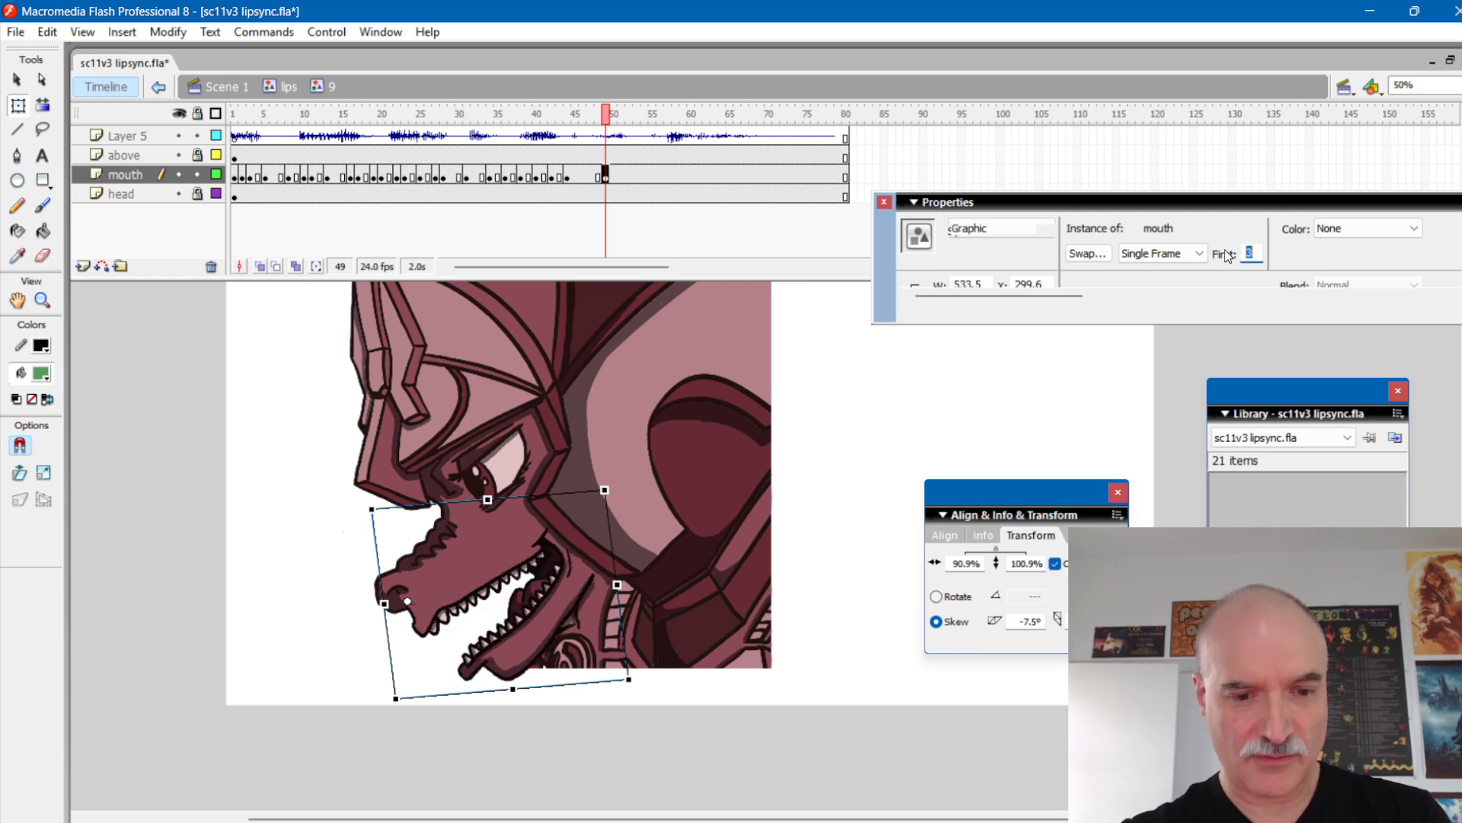
# Step: Insert a keyframe on the mouth layer at frame 46 and set the mouth instance's first frame to 1
pyautogui.click(583, 173)
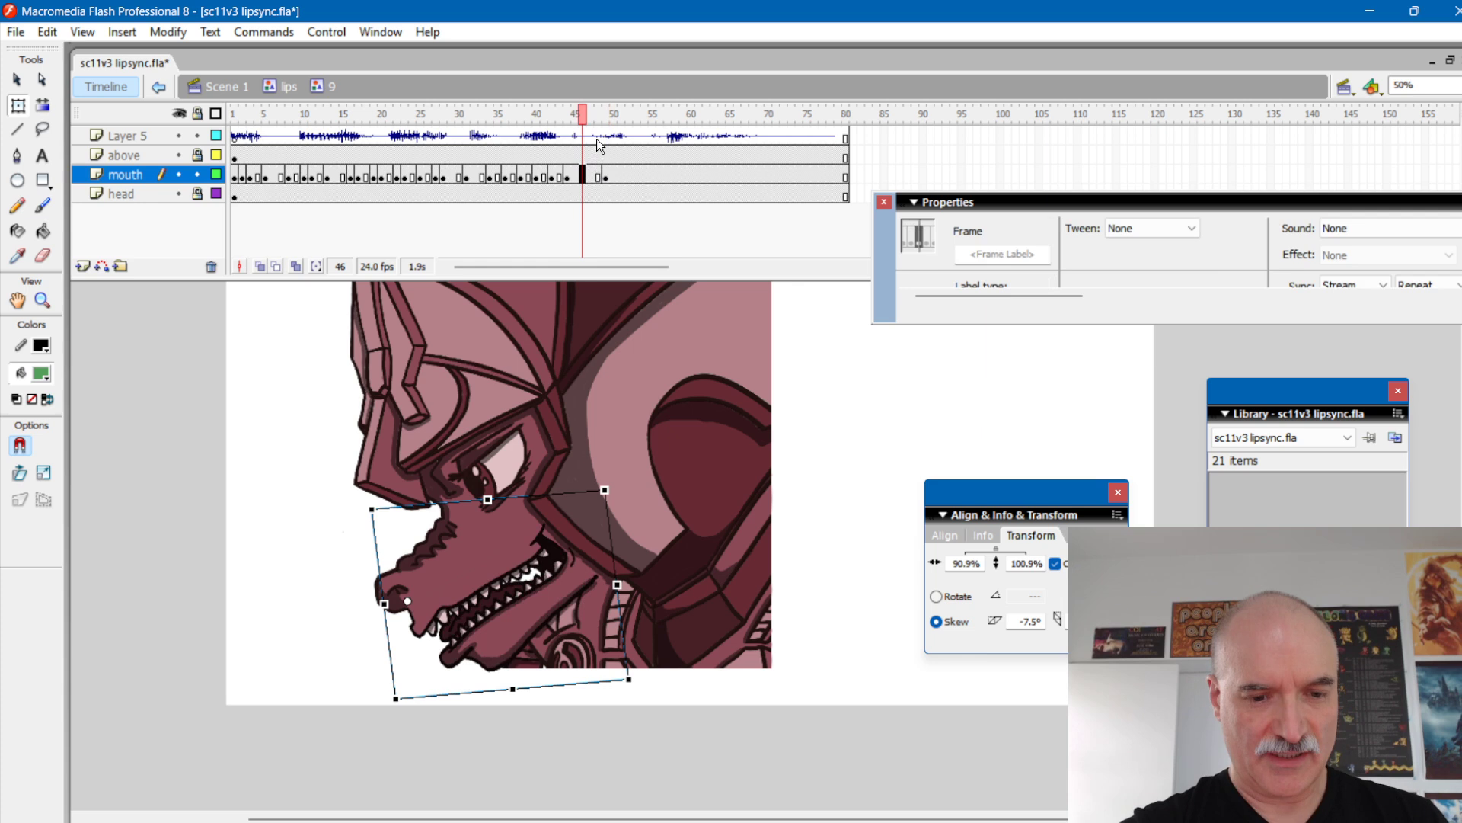
pyautogui.click(561, 574)
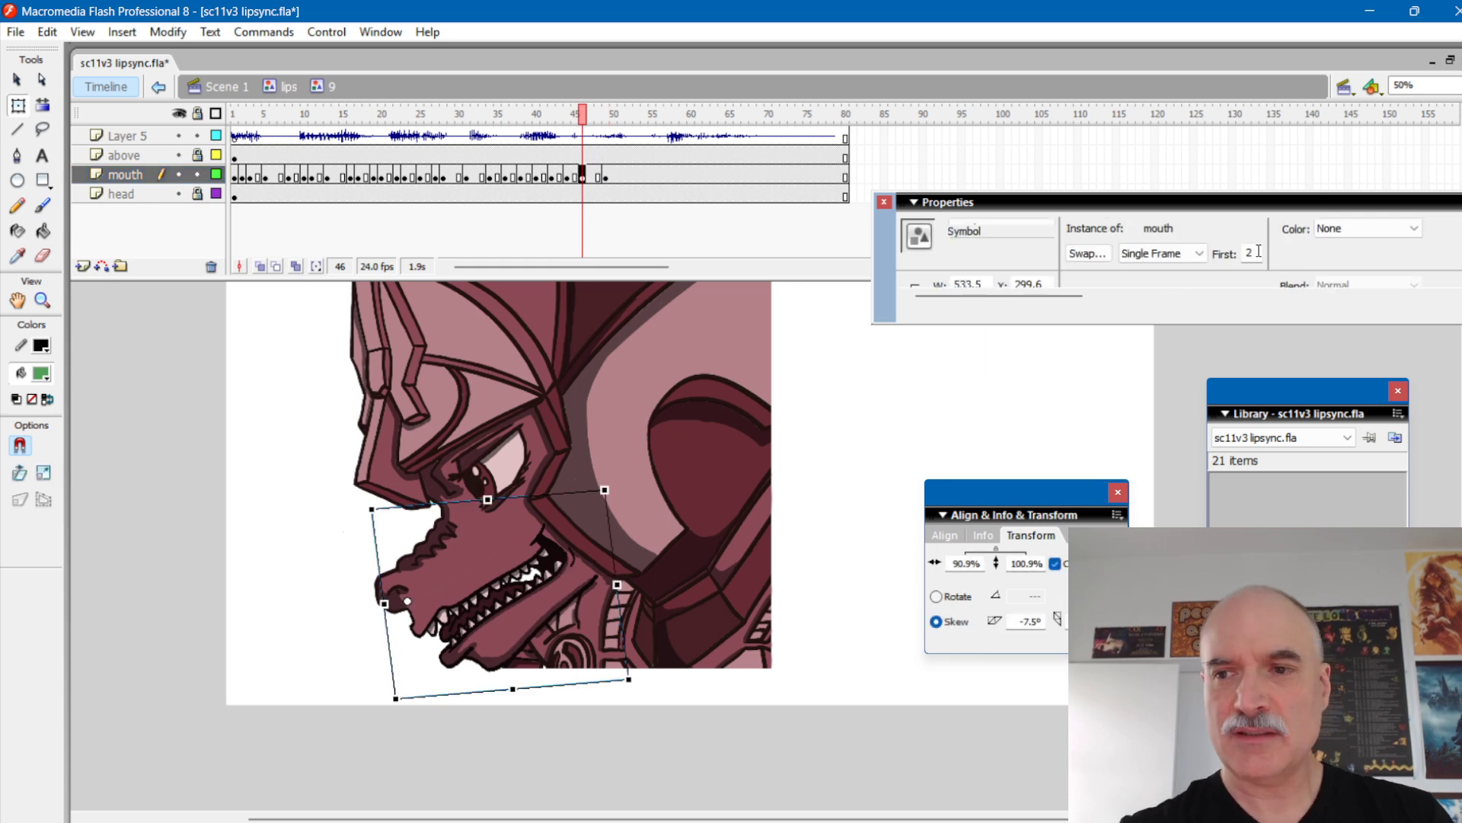
pyautogui.moveTo(1259, 251); pyautogui.dragTo(1250, 249)
pyautogui.write('1')
pyautogui.press('Return')
# Step: Insert a keyframe on the mouth layer at frame 48 and set the mouth instance's first frame to 7
pyautogui.click(598, 176)
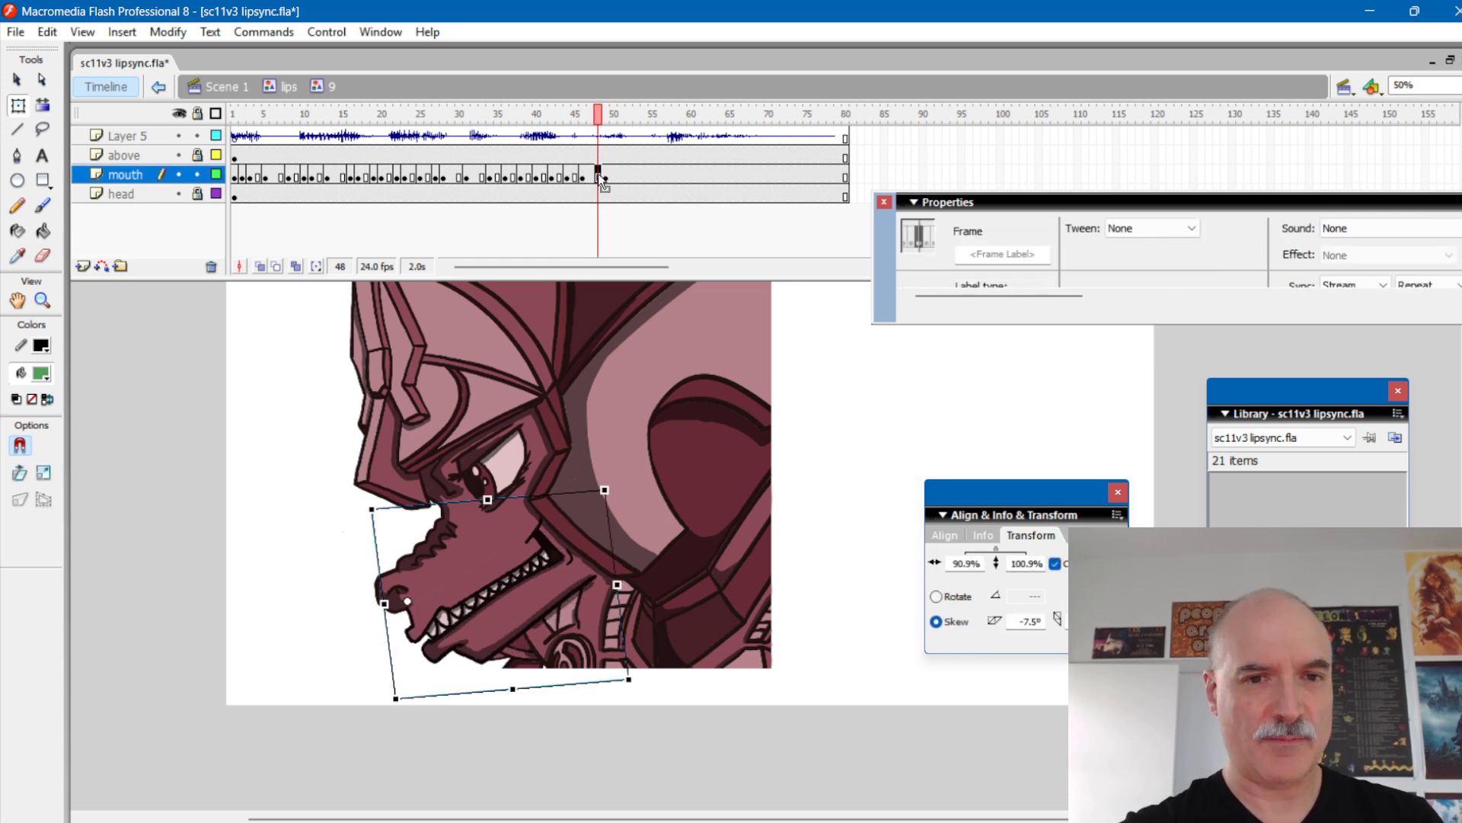
pyautogui.click(540, 558)
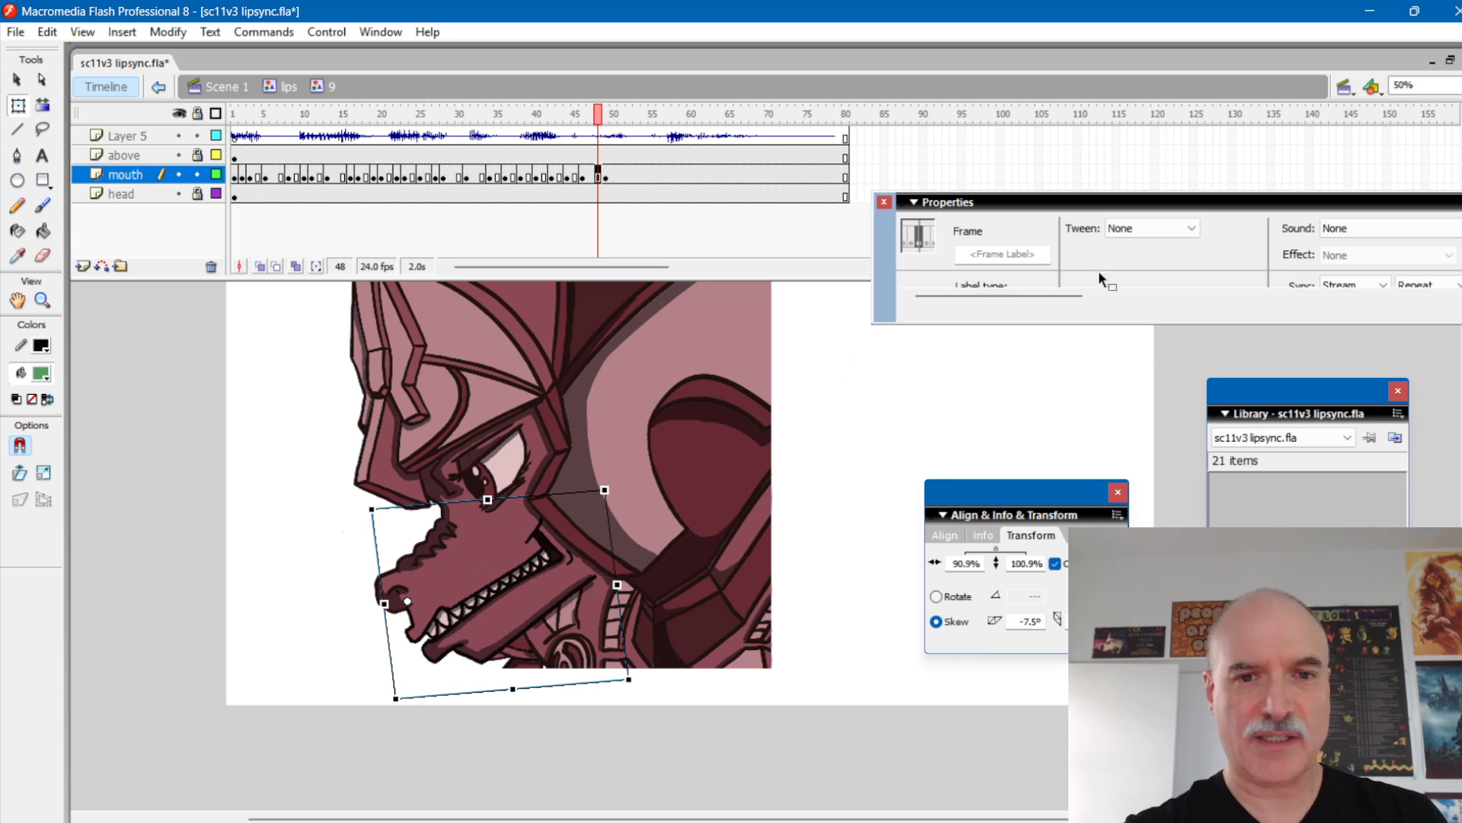
pyautogui.doubleClick(1253, 252)
pyautogui.moveTo(581, 114)
pyautogui.mouseDown()
pyautogui.moveTo(610, 118)
pyautogui.moveTo(562, 128)
pyautogui.moveTo(598, 123)
pyautogui.mouseUp()
pyautogui.click(597, 173)
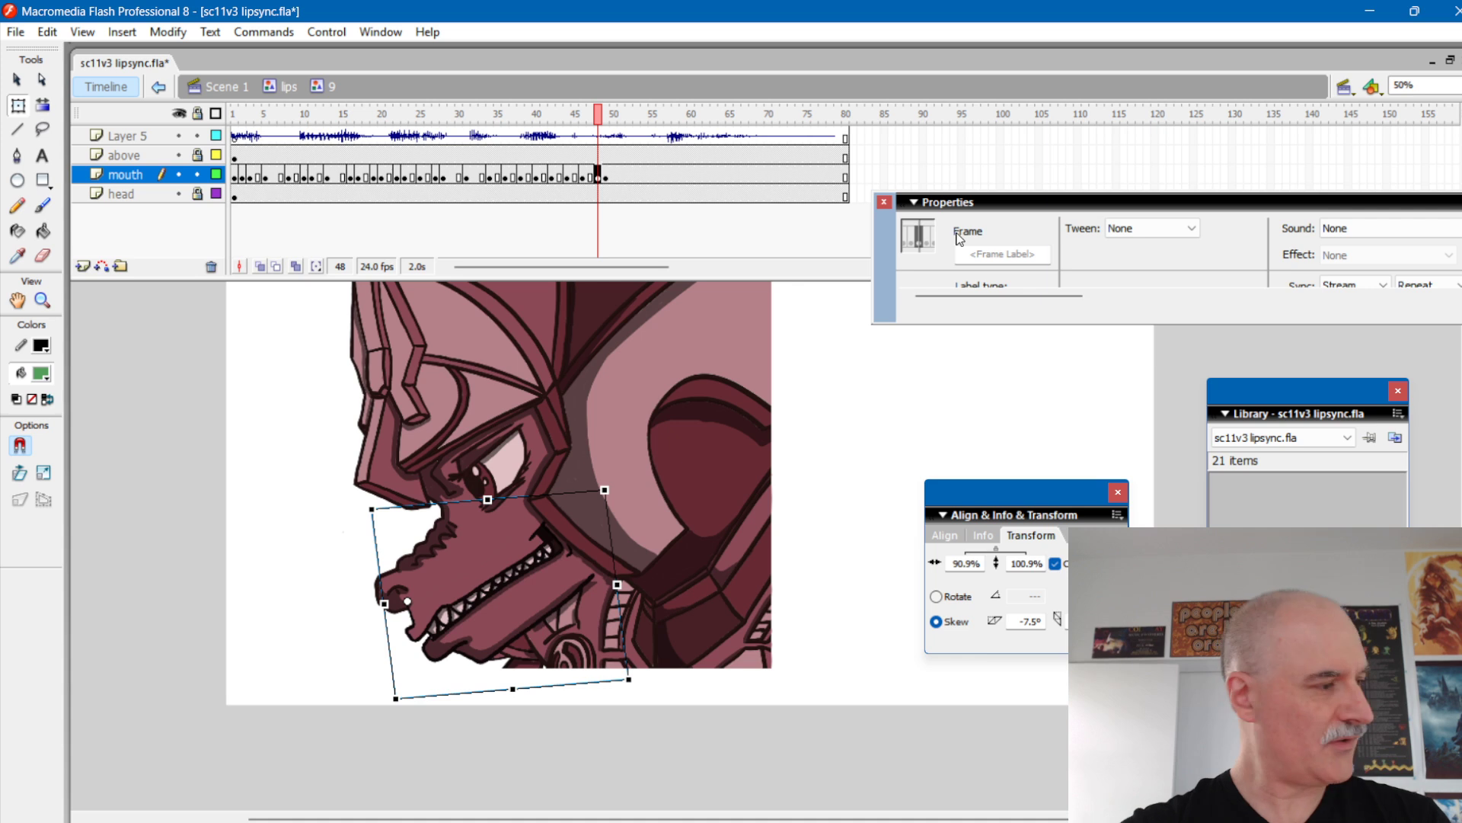
pyautogui.click(575, 565)
pyautogui.moveTo(1257, 254); pyautogui.dragTo(1233, 254)
pyautogui.write('7')
pyautogui.press('Return')
# Step: Move the Properties panel clear of the timeline and check the mouth shapes around frames 46 to 48 against the dialogue
pyautogui.moveTo(882, 242); pyautogui.dragTo(801, 324)
pyautogui.moveTo(598, 115)
pyautogui.mouseDown()
pyautogui.moveTo(575, 115)
pyautogui.moveTo(614, 113)
pyautogui.moveTo(545, 115)
pyautogui.moveTo(610, 116)
pyautogui.moveTo(576, 134)
pyautogui.moveTo(596, 136)
pyautogui.moveTo(611, 120)
pyautogui.moveTo(591, 122)
pyautogui.mouseUp()
pyautogui.press('Return')
pyautogui.press('Return')
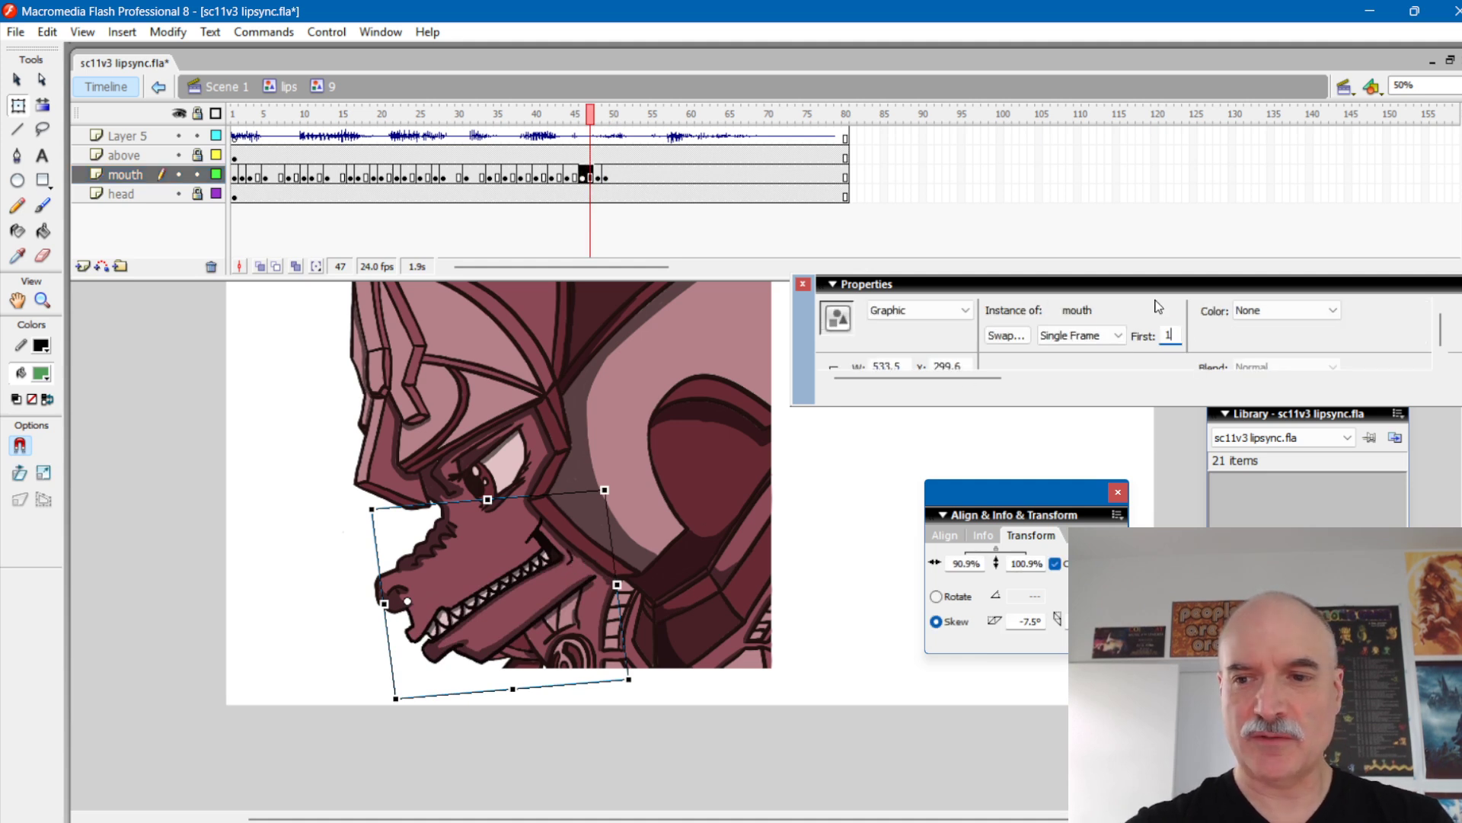
pyautogui.moveTo(583, 116)
pyautogui.mouseDown()
pyautogui.moveTo(614, 118)
pyautogui.moveTo(568, 122)
pyautogui.moveTo(681, 122)
pyautogui.moveTo(598, 122)
pyautogui.mouseUp()
pyautogui.click(597, 176)
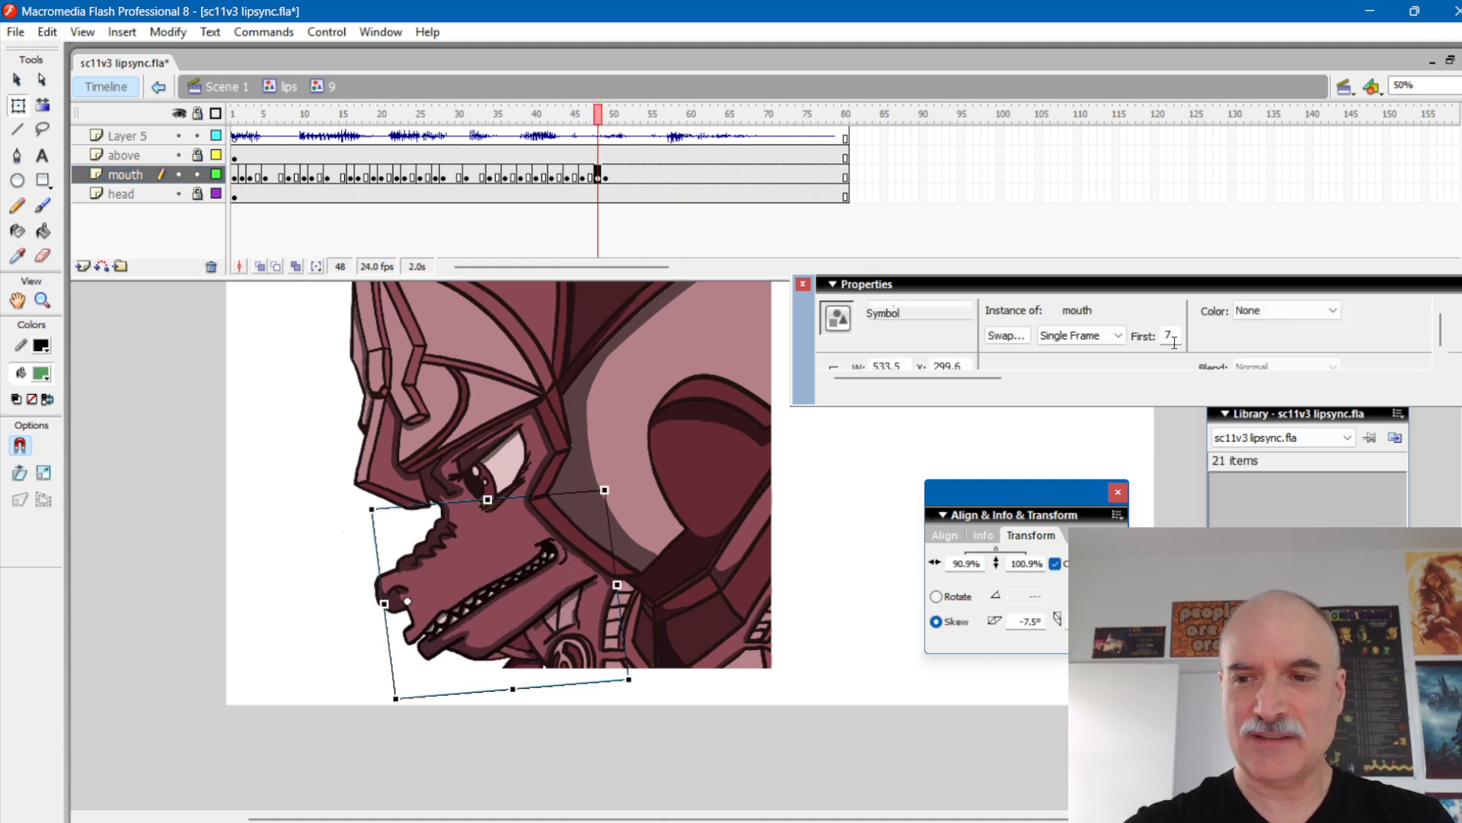
# Step: Insert a keyframe on the mouth layer at frame 56 and set the mouth instance's first frame to 8
pyautogui.moveTo(583, 117); pyautogui.dragTo(660, 130)
pyautogui.click(662, 178)
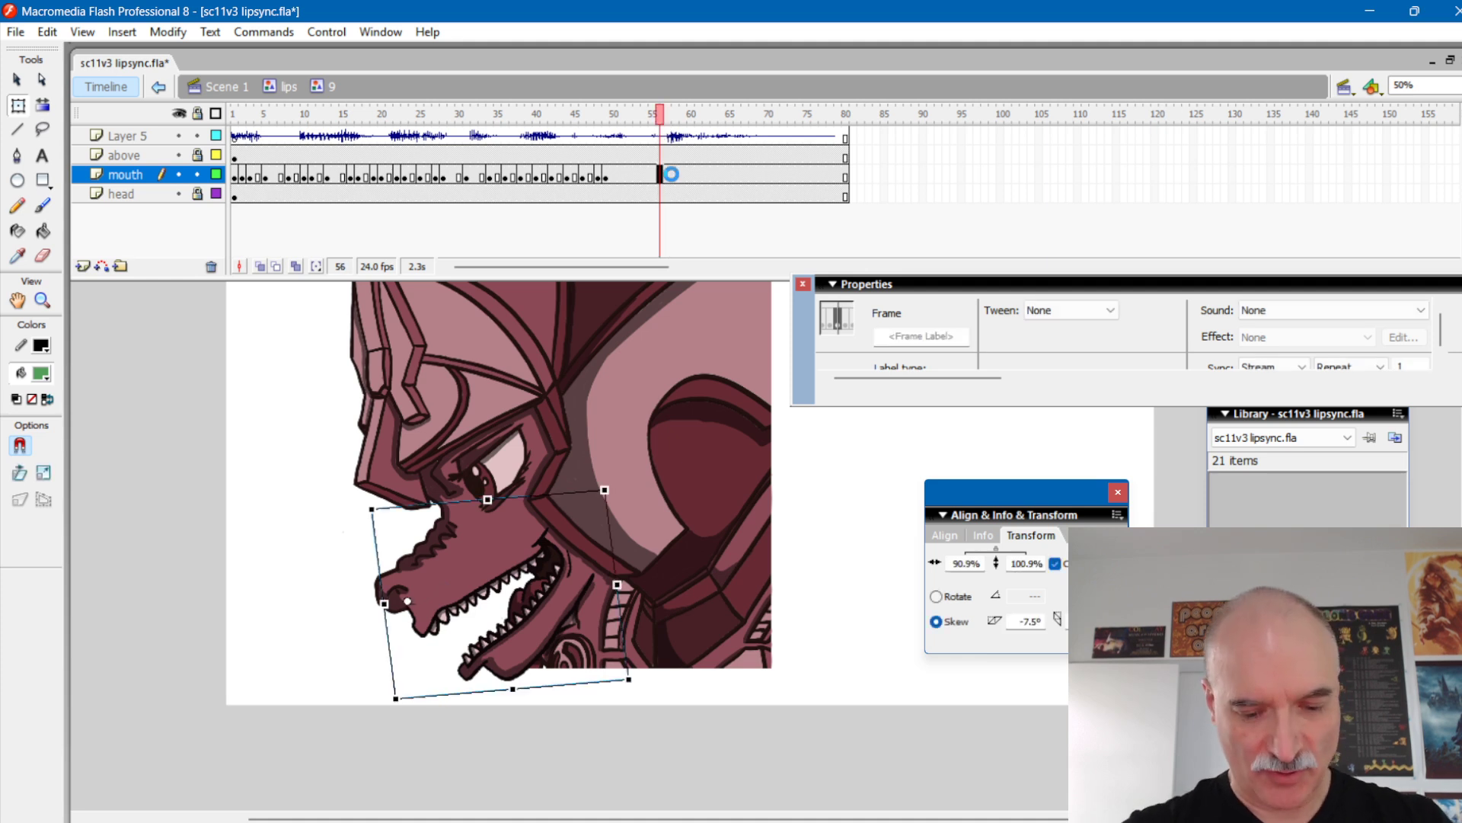
pyautogui.click(588, 548)
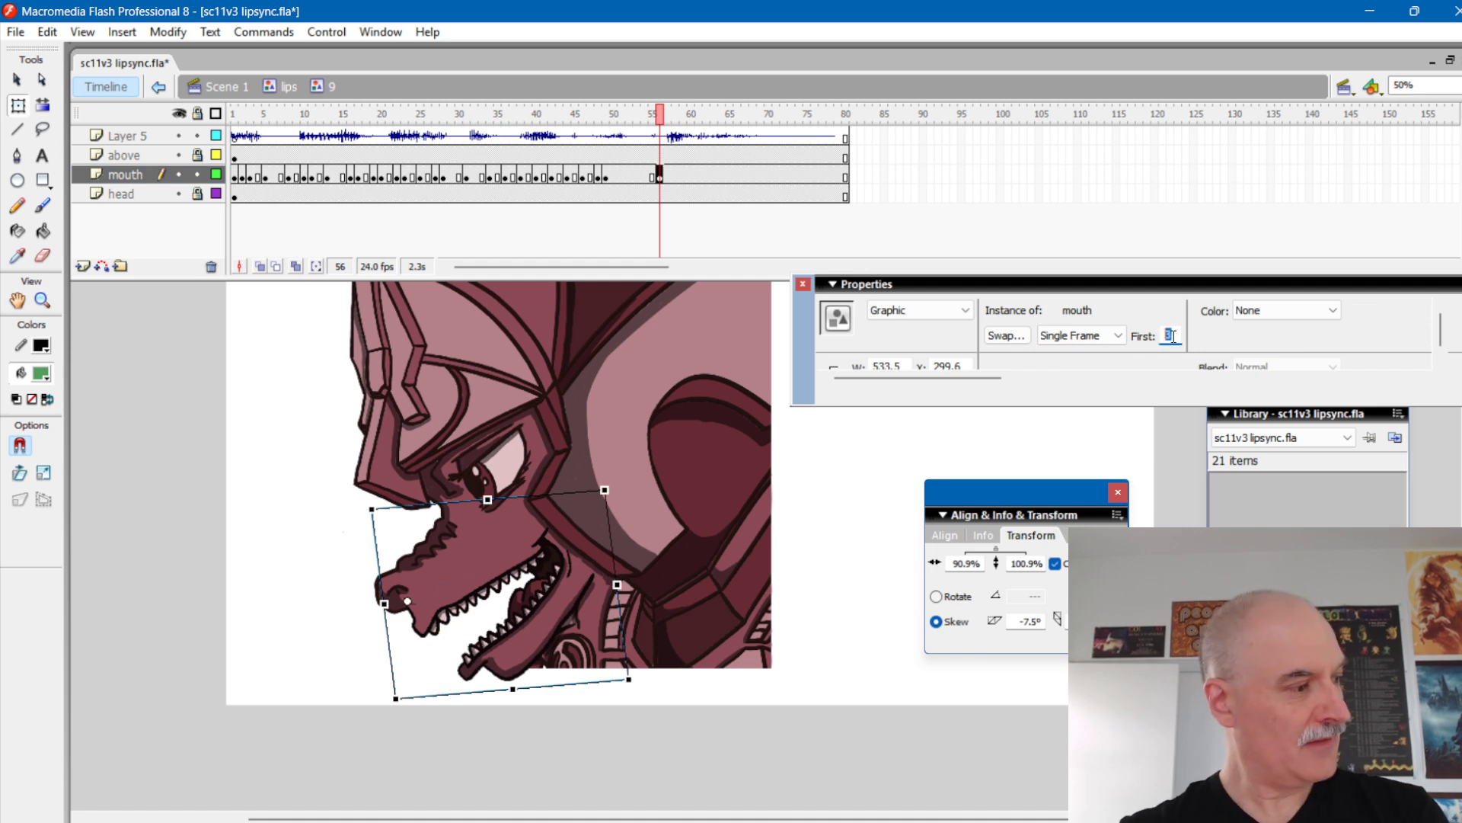
pyautogui.write('8')
pyautogui.press('Return')
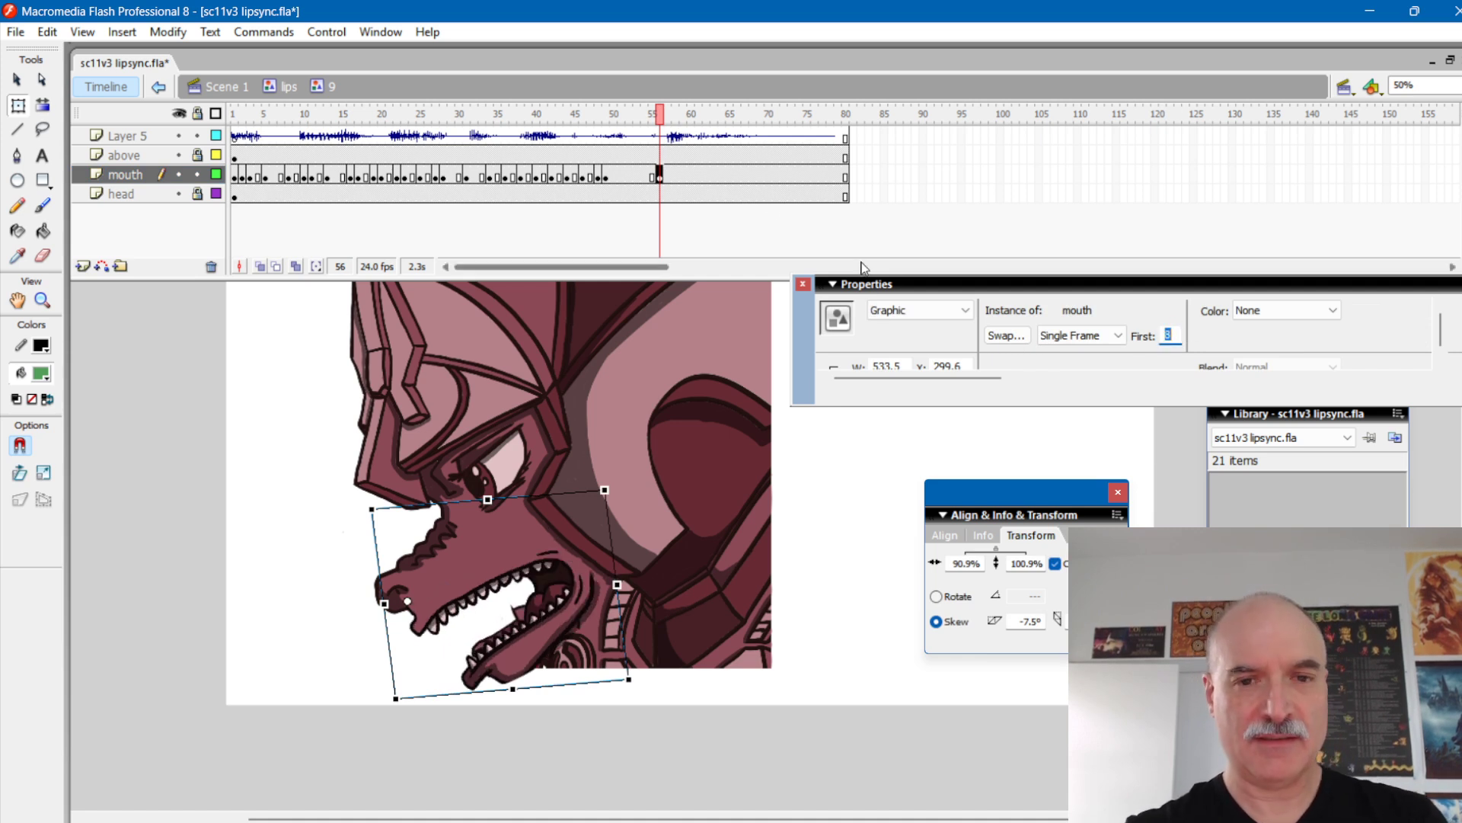
# Step: Insert a keyframe on the mouth layer at frame 54 and set the mouth instance's first frame to 6
pyautogui.click(644, 126)
pyautogui.moveTo(644, 126)
pyautogui.mouseDown()
pyautogui.moveTo(606, 126)
pyautogui.moveTo(674, 126)
pyautogui.moveTo(606, 126)
pyautogui.moveTo(628, 127)
pyautogui.mouseUp()
pyautogui.click(622, 174)
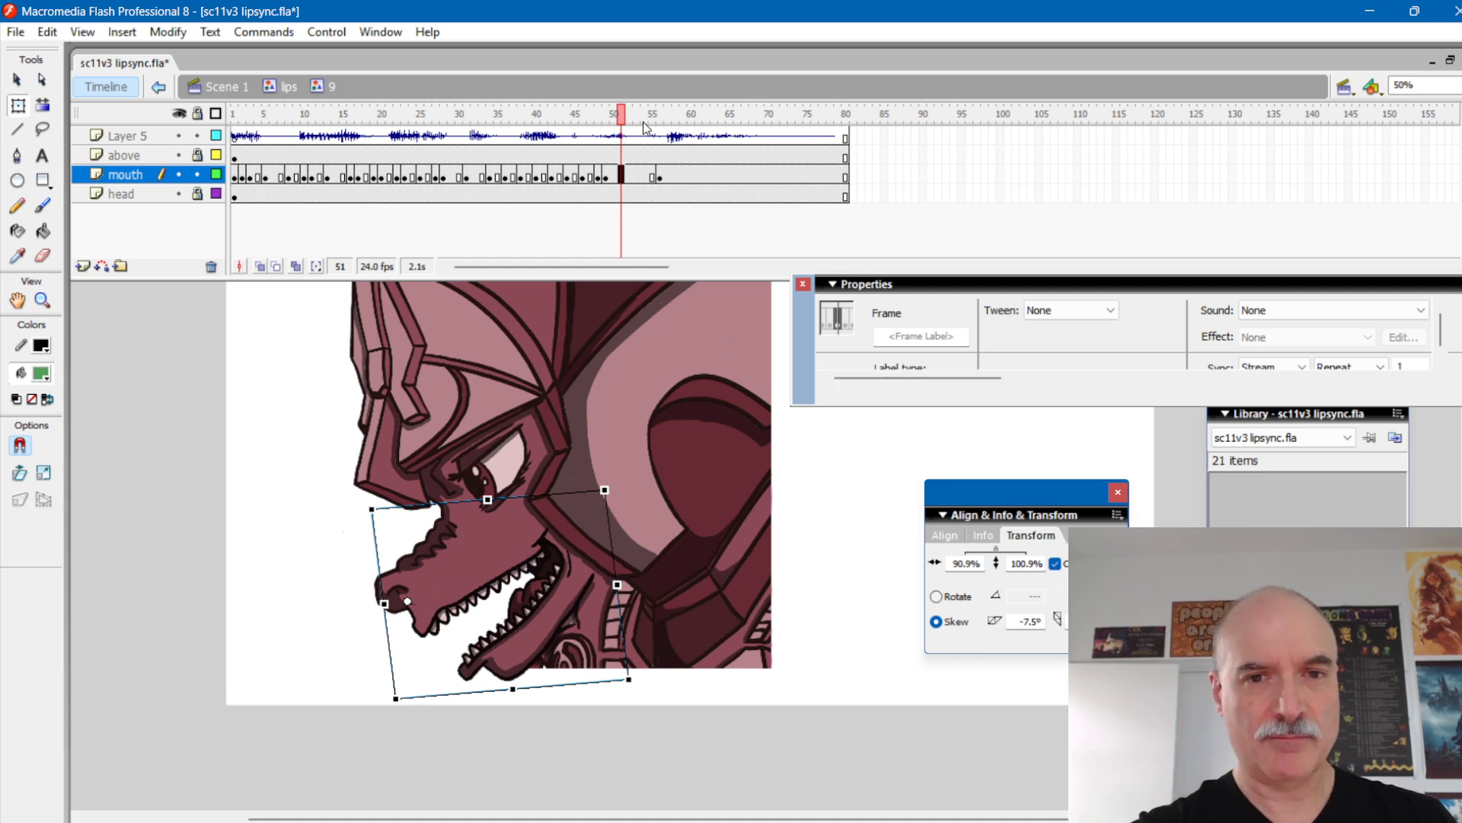
pyautogui.moveTo(625, 115)
pyautogui.mouseDown()
pyautogui.moveTo(670, 113)
pyautogui.moveTo(638, 121)
pyautogui.moveTo(642, 135)
pyautogui.mouseUp()
pyautogui.click(645, 174)
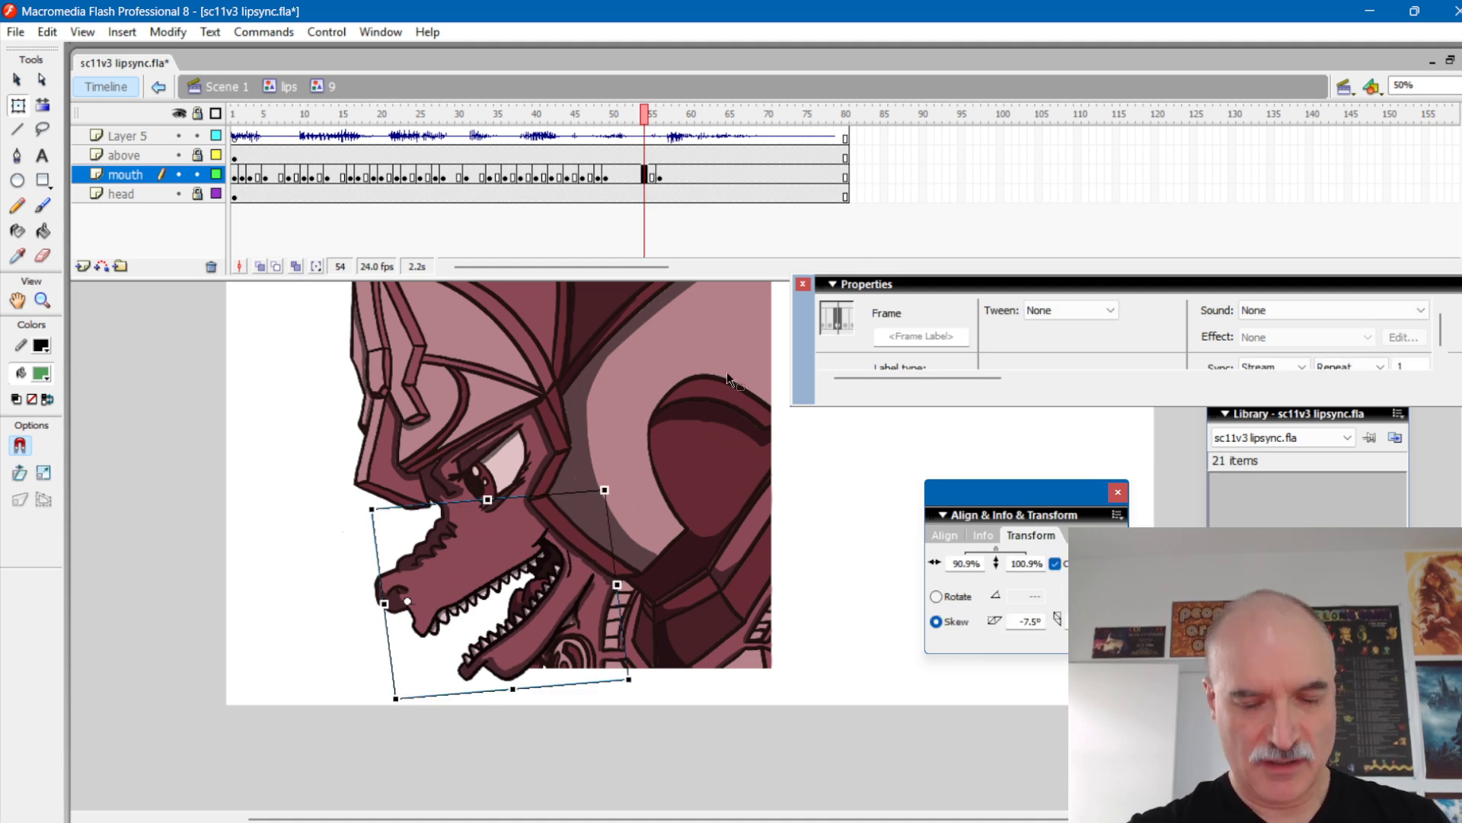
pyautogui.click(741, 415)
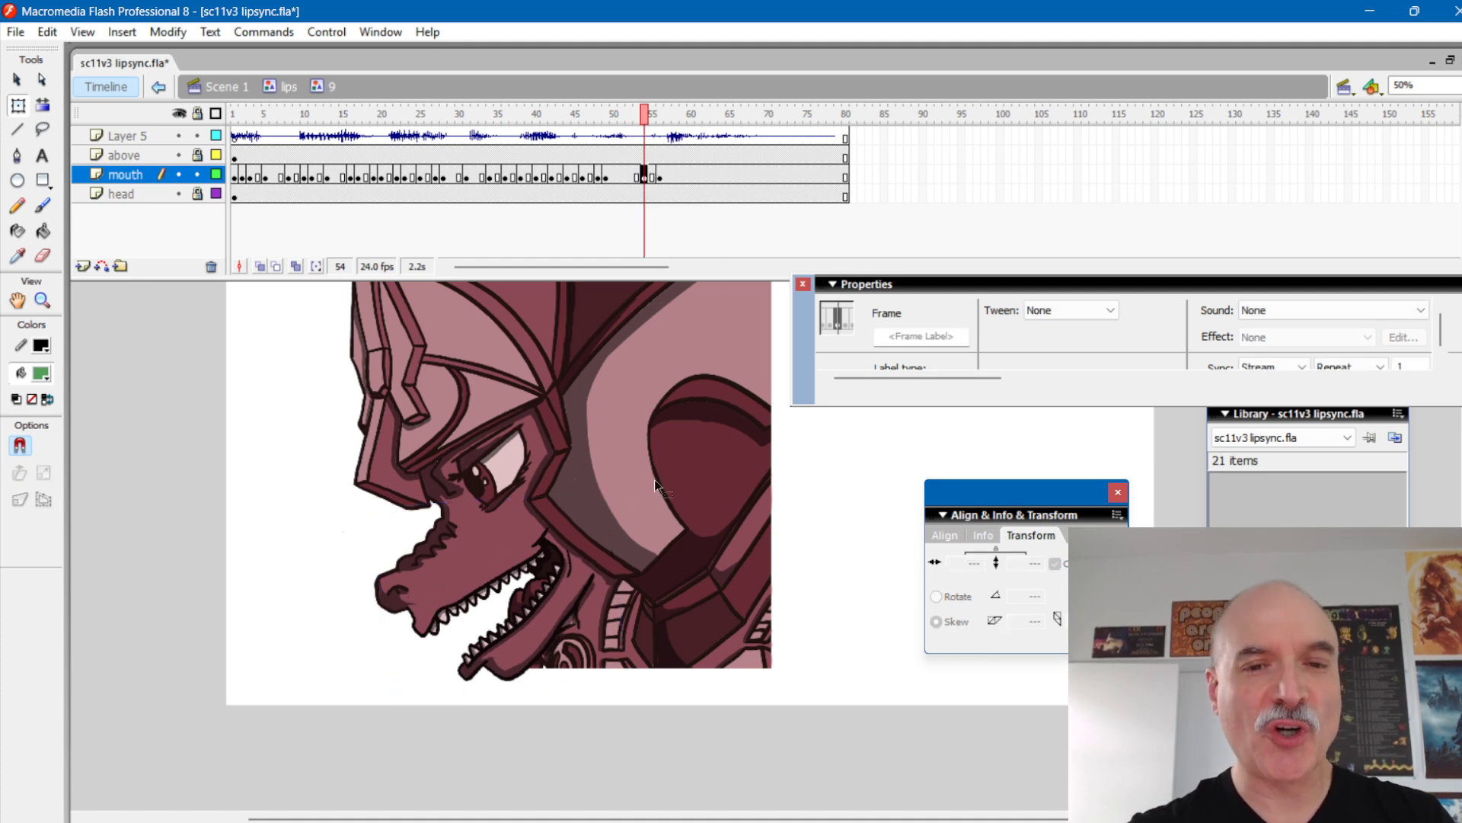
pyautogui.click(560, 568)
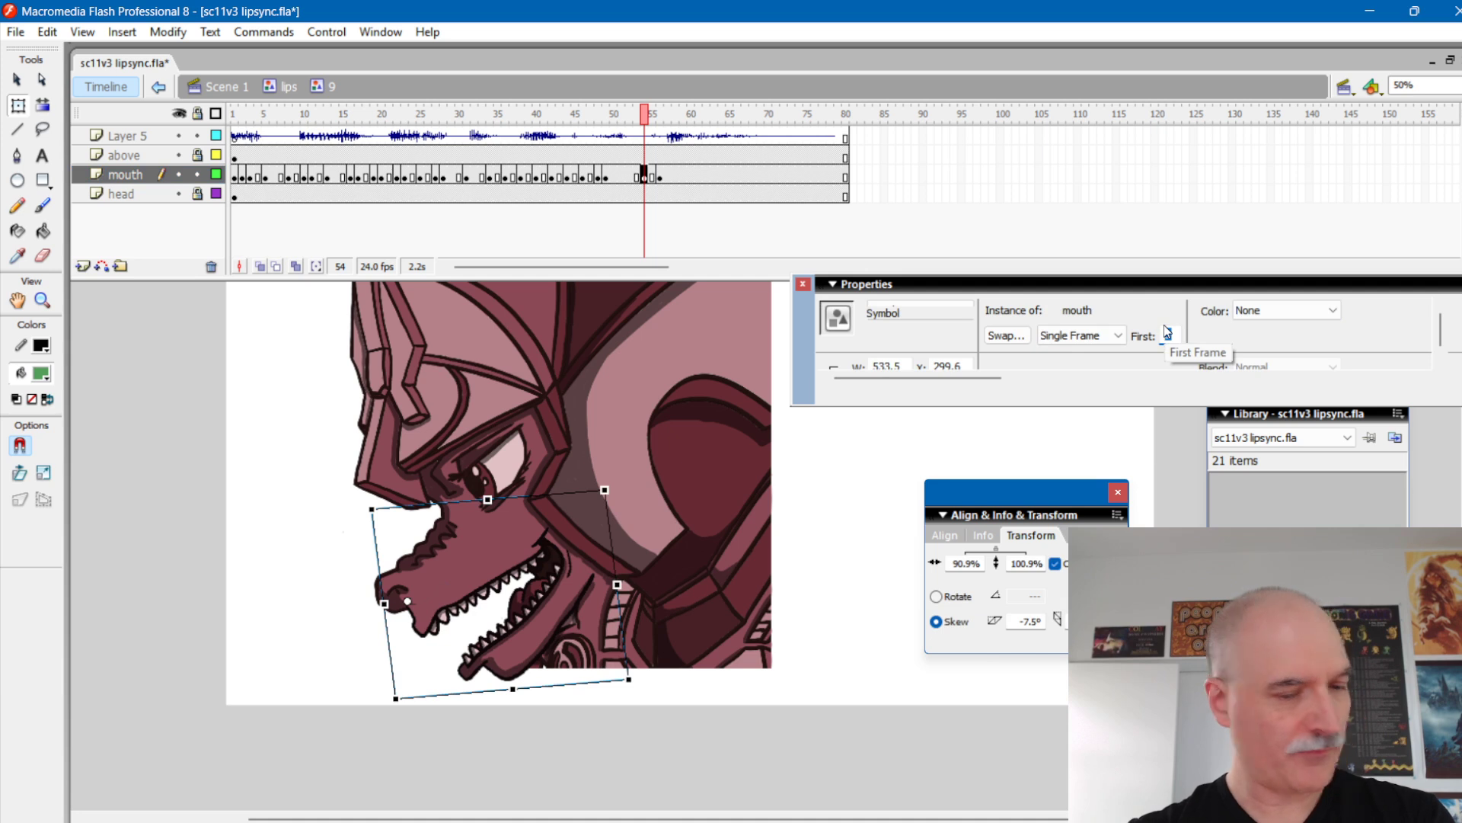
pyautogui.write('6')
pyautogui.press('Return')
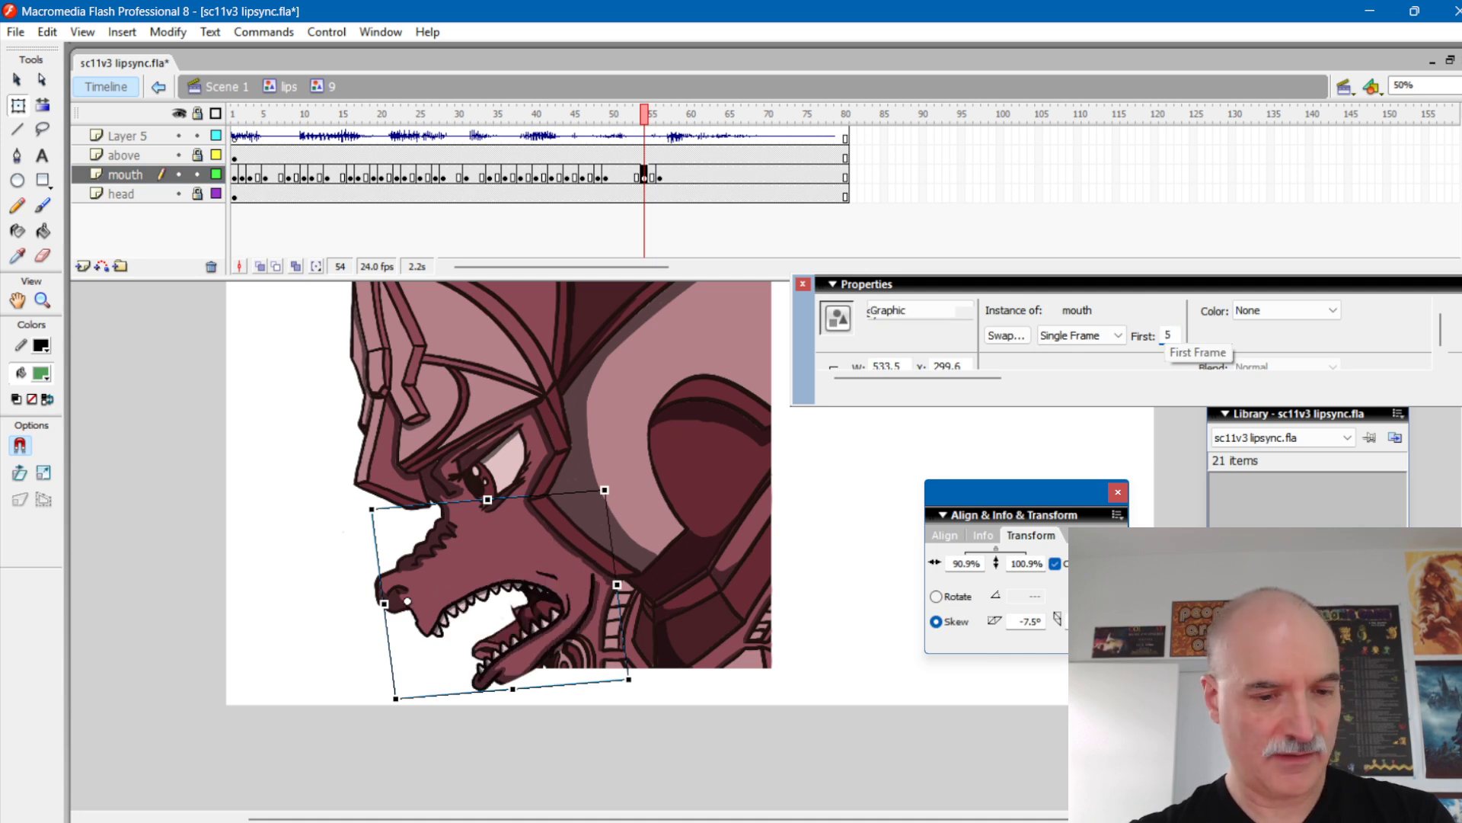
# Step: Try several other first-frame drawings, including 5 and 2, on the mouth instance at frame 54
pyautogui.write('5')
pyautogui.press('Return')
pyautogui.write('2')
pyautogui.press('Return')
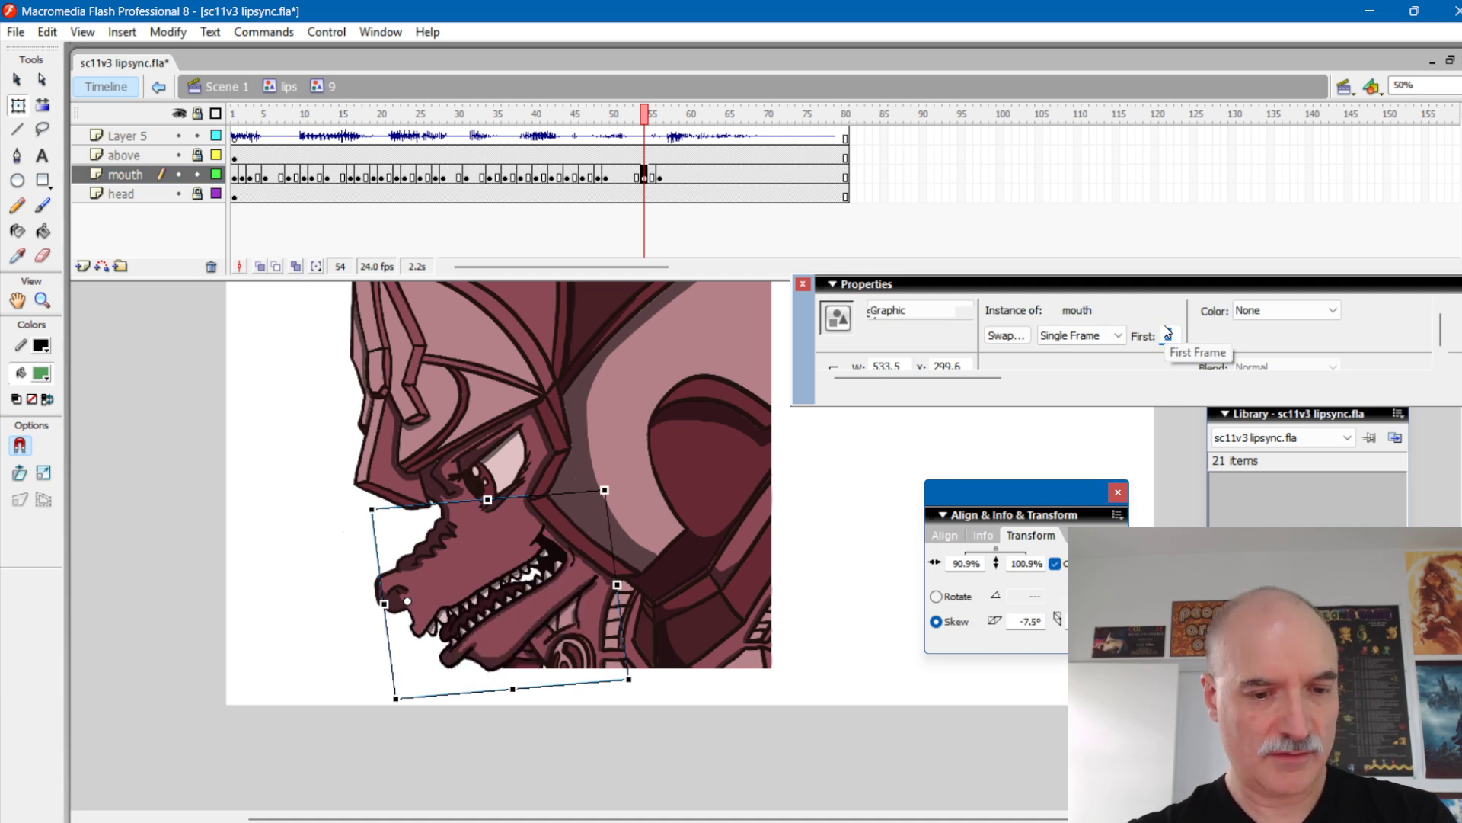
pyautogui.write('4')
pyautogui.press('Return')
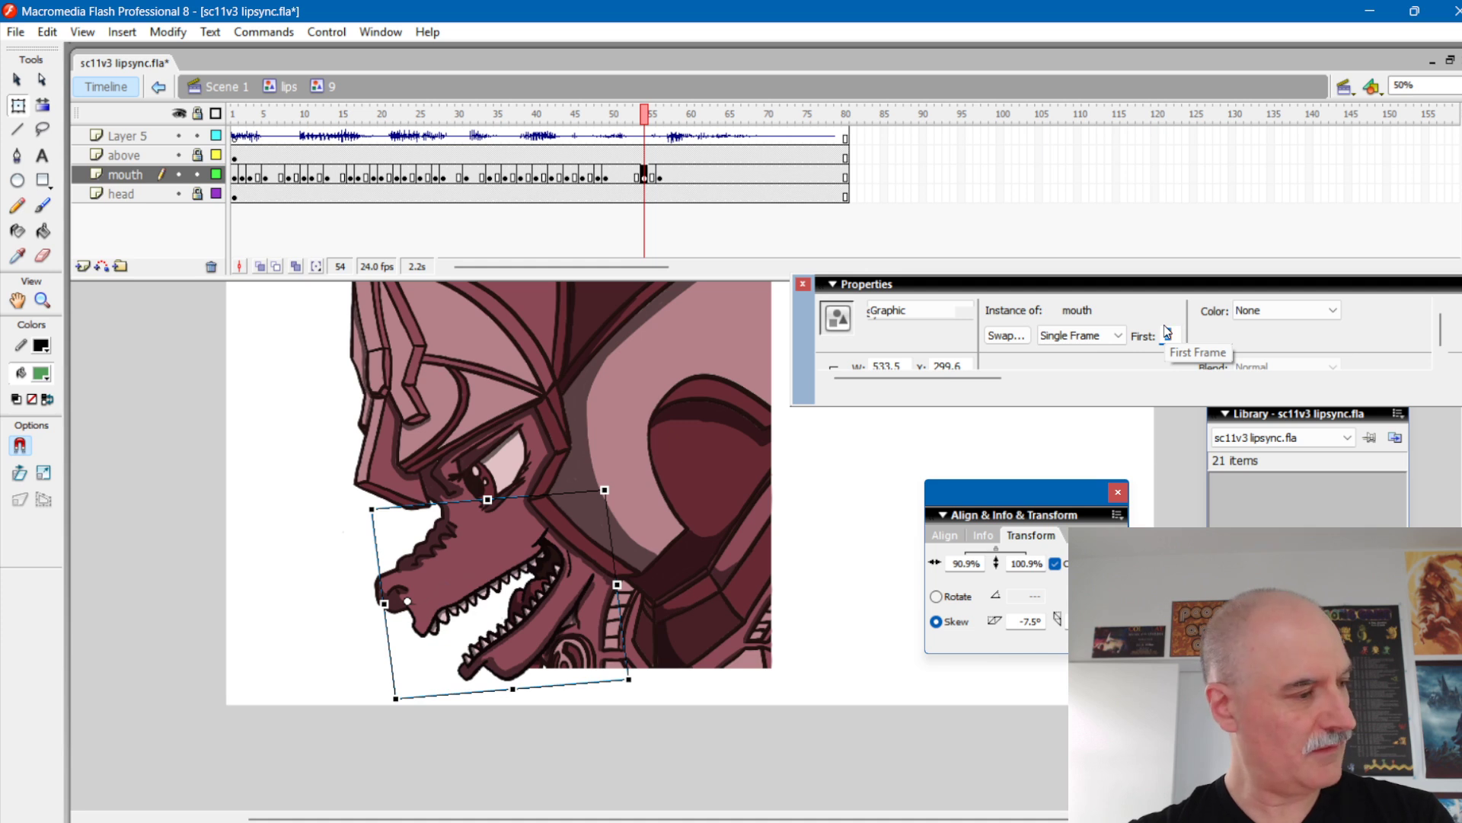
pyautogui.write('3')
pyautogui.press('Return')
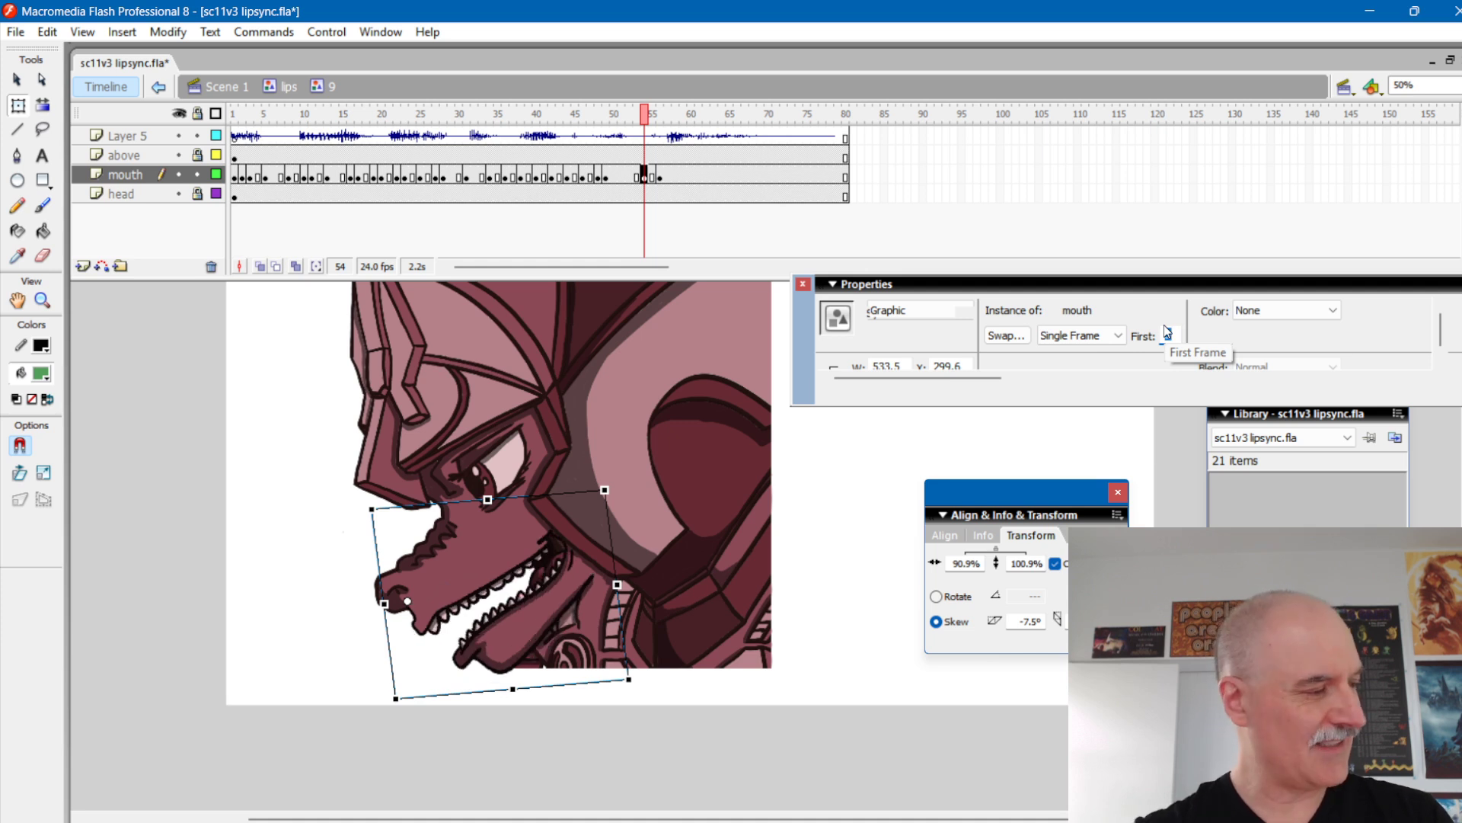
# Step: Insert a keyframe on the mouth layer at frame 51 and set the mouth instance's first frame to 4
pyautogui.moveTo(646, 114); pyautogui.dragTo(611, 121)
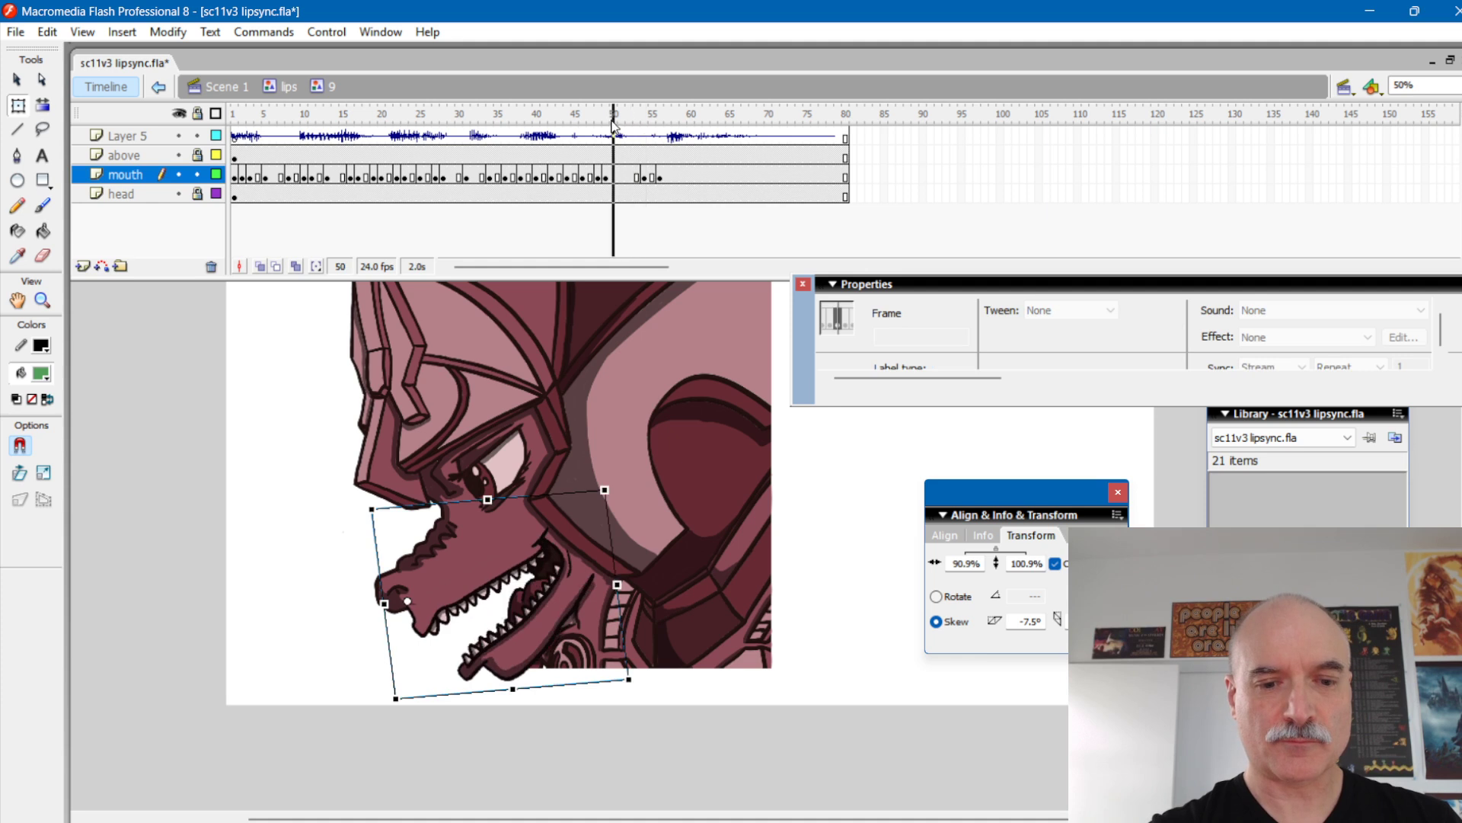
pyautogui.click(621, 175)
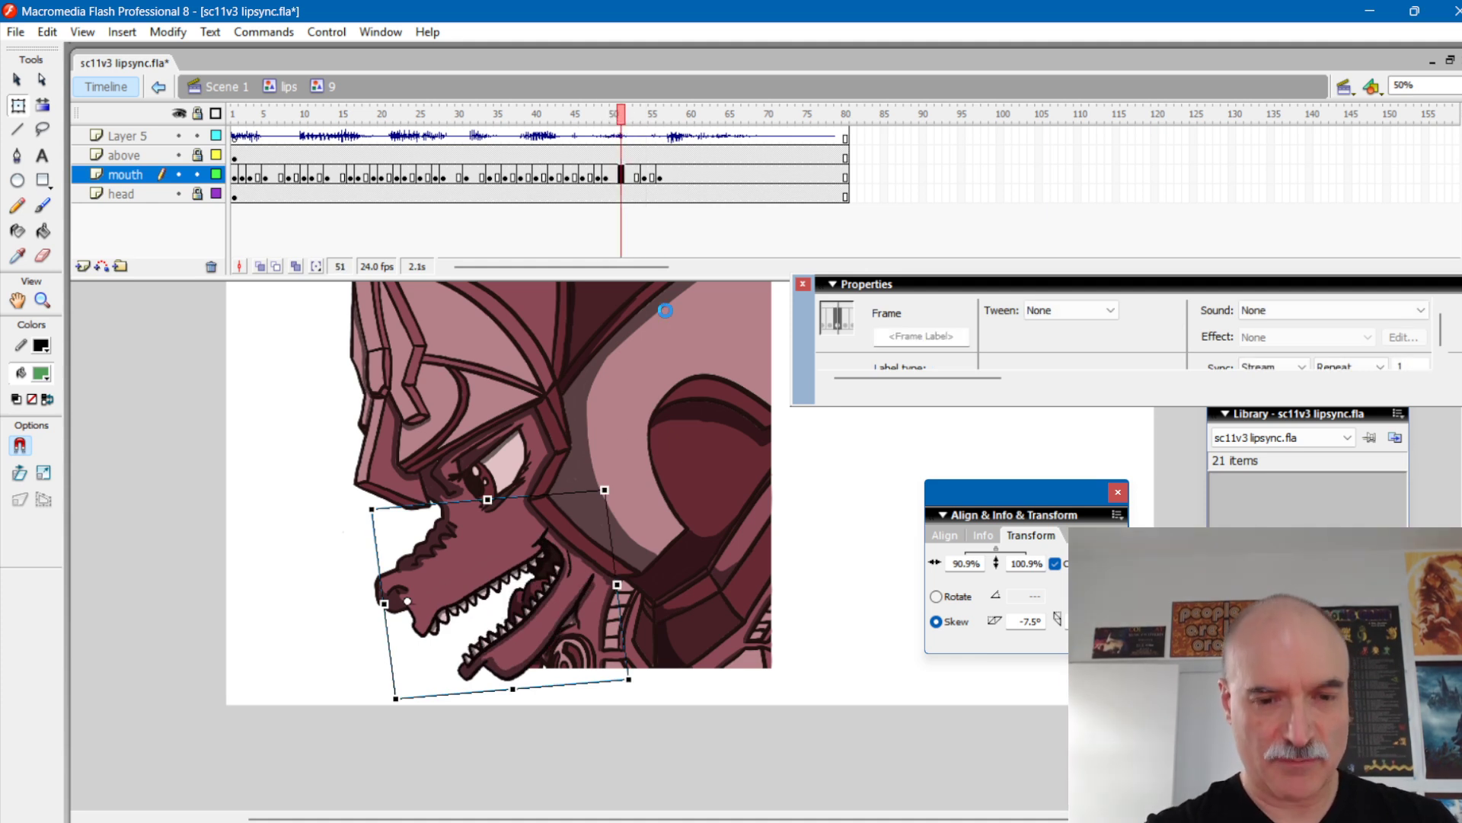
pyautogui.click(568, 570)
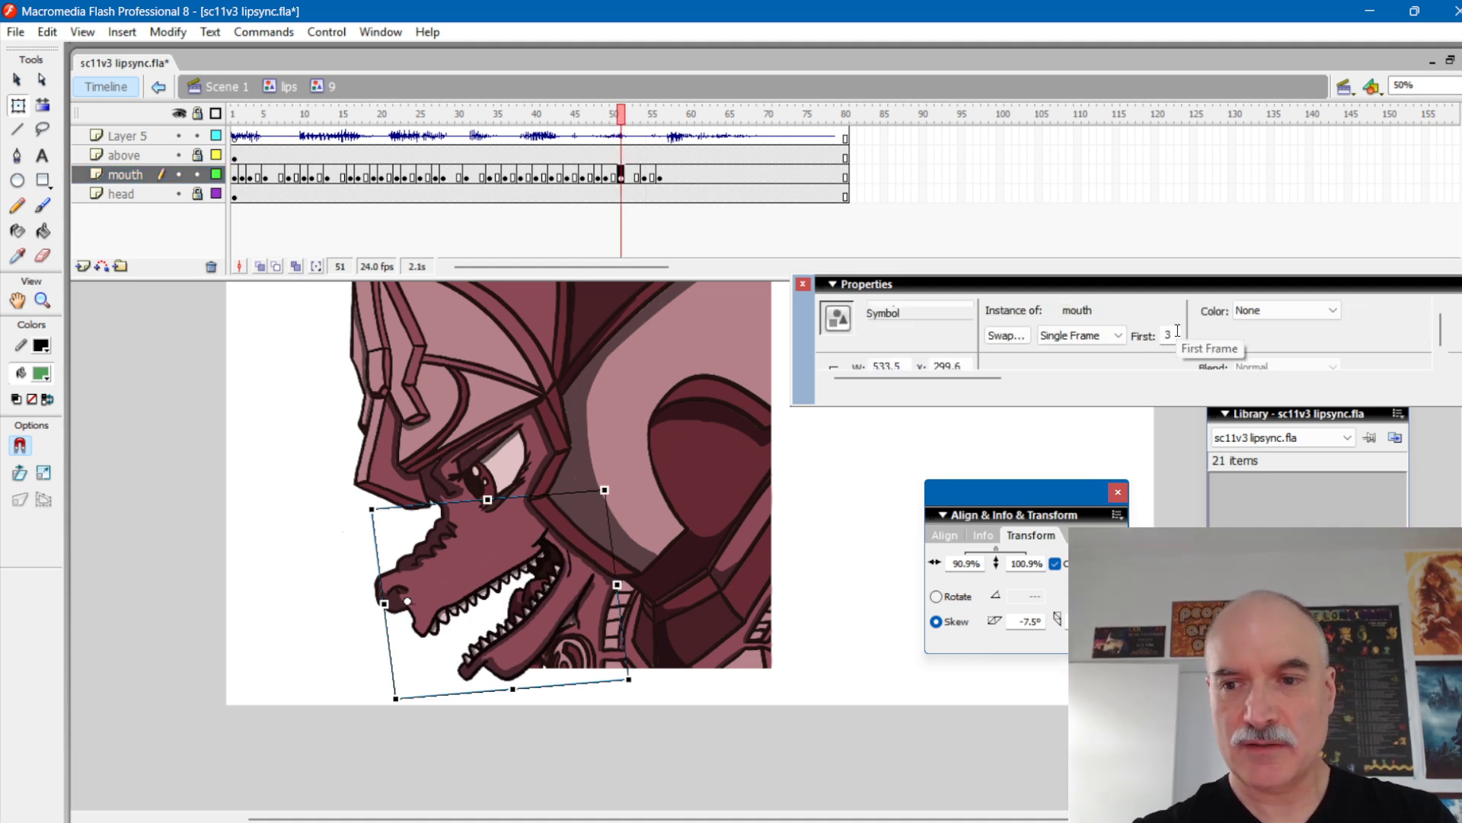
pyautogui.doubleClick(1176, 332)
pyautogui.write('4')
pyautogui.press('Return')
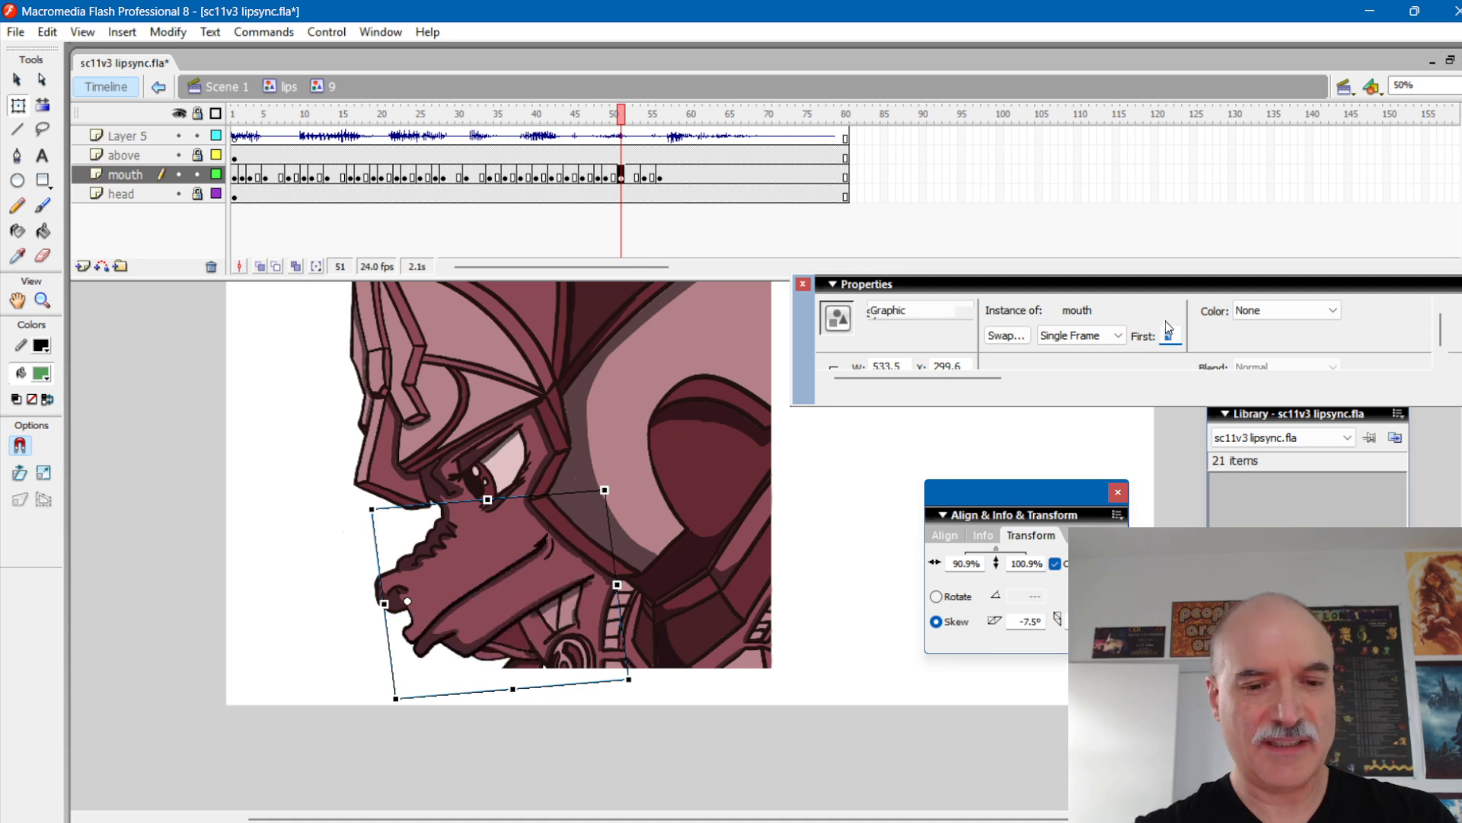
# Step: Clear the mouth layer's keyframe at frame 54 and play back the surrounding dialogue
pyautogui.moveTo(623, 112)
pyautogui.mouseDown()
pyautogui.moveTo(691, 115)
pyautogui.moveTo(640, 118)
pyautogui.moveTo(653, 140)
pyautogui.moveTo(622, 140)
pyautogui.moveTo(670, 133)
pyautogui.moveTo(646, 145)
pyautogui.moveTo(600, 116)
pyautogui.moveTo(649, 116)
pyautogui.mouseUp()
pyautogui.press('Return')
pyautogui.hotkey('shift', 'F6')
pyautogui.press('Return')
pyautogui.press('Return')
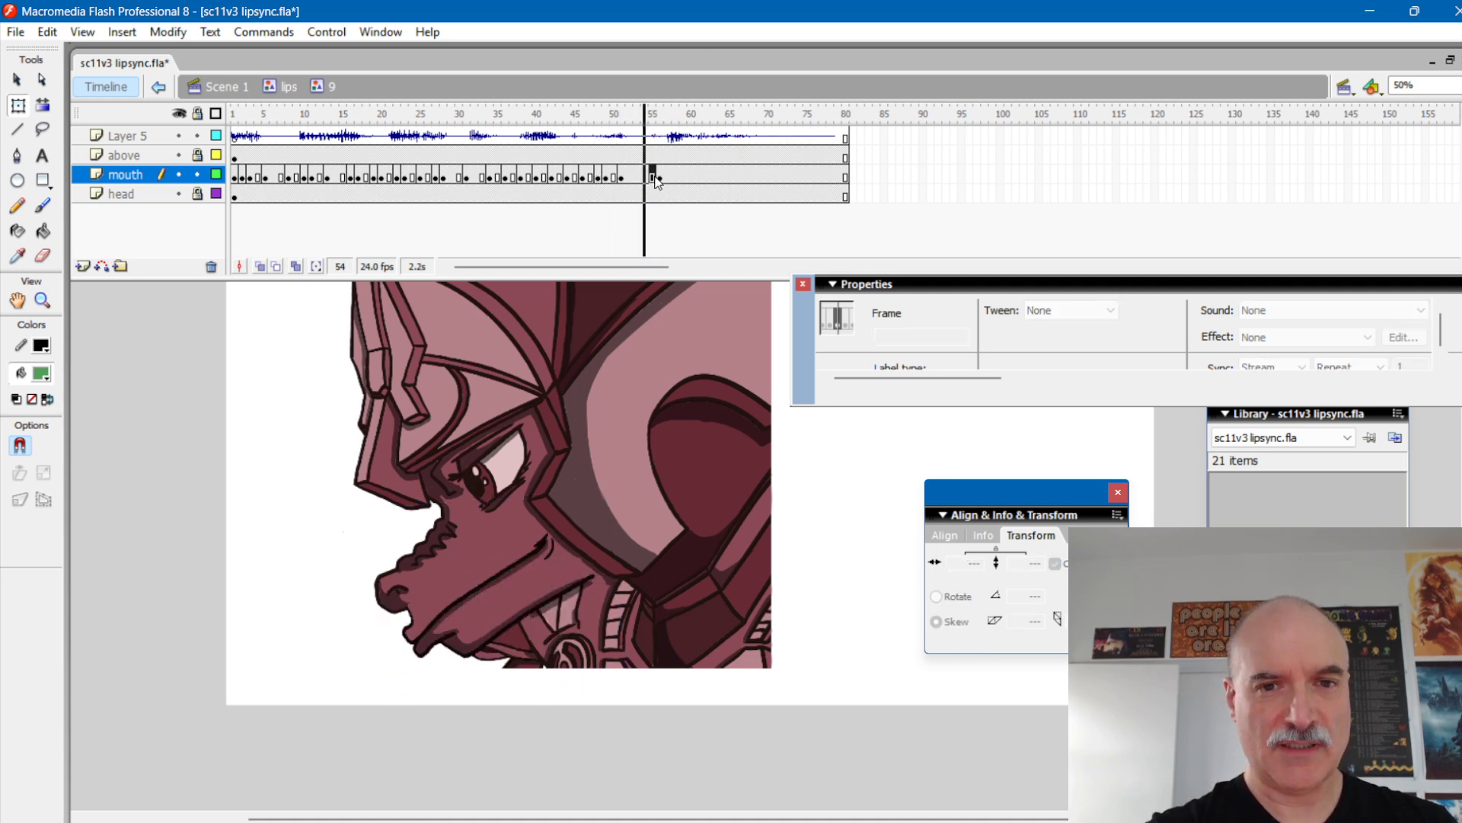
# Step: Insert a mouth keyframe at frame 55 and set the instance's first frame to 12 after trying 3, 5 and 11
pyautogui.click(654, 175)
pyautogui.click(620, 504)
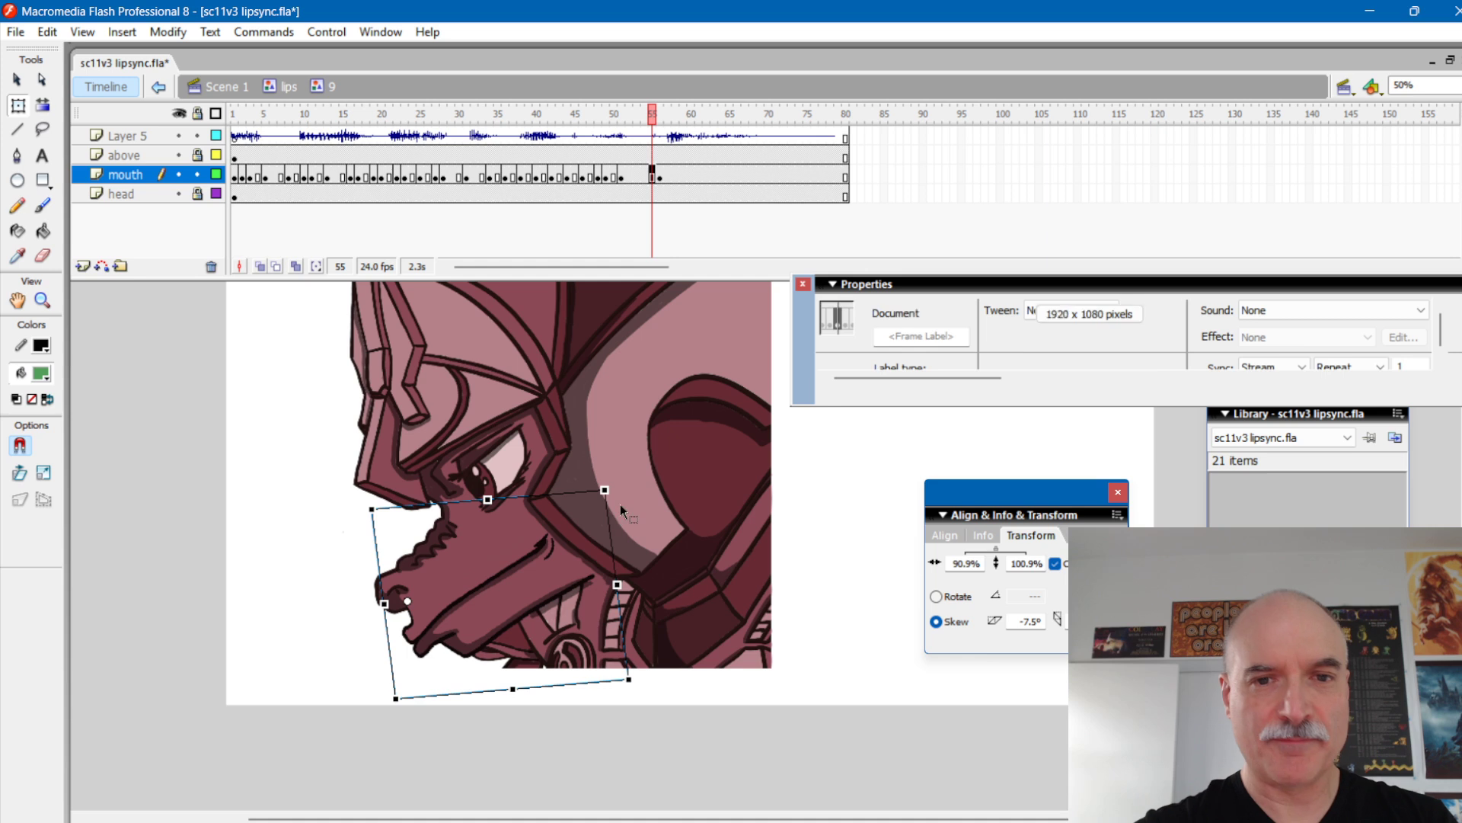
pyautogui.doubleClick(1161, 337)
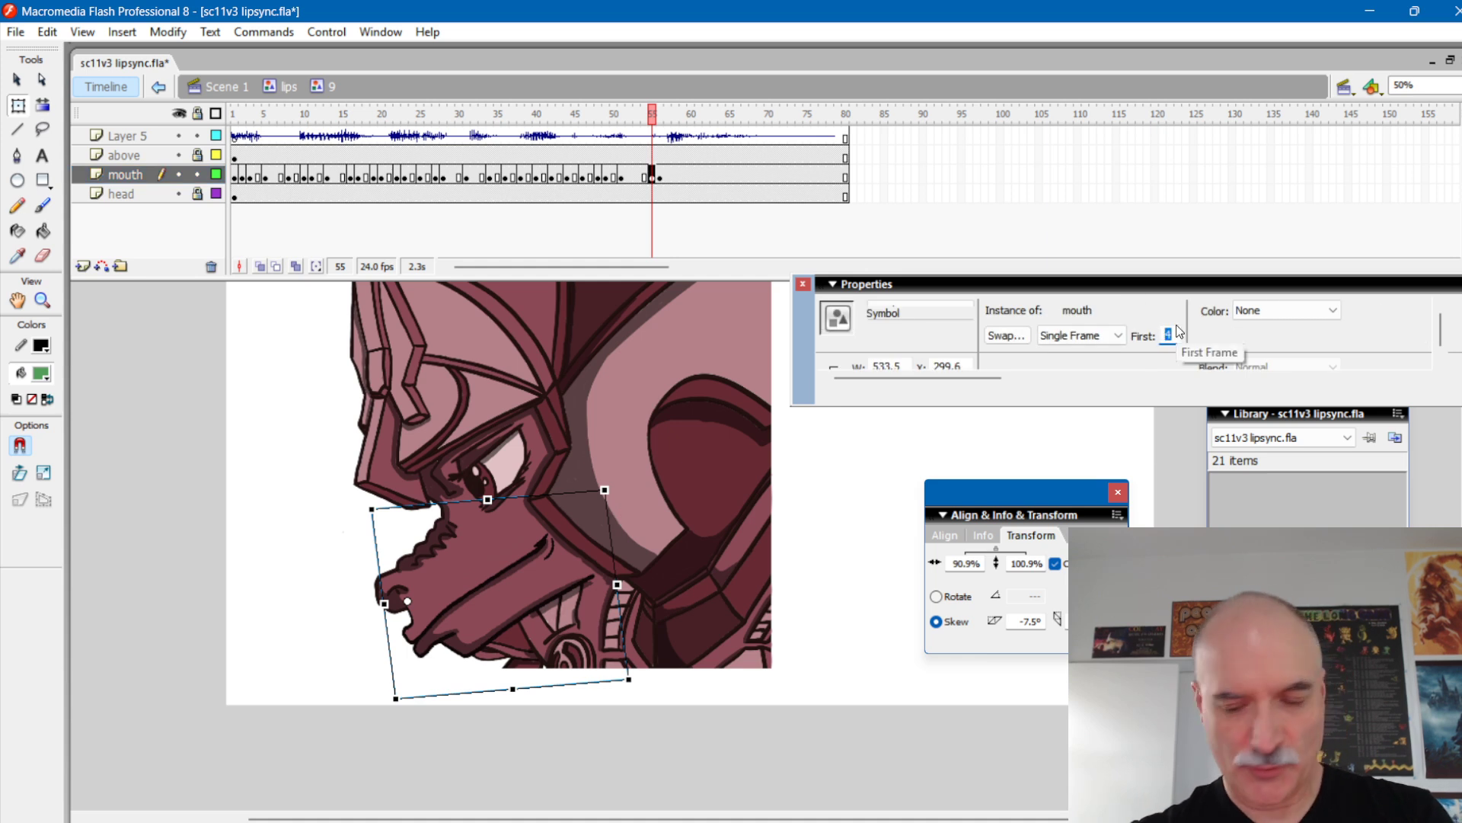
pyautogui.write('3')
pyautogui.press('Return')
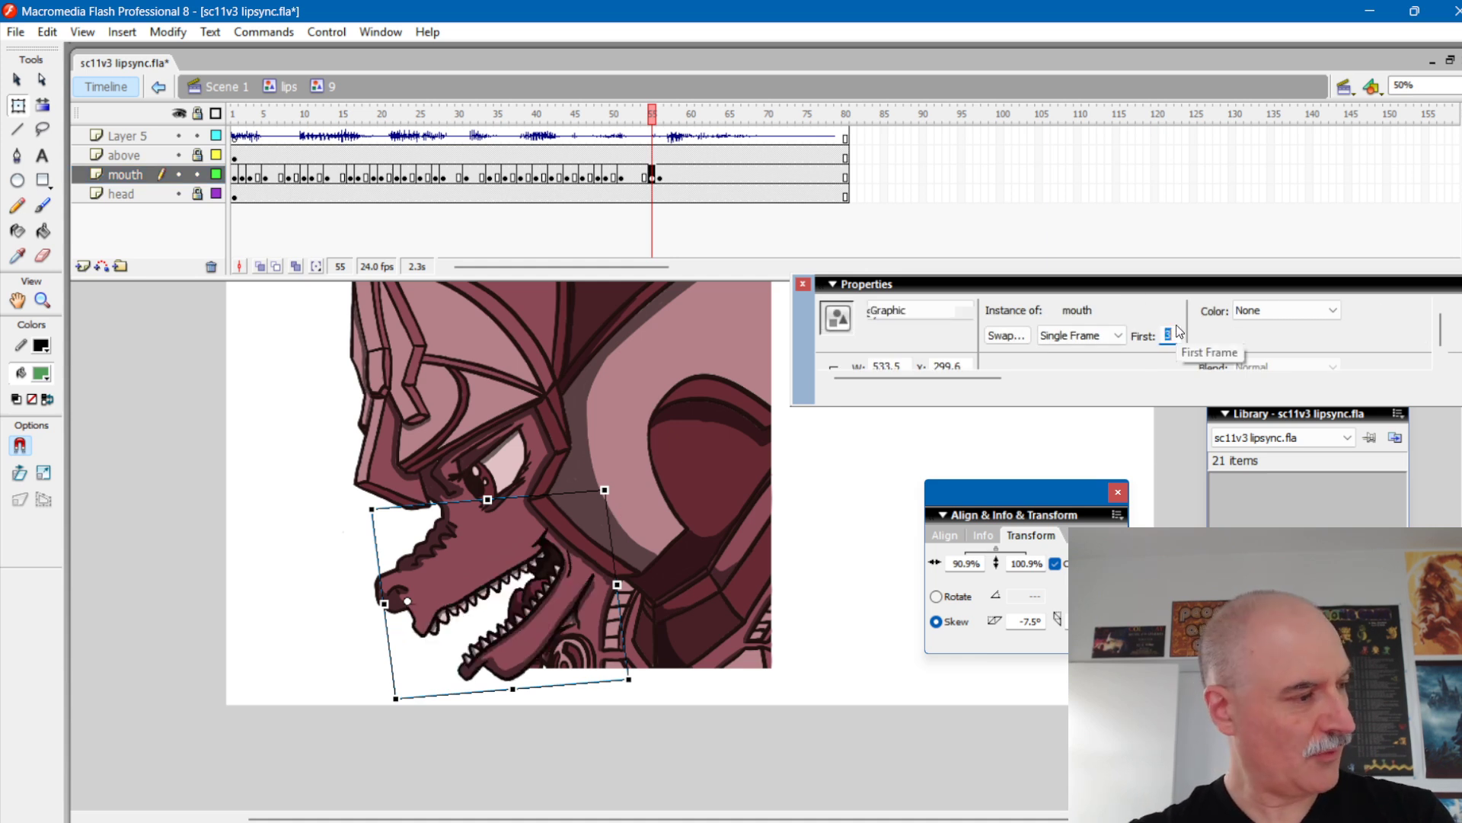
pyautogui.write('5')
pyautogui.press('Return')
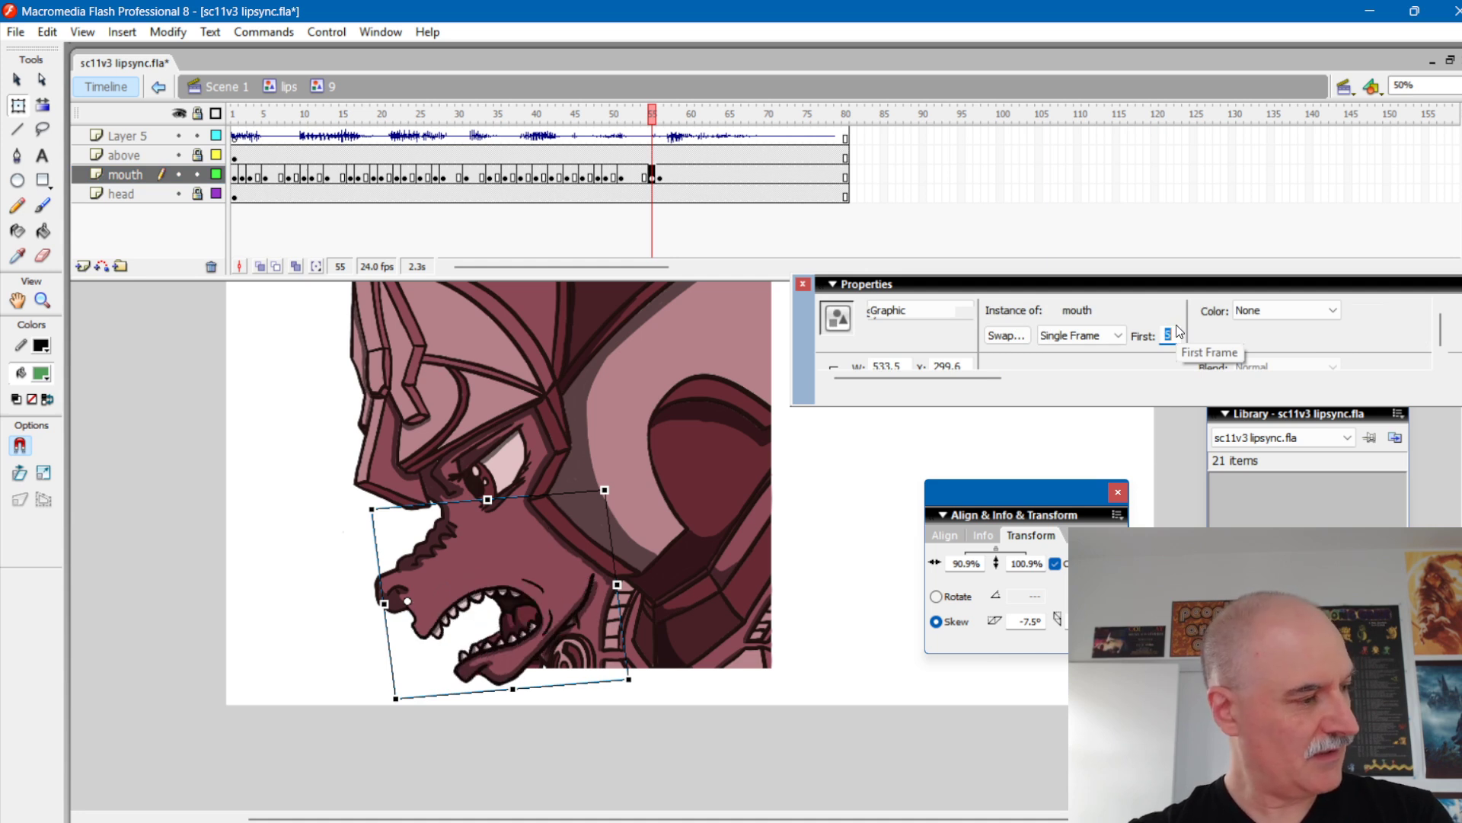
pyautogui.write('11')
pyautogui.press('Return')
pyautogui.write('12')
pyautogui.press('Return')
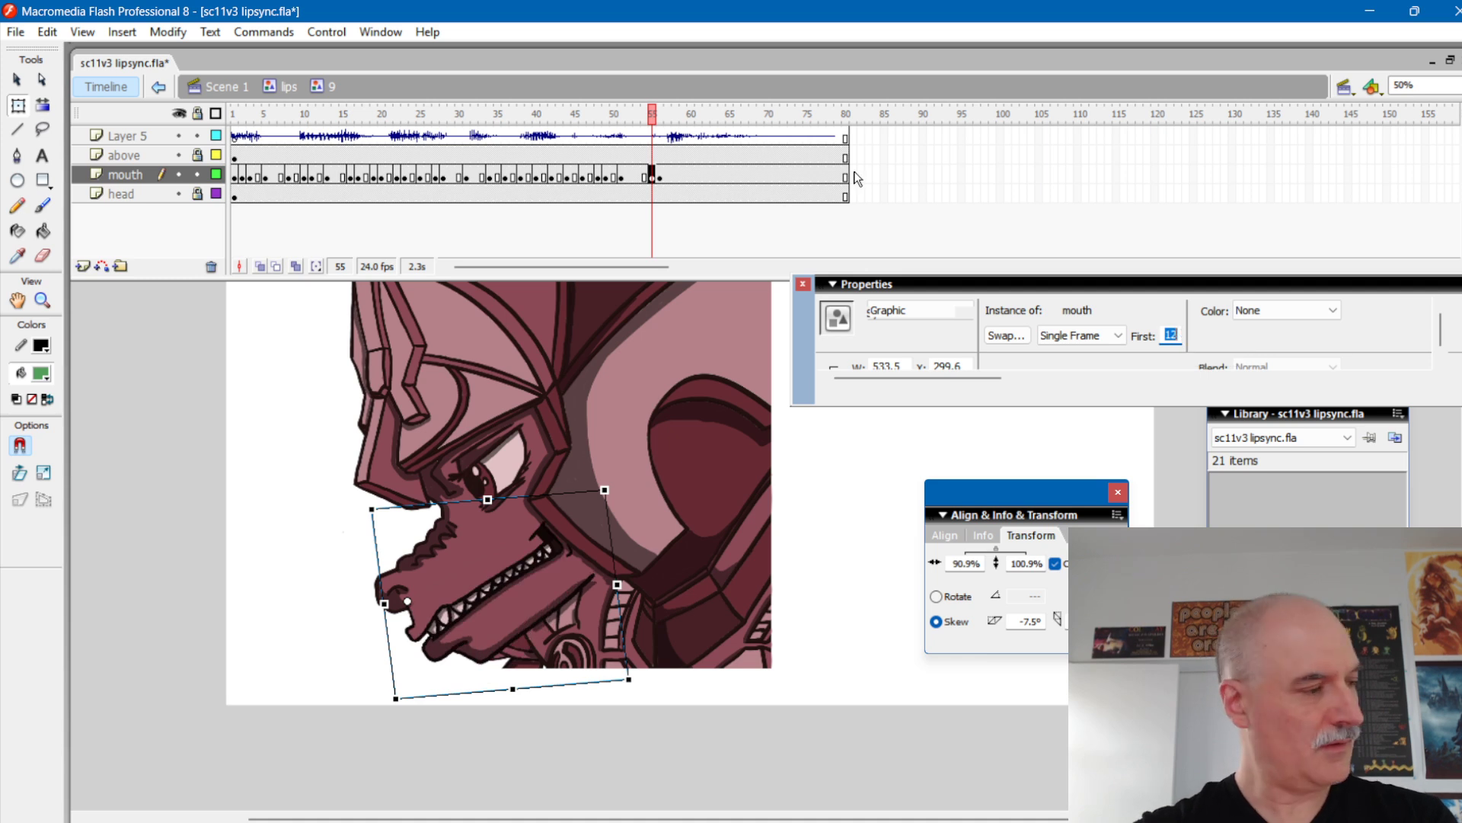
# Step: Set the mouth instance's first frame at frame 55 to 2 after trying 4
pyautogui.write('4')
pyautogui.press('Return')
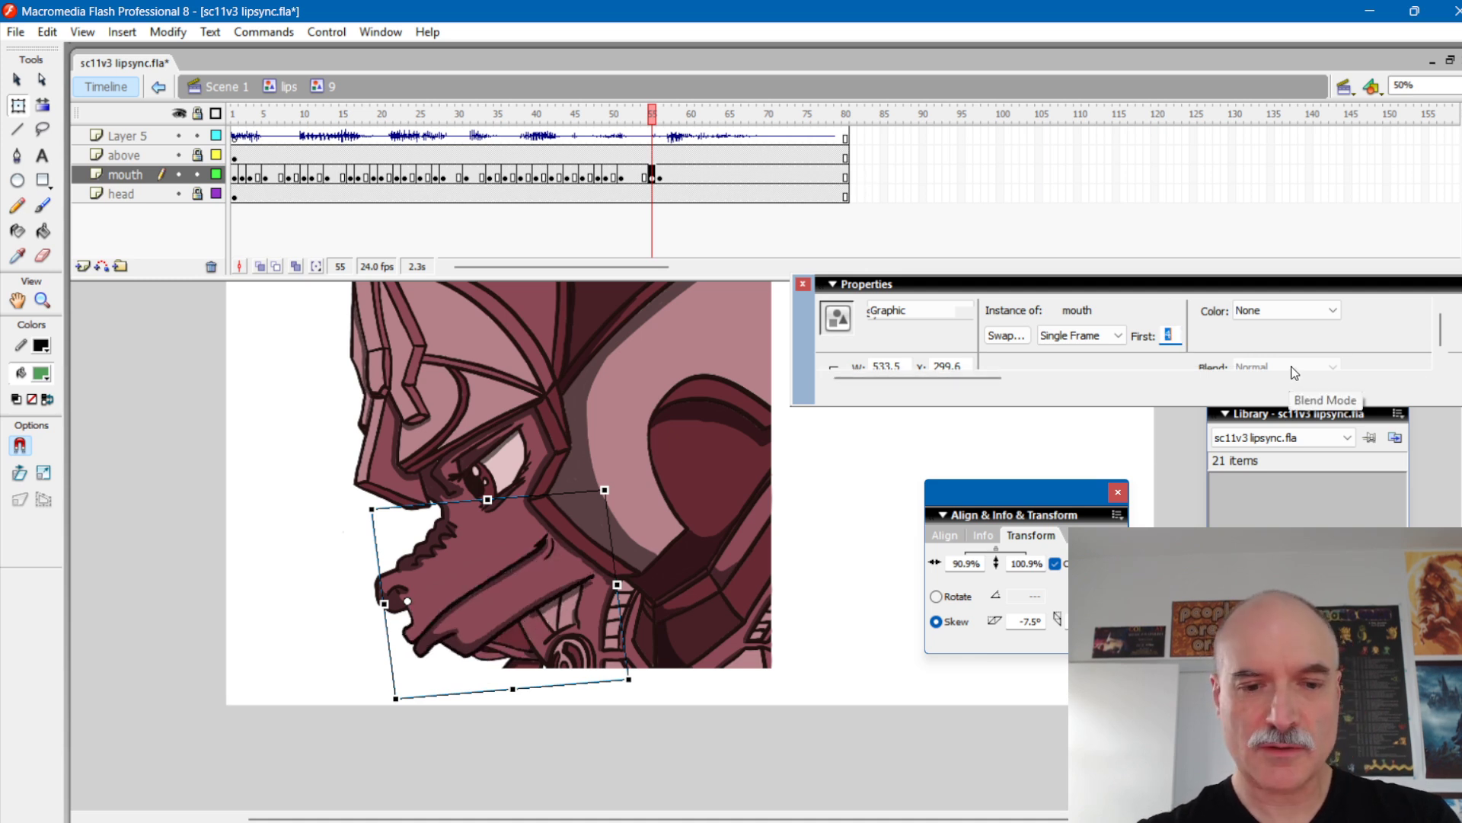
pyautogui.write('2')
pyautogui.press('Return')
# Step: Insert a keyframe on the mouth layer at frame 59 and set the mouth instance's first frame to 4
pyautogui.moveTo(654, 119)
pyautogui.mouseDown()
pyautogui.moveTo(643, 128)
pyautogui.moveTo(664, 128)
pyautogui.moveTo(638, 131)
pyautogui.moveTo(721, 118)
pyautogui.moveTo(669, 120)
pyautogui.moveTo(686, 128)
pyautogui.mouseUp()
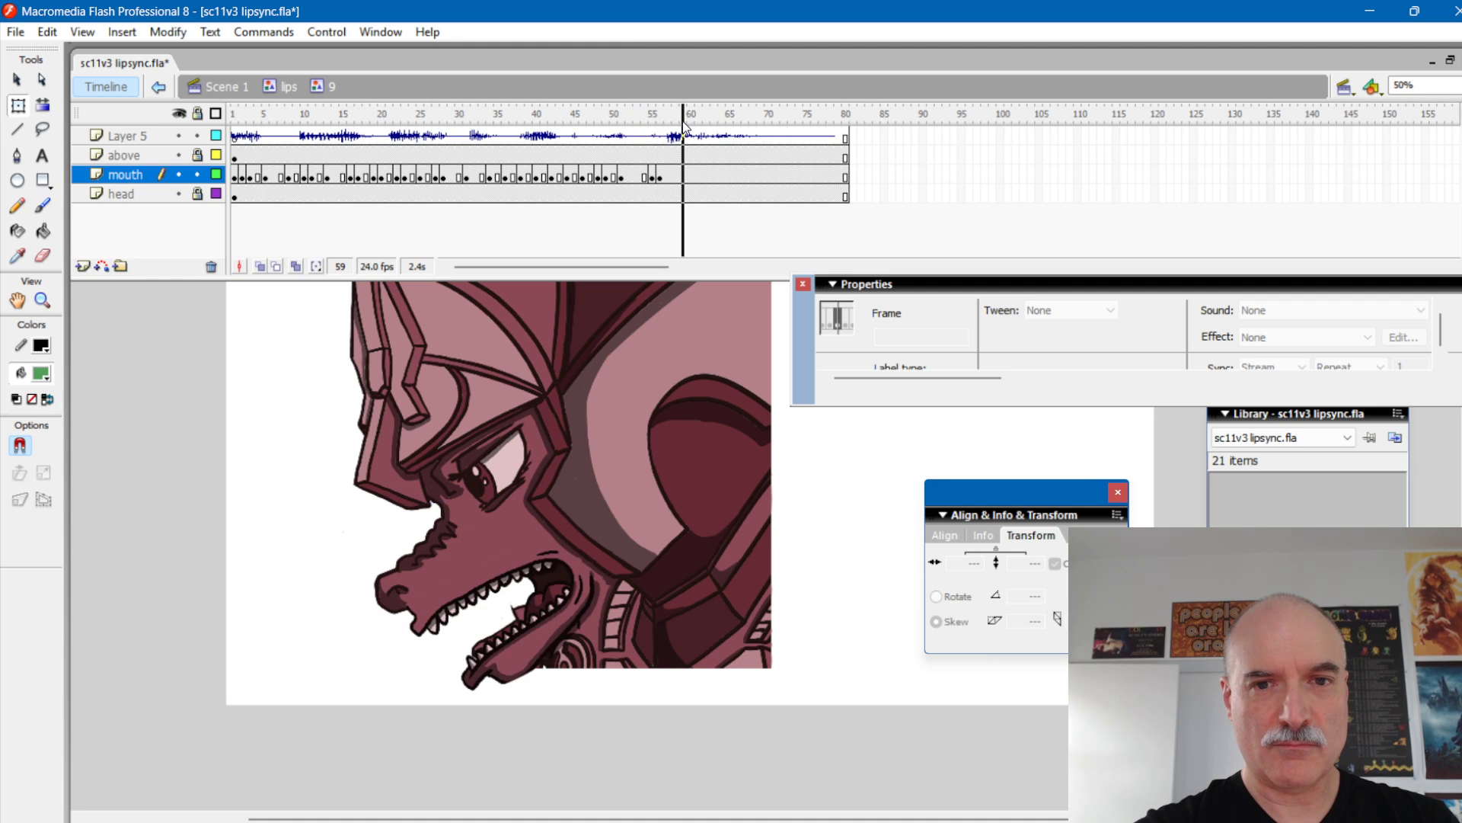
pyautogui.click(683, 172)
pyautogui.click(569, 560)
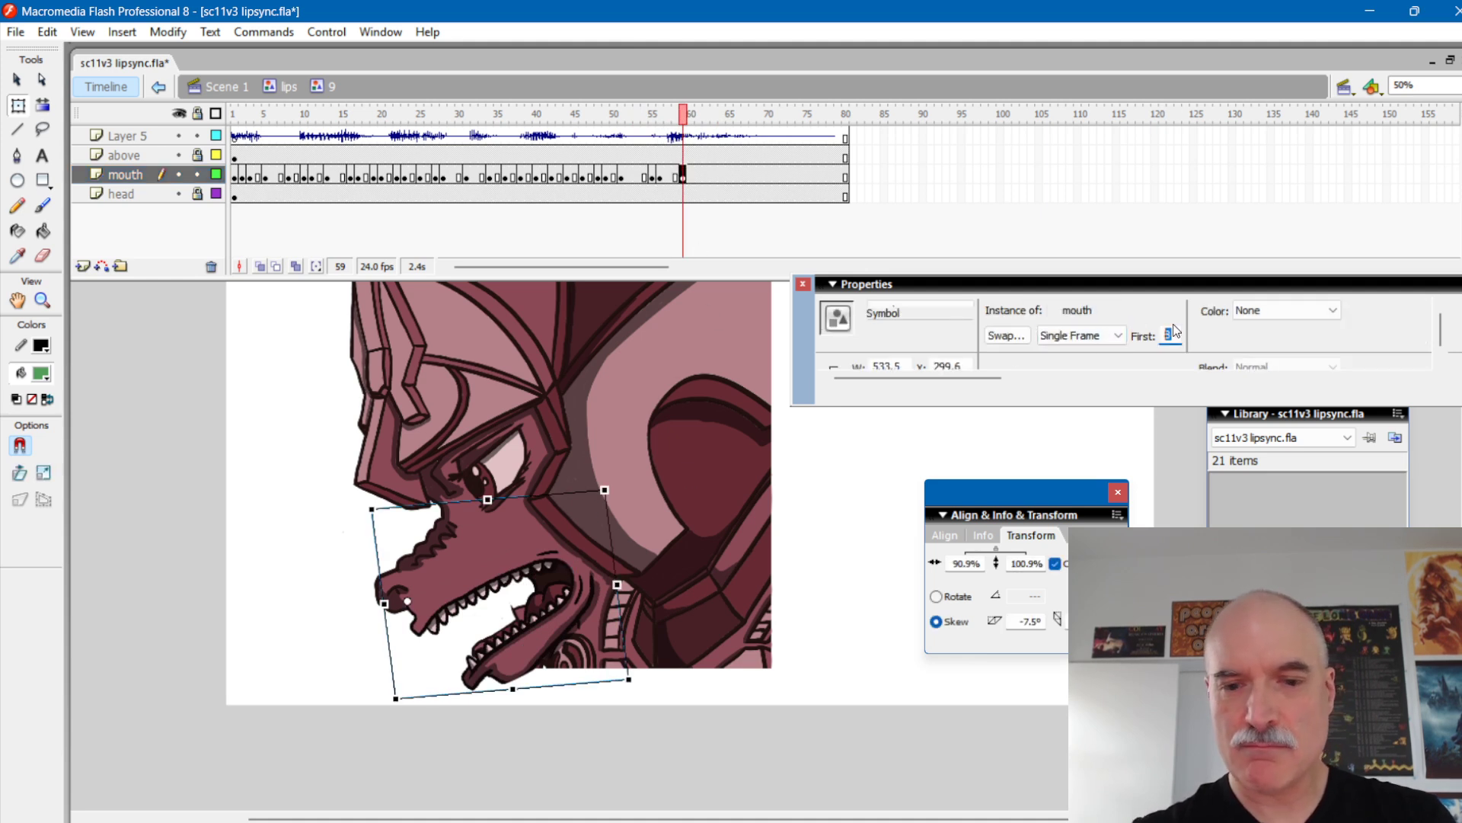
pyautogui.press('Return')
# Step: Insert a keyframe on the mouth layer at frame 60 and set the mouth instance's first frame to 9
pyautogui.click(692, 114)
pyautogui.moveTo(693, 119); pyautogui.dragTo(702, 119)
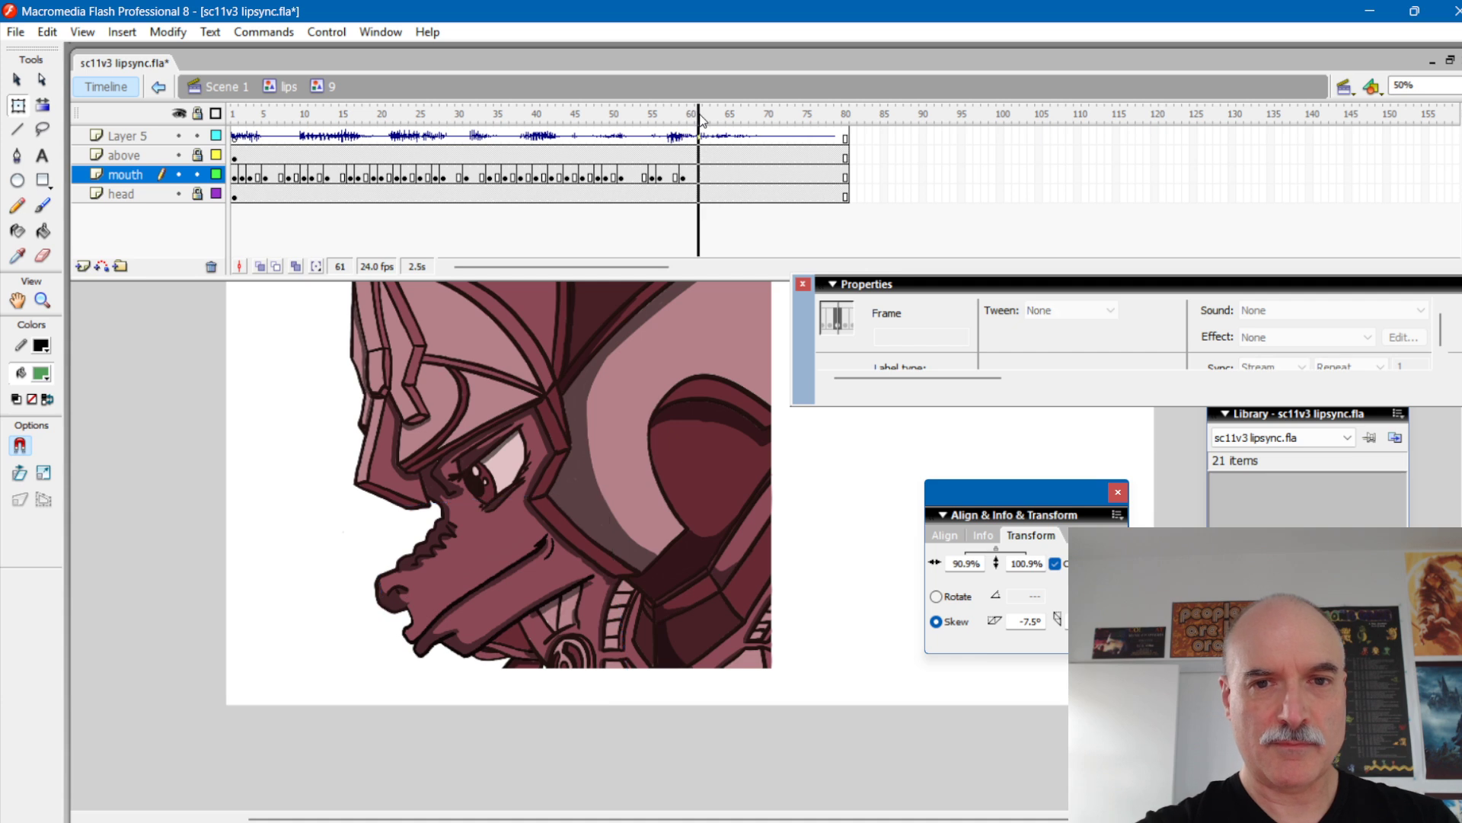
pyautogui.click(698, 171)
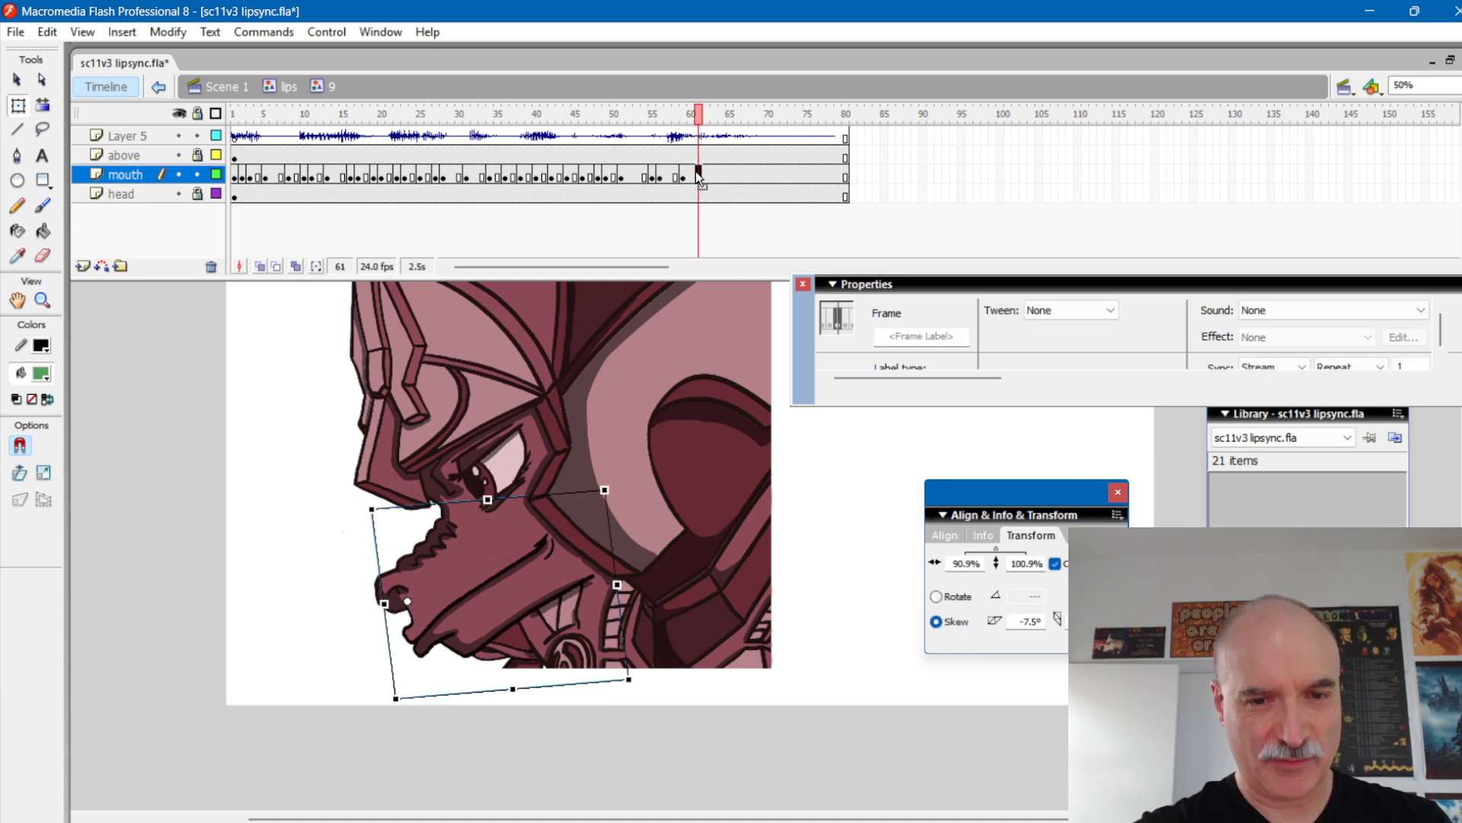
pyautogui.click(694, 174)
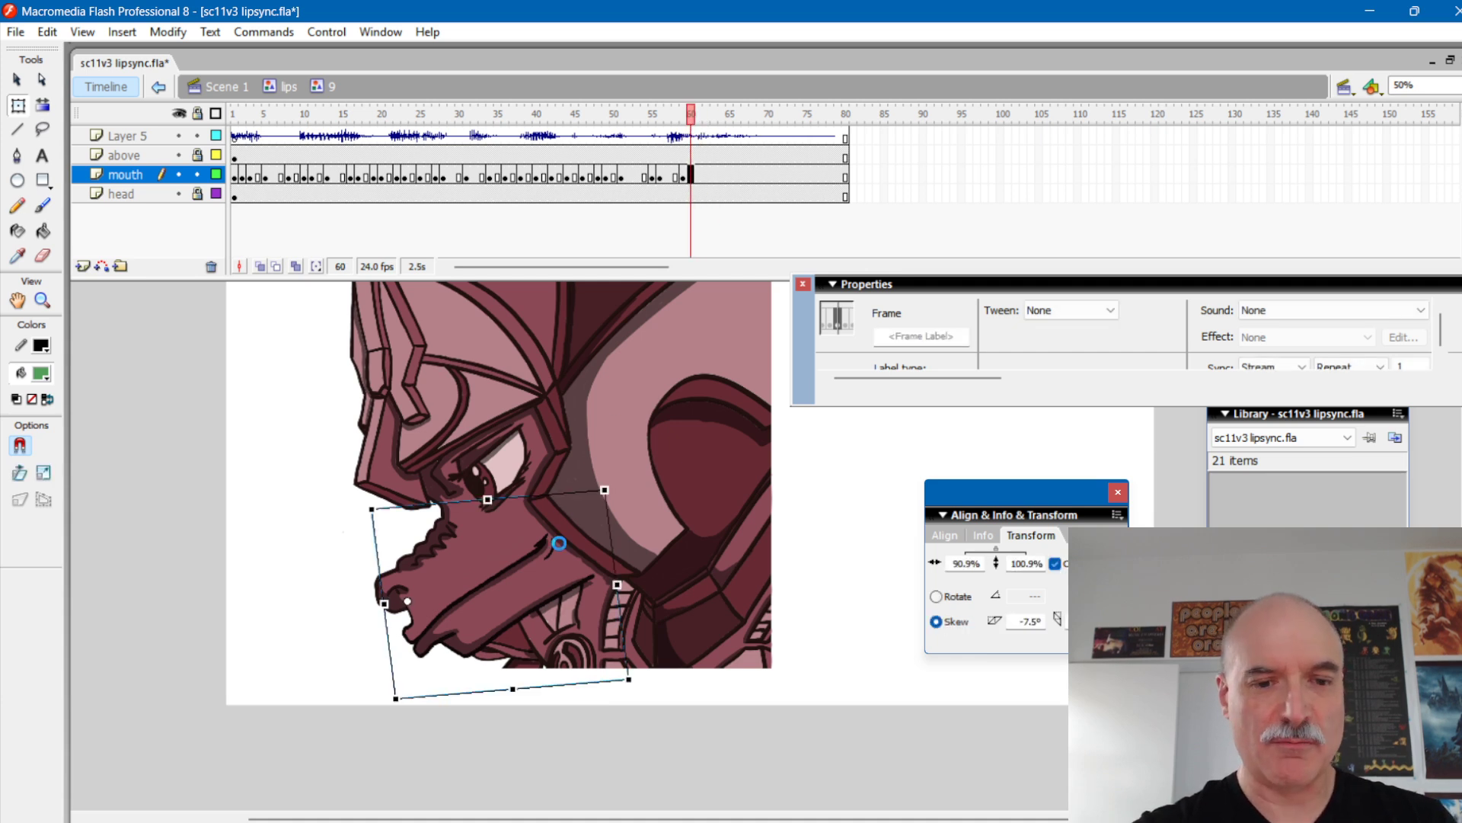
pyautogui.click(539, 550)
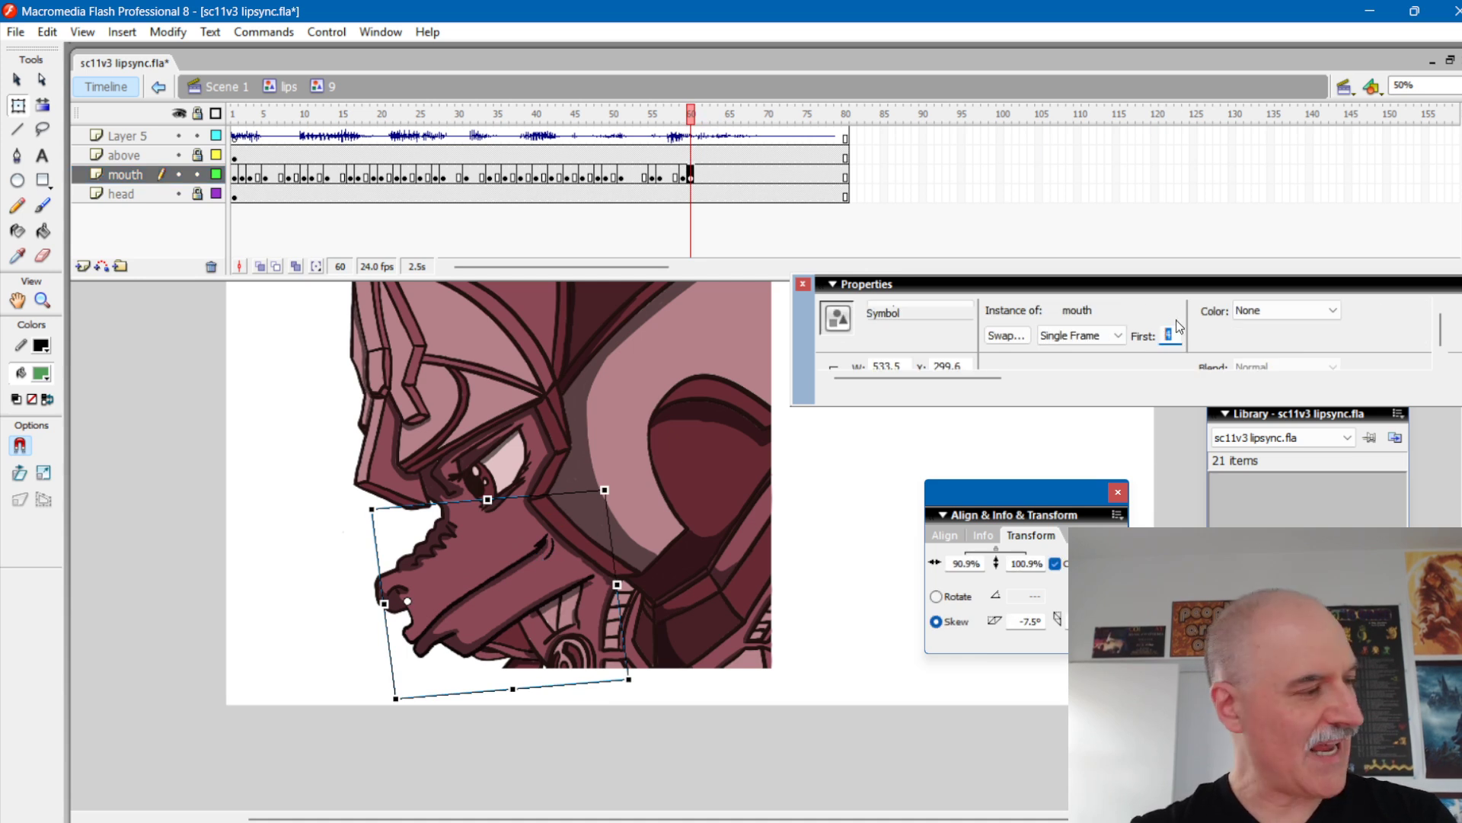
pyautogui.write('9')
pyautogui.press('Return')
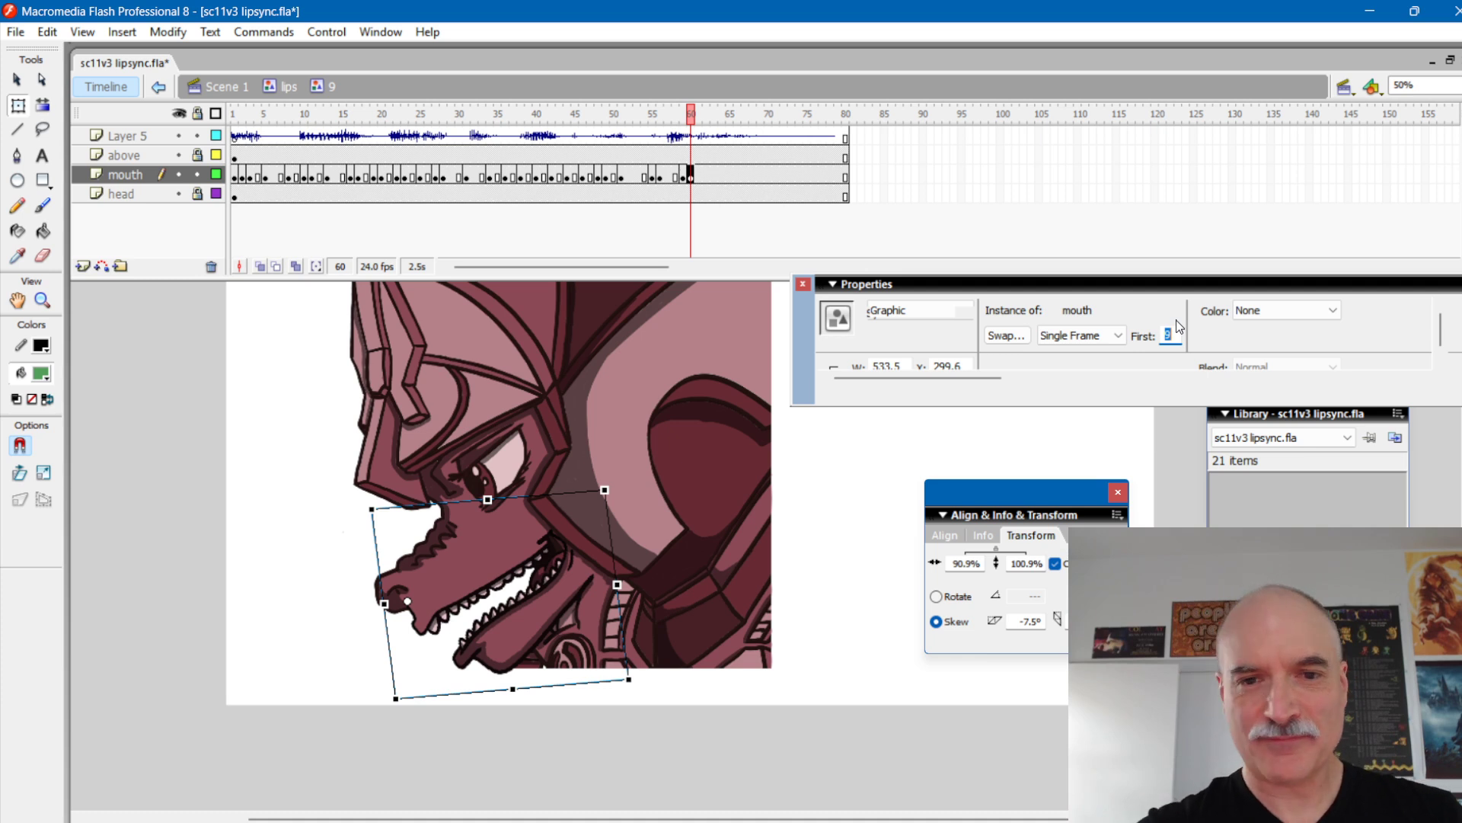
# Step: Retime the mouth layer's keyframes around the last word so they fall on frames 54, 55, 58 and 60
pyautogui.moveTo(690, 113); pyautogui.dragTo(683, 114)
pyautogui.click(676, 175)
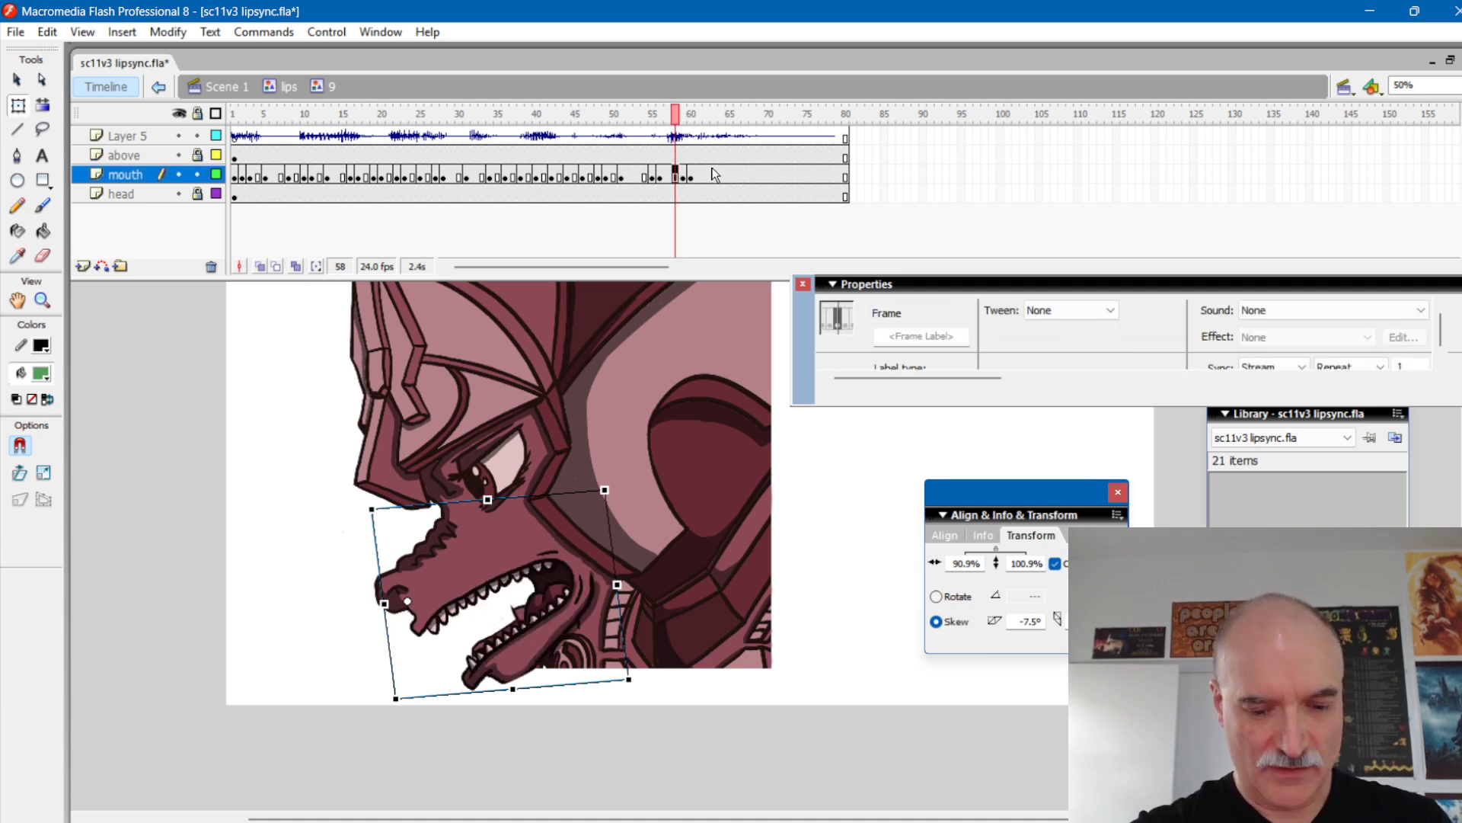
pyautogui.press('Delete')
pyautogui.moveTo(675, 114)
pyautogui.mouseDown()
pyautogui.moveTo(689, 115)
pyautogui.moveTo(644, 130)
pyautogui.moveTo(669, 138)
pyautogui.moveTo(631, 123)
pyautogui.moveTo(613, 134)
pyautogui.moveTo(710, 124)
pyautogui.mouseUp()
pyautogui.click(644, 175)
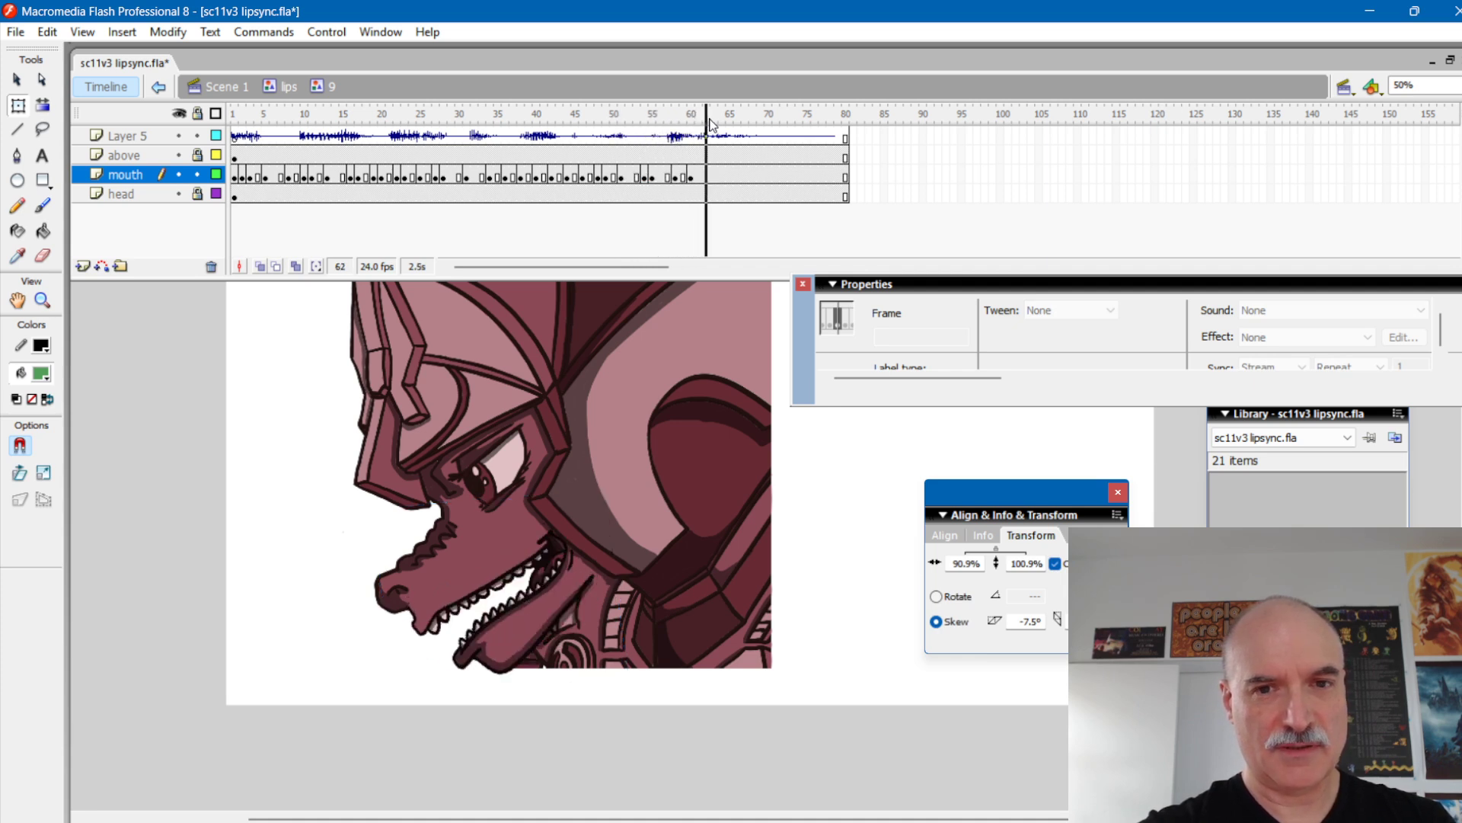
# Step: Insert a keyframe on the mouth layer at frame 62 and set the mouth instance's first frame to 1
pyautogui.click(706, 175)
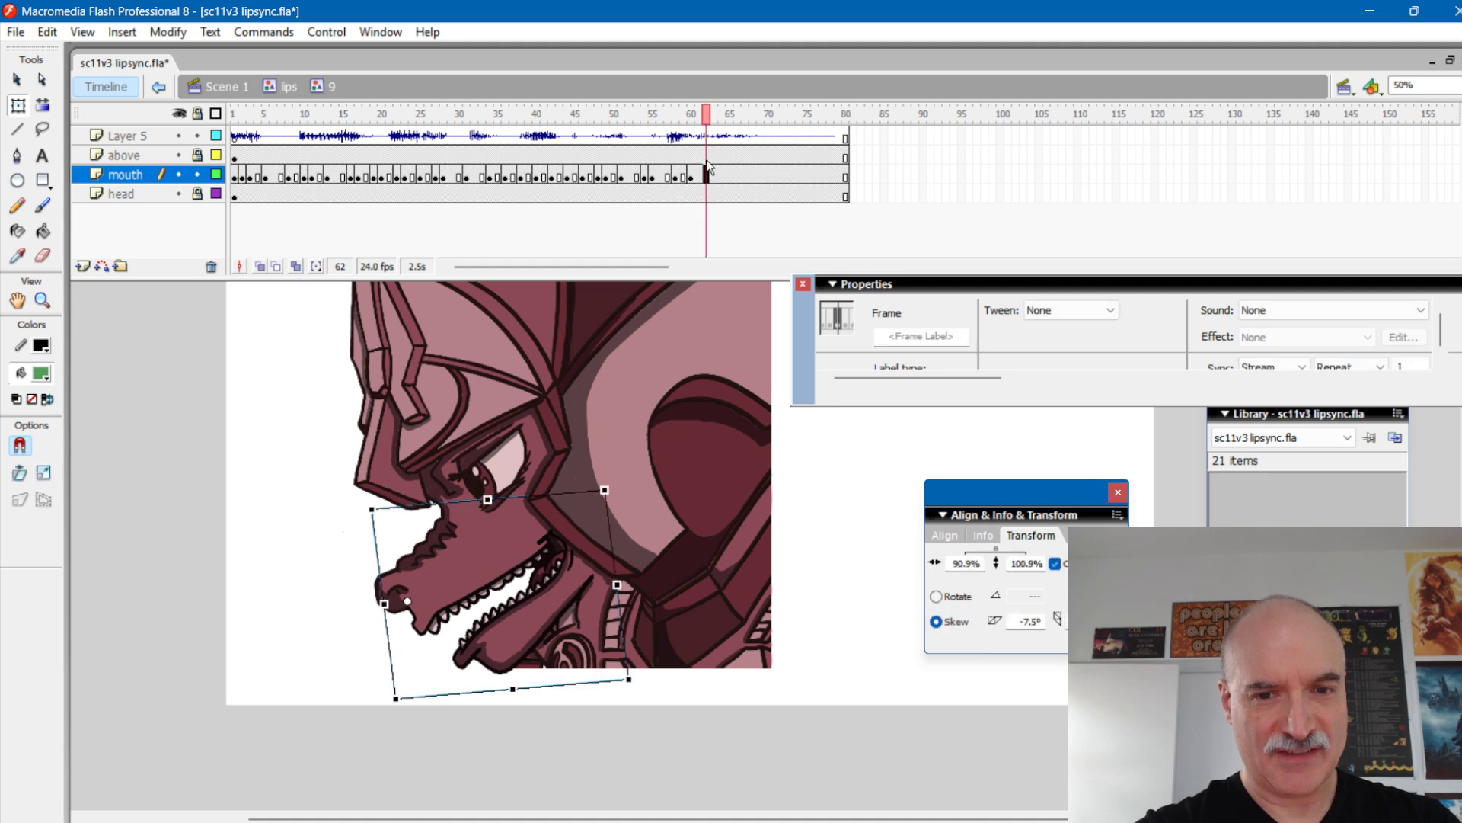
pyautogui.click(594, 523)
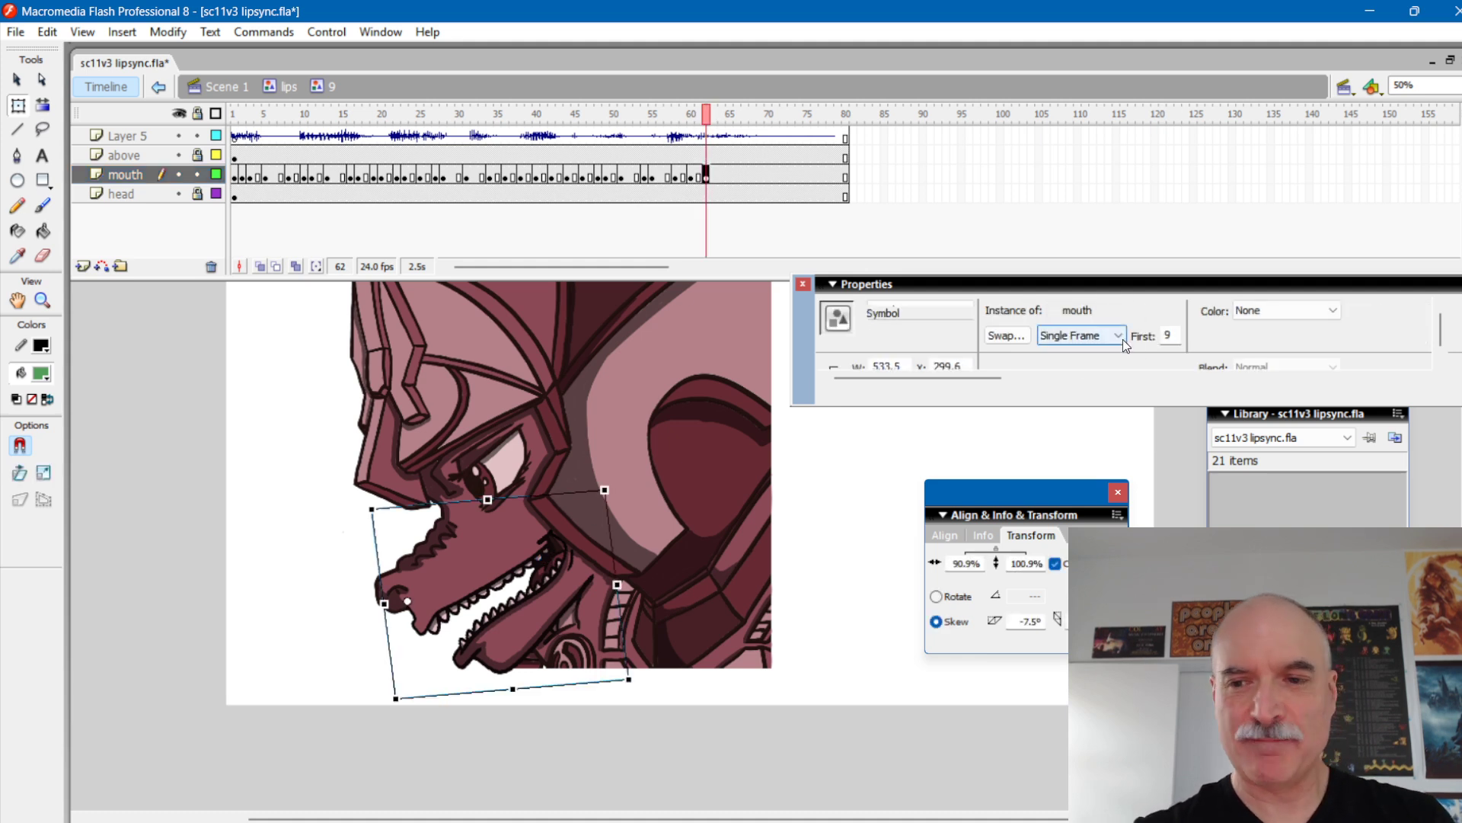
pyautogui.doubleClick(1169, 335)
pyautogui.write('1')
pyautogui.press('Return')
# Step: Insert a keyframe on the mouth layer at frame 65 and set the mouth instance's first frame to 9
pyautogui.moveTo(713, 114); pyautogui.dragTo(732, 113)
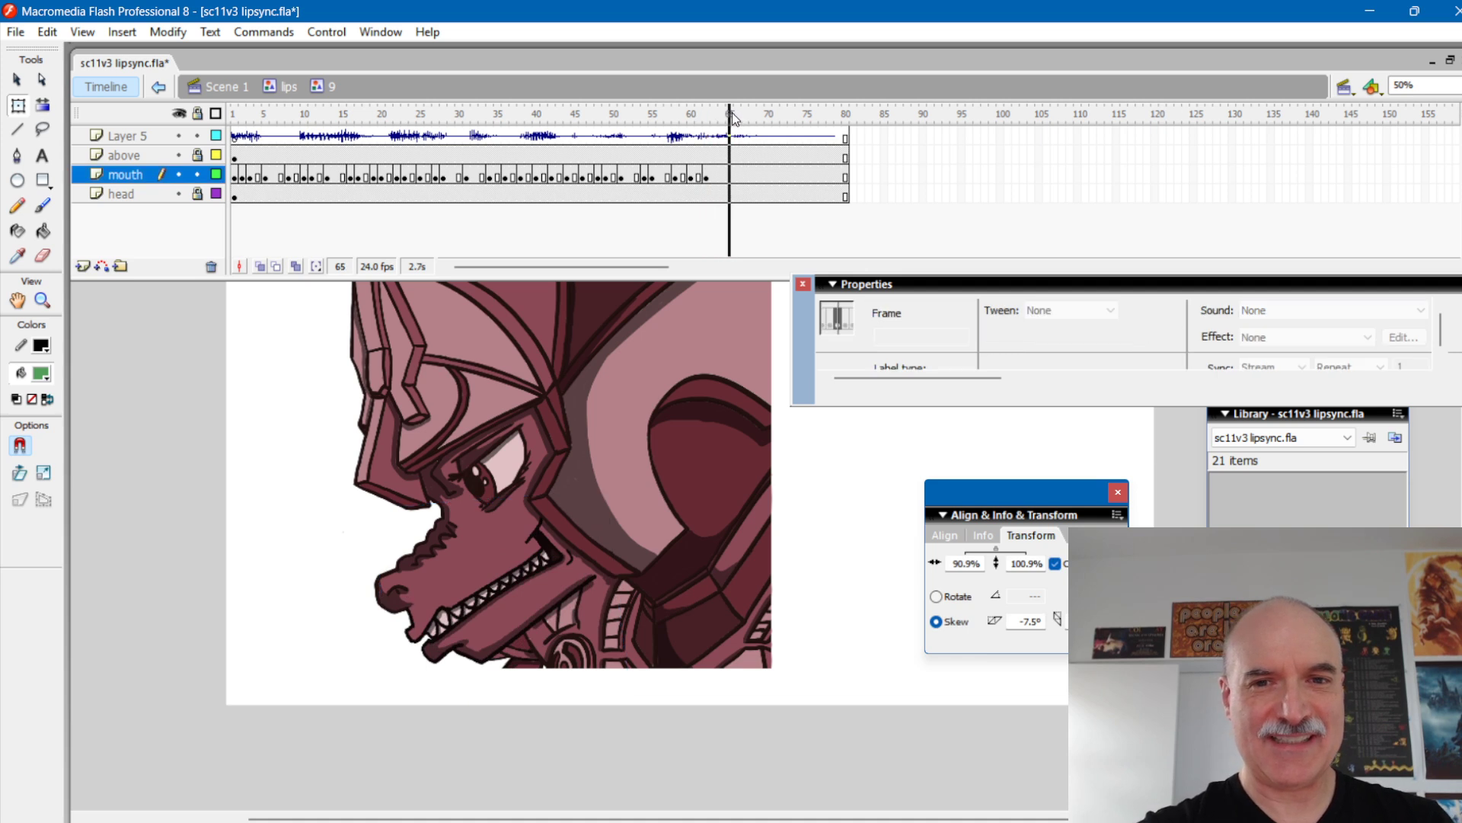
pyautogui.click(729, 175)
pyautogui.click(579, 533)
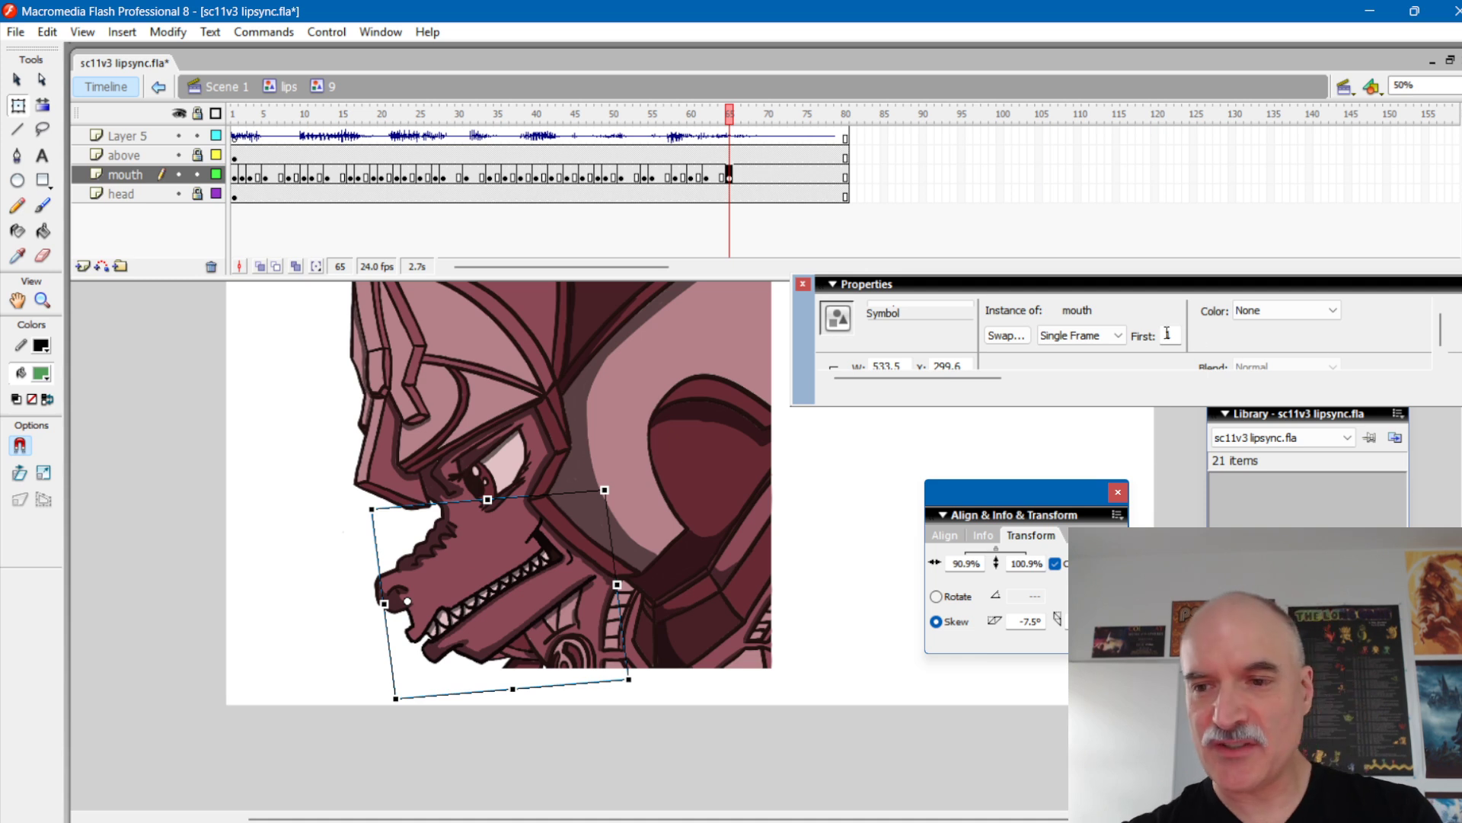
pyautogui.write('3')
pyautogui.press('Return')
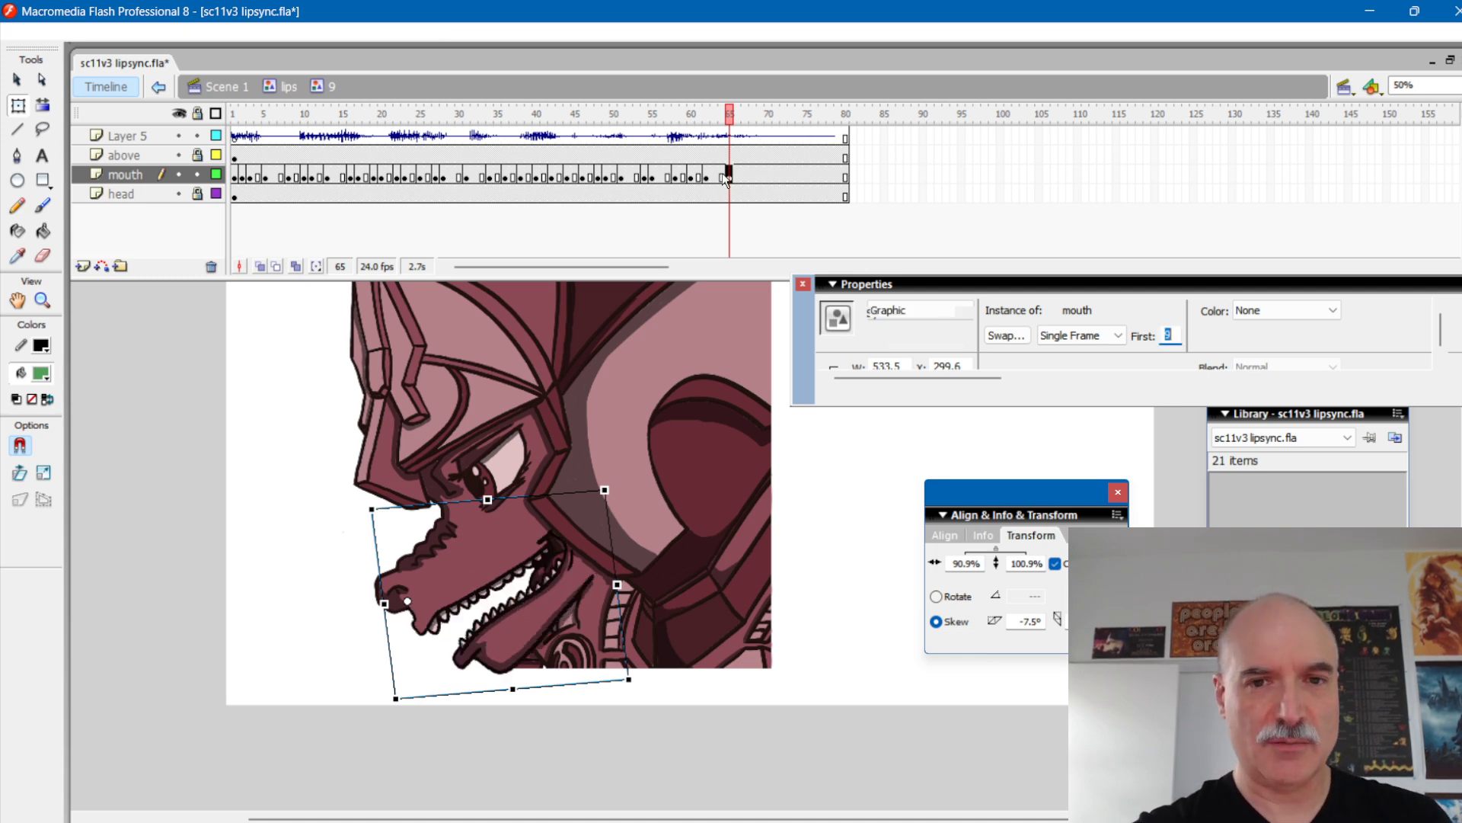
# Step: Insert a mouth keyframe at frame 64 and set the instance's first frame to 12 after trying 7 and 11
pyautogui.click(722, 173)
pyautogui.click(544, 567)
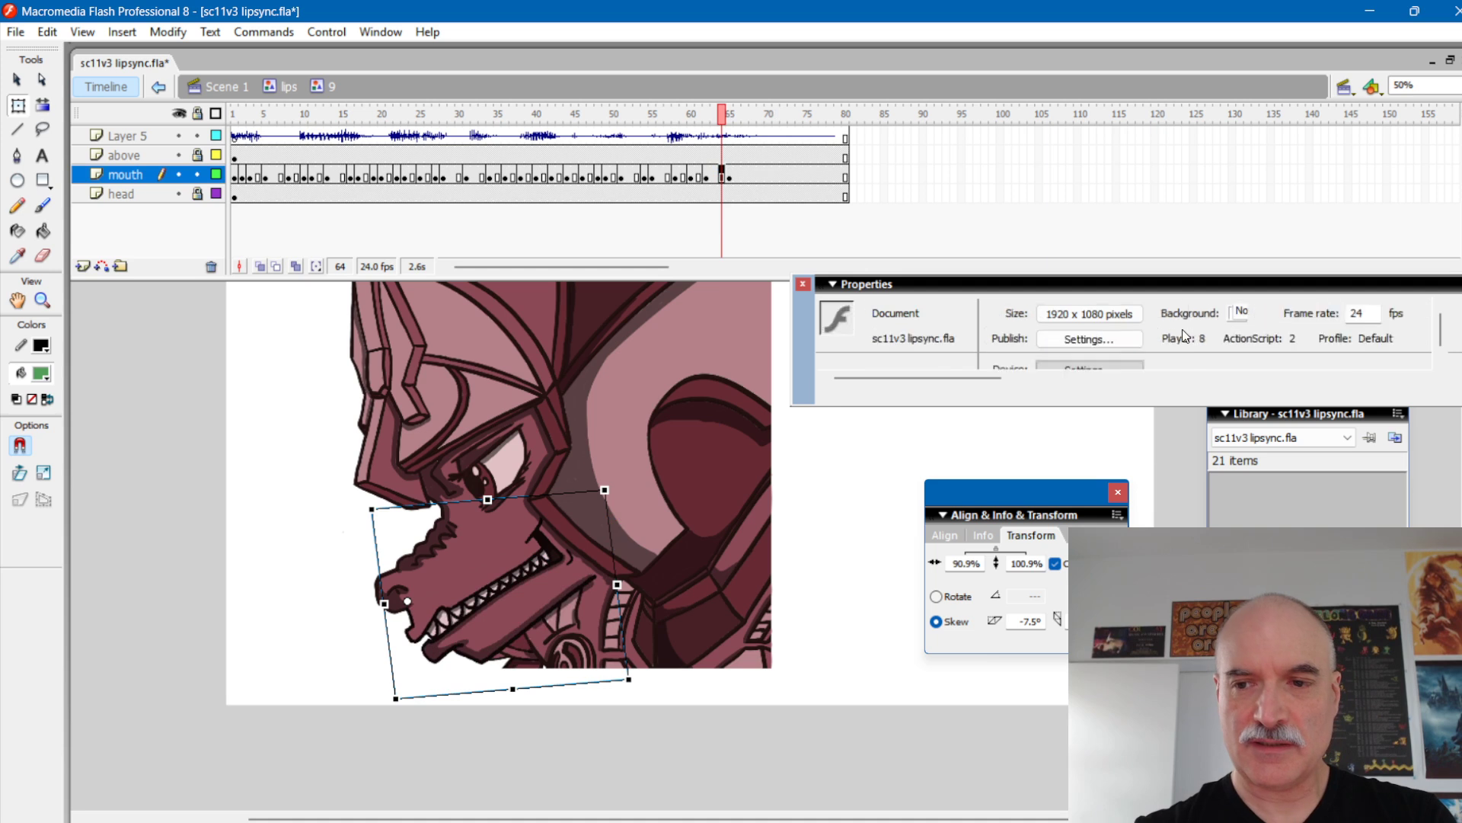
pyautogui.doubleClick(1178, 333)
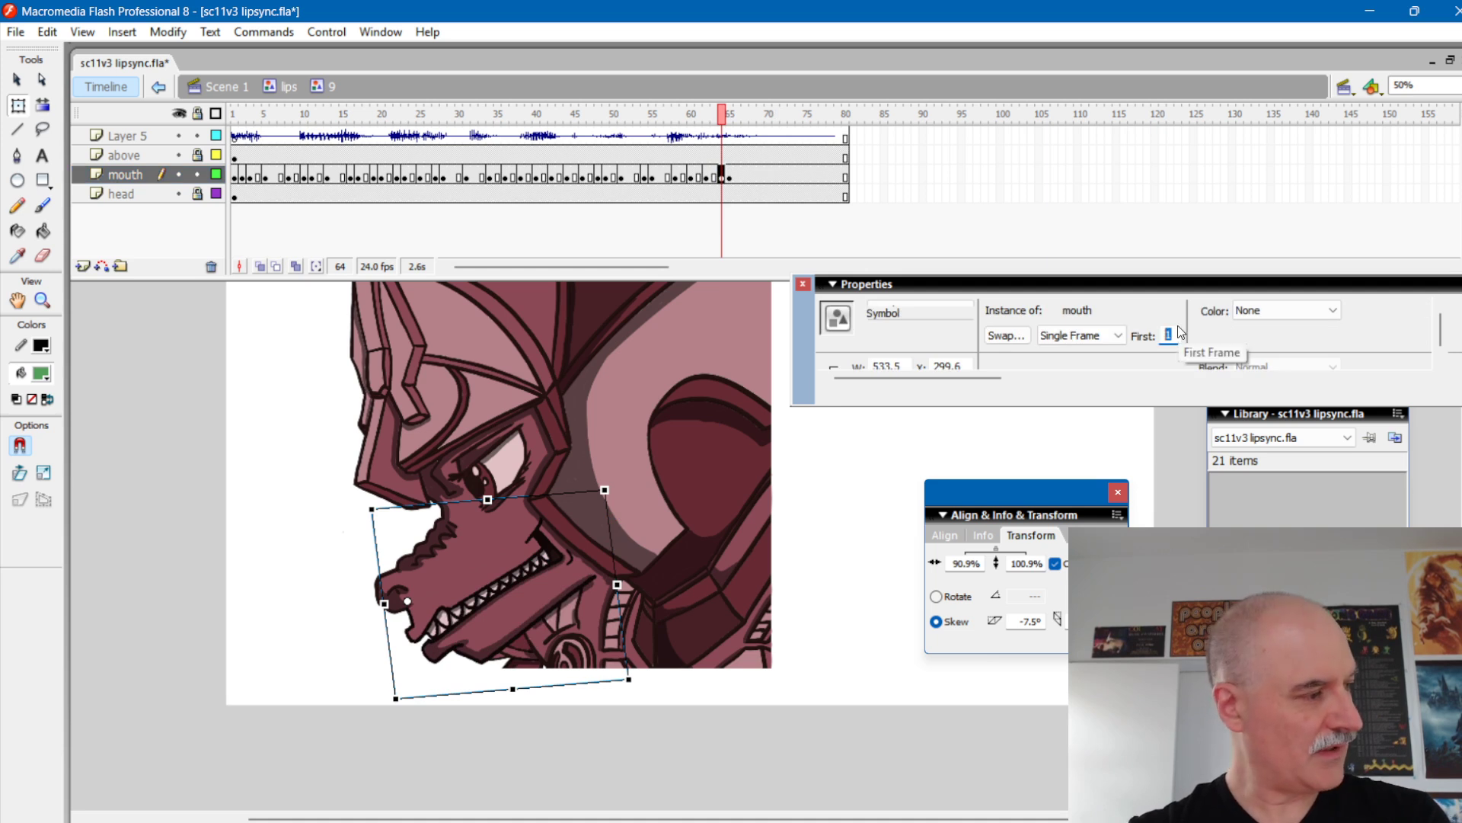
pyautogui.write('7')
pyautogui.press('Return')
pyautogui.write('11')
pyautogui.press('Return')
pyautogui.write('12')
pyautogui.press('Return')
# Step: Place a keyframe on the mouth layer at frame 68 and set the mouth instance's first frame to 12
pyautogui.moveTo(717, 116); pyautogui.dragTo(753, 123)
pyautogui.click(753, 175)
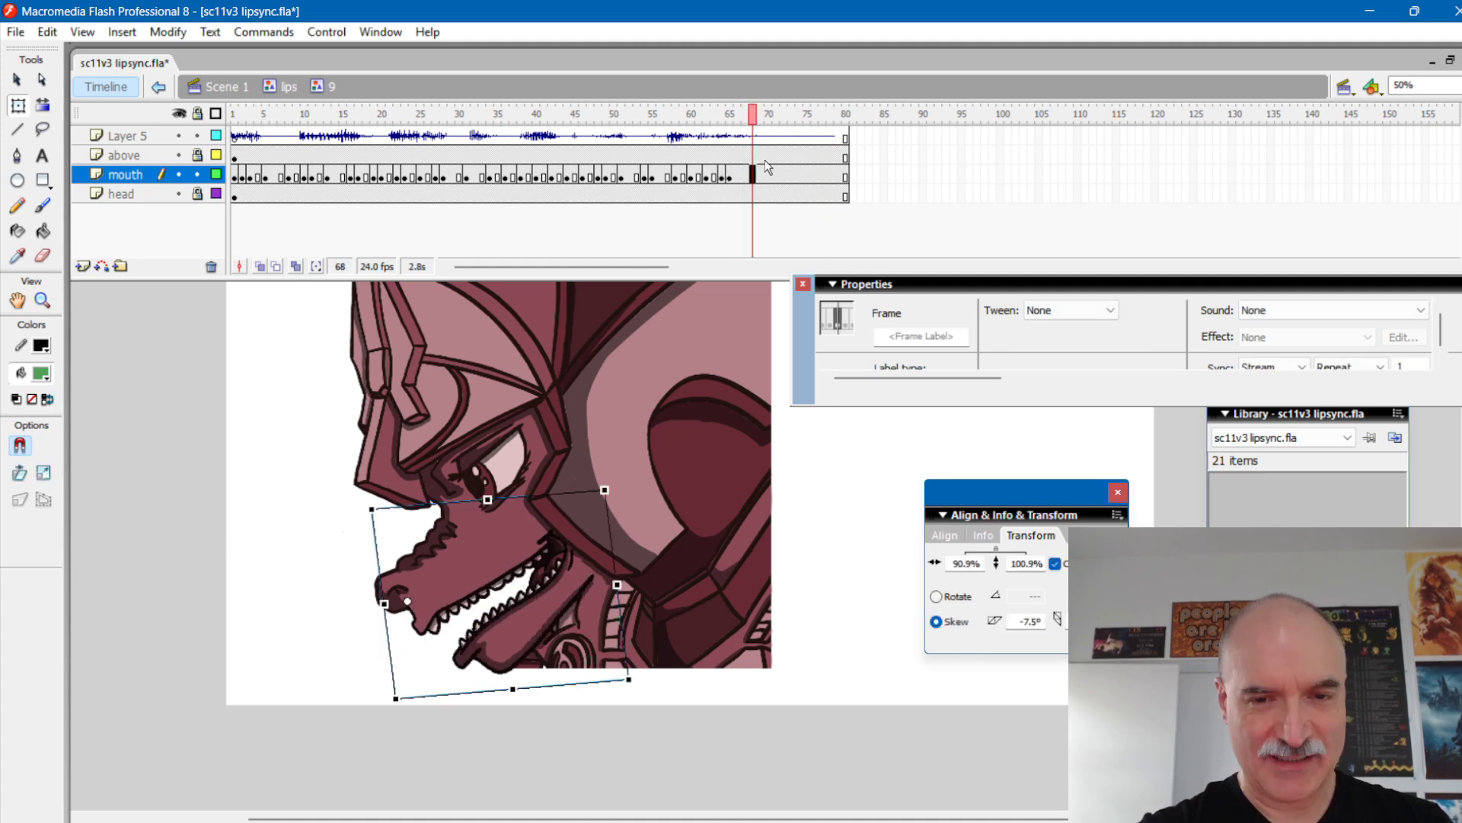
pyautogui.moveTo(751, 122)
pyautogui.mouseDown()
pyautogui.moveTo(730, 122)
pyautogui.moveTo(745, 122)
pyautogui.mouseUp()
pyautogui.click(746, 176)
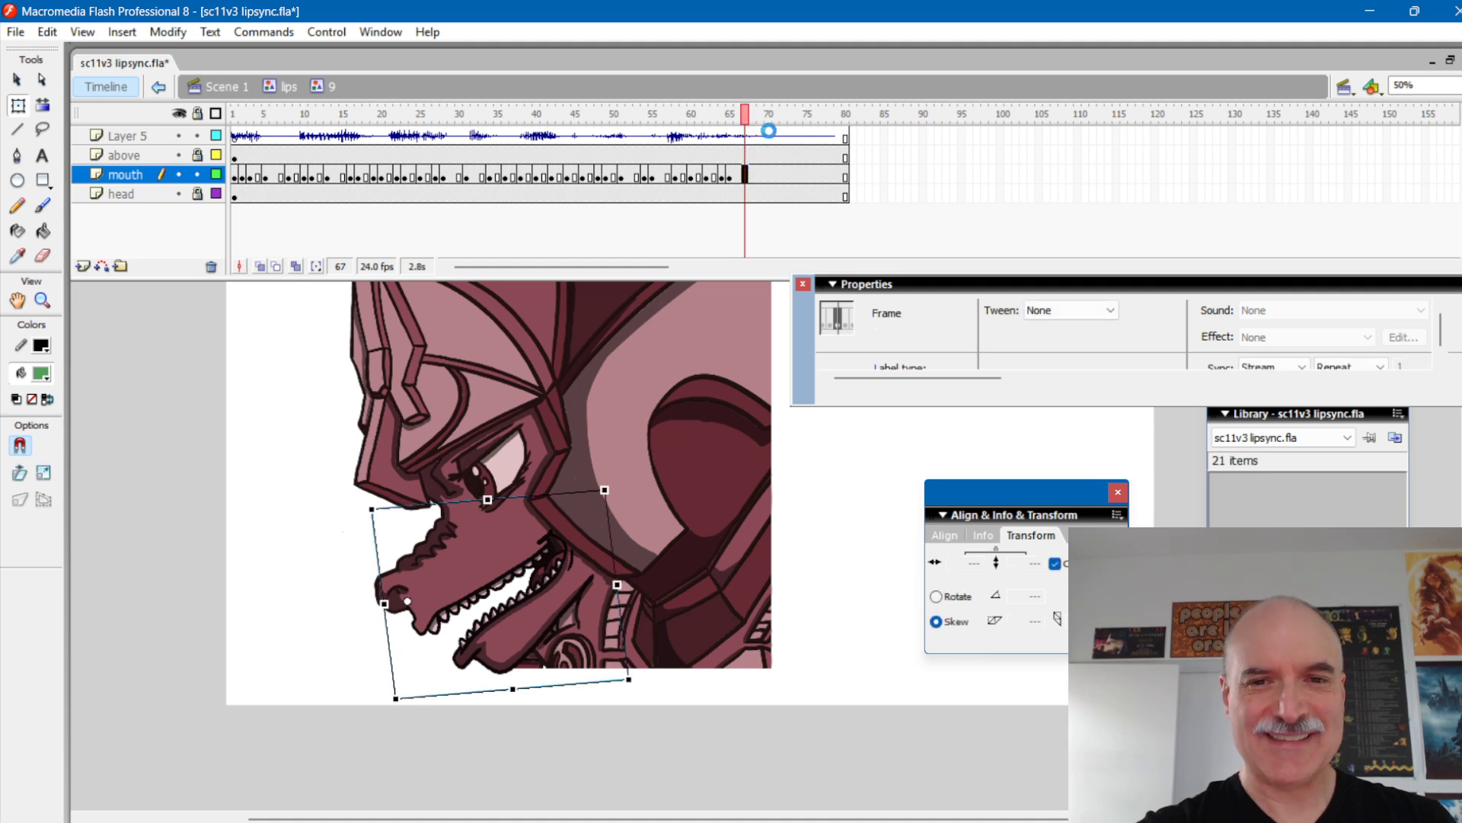
pyautogui.press('F6')
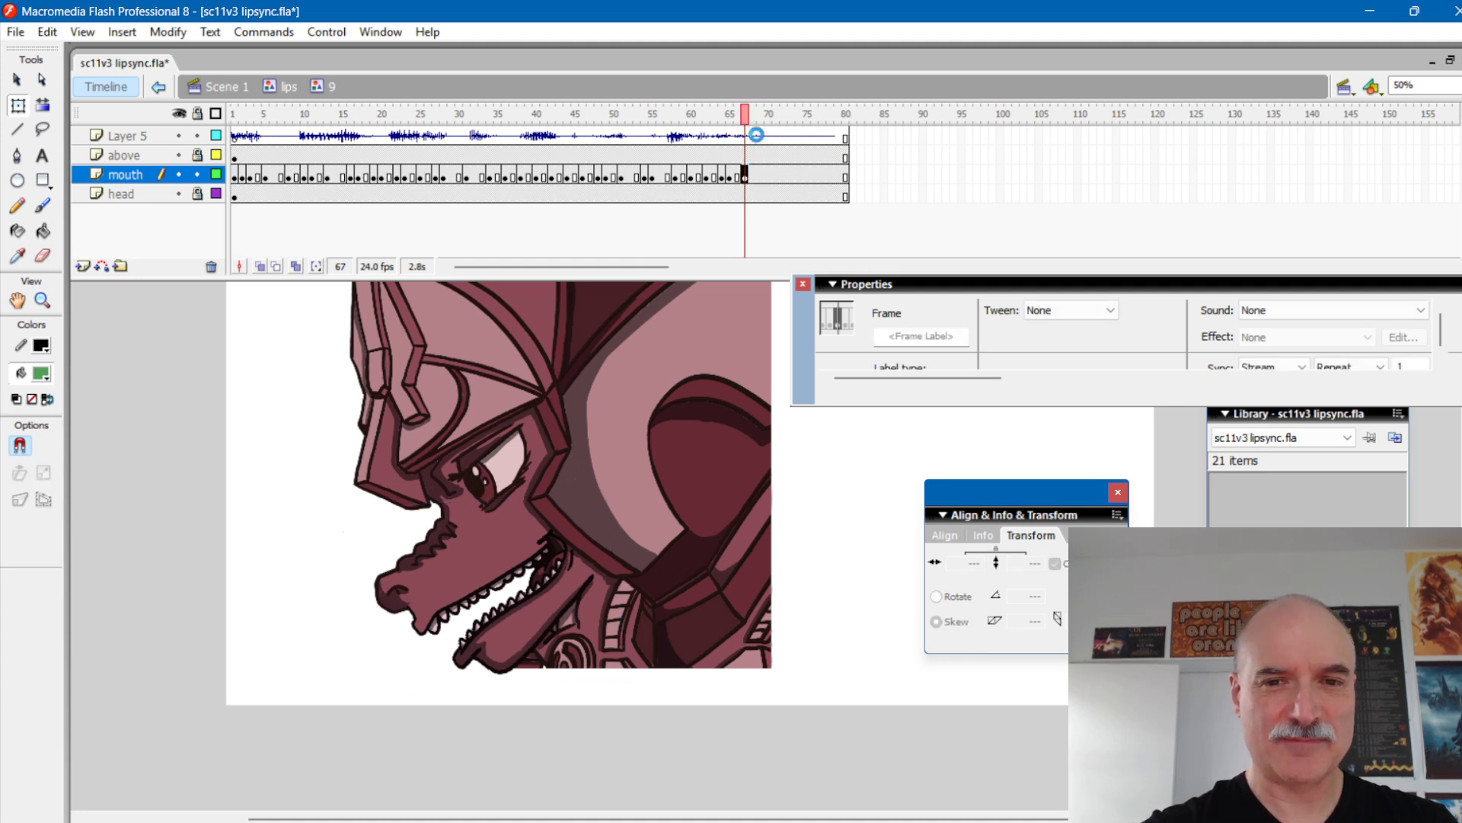
pyautogui.moveTo(730, 118); pyautogui.dragTo(767, 121)
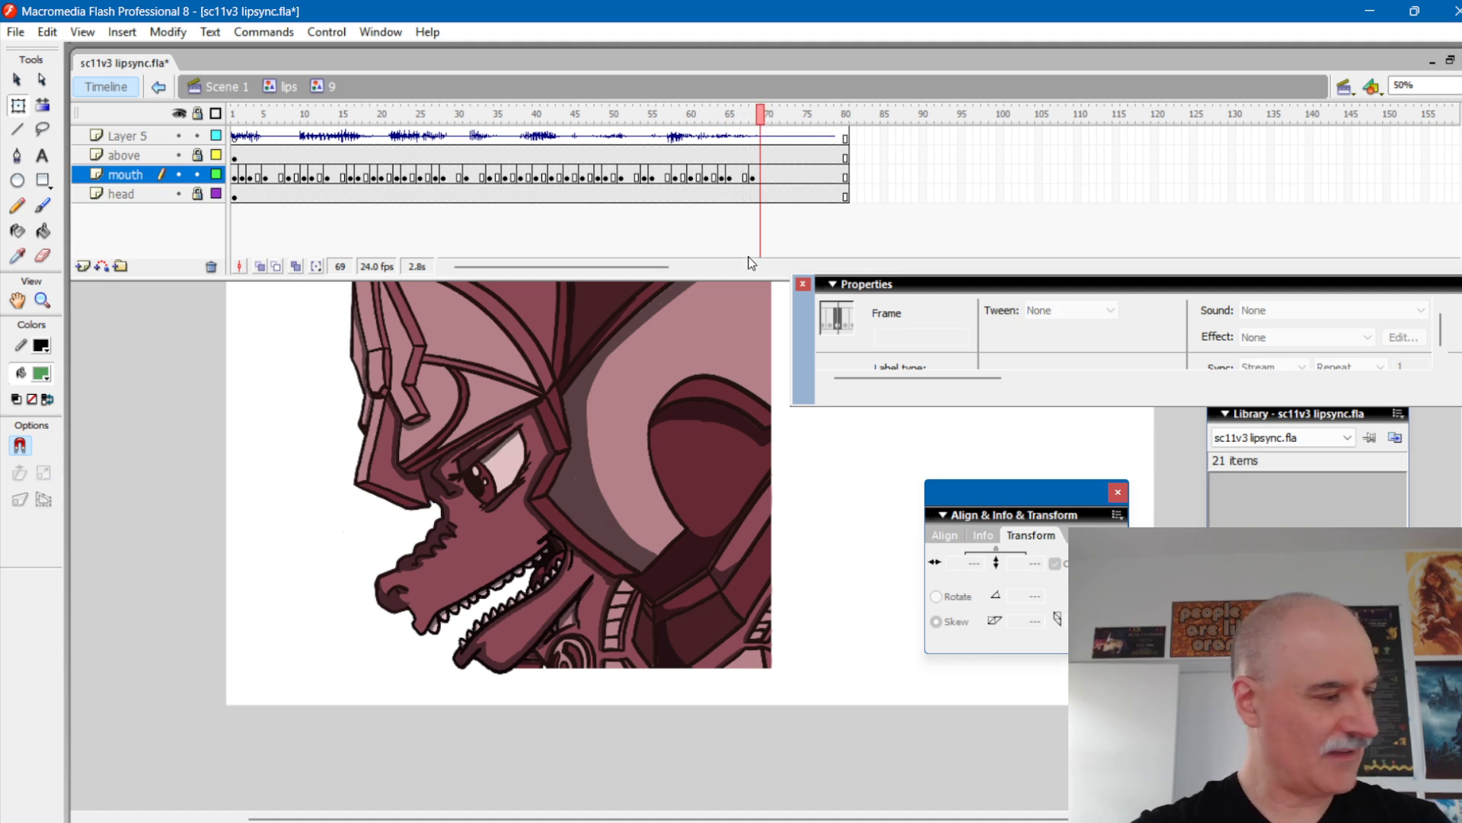
pyautogui.click(594, 558)
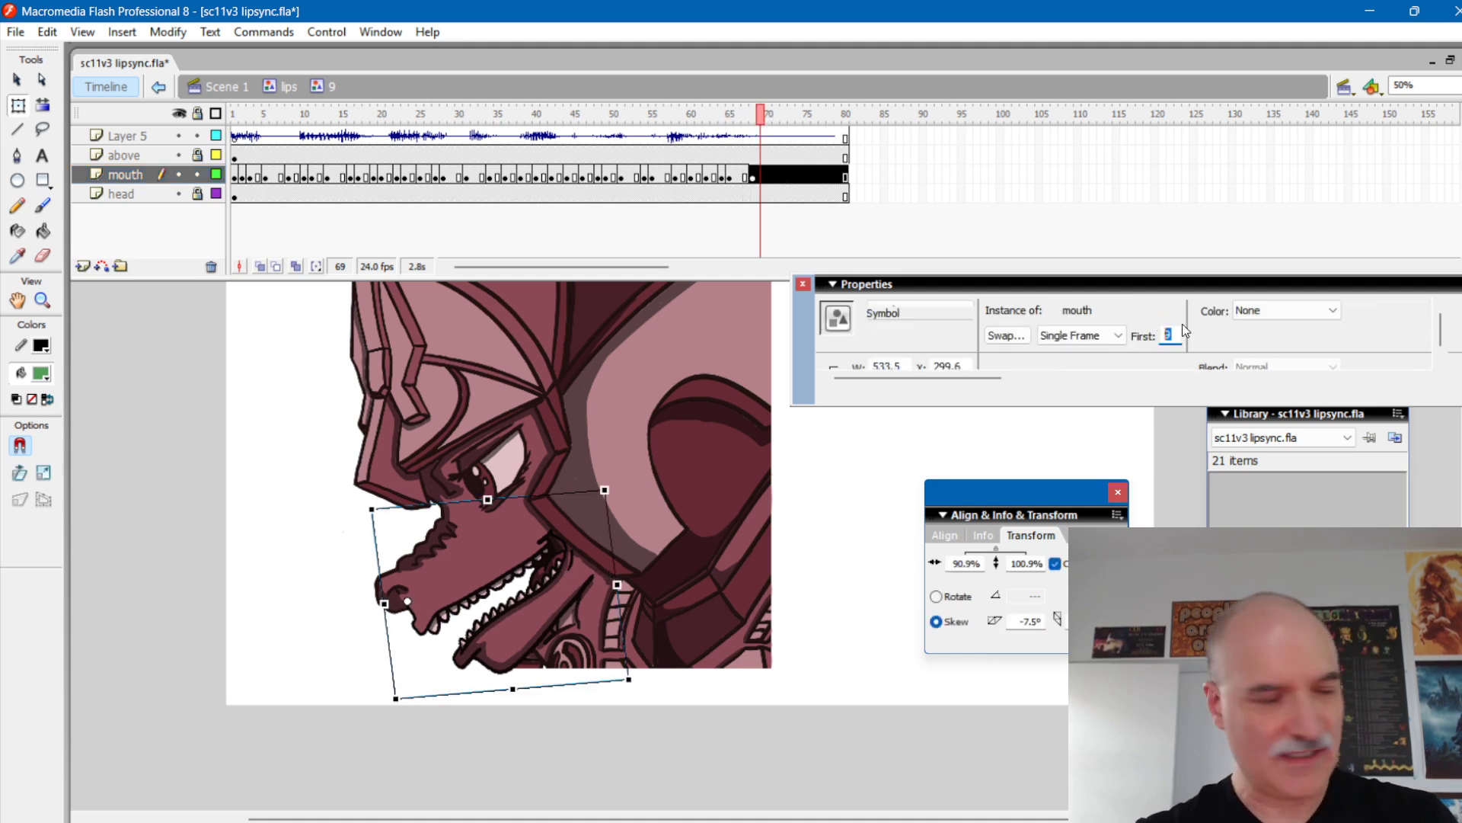
pyautogui.write('12')
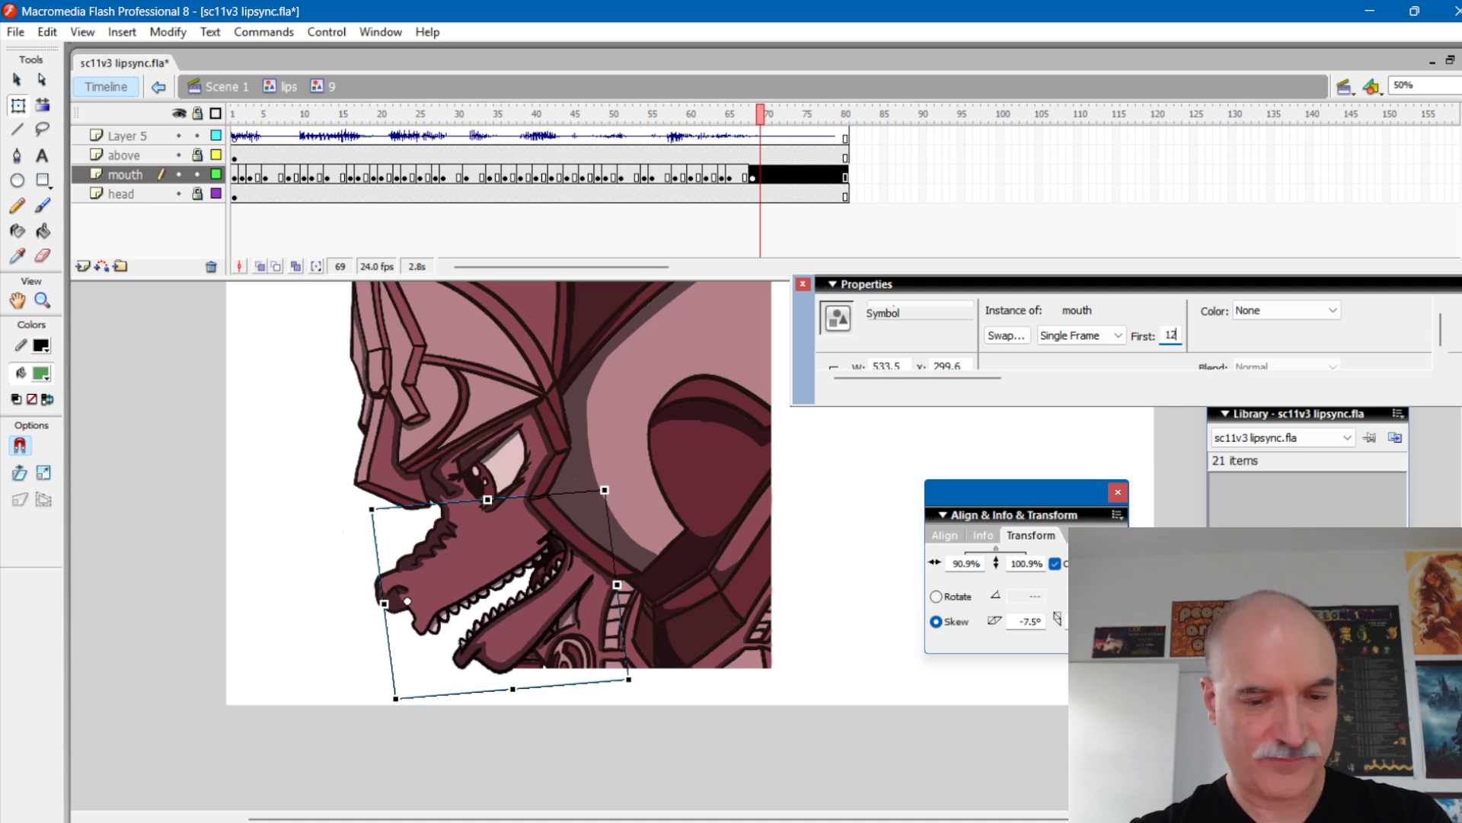
pyautogui.press('Return')
# Step: Play back the end of the dialogue and insert a keyframe on the mouth layer at frame 70
pyautogui.moveTo(759, 115); pyautogui.dragTo(713, 118)
pyautogui.press('Return')
pyautogui.press('Return')
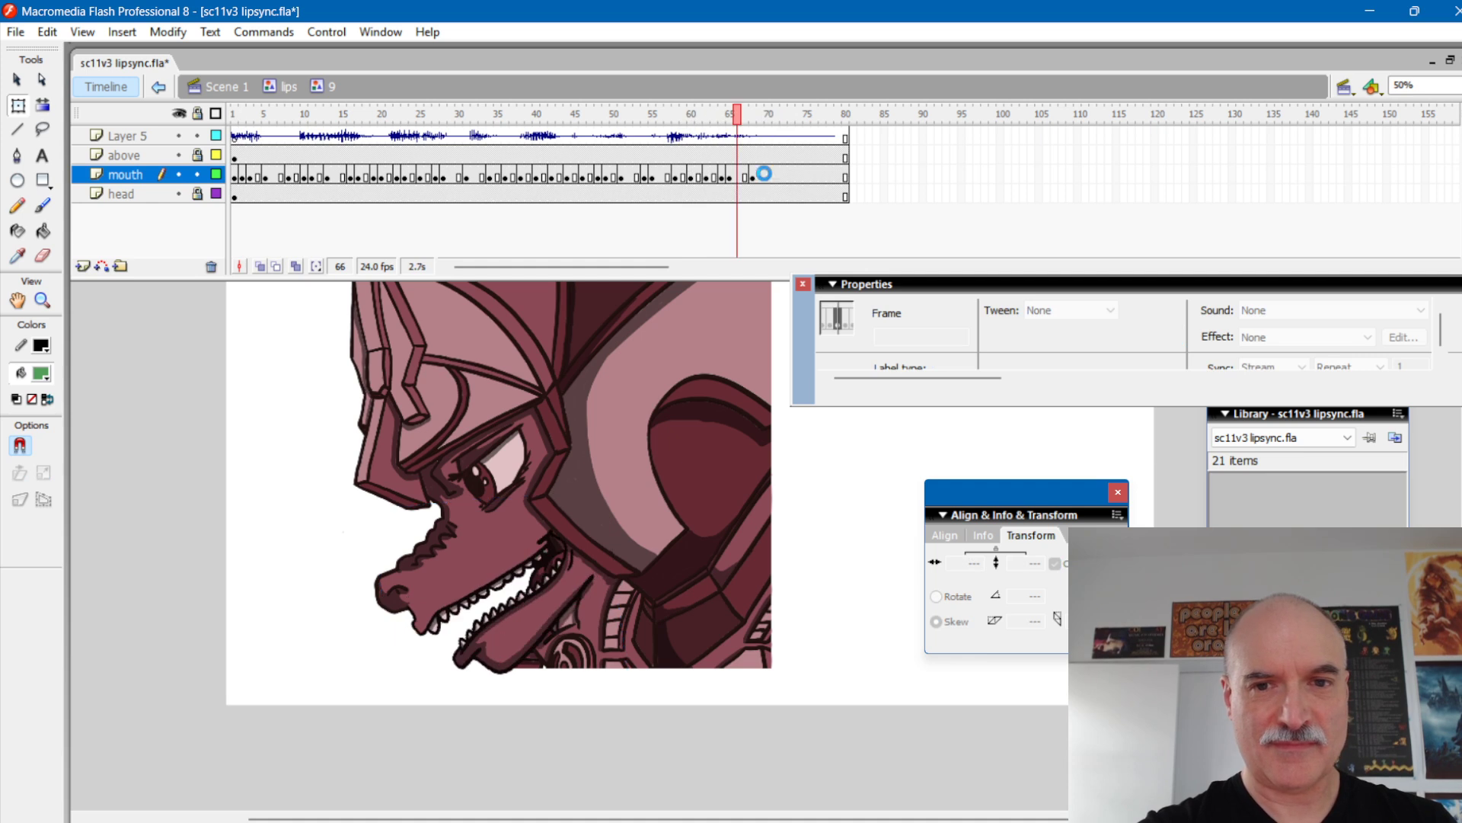
pyautogui.click(771, 174)
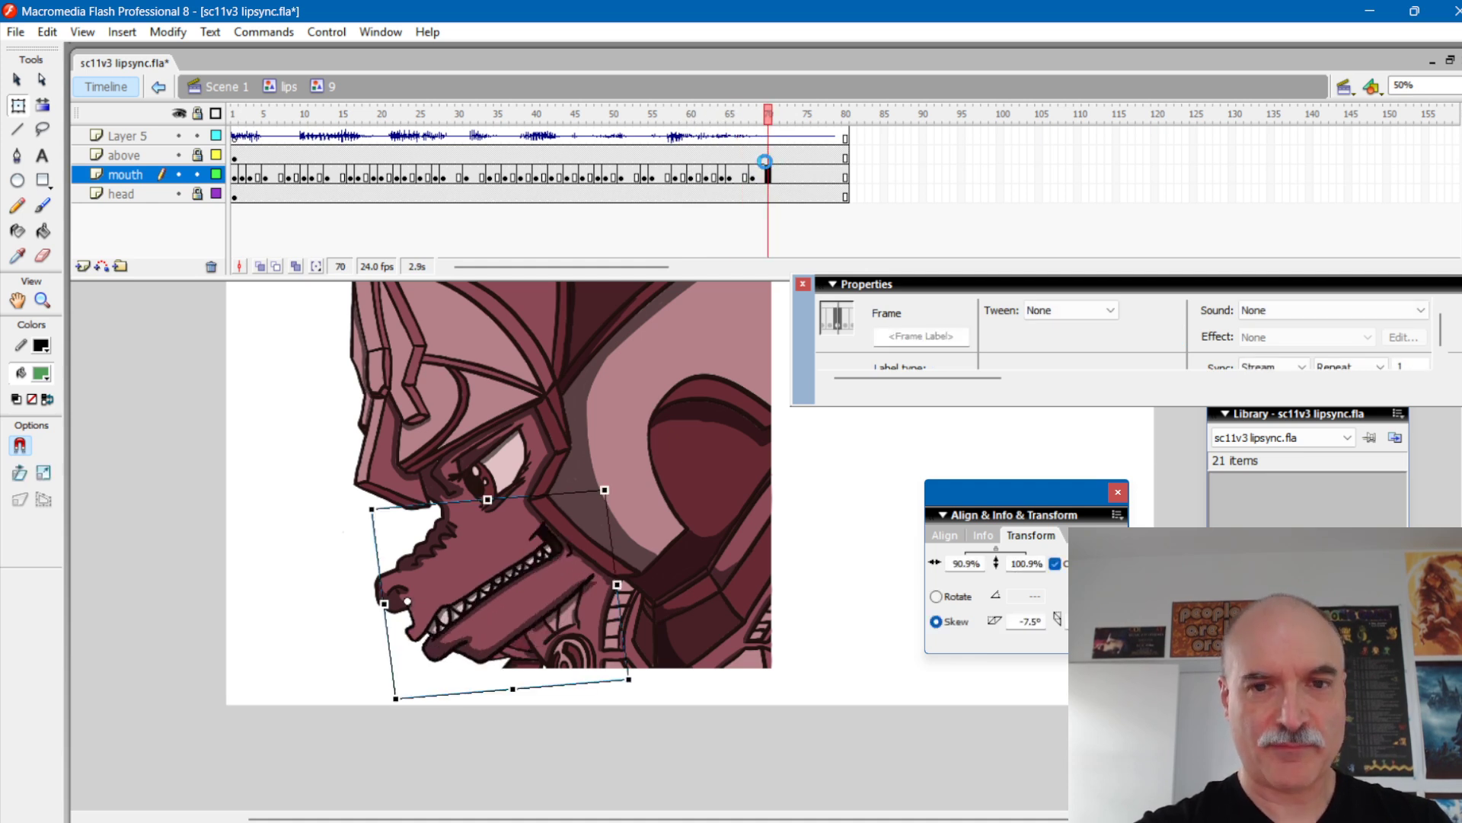
# Step: Set the first frame of the mouth instance at frame 68 to 3
pyautogui.click(753, 174)
pyautogui.click(566, 540)
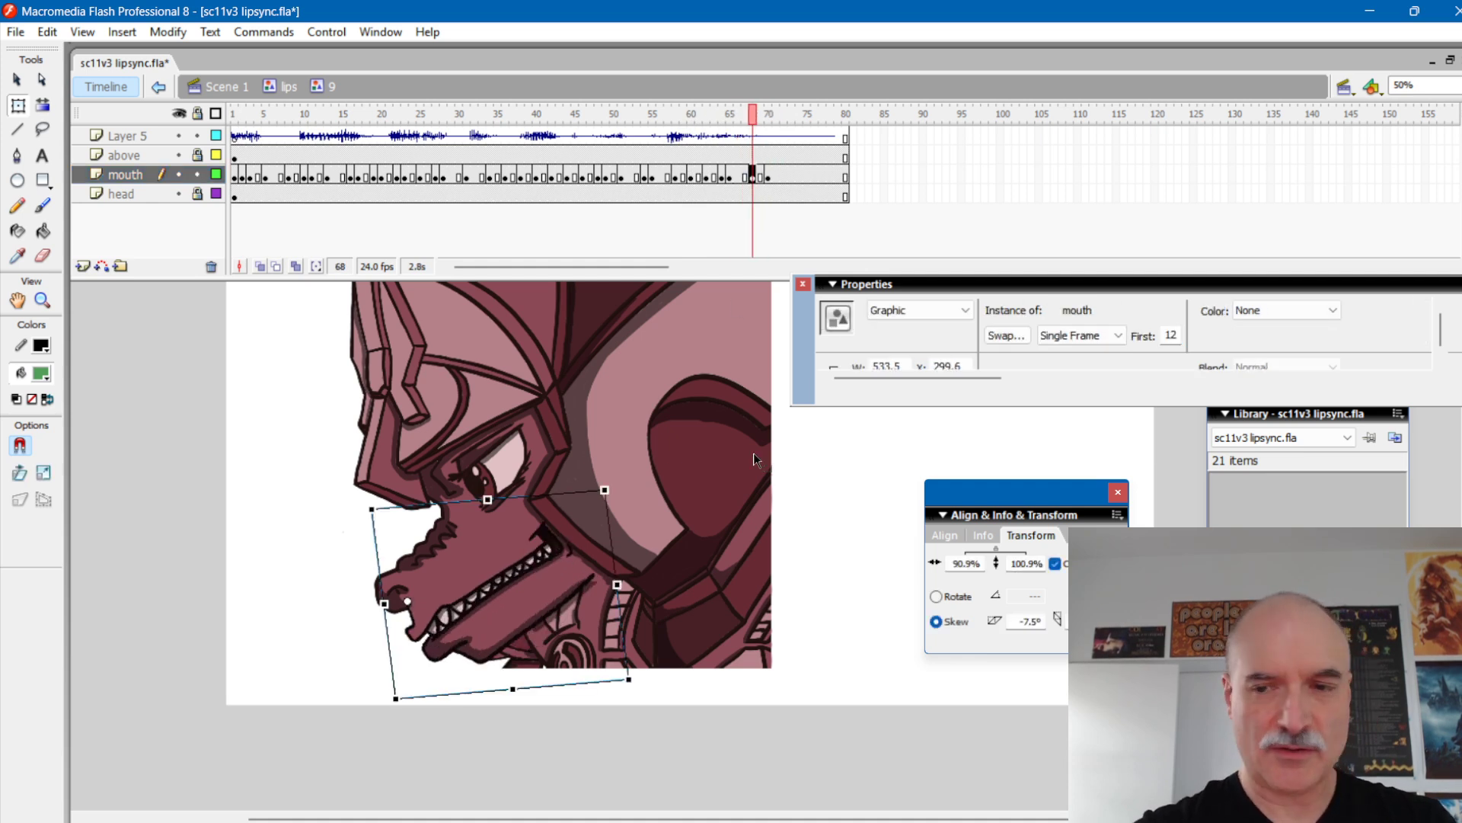
pyautogui.doubleClick(1173, 336)
pyautogui.write('3')
pyautogui.press('Return')
# Step: Scrub through the final mouth keyframes and play back the dialogue from frame 47 to check the timing
pyautogui.moveTo(759, 115)
pyautogui.mouseDown()
pyautogui.moveTo(706, 116)
pyautogui.moveTo(752, 128)
pyautogui.mouseUp()
pyautogui.press('Return')
pyautogui.click(729, 177)
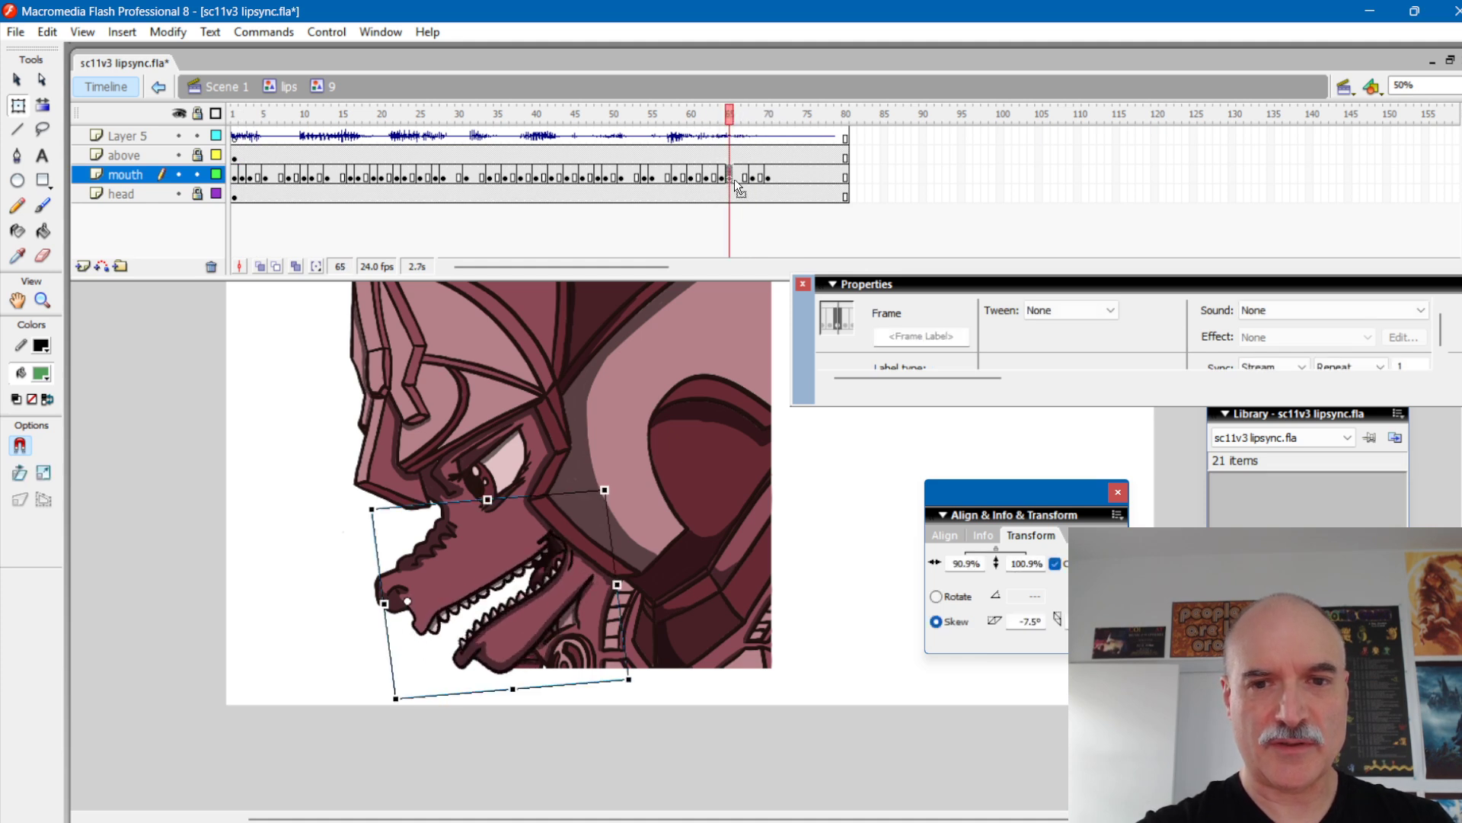
pyautogui.moveTo(761, 181); pyautogui.dragTo(754, 180)
pyautogui.click(763, 114)
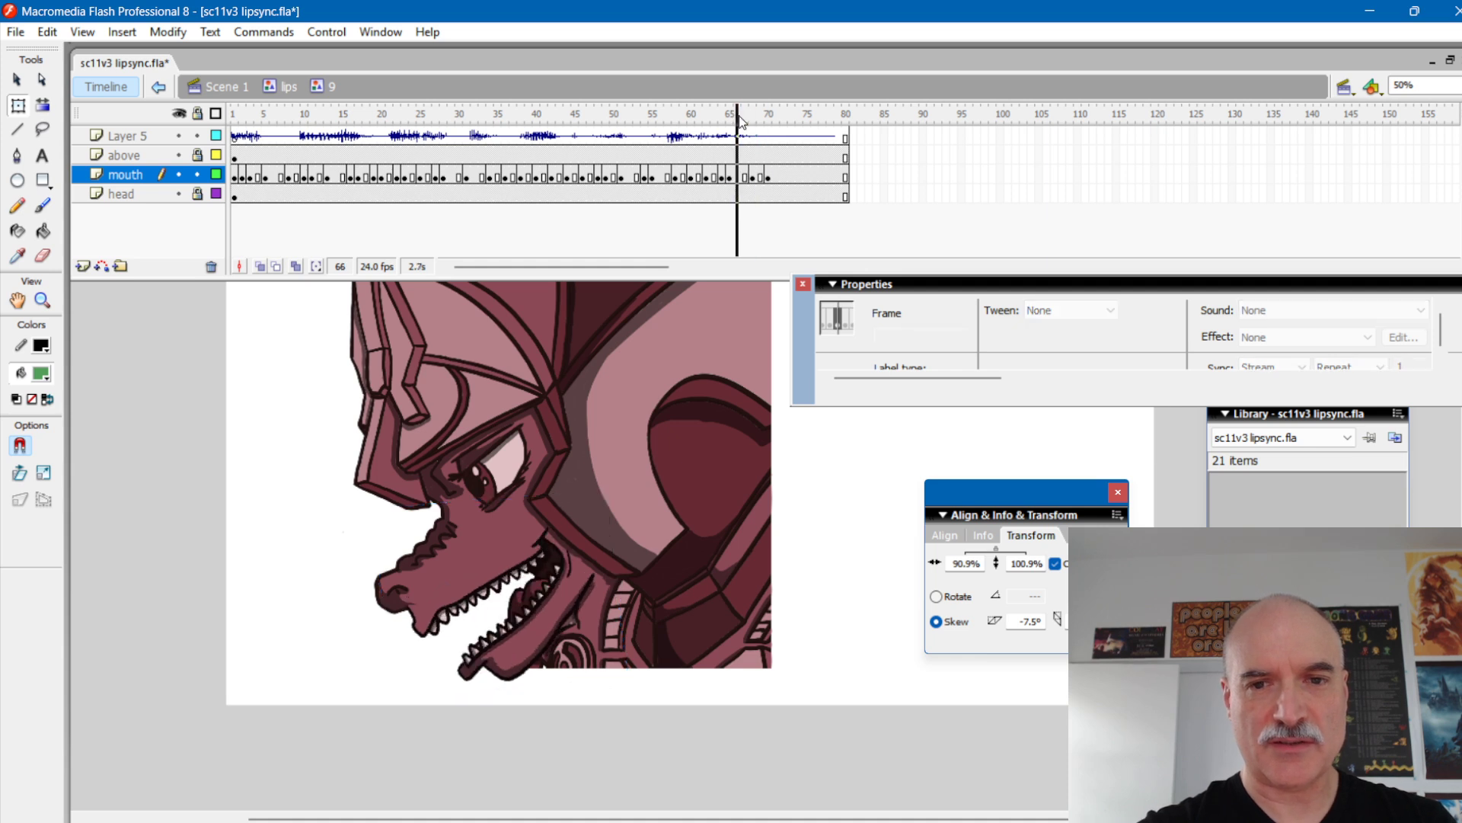
pyautogui.moveTo(765, 113)
pyautogui.mouseDown()
pyautogui.moveTo(777, 114)
pyautogui.moveTo(597, 116)
pyautogui.moveTo(591, 132)
pyautogui.mouseUp()
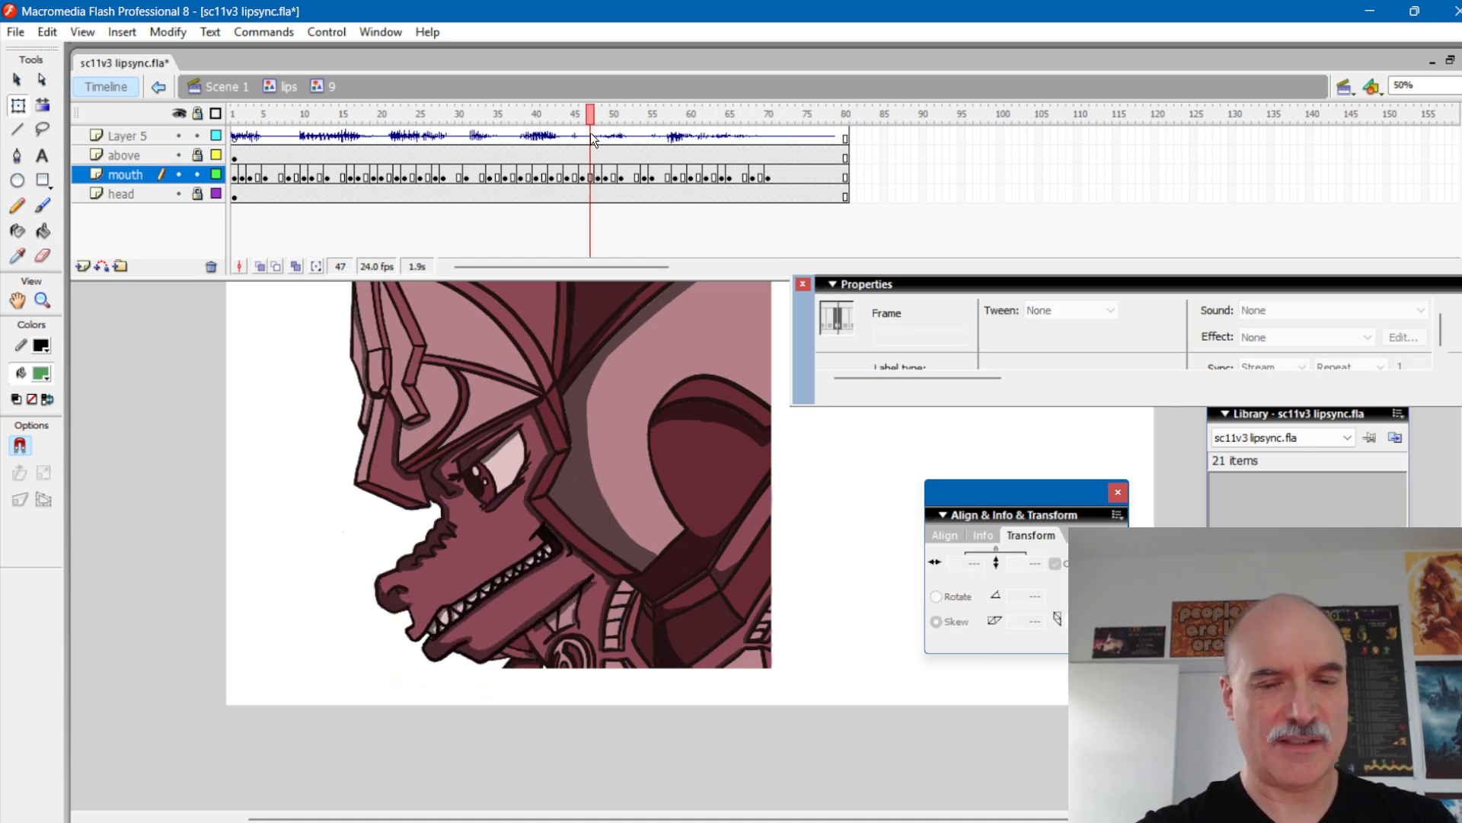
pyautogui.press('Return')
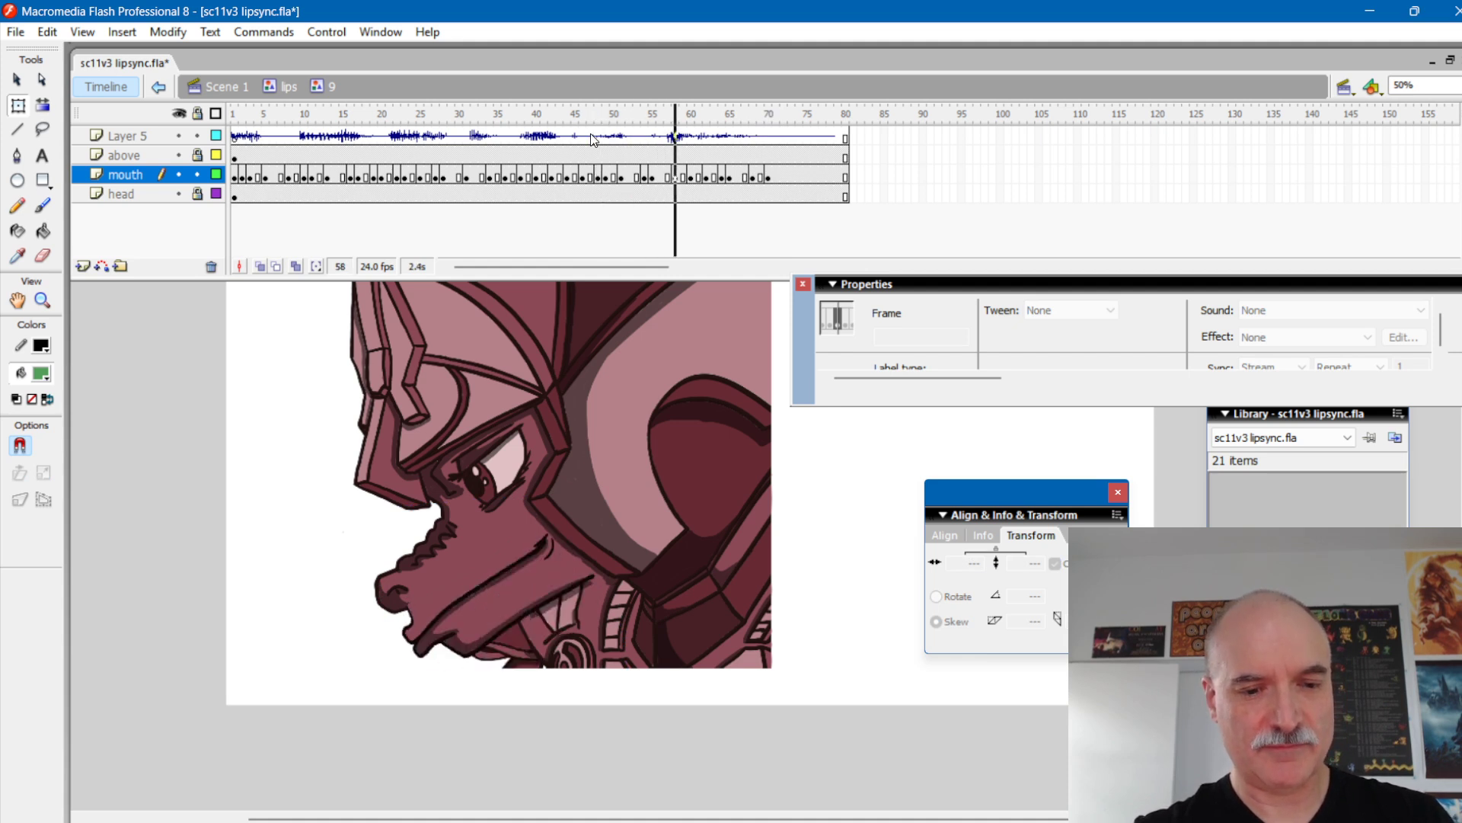
# Step: Play back the whole lip-sync animation from frame 1 several times to check the mouth against the dialogue
pyautogui.click(234, 113)
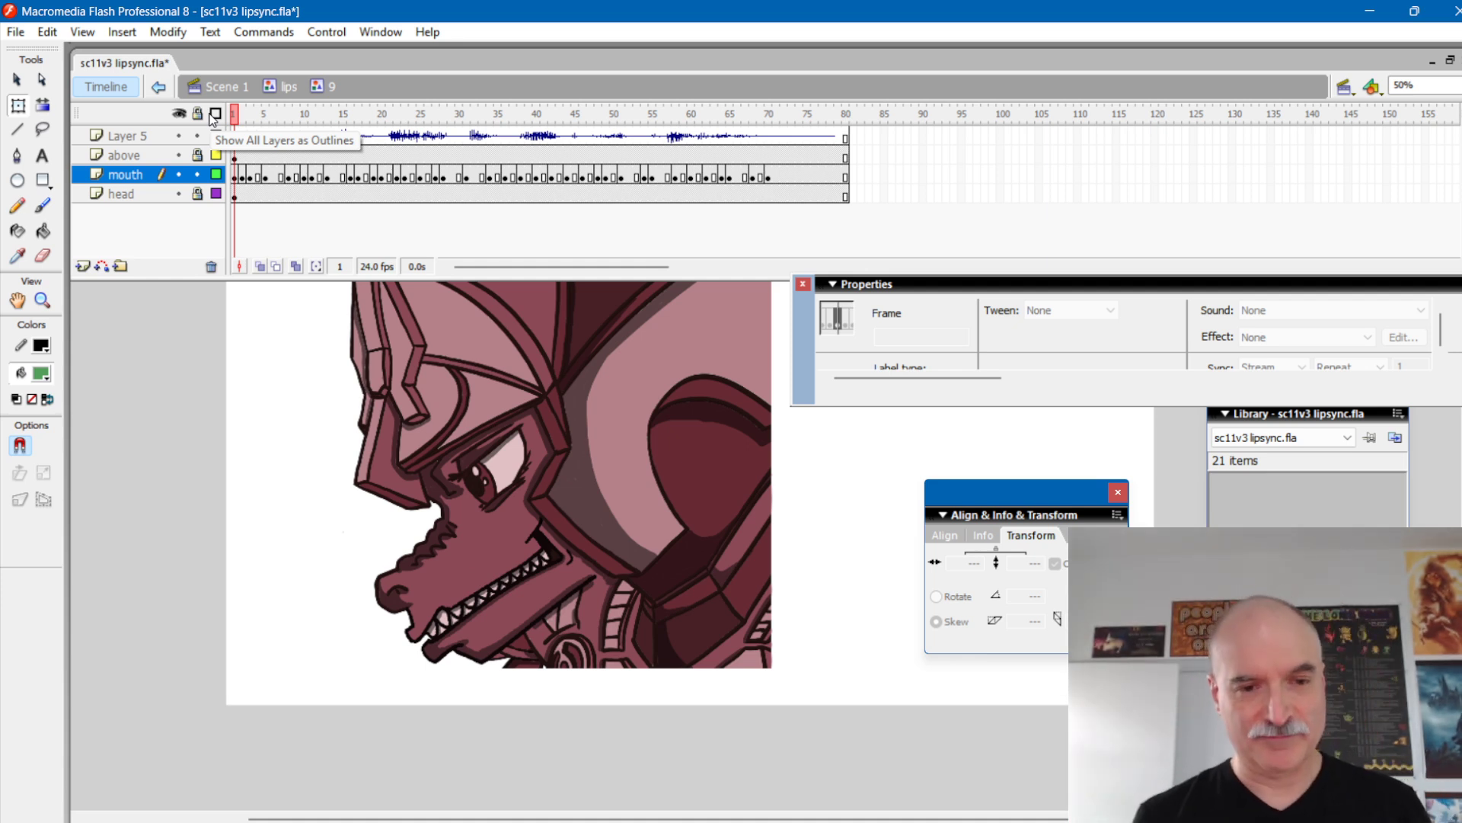
pyautogui.press('Return')
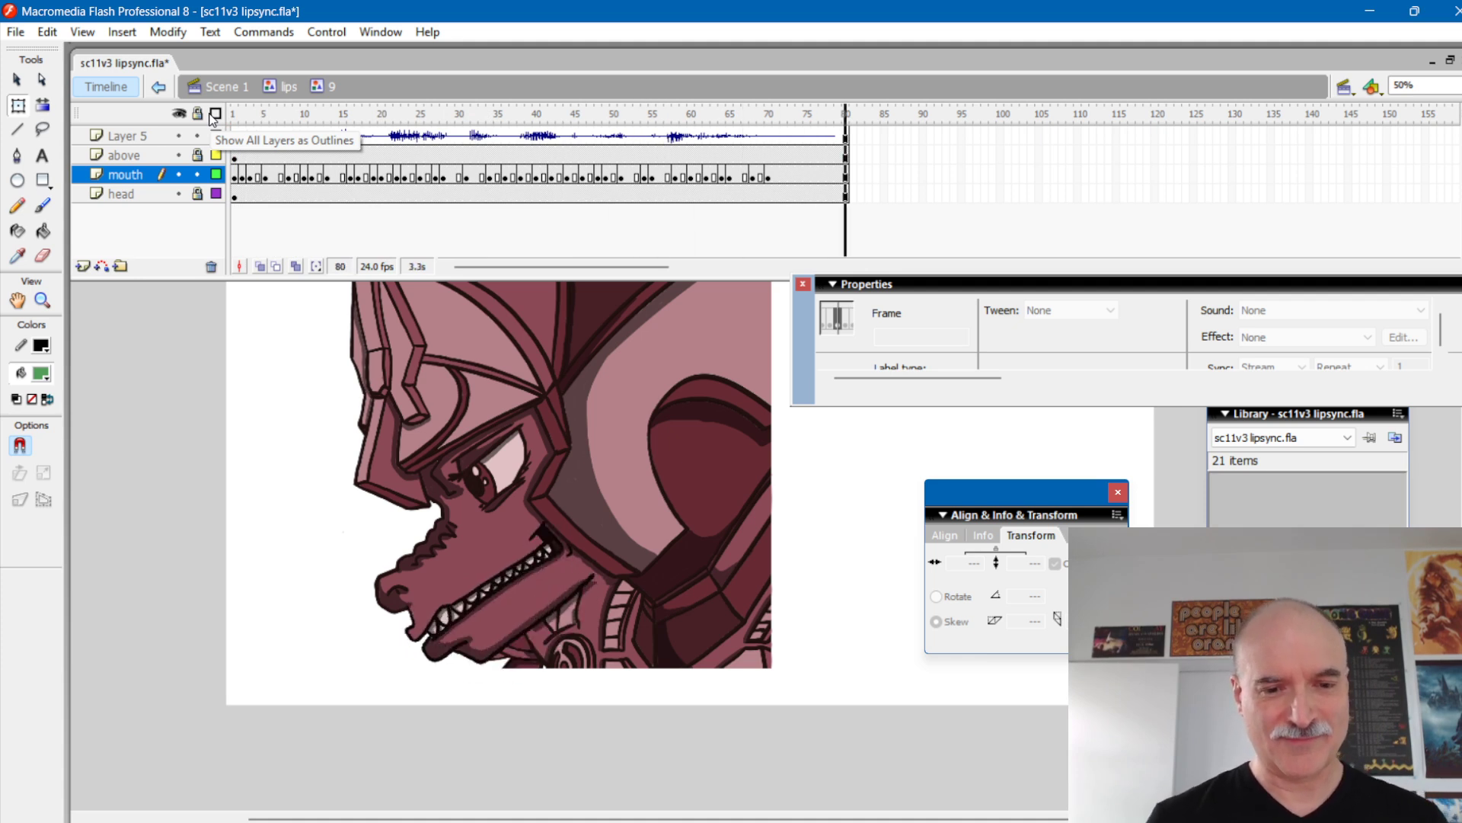
pyautogui.press('Return')
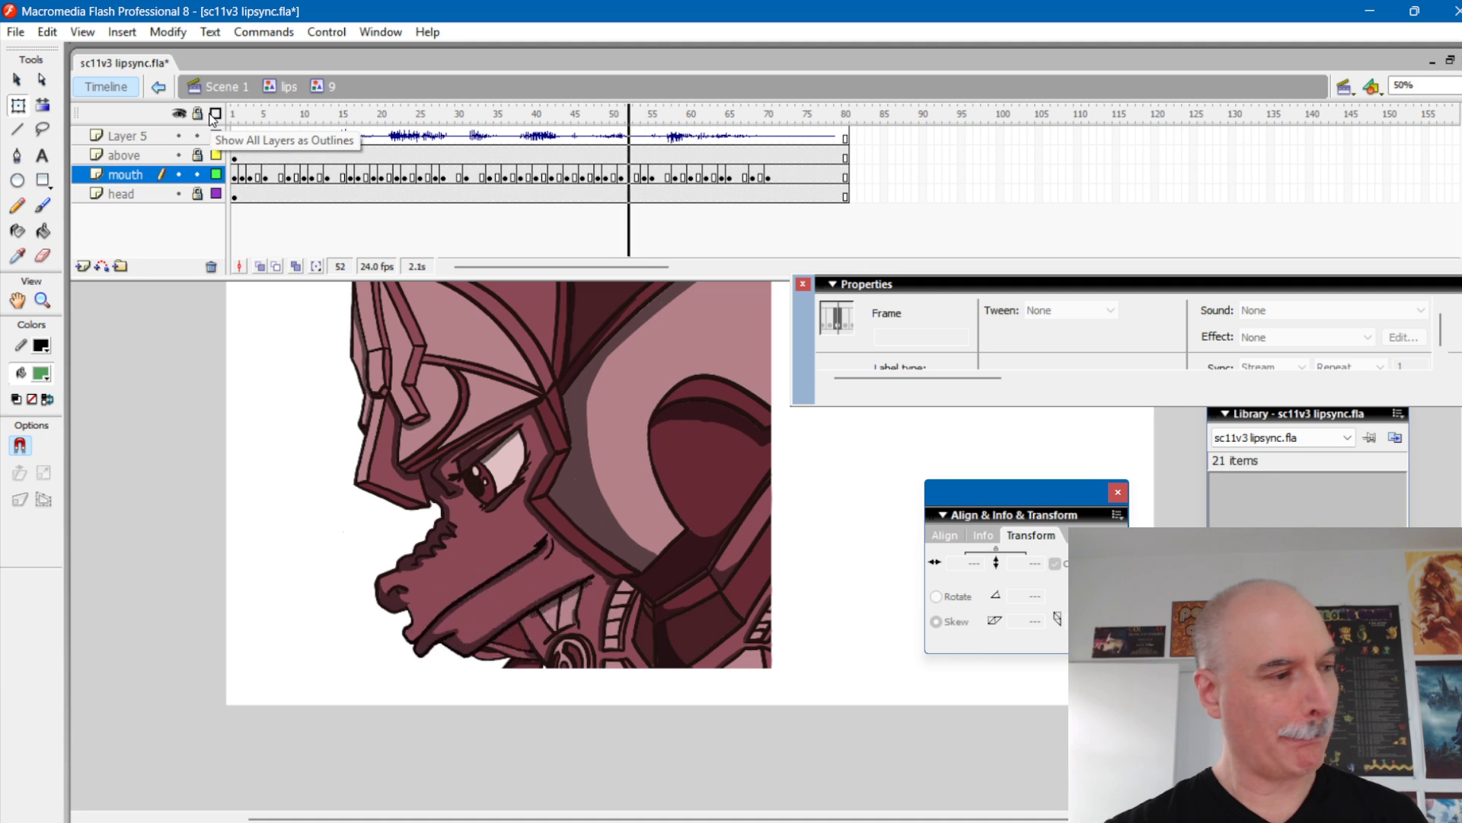
pyautogui.hotkey('alt', 'Tab')
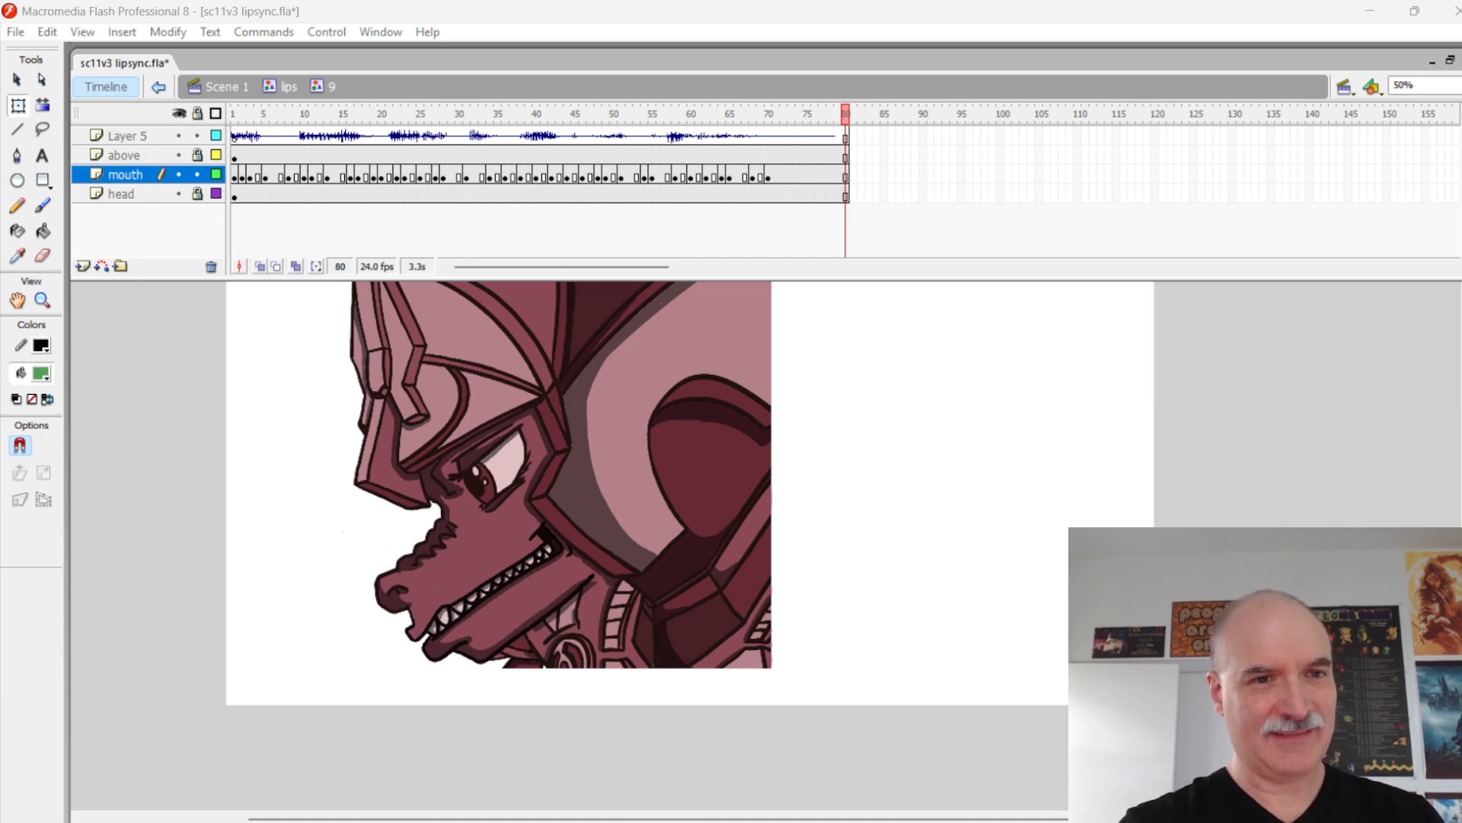
pyautogui.hotkey('alt', 'Tab')
pyautogui.press('Return')
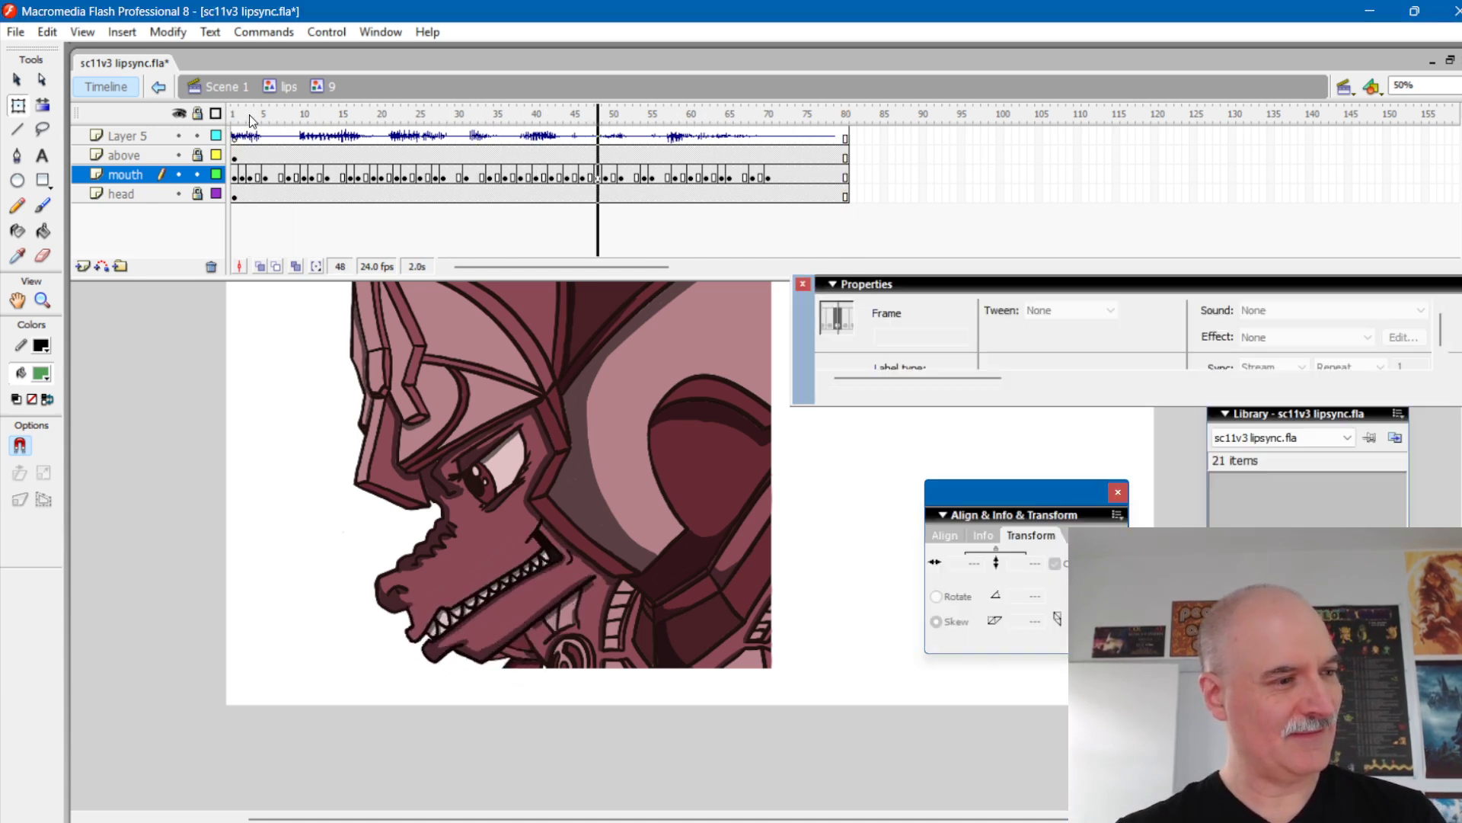
pyautogui.press('Return')
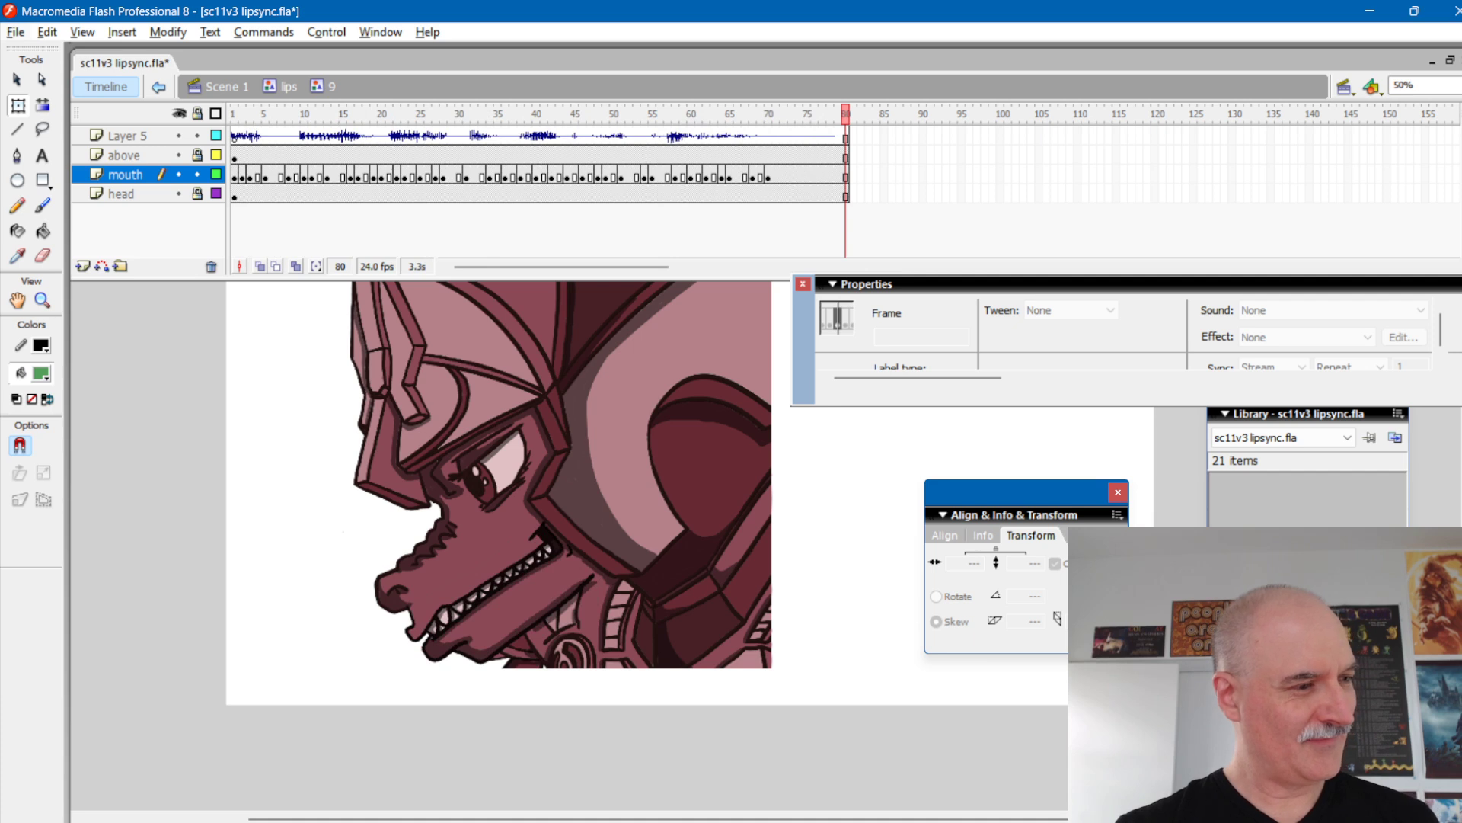
pyautogui.hotkey('alt', 'Tab')
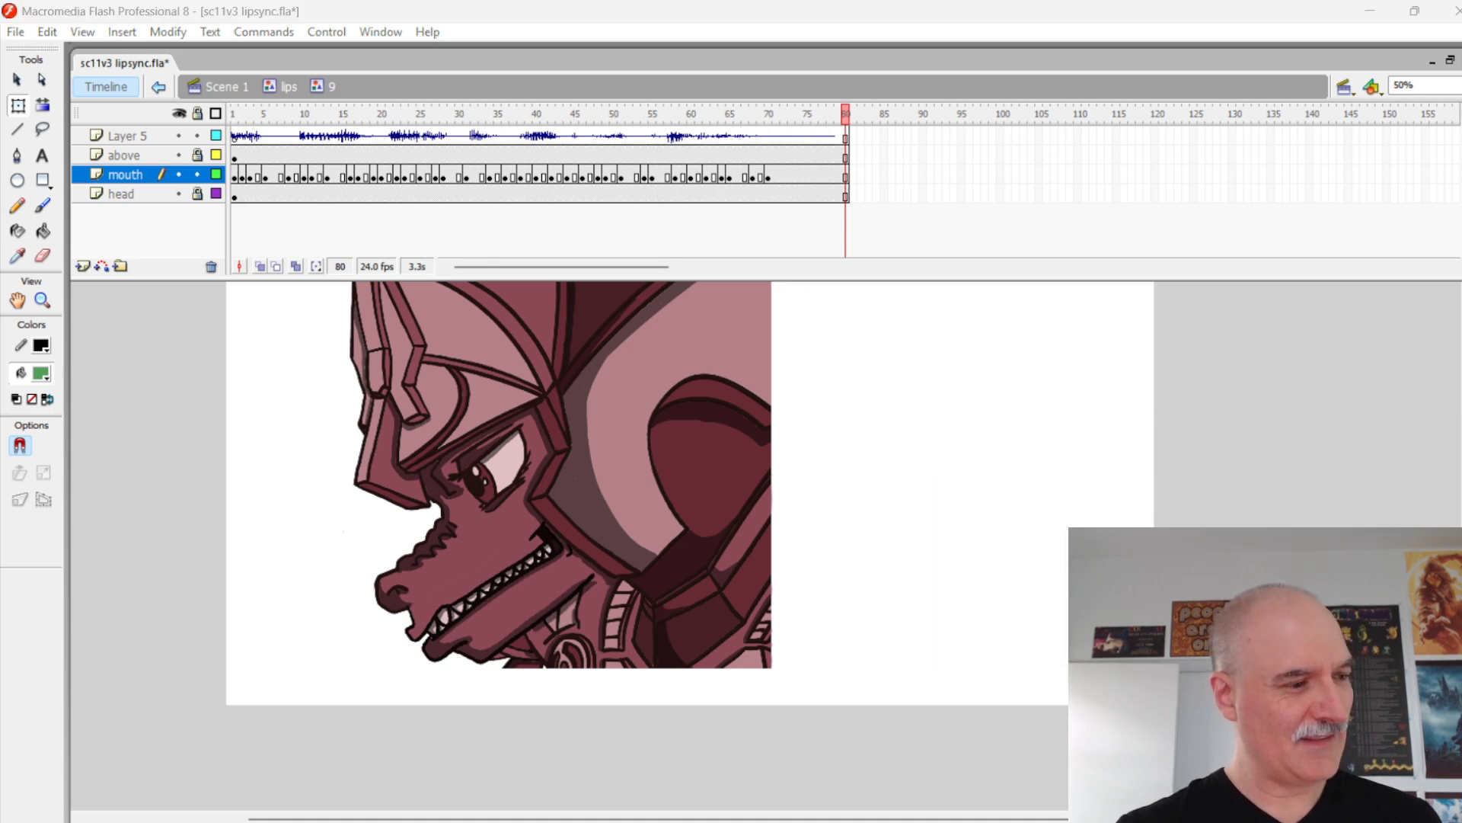